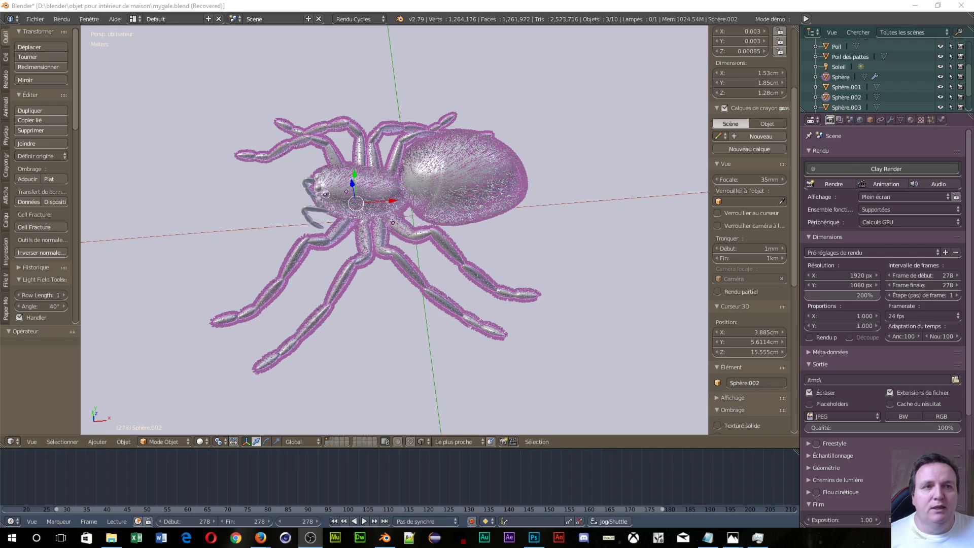
Delete the Soleil lamp and the Plan ground plane from the spider scene
click(823, 68)
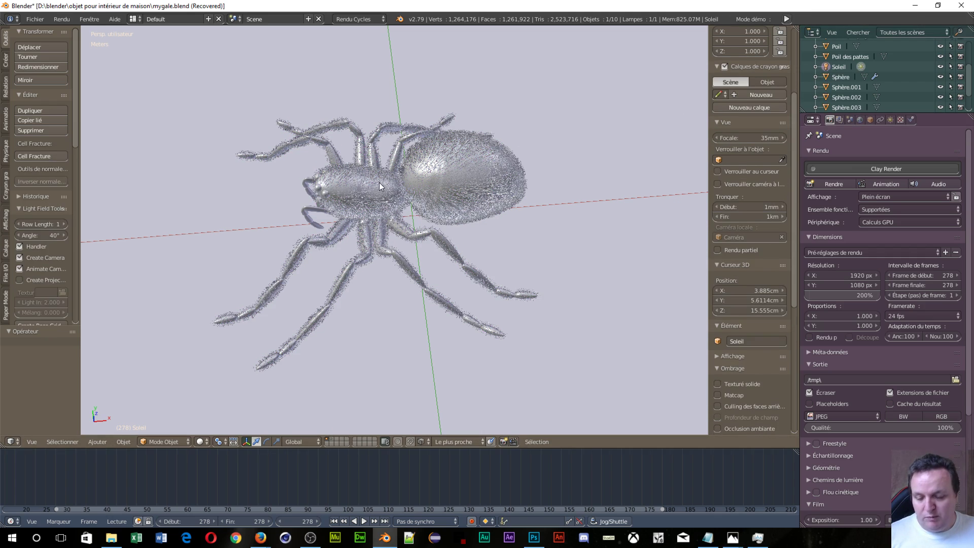
key(x)
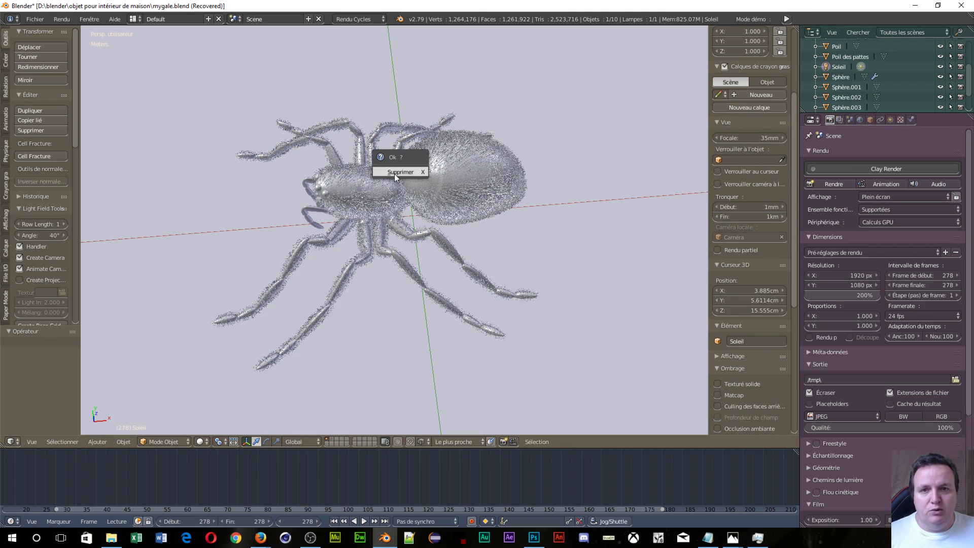
click(396, 172)
scroll(843, 80, up, 2)
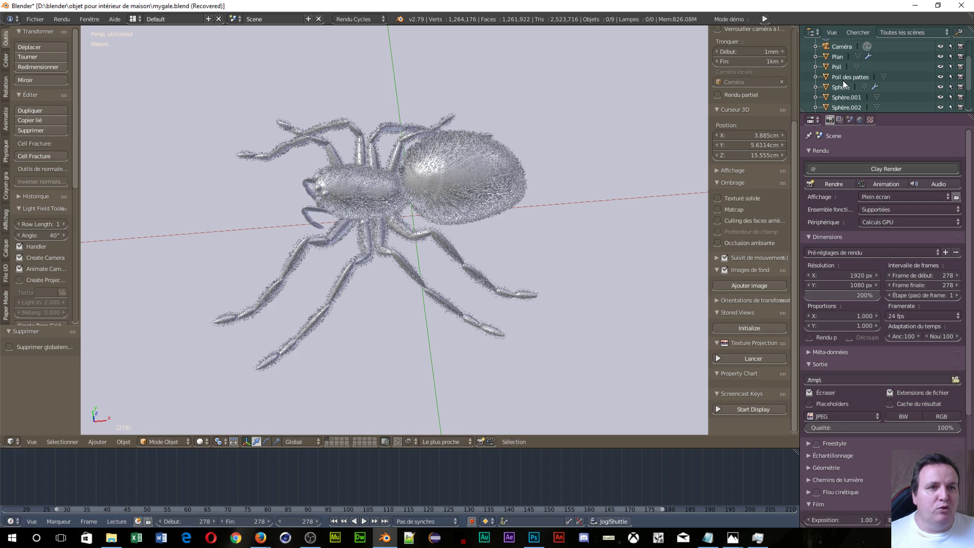
click(826, 53)
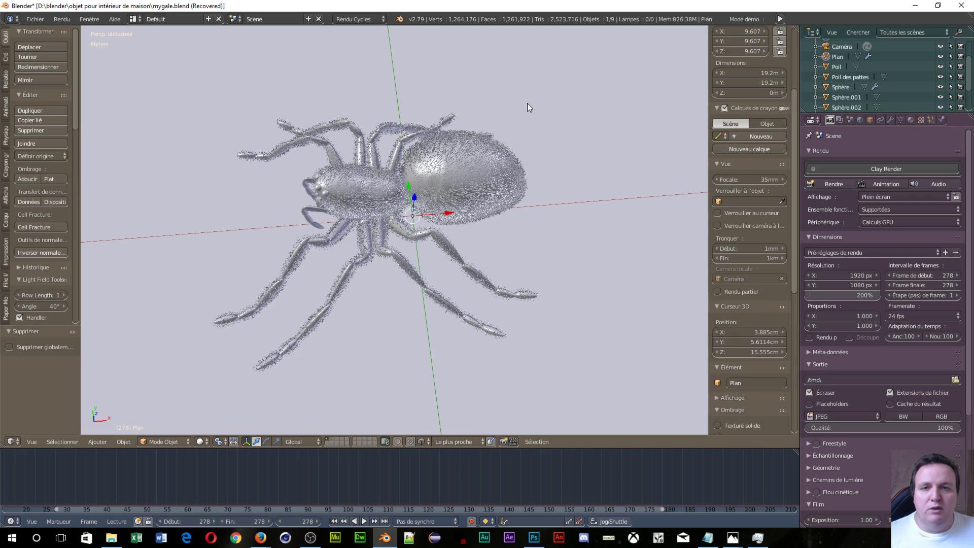
key(x)
click(509, 104)
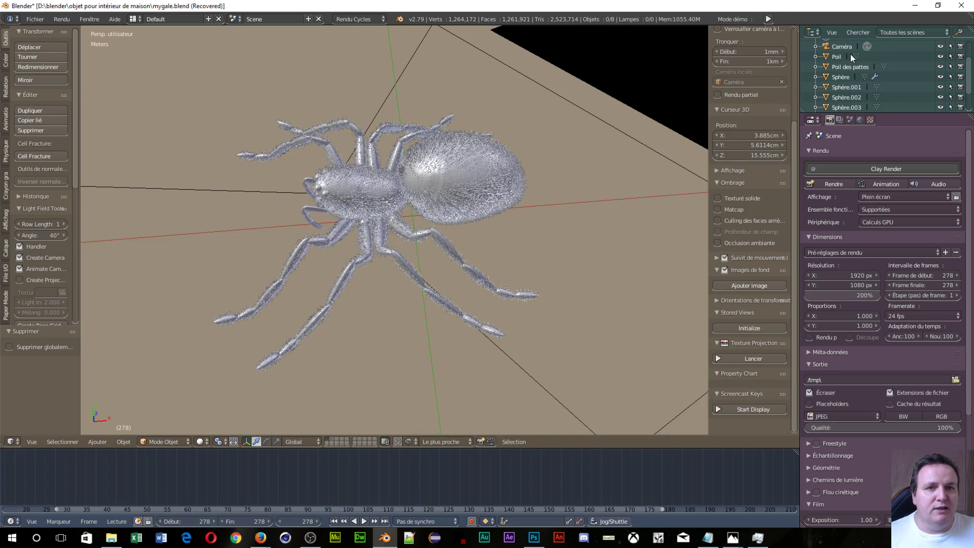
Delete the Caméra object and check the remaining objects in the scene's outliner
right_click(611, 64)
key(x)
click(611, 60)
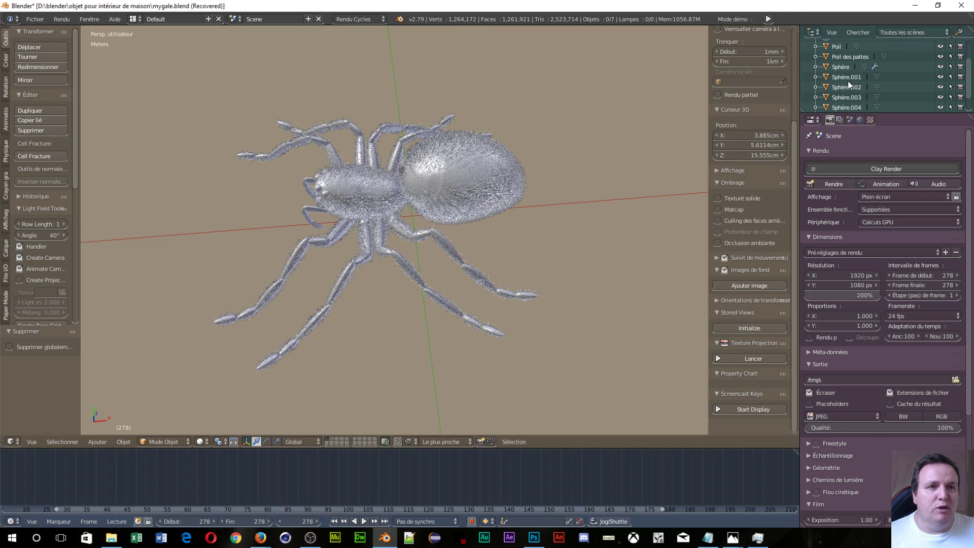
scroll(848, 81, down, 2)
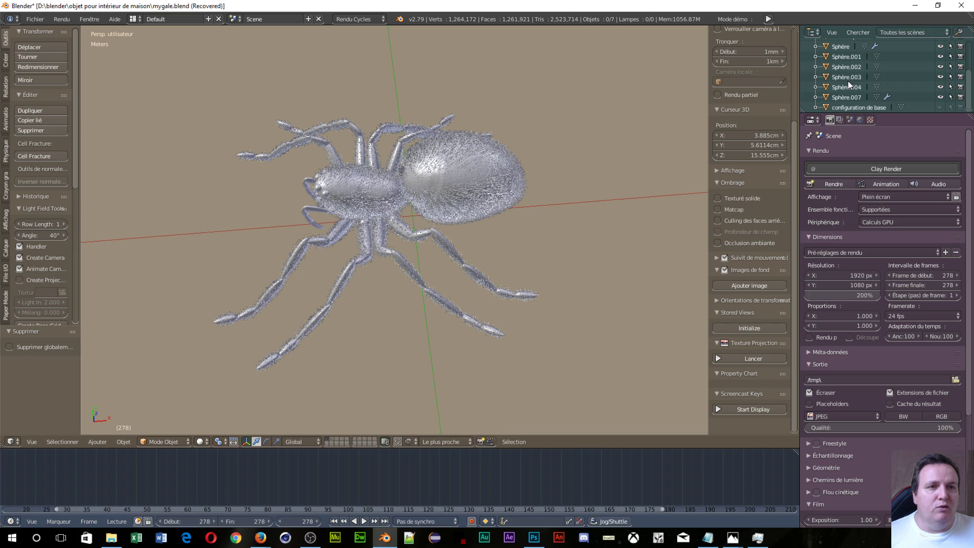
scroll(830, 85, up, 3)
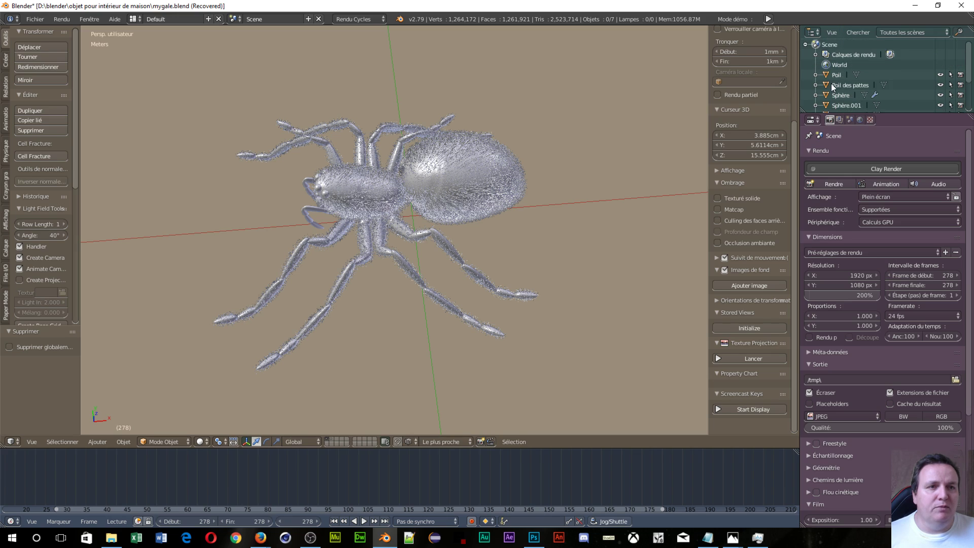
scroll(830, 86, down, 3)
scroll(829, 89, up, 4)
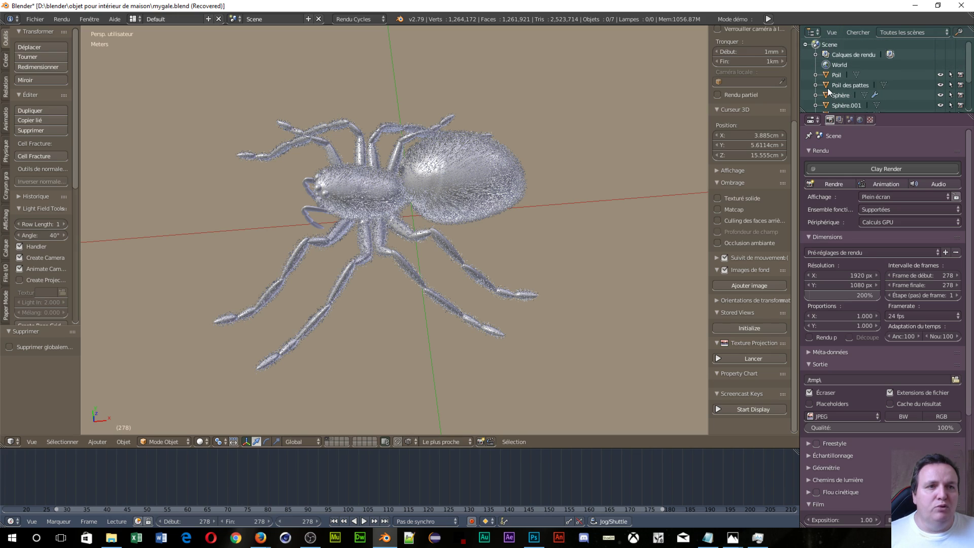
scroll(827, 87, down, 4)
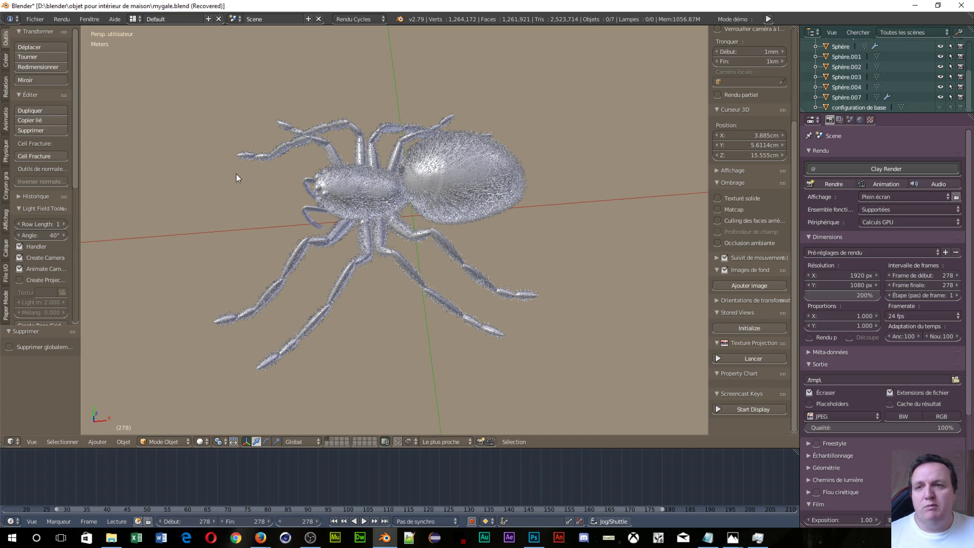
Save the cleaned spider scene as a separate file named "mygale export.blend" in the same folder
click(45, 17)
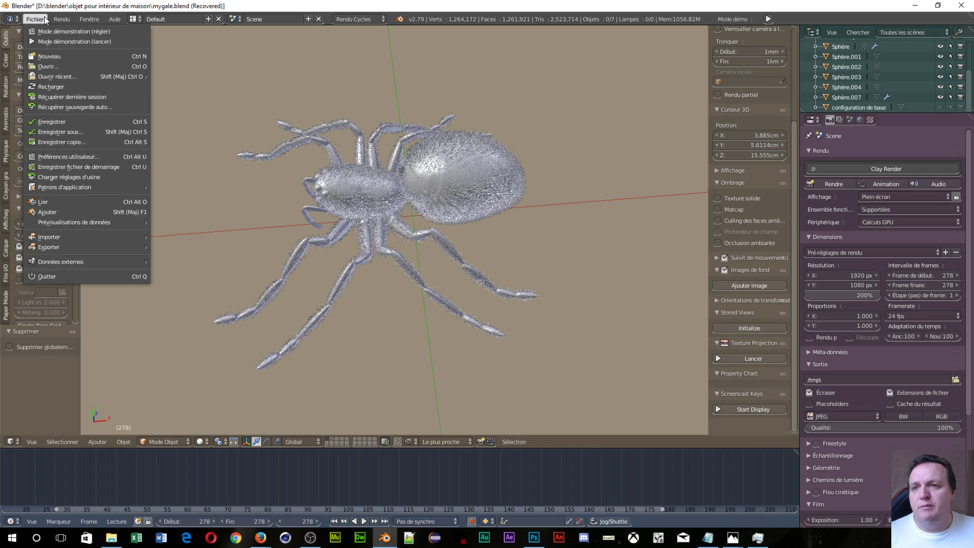
click(77, 131)
click(185, 56)
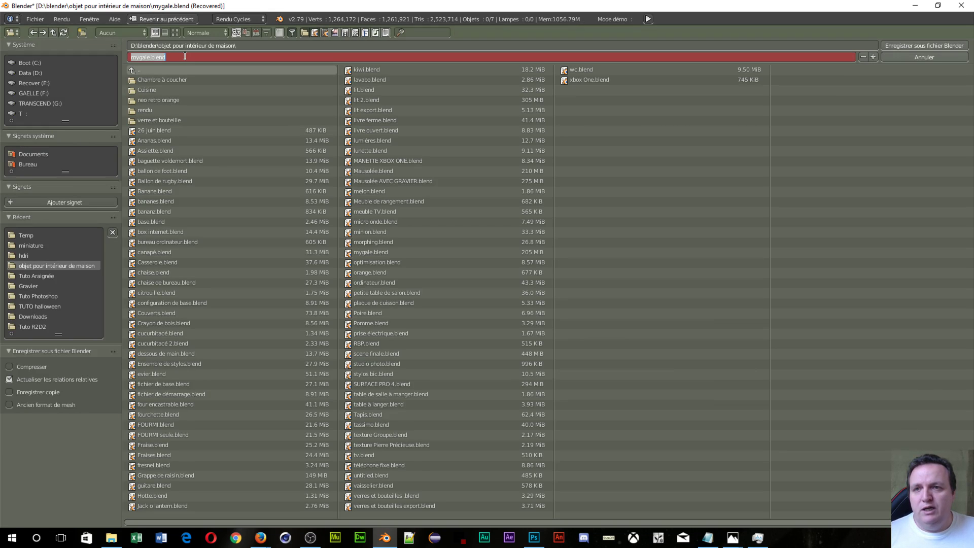
click(148, 57)
text(export)
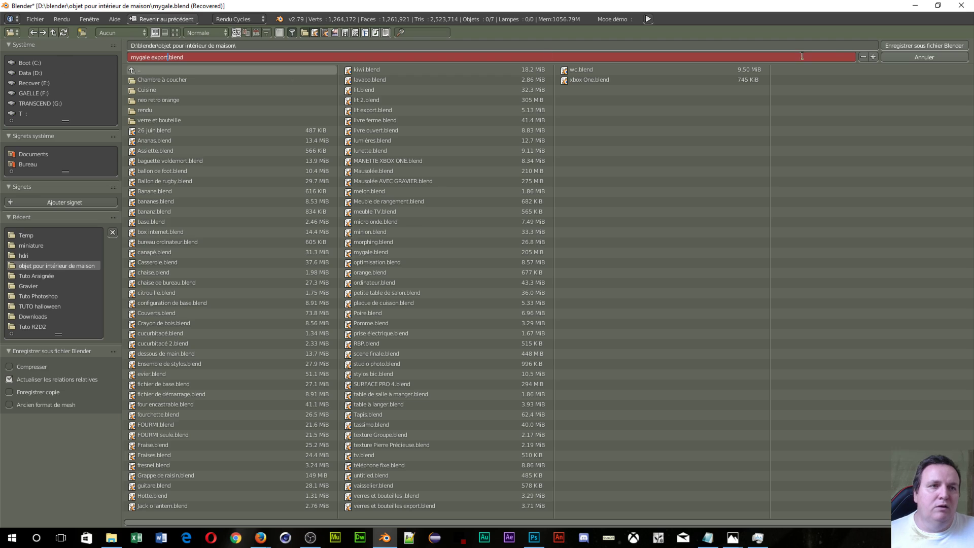
click(900, 44)
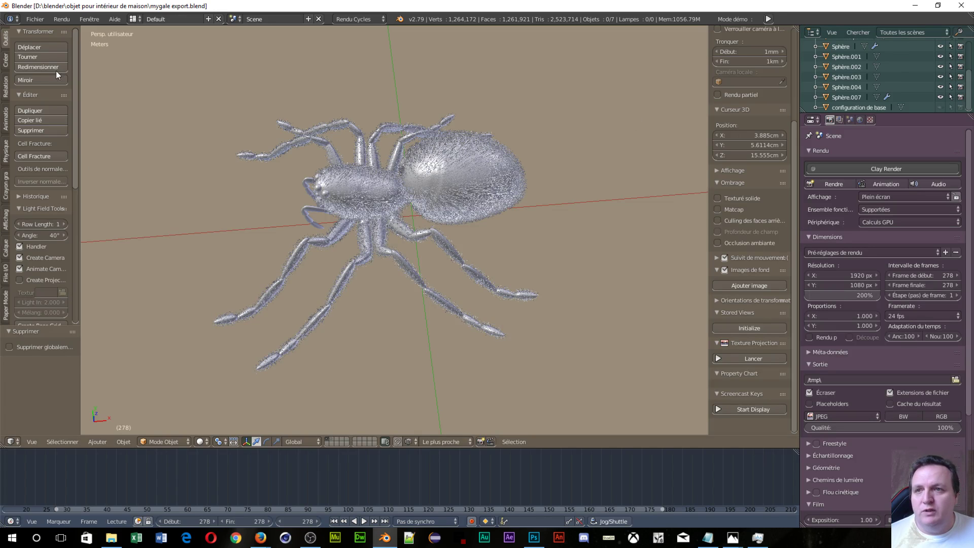
Open the recent file "Mausolée AVEC GRAVIER.blend"
click(35, 19)
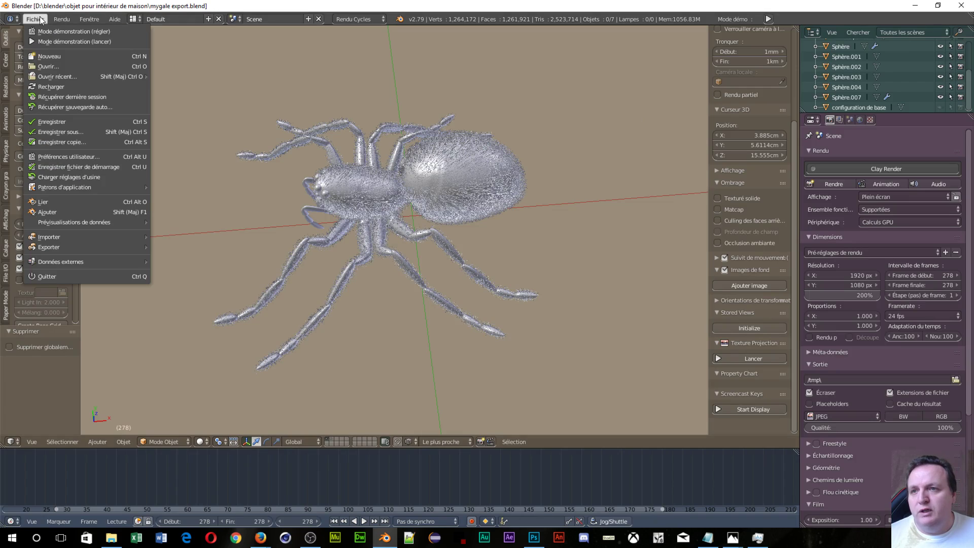
click(69, 67)
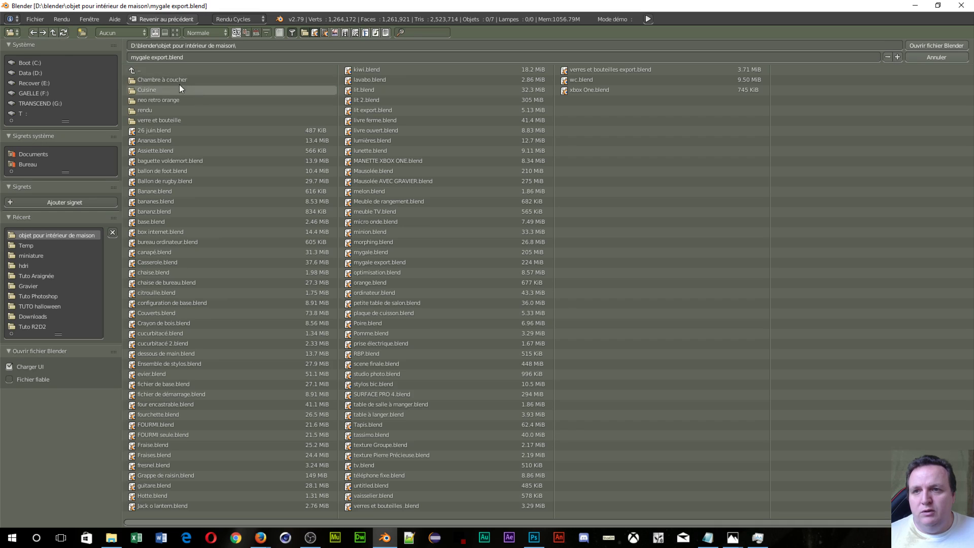
click(40, 19)
mouse_move(52, 75)
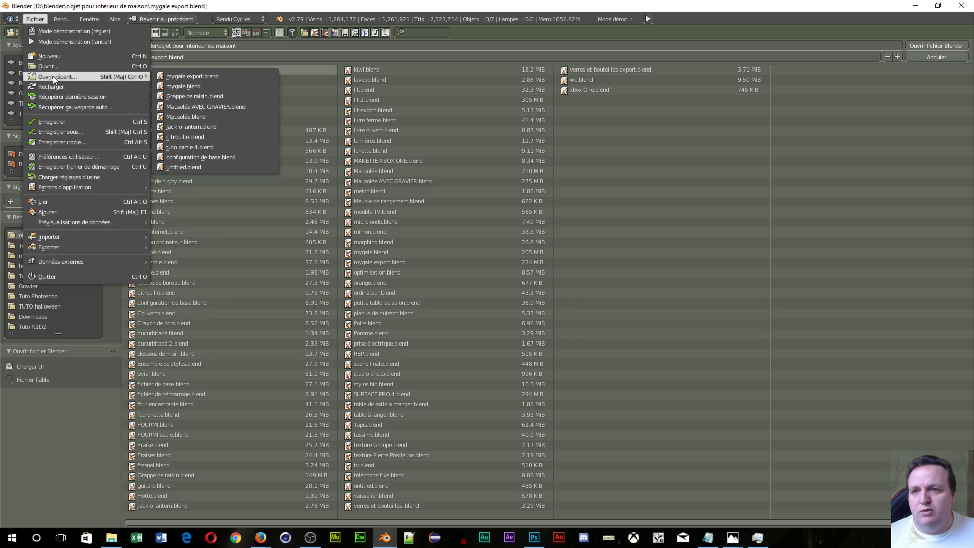
click(184, 108)
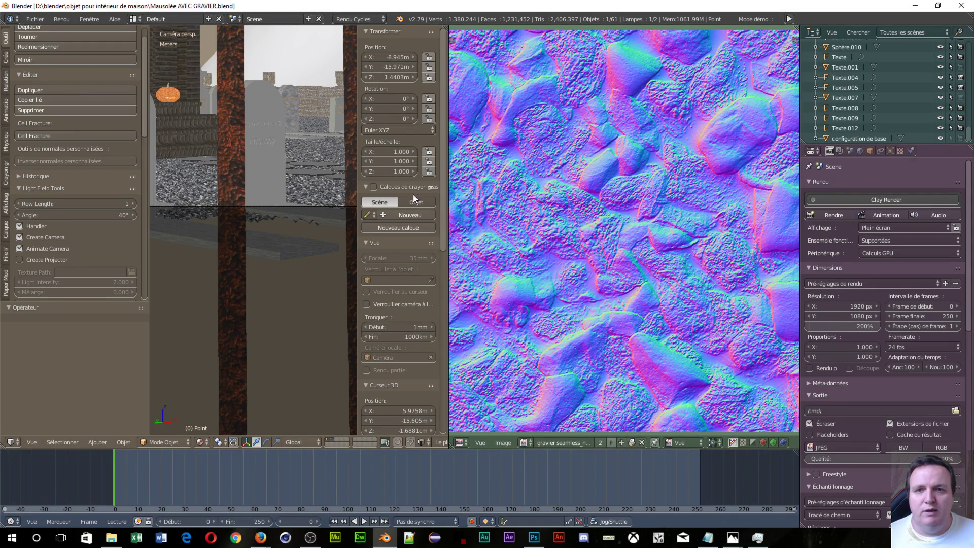
Switch the 3D view to an empty layer so that none of the mausoleum objects are displayed
click(331, 443)
click(331, 443)
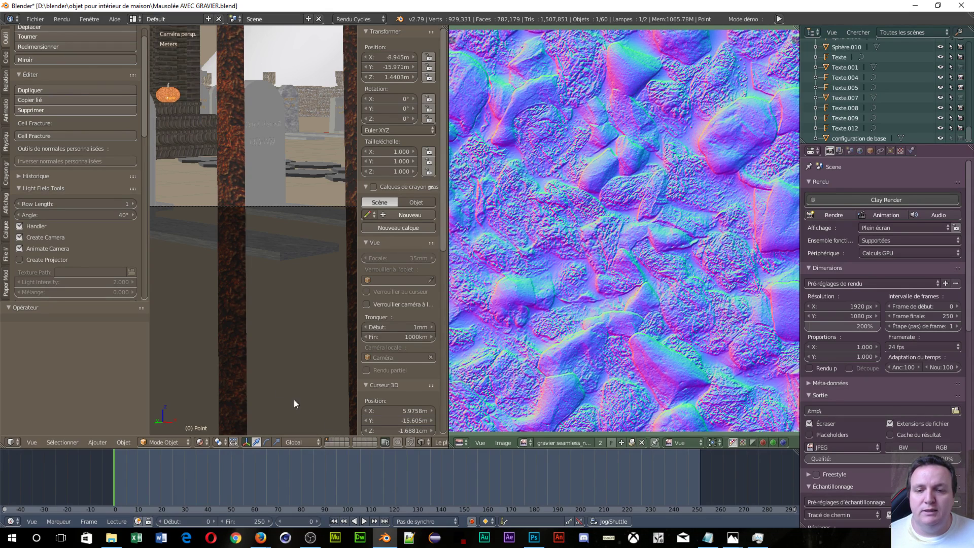
click(336, 440)
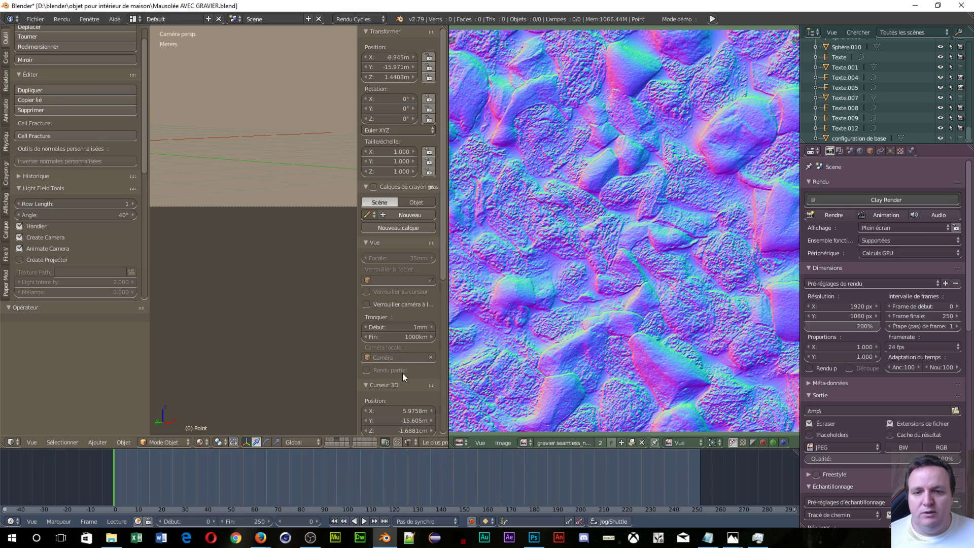
Start the Screencast Keys display in the 3D view
scroll(401, 355, down, 10)
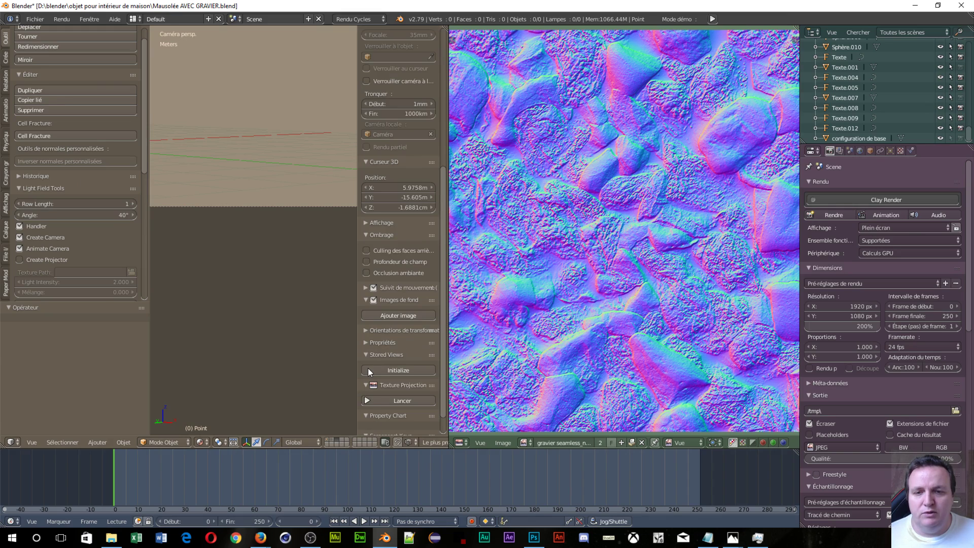
scroll(390, 411, down, 2)
click(384, 424)
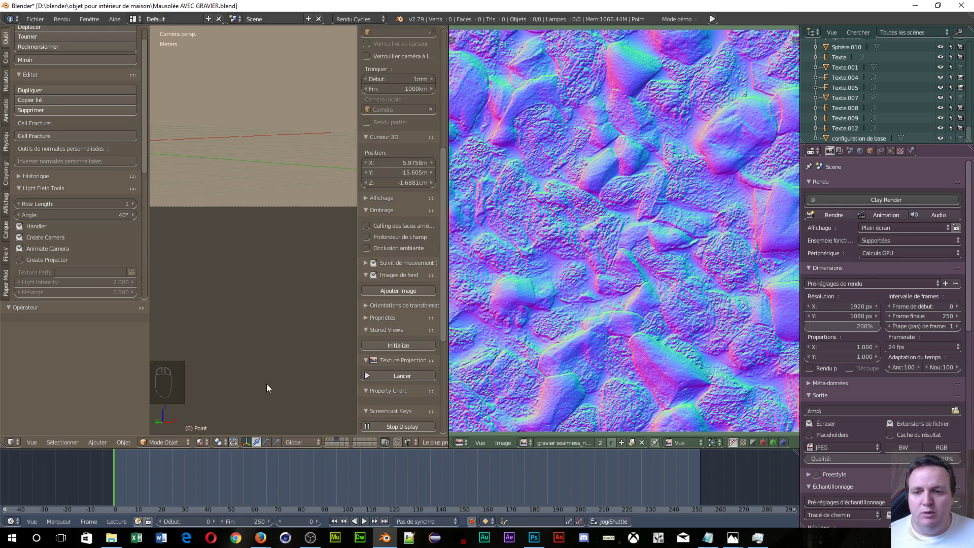
Append the objects Poil, Poil des pattes, Sphère, Sphère.001 to Sphère.004 and Sphère.007 from "mygale export.blend", leaving out "configuration de base"
click(35, 19)
click(43, 212)
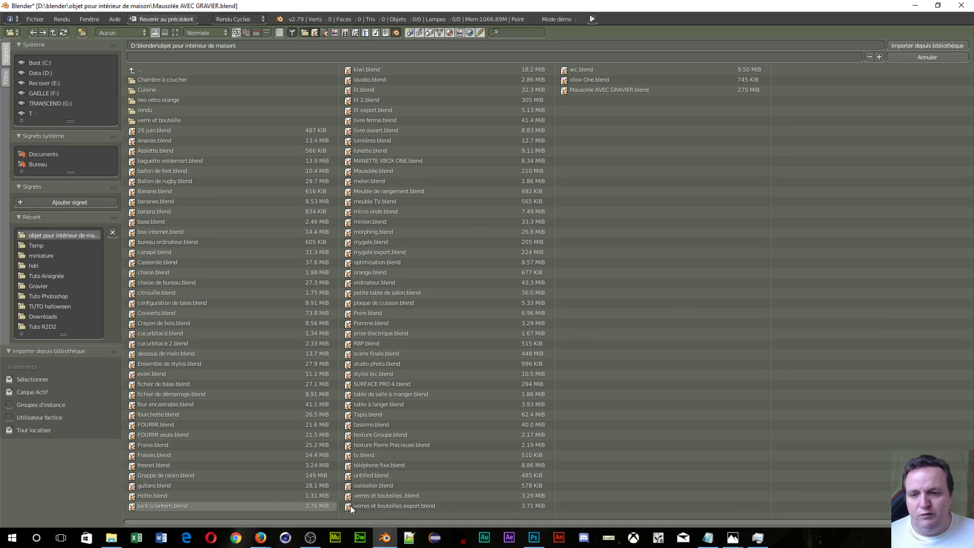
click(384, 253)
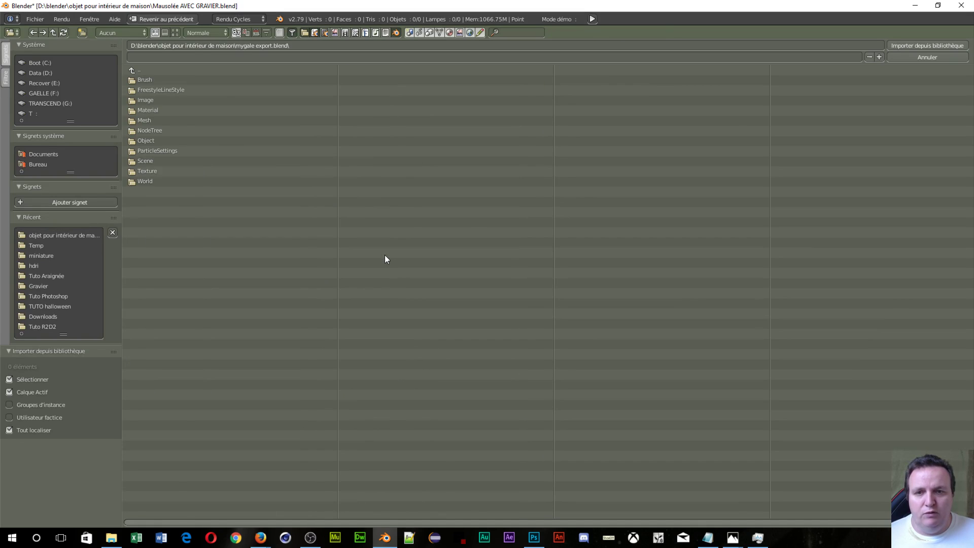
click(138, 143)
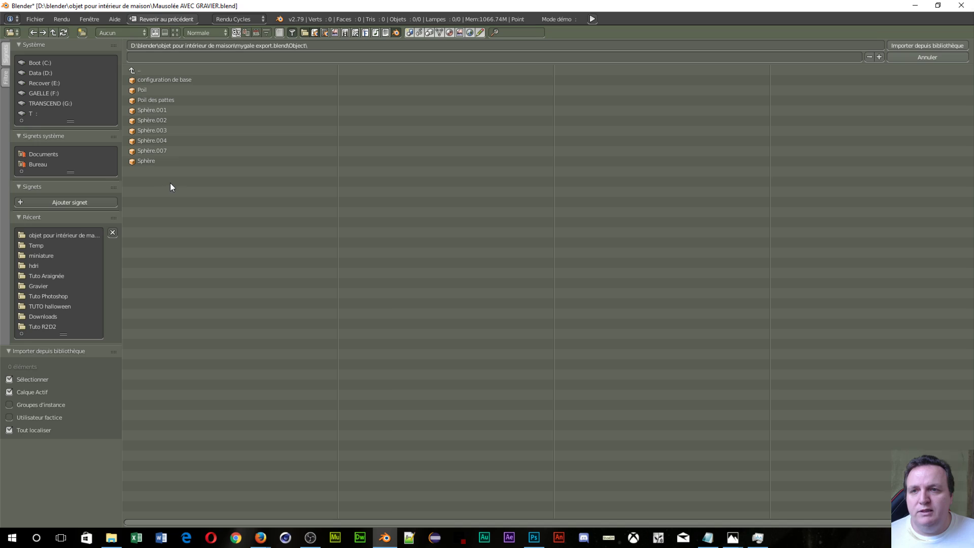
drag(170, 182, 147, 93)
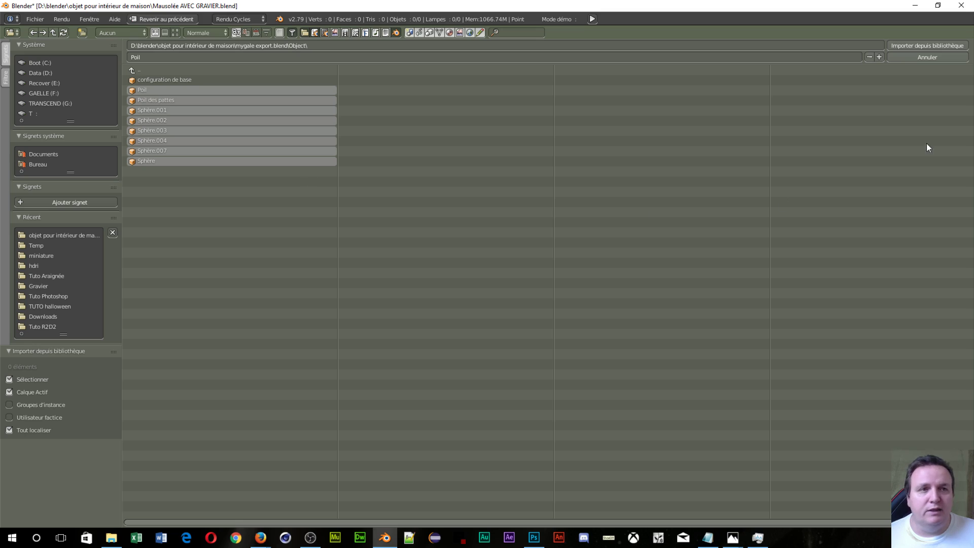
click(906, 46)
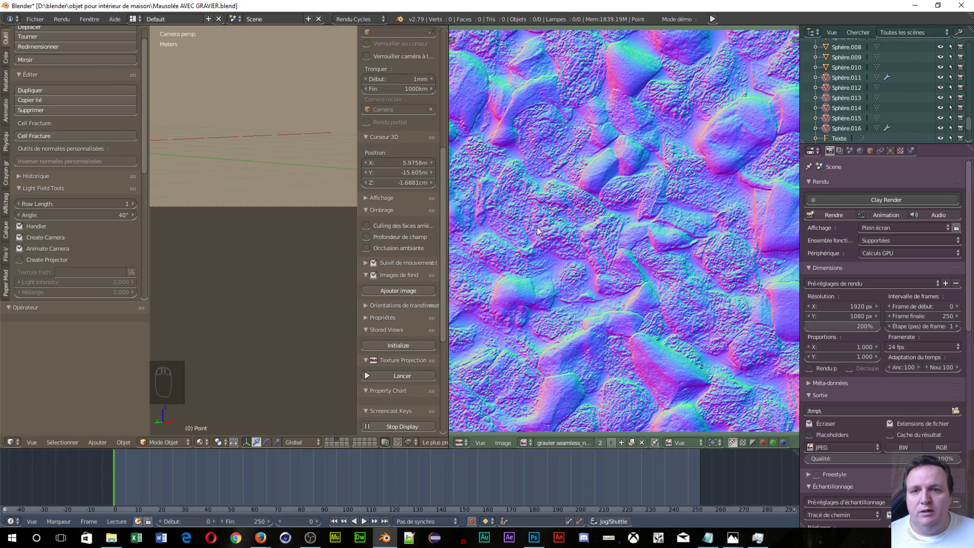
Leave the camera view and join the 3D view over the image editor showing the gravel normal map
scroll(253, 233, down, 2)
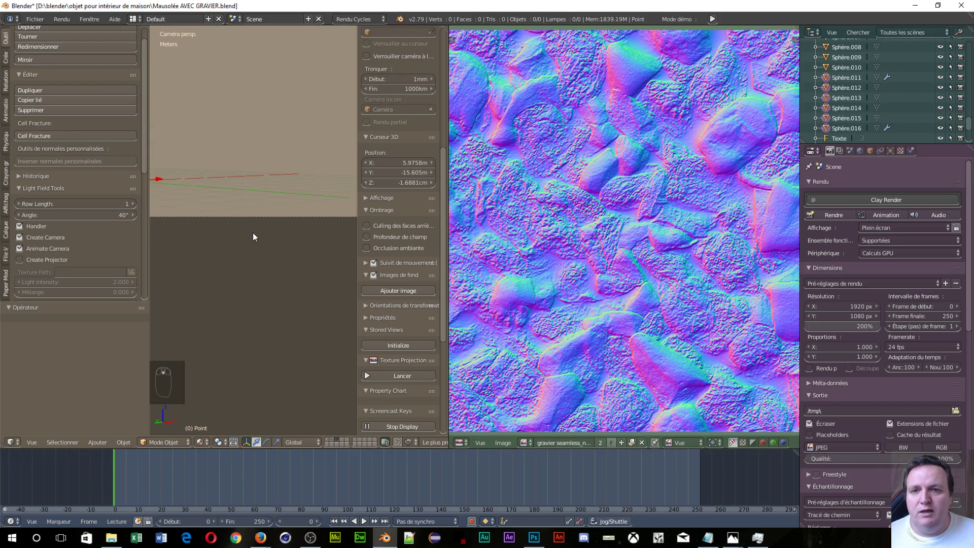
scroll(254, 234, down, 3)
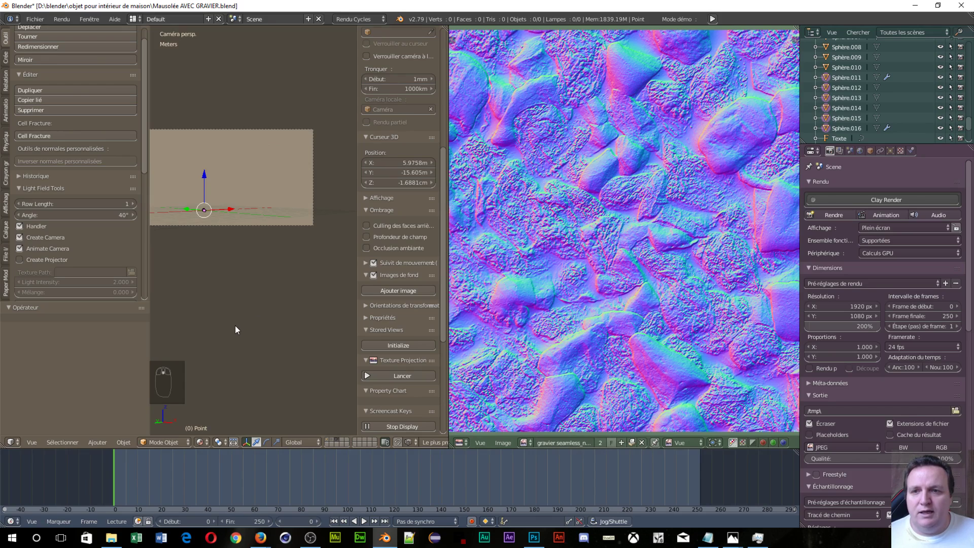
middle_drag(236, 325, 236, 326)
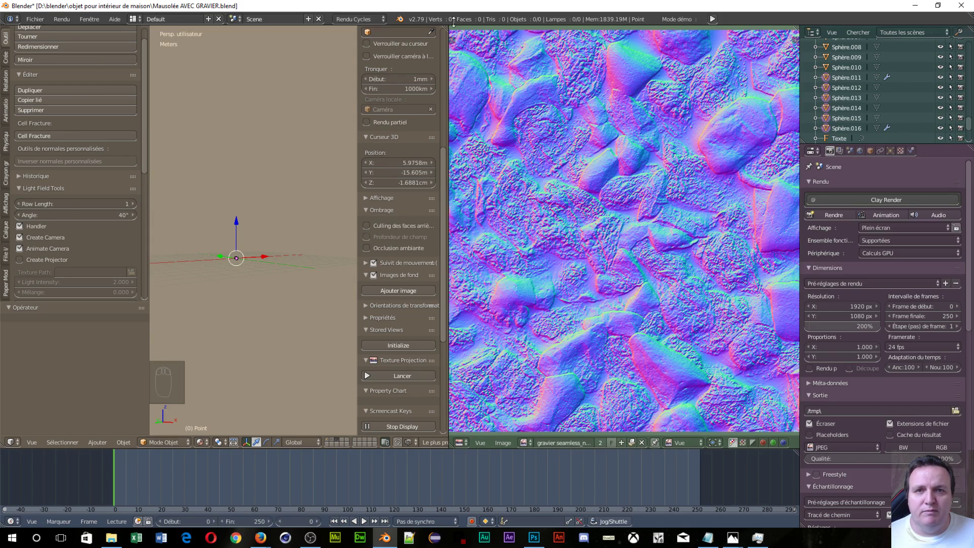
click(506, 57)
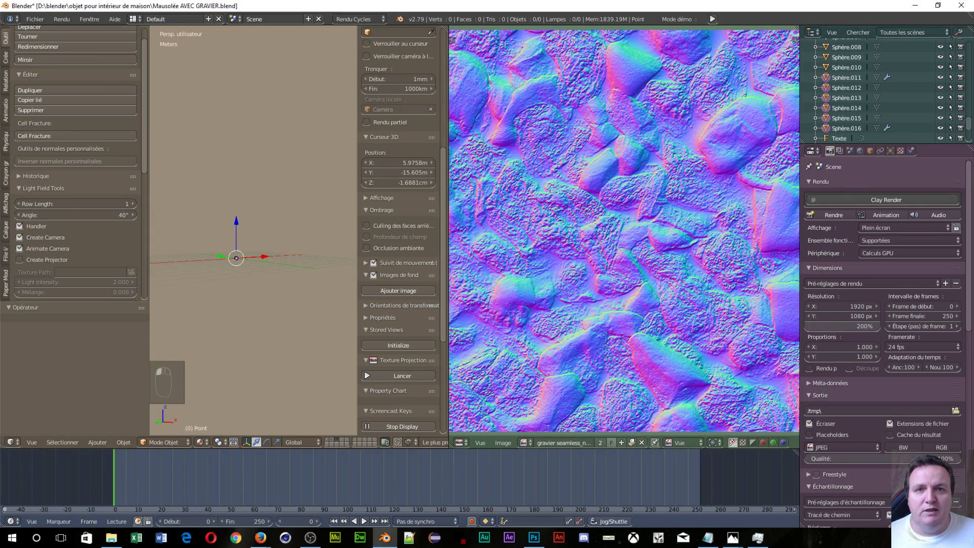
drag(580, 35, 580, 37)
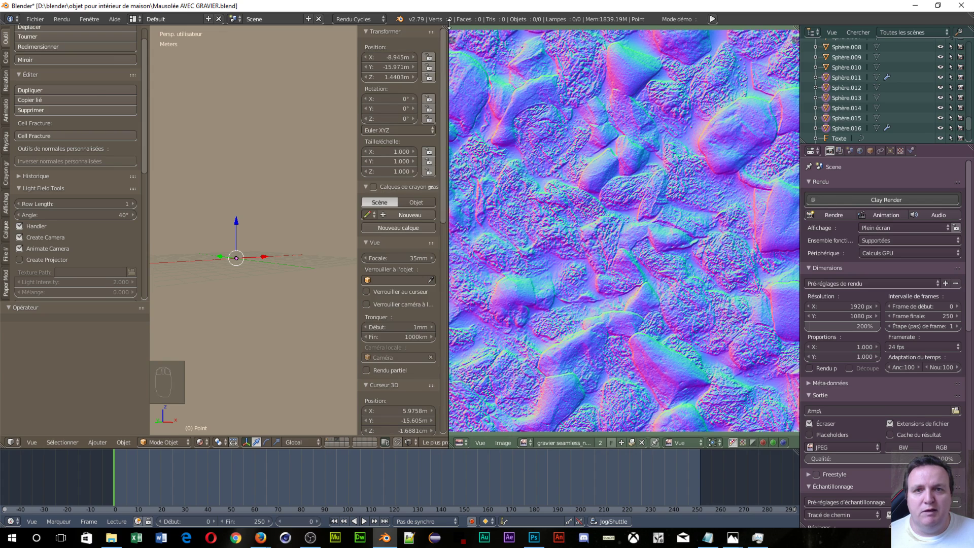
drag(446, 28, 476, 33)
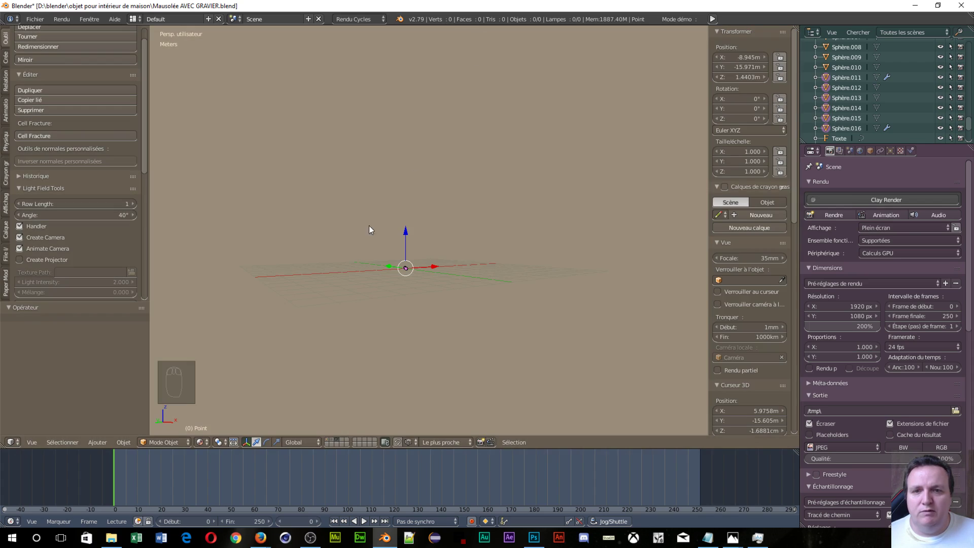
Switch the 3D view from perspective to orthographic projection
middle_drag(434, 332, 410, 342)
scroll(446, 269, up, 5)
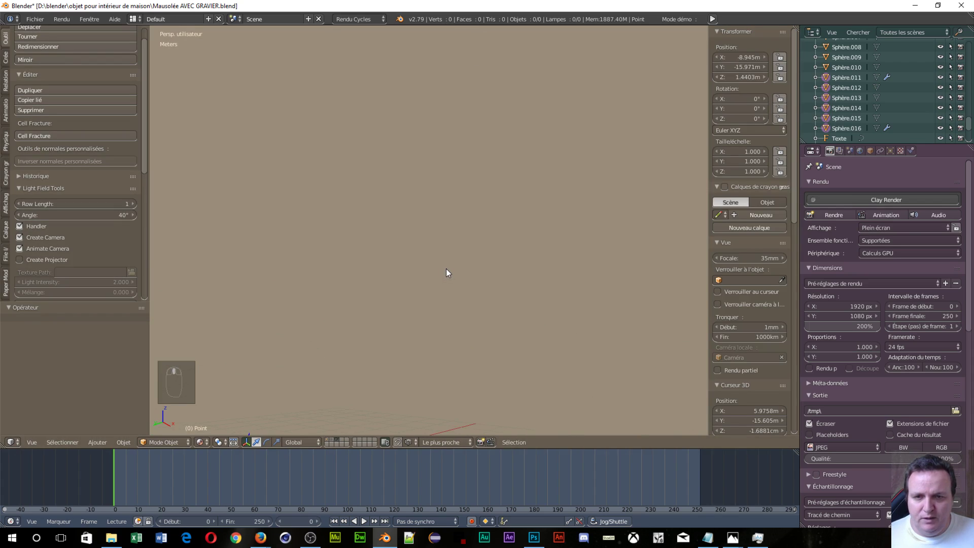
scroll(452, 258, down, 2)
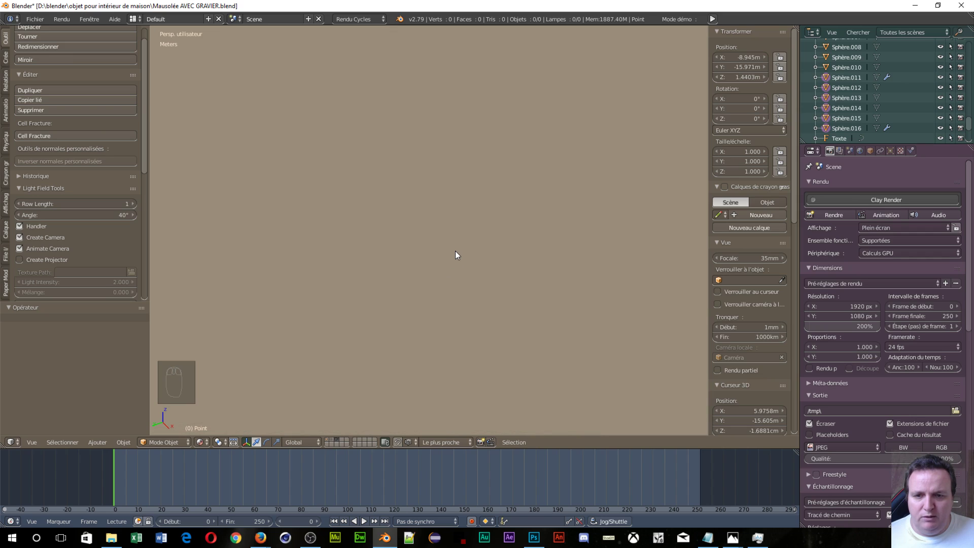
scroll(455, 252, down, 2)
middle_drag(464, 338, 460, 358)
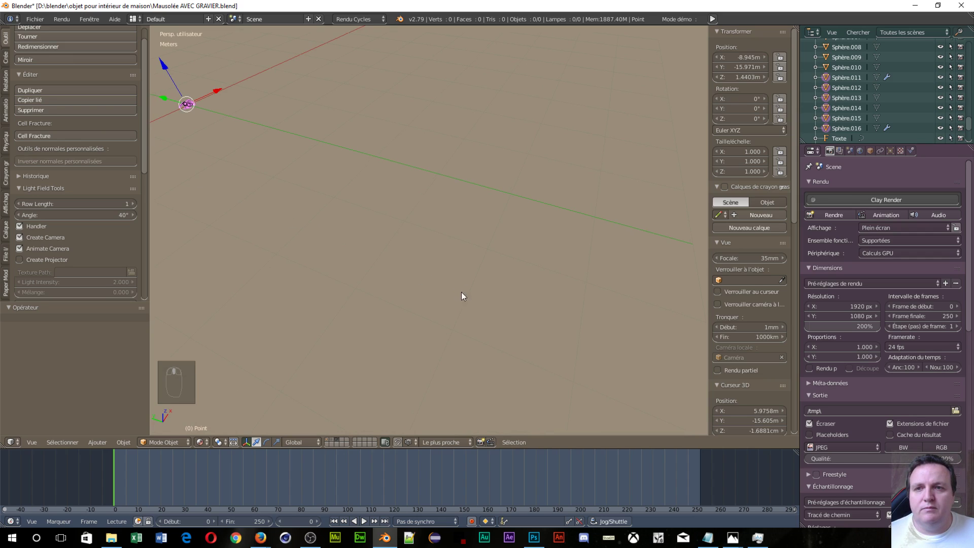
shift+middle_drag(461, 291, 273, 369)
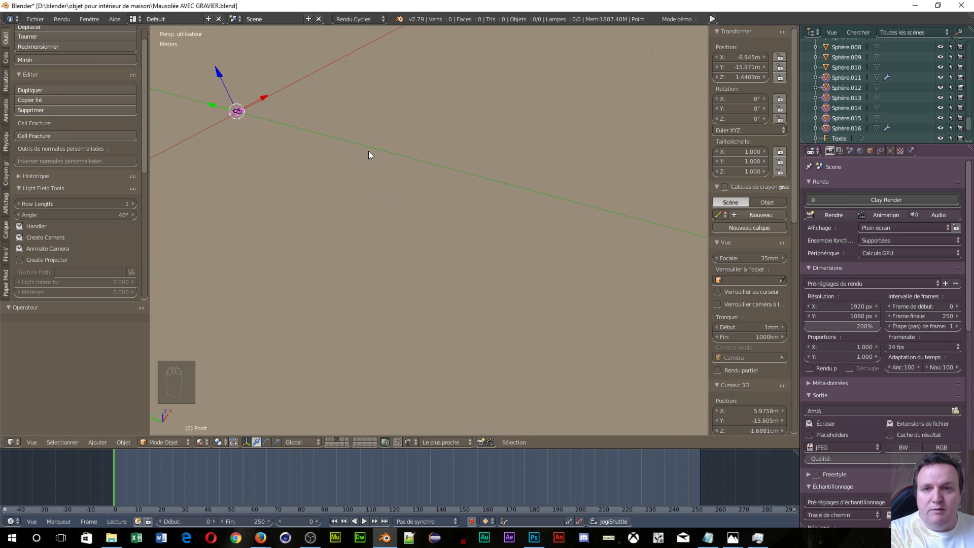
key(KP_5)
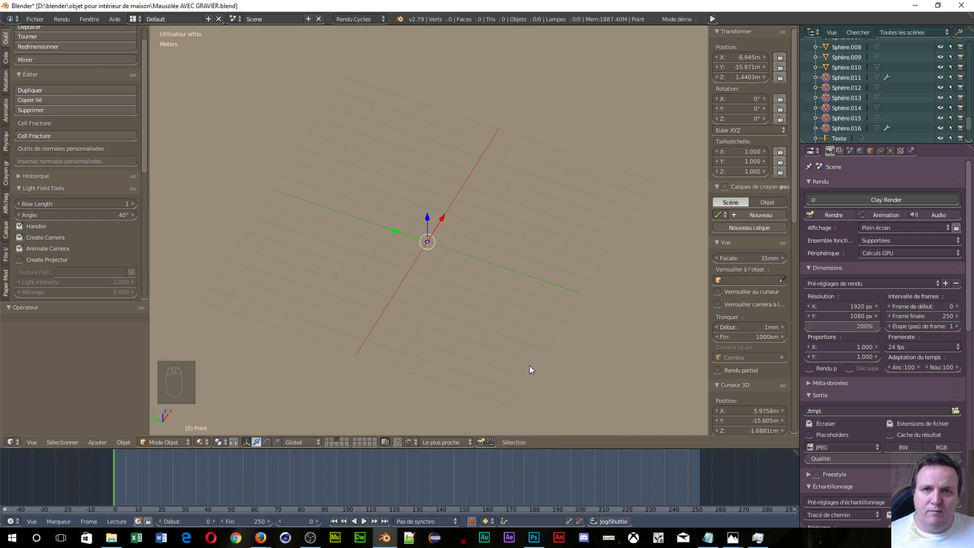
Frame the whole appended spider in the 3D view
scroll(487, 286, up, 3)
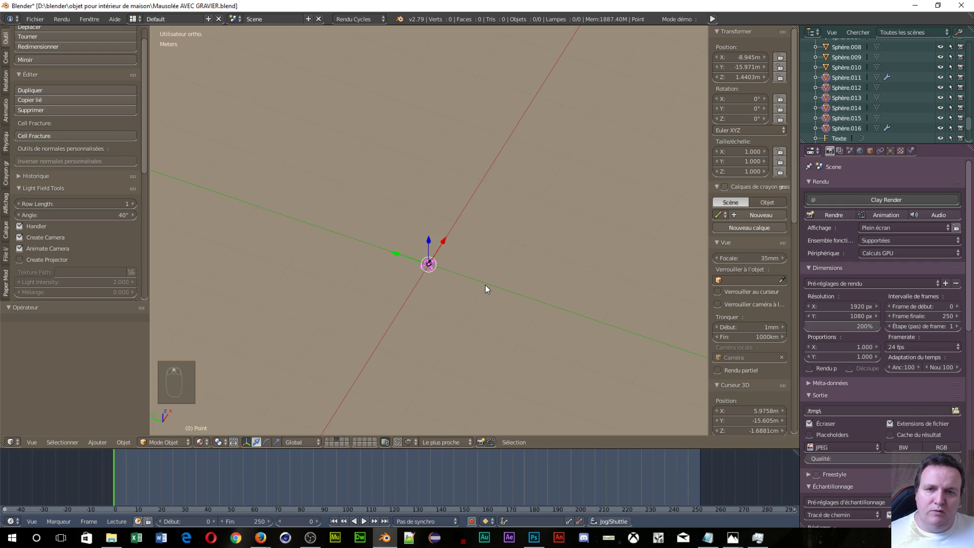
scroll(485, 284, up, 5)
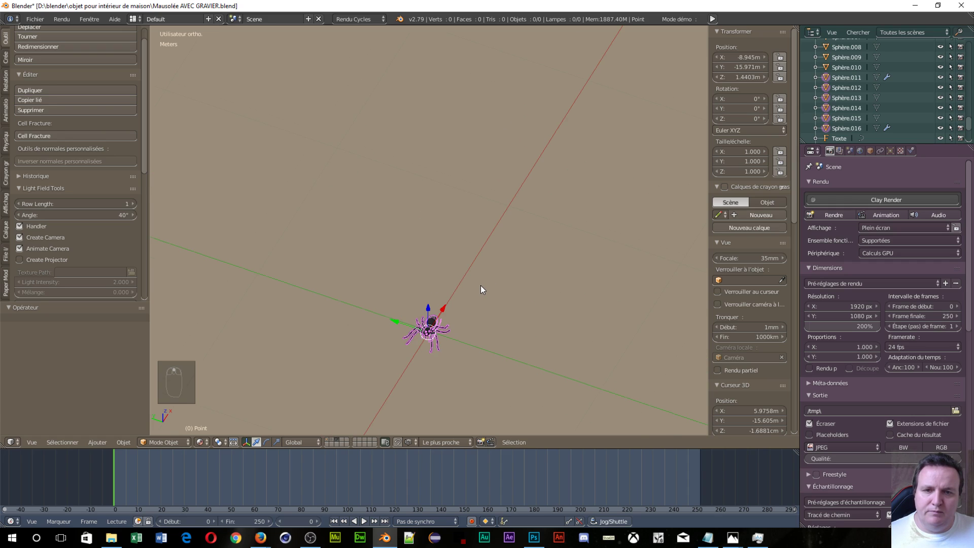
scroll(480, 285, up, 2)
shift+scroll(404, 279, down, 5)
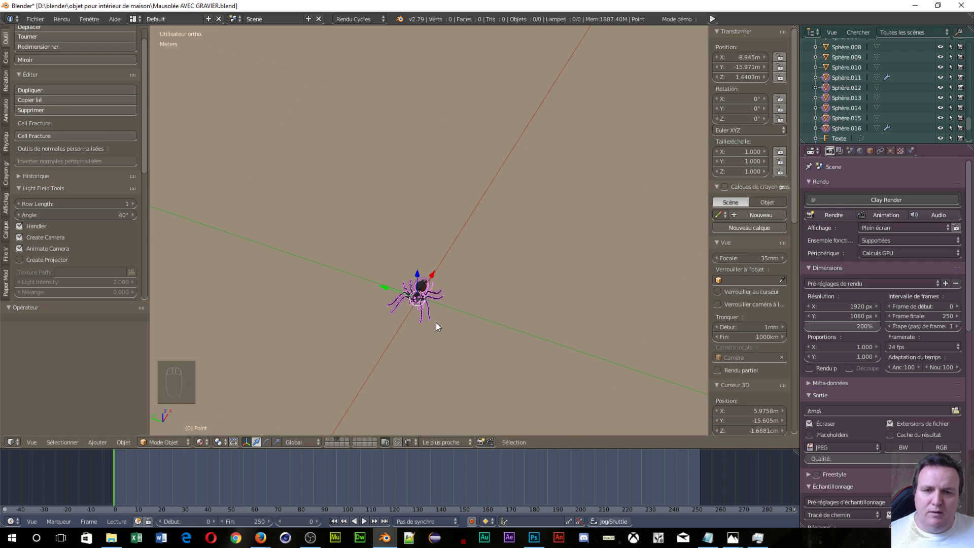
scroll(437, 322, up, 5)
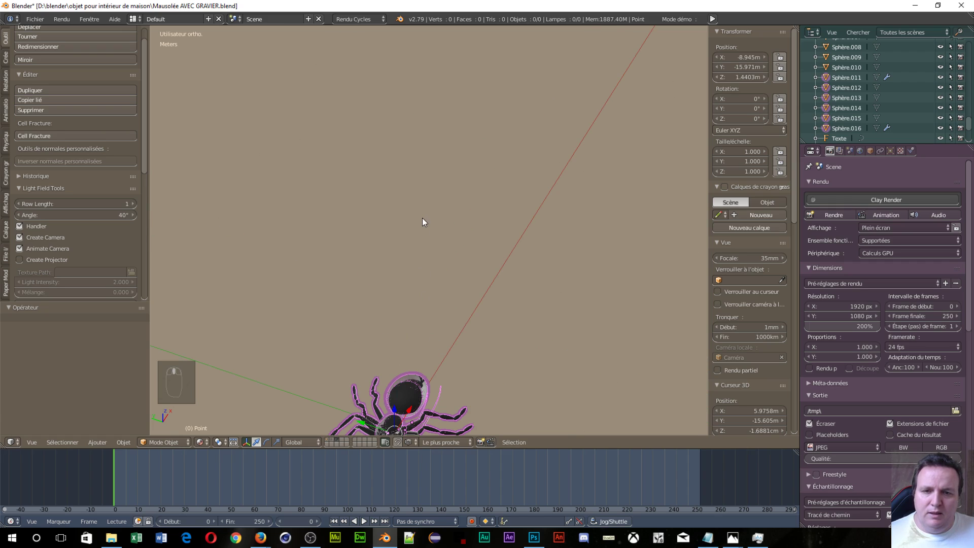
shift+scroll(422, 217, down, 10)
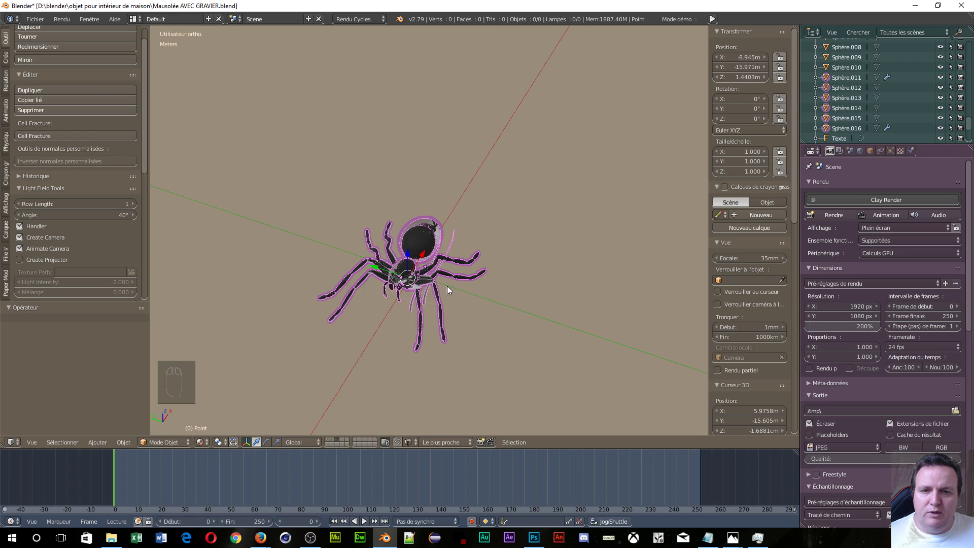
scroll(445, 288, up, 5)
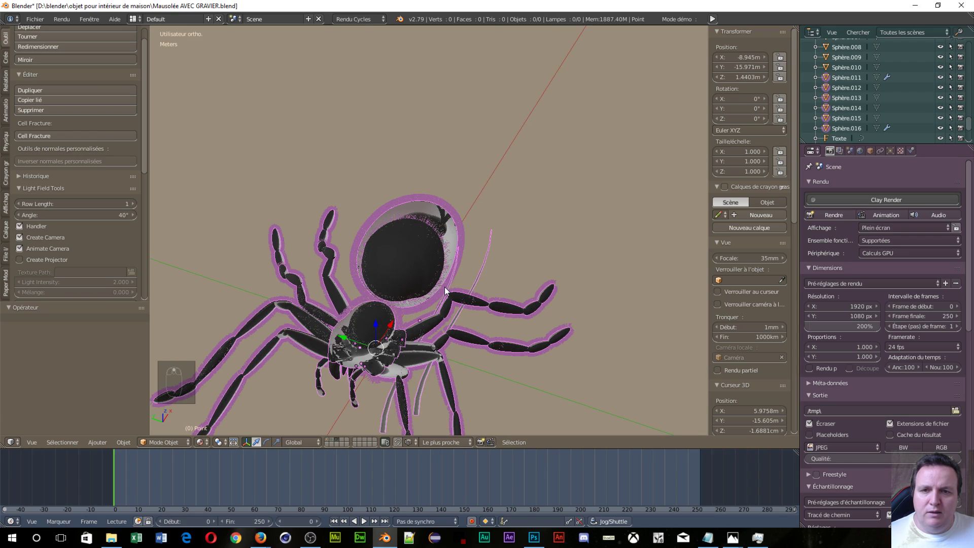
scroll(445, 289, up, 1)
scroll(442, 294, up, 2)
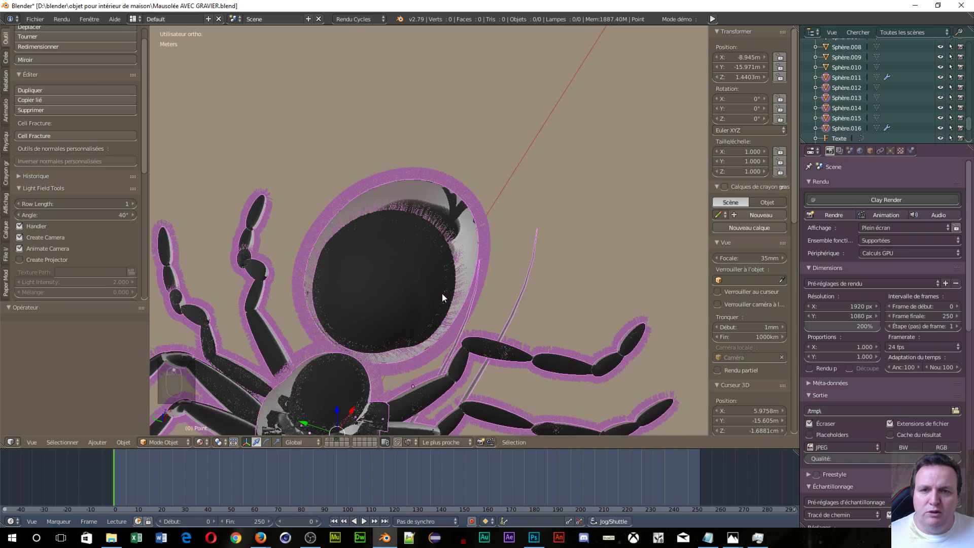
scroll(410, 375, up, 3)
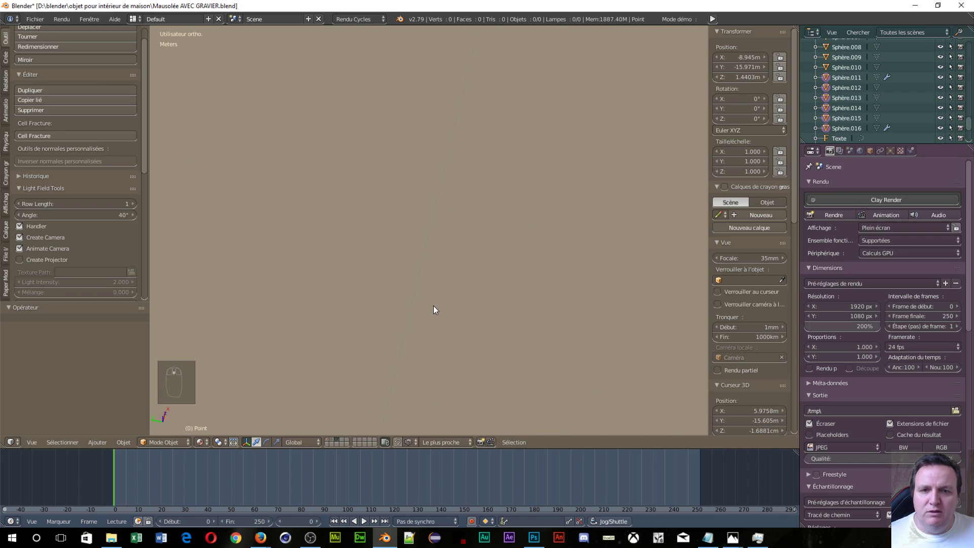
scroll(434, 306, down, 2)
key(KP_Decimal)
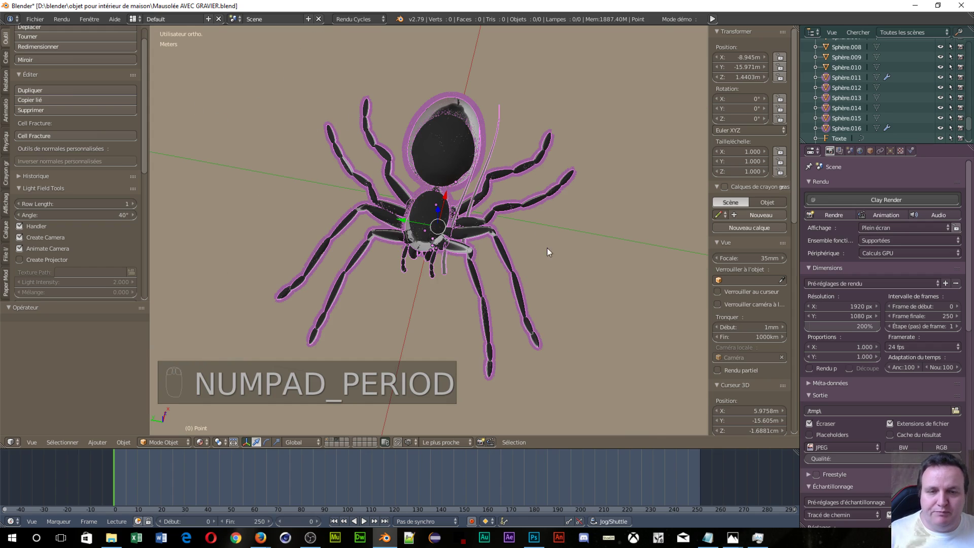
right_click(464, 194)
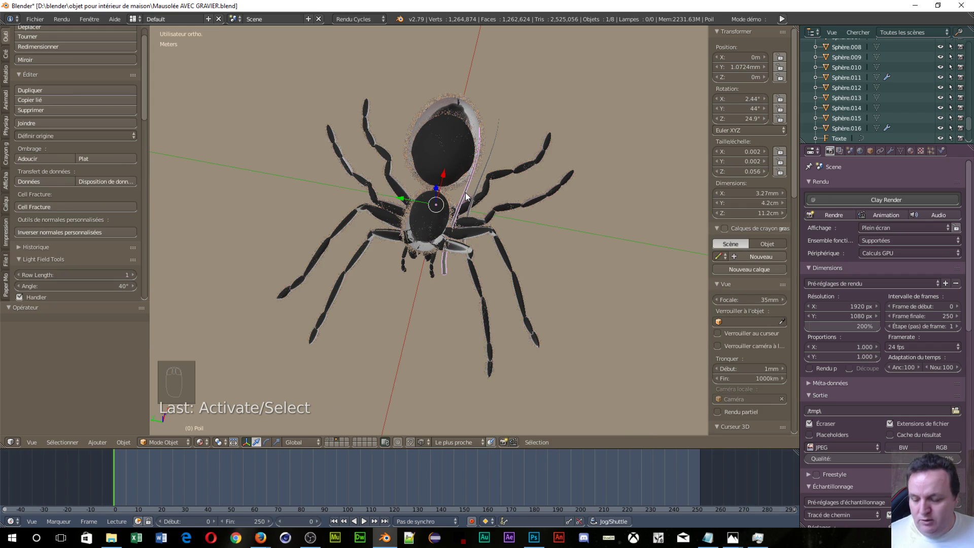
shift+right_click(485, 169)
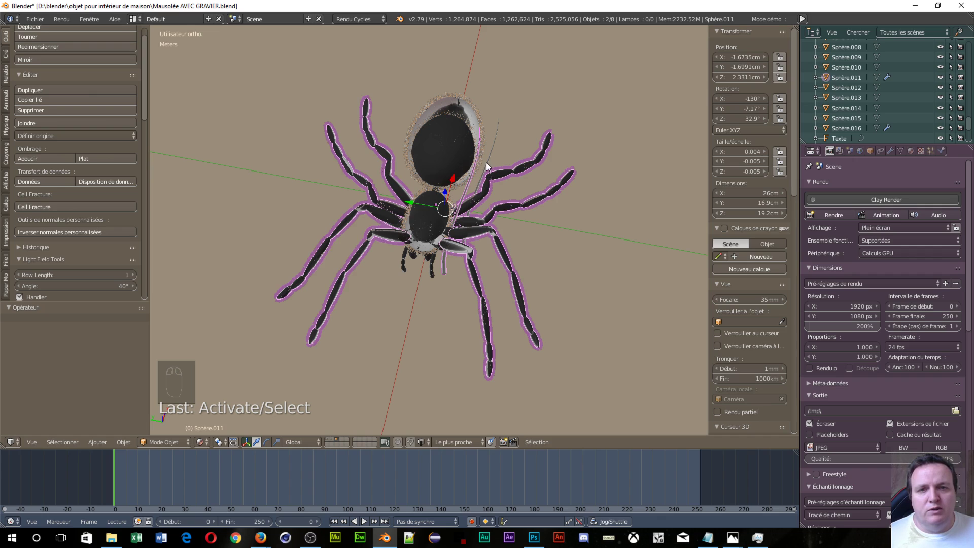
right_click(486, 162)
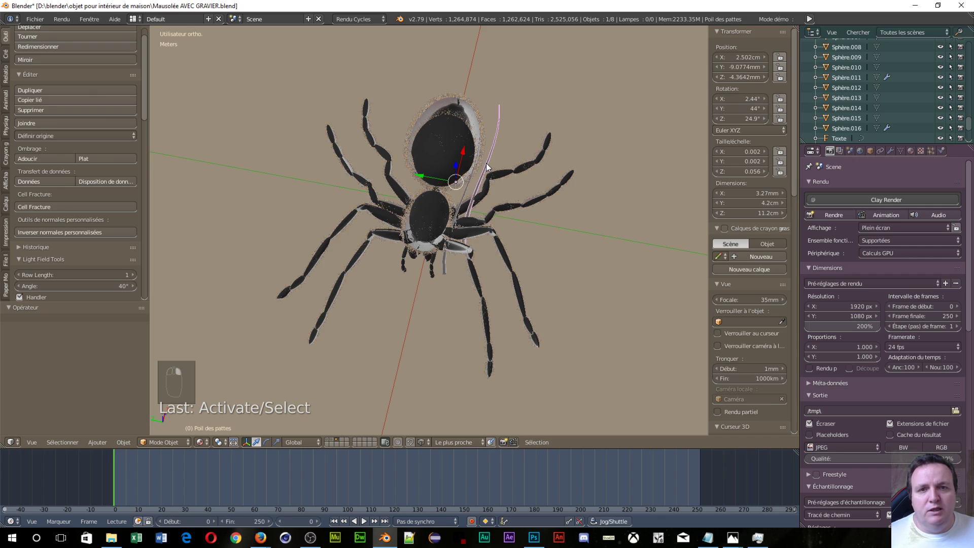
shift+right_click(463, 197)
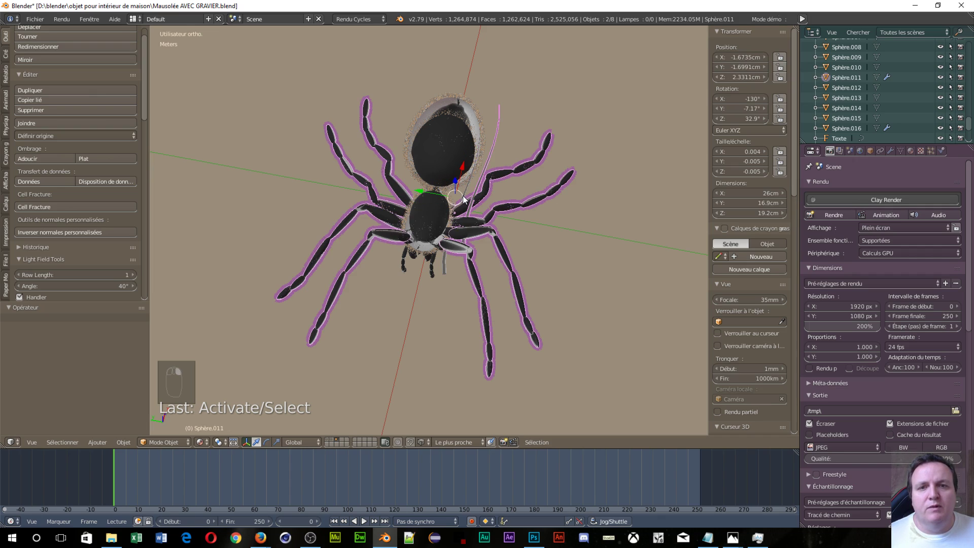
Move the two loose hair strands, Poil and Poil des pattes, to the fourth layer
scroll(464, 196, up, 5)
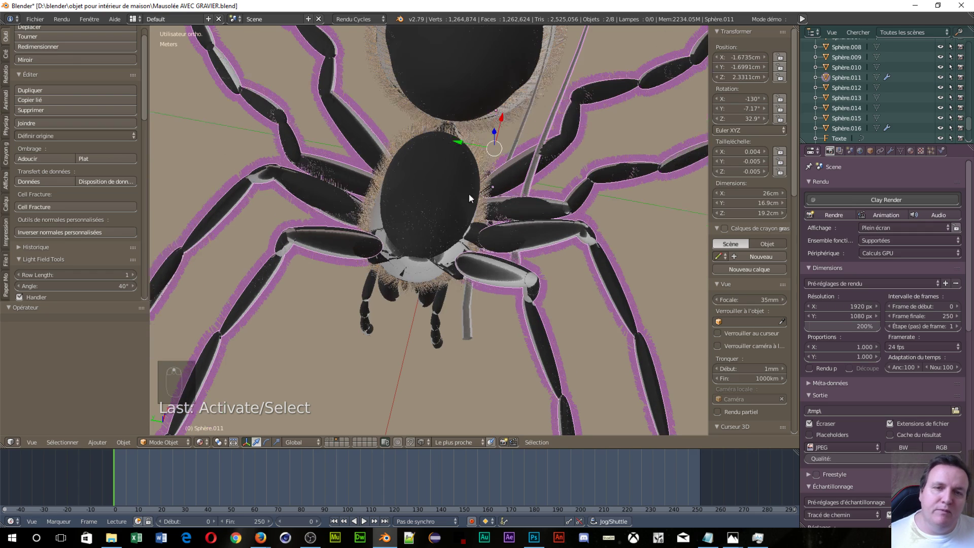
right_click(516, 136)
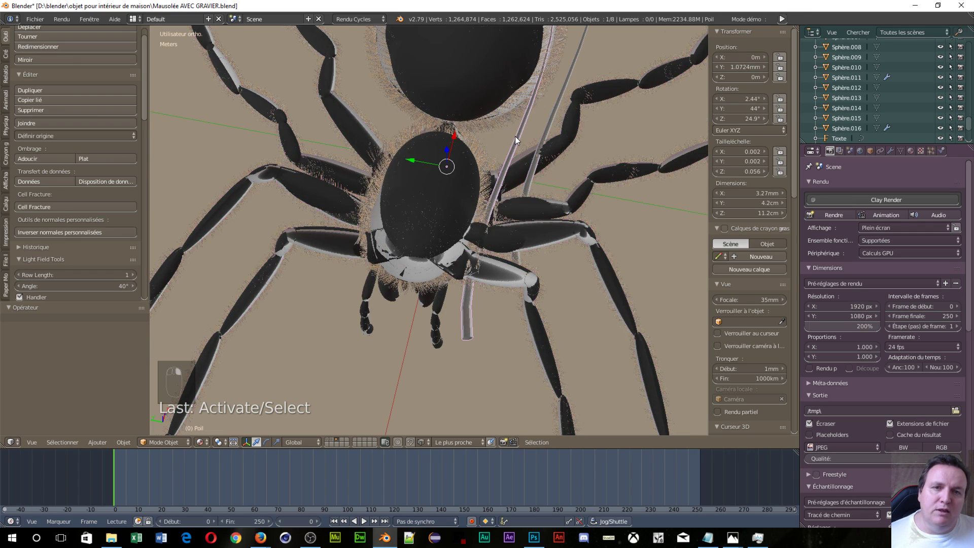
shift+right_click(577, 51)
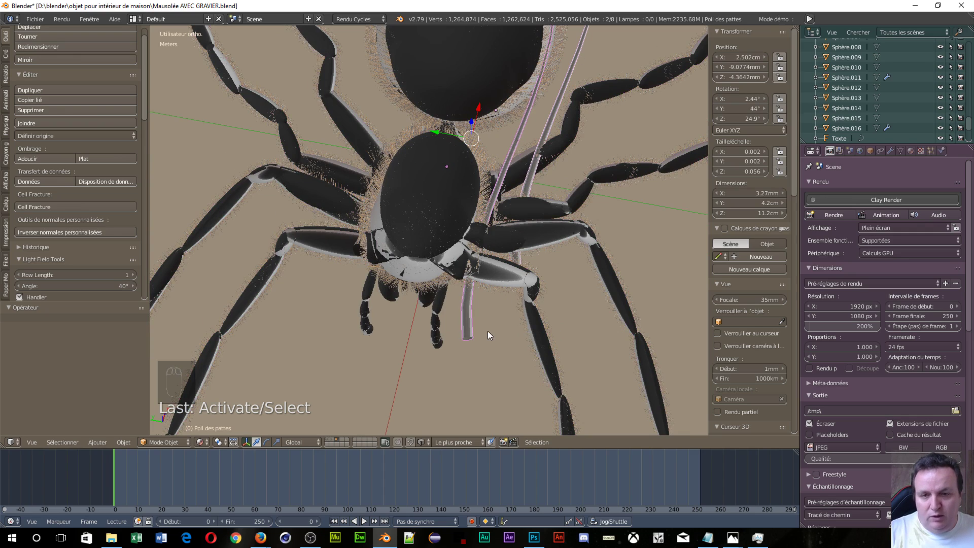
key(m)
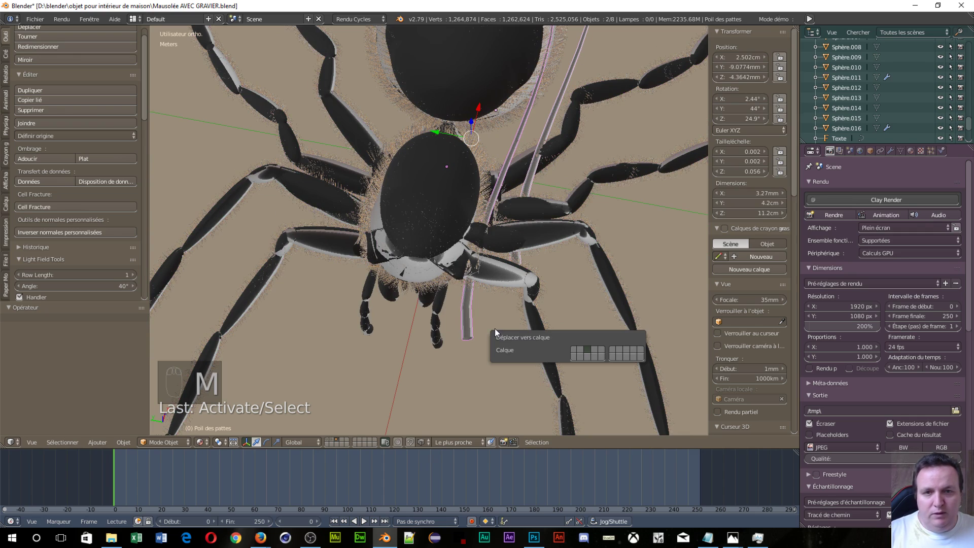
click(594, 350)
scroll(530, 245, down, 6)
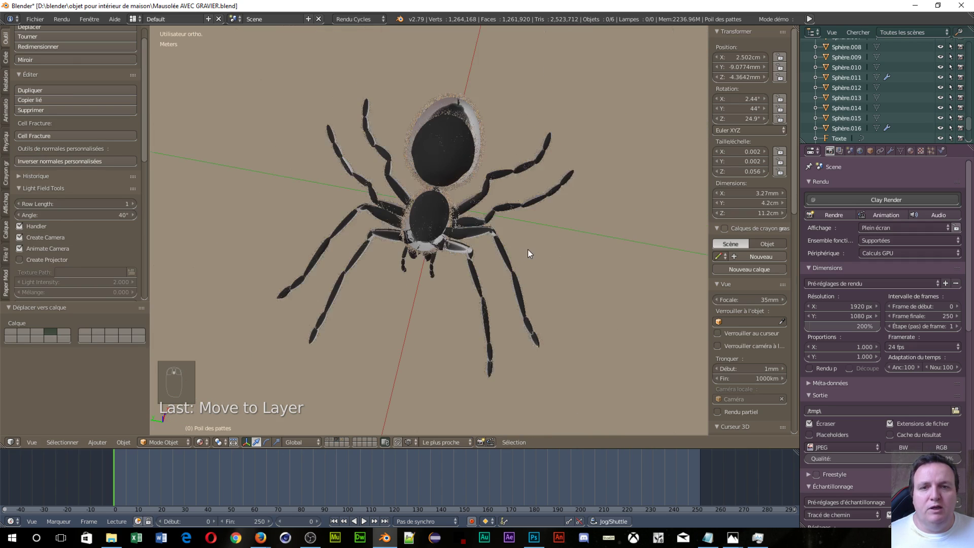
Set the viewport shading to Solide (solid) to display the spider
middle_drag(523, 247, 386, 270)
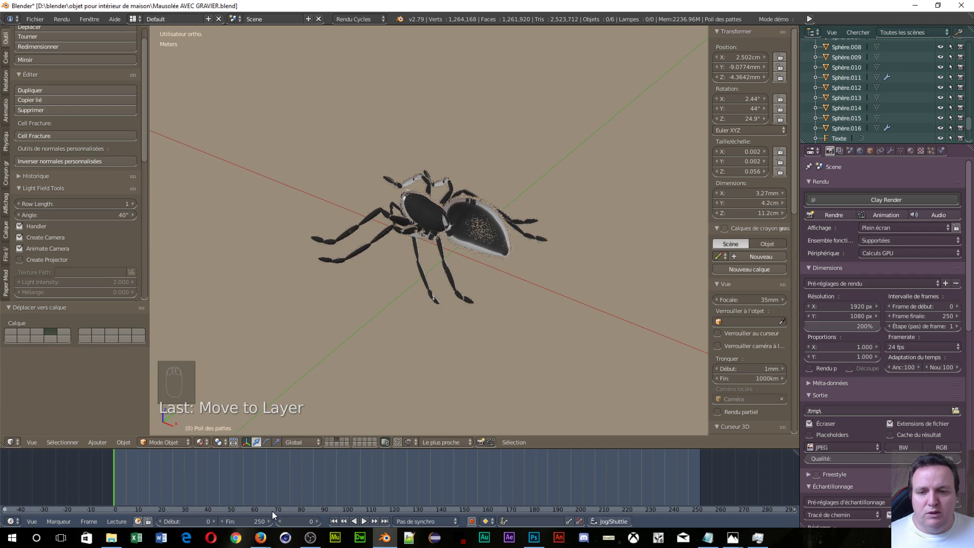
mouse_move(261, 541)
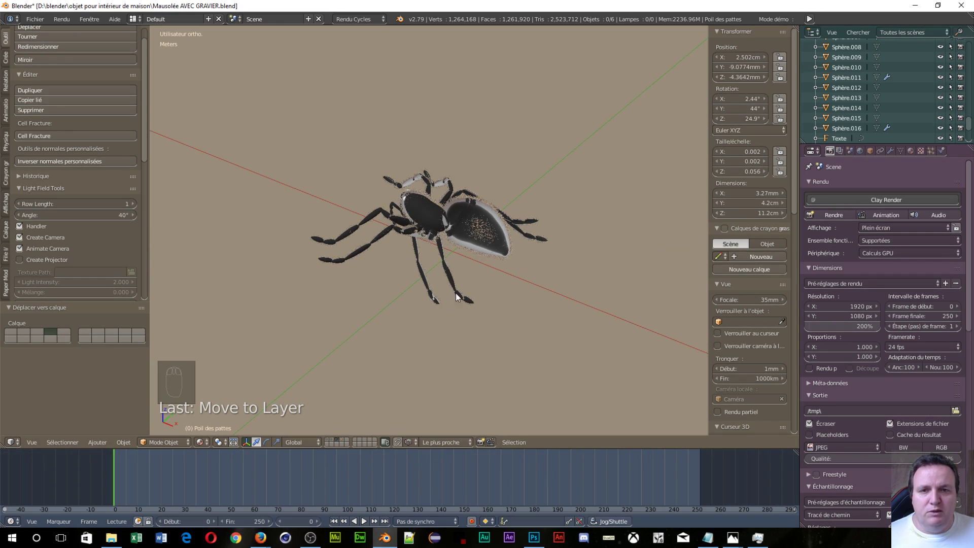
middle_drag(546, 244, 559, 270)
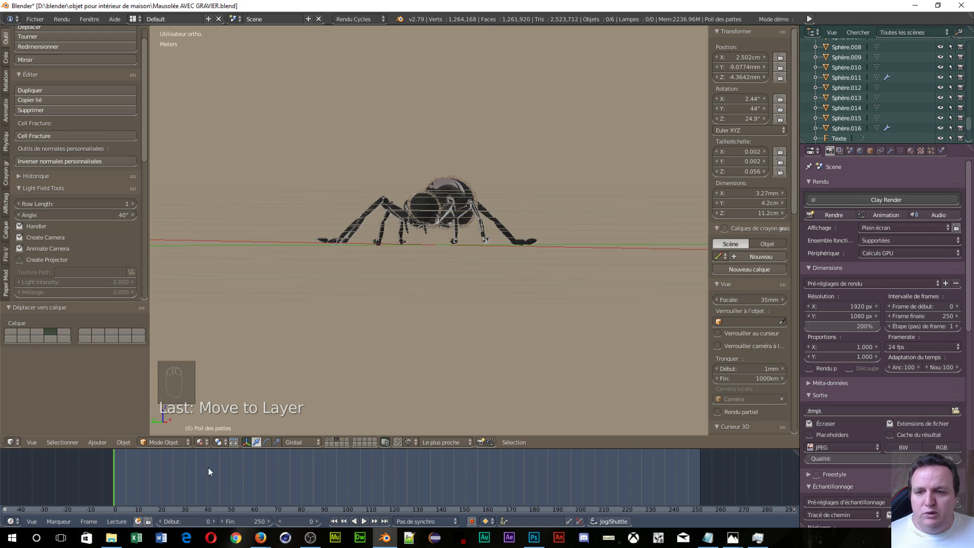
click(202, 442)
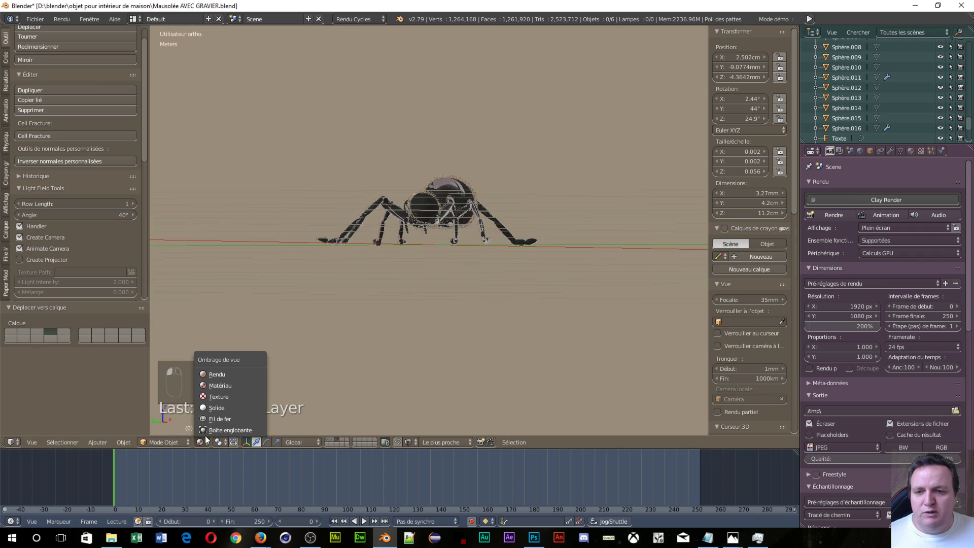
click(210, 407)
scroll(456, 308, up, 3)
mouse_move(457, 309)
middle_down()
mouse_move(479, 278)
mouse_move(397, 390)
mouse_move(502, 300)
mouse_move(568, 337)
mouse_move(558, 391)
mouse_move(520, 424)
mouse_move(393, 397)
mouse_move(349, 374)
mouse_move(358, 318)
mouse_move(422, 334)
mouse_move(521, 255)
mouse_move(485, 324)
mouse_move(474, 267)
mouse_move(481, 224)
middle_up()
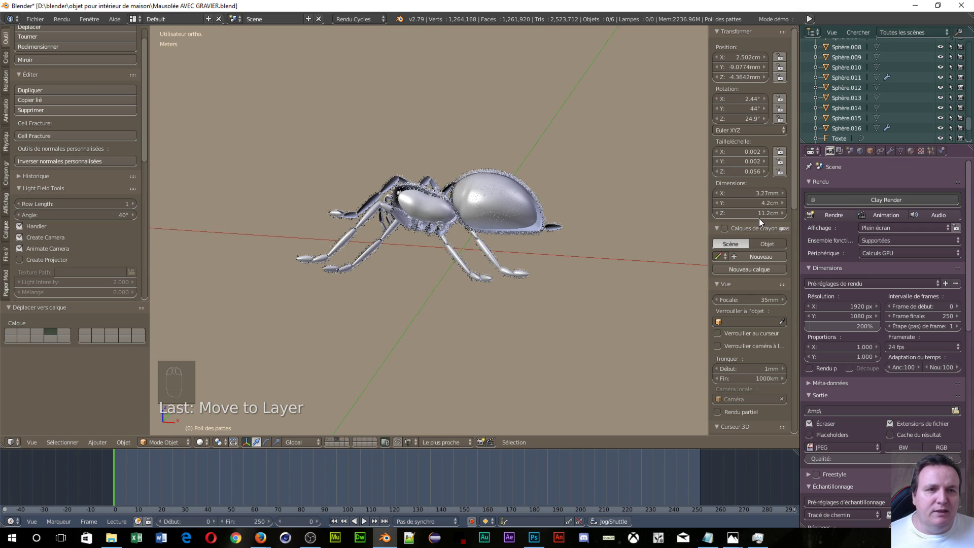
Select all the parts of the spider together with a border selection from above
scroll(756, 218, down, 4)
scroll(758, 264, down, 1)
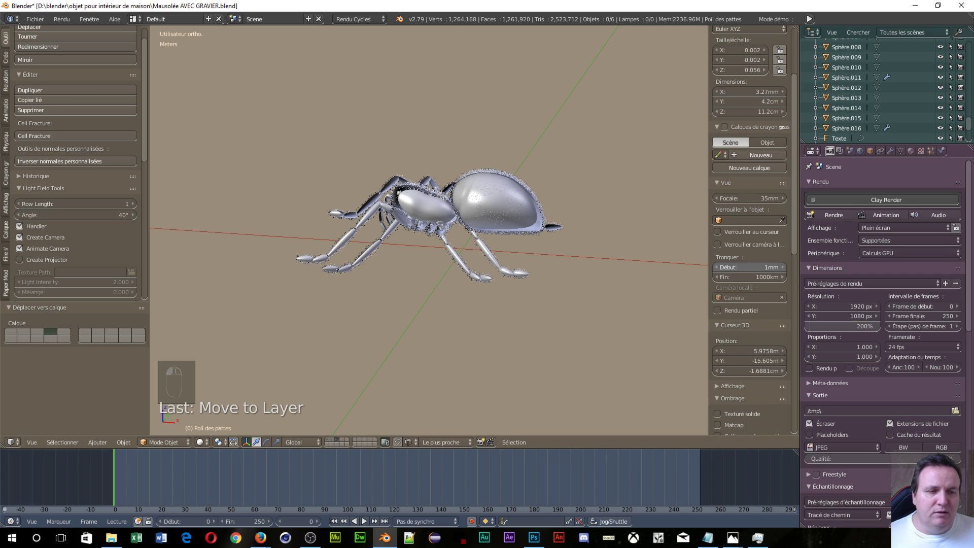
scroll(431, 239, up, 4)
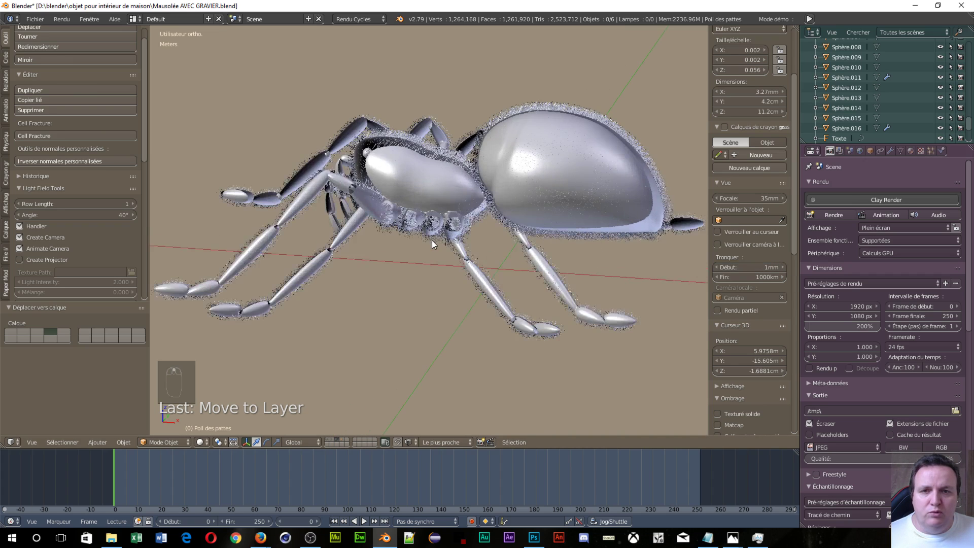
middle_drag(431, 240, 507, 242)
scroll(511, 239, down, 3)
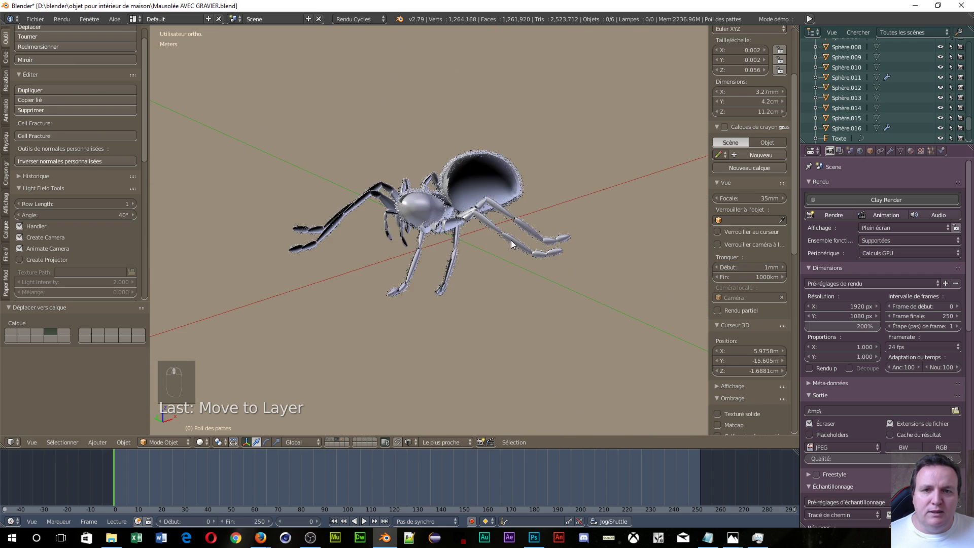
scroll(510, 239, down, 2)
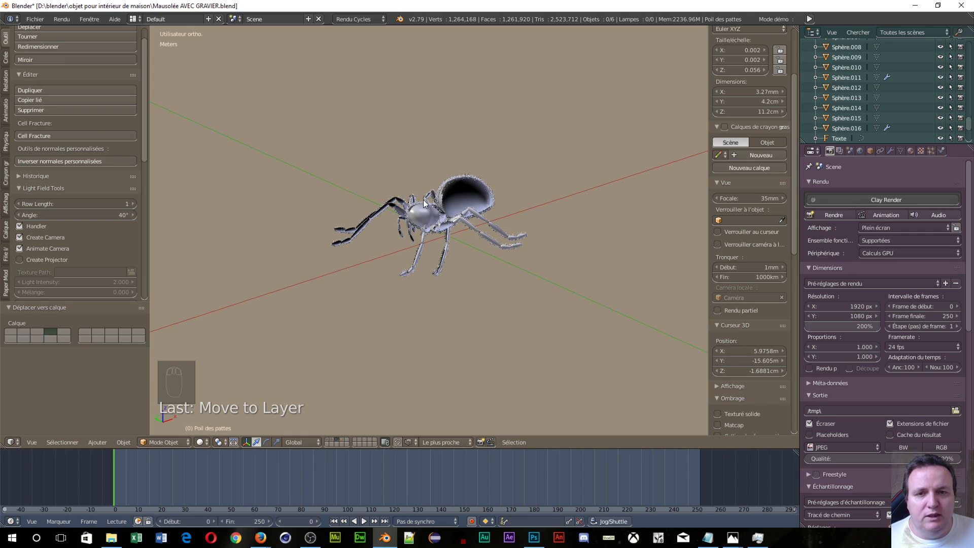
middle_drag(552, 240, 497, 293)
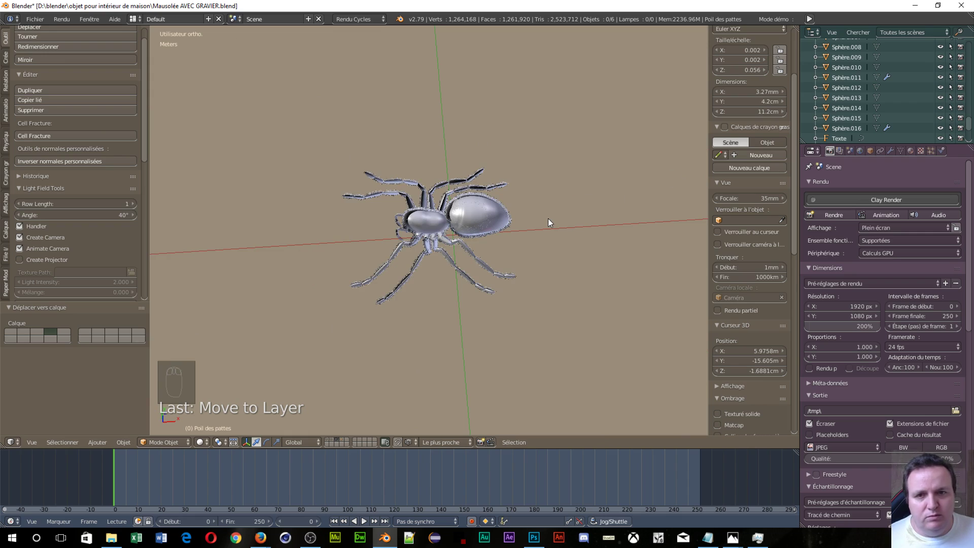
key(b)
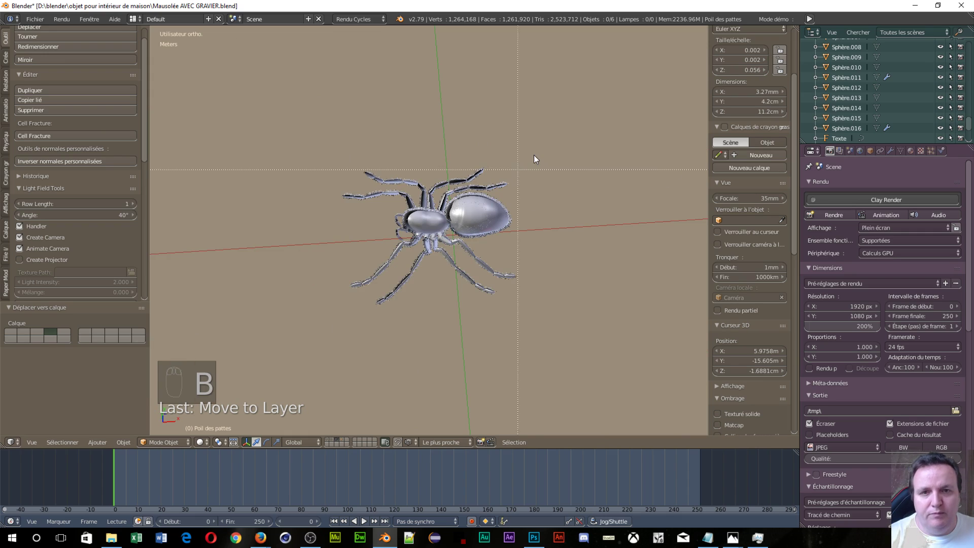
drag(534, 151, 336, 344)
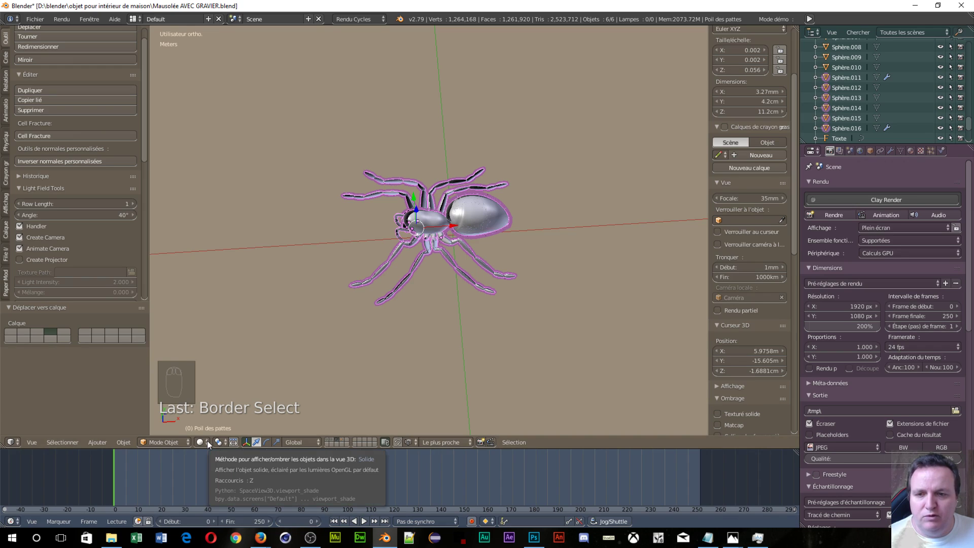
Move the cemetery gate (Cylindre.003) and the camera (Caméra) from the first layer to the third layer
click(326, 439)
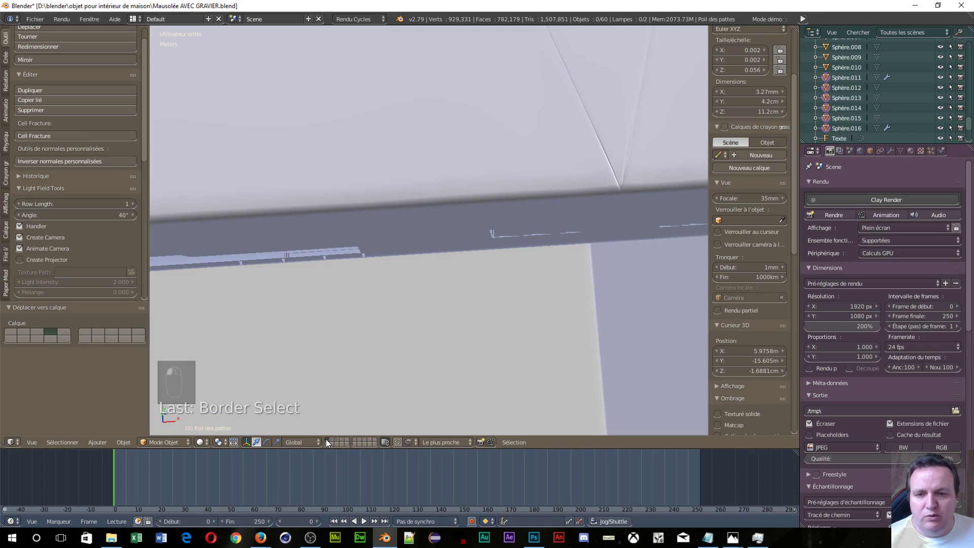
scroll(392, 355, down, 10)
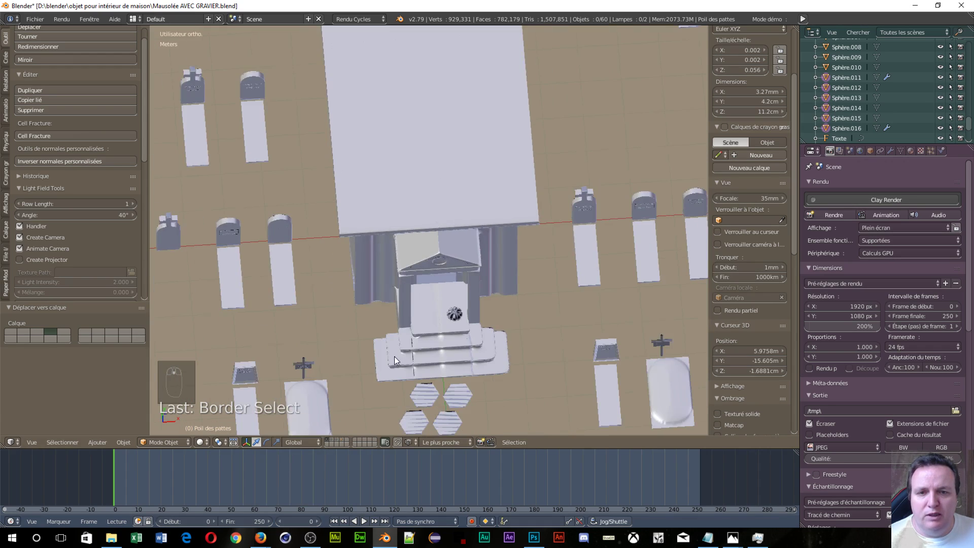
middle_drag(392, 378, 397, 369)
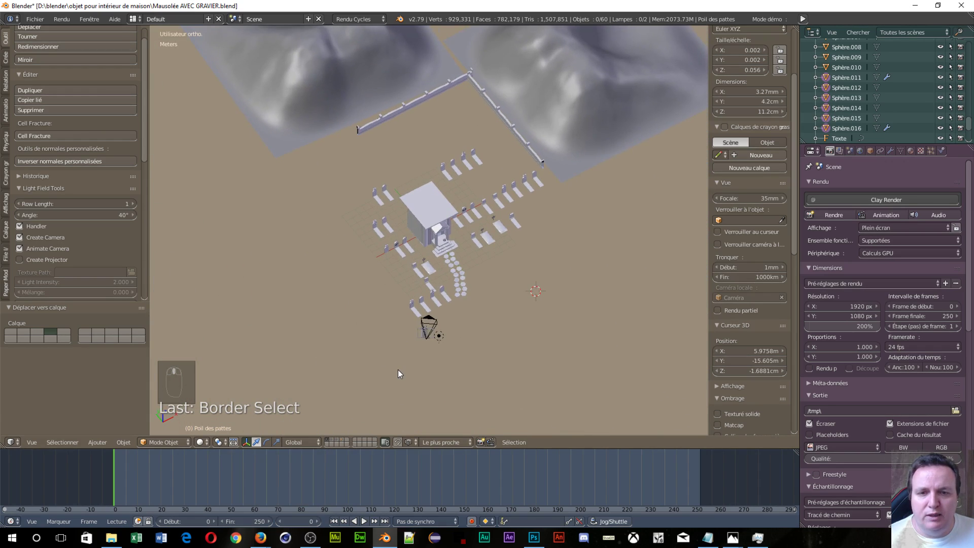
right_click(418, 337)
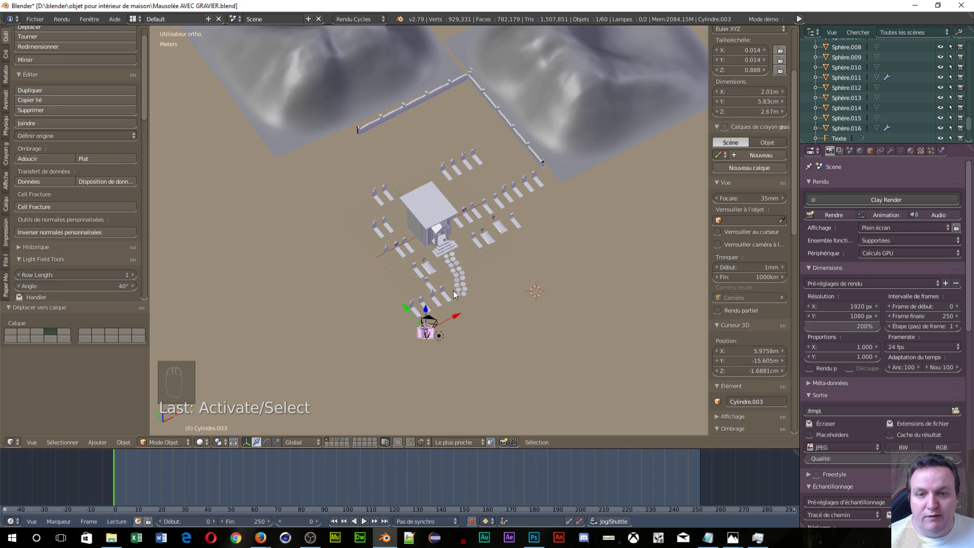
shift+right_click(433, 324)
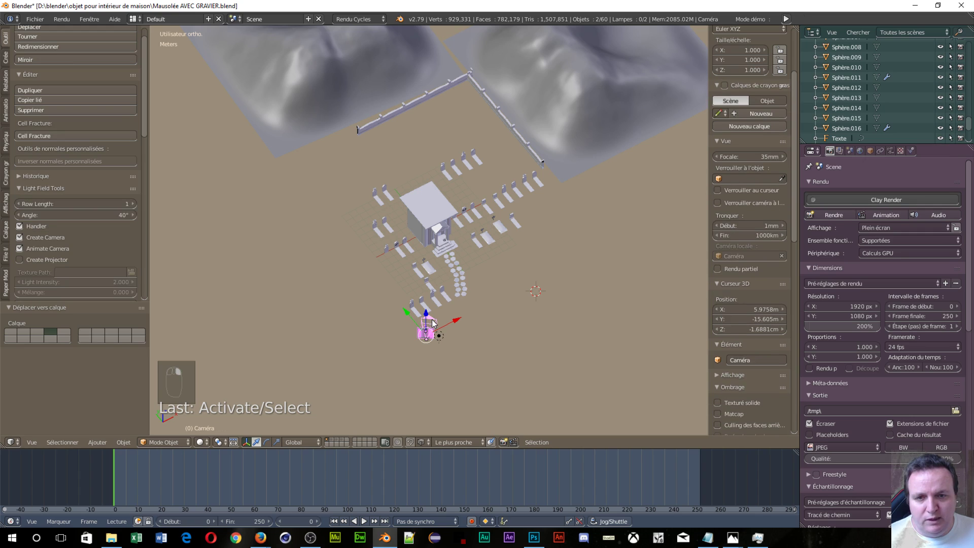
click(337, 439)
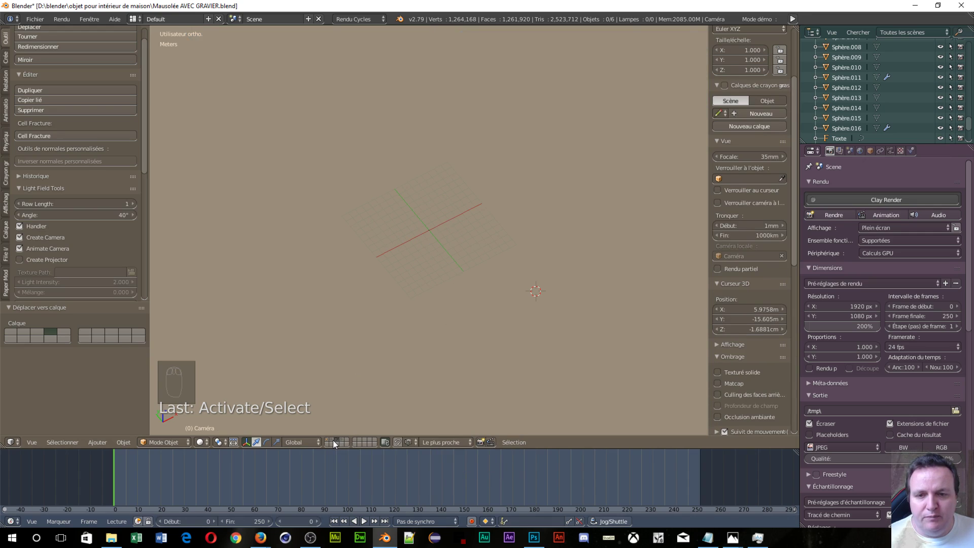
click(328, 440)
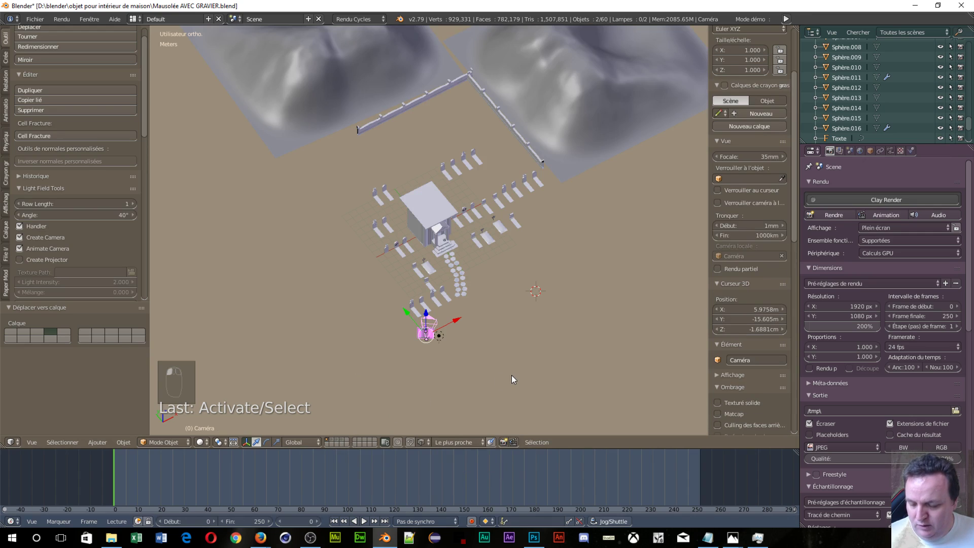
key(m)
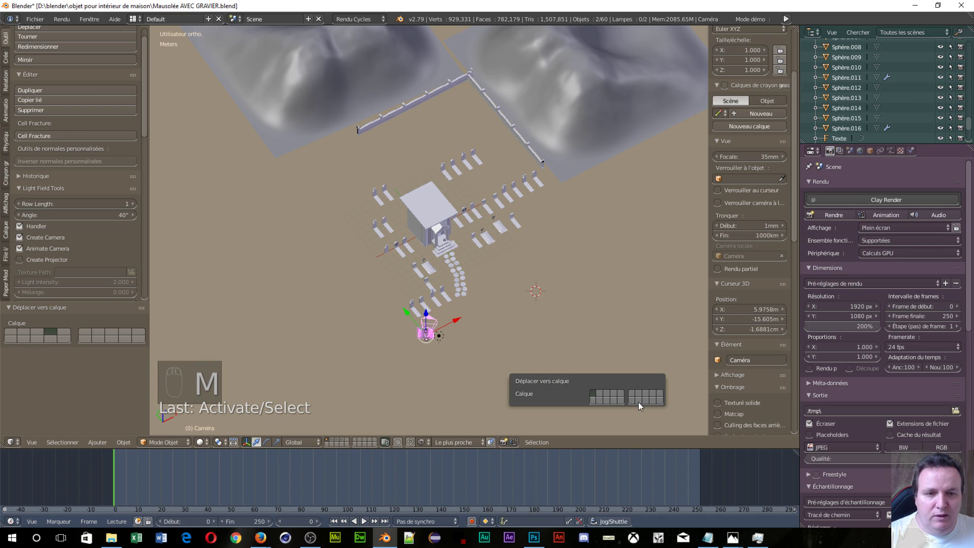
click(605, 395)
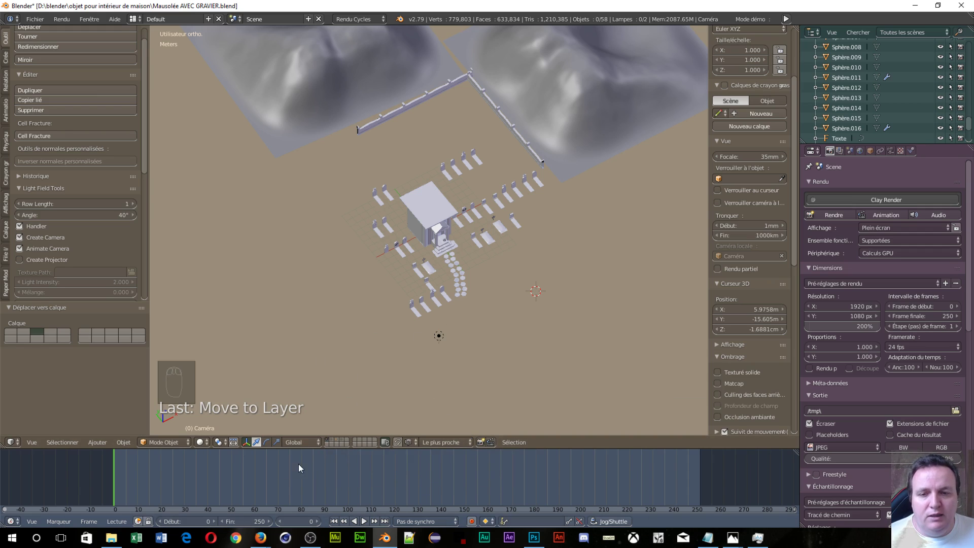
Display the third layer and select only the spider's parts with a border selection, leaving the gate and camera out
click(334, 439)
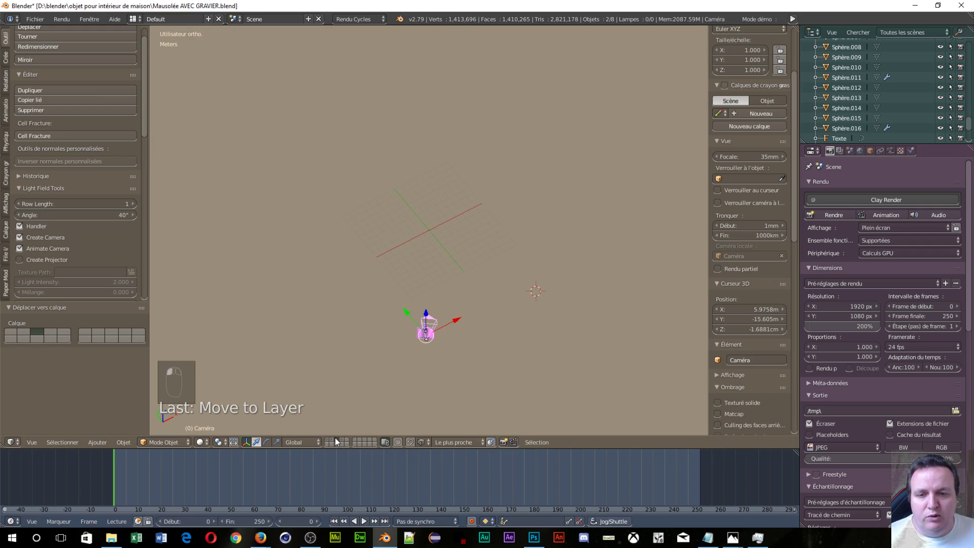
scroll(415, 400, up, 14)
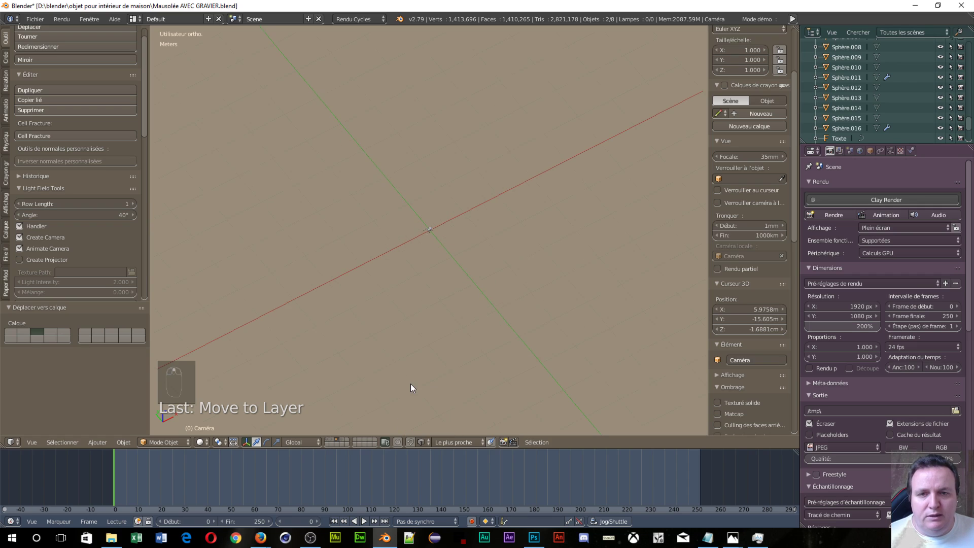
scroll(396, 373, up, 8)
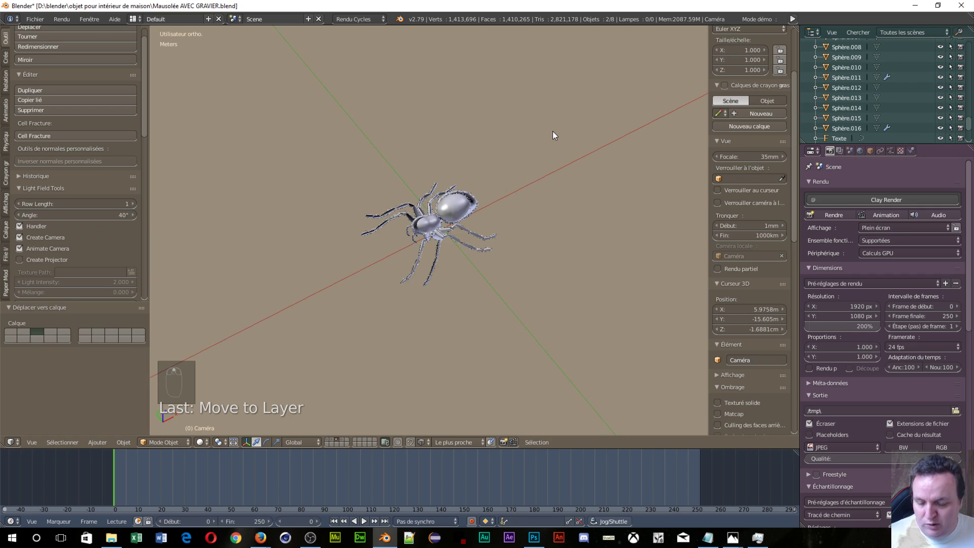
key(a)
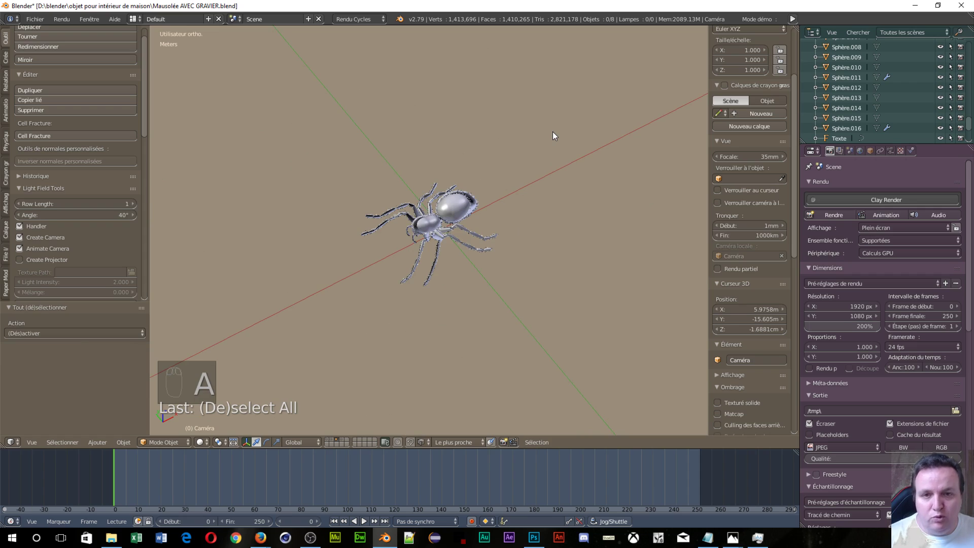
key(b)
drag(552, 132, 306, 335)
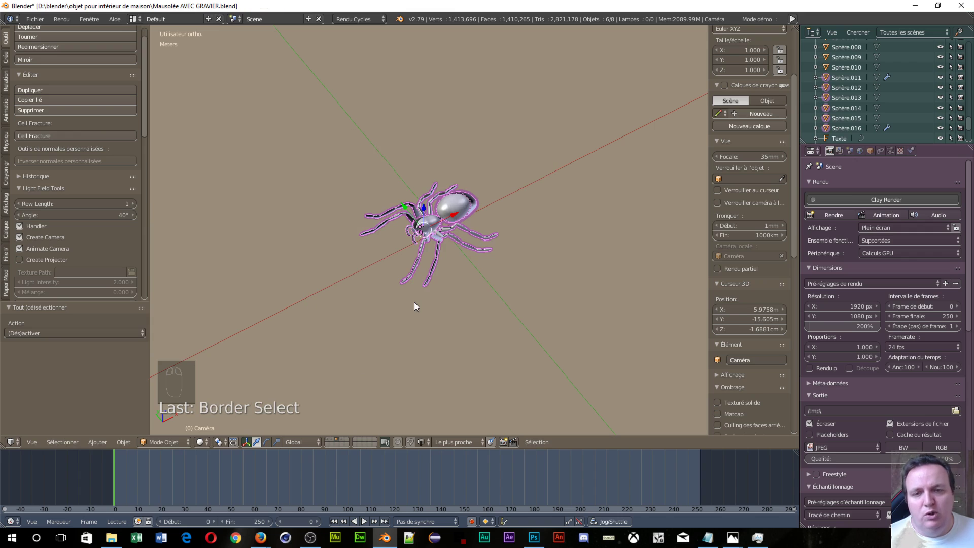
Set the viewport shading to Fil de fer (wireframe) and move the spider -32.6 cm along Y
click(206, 442)
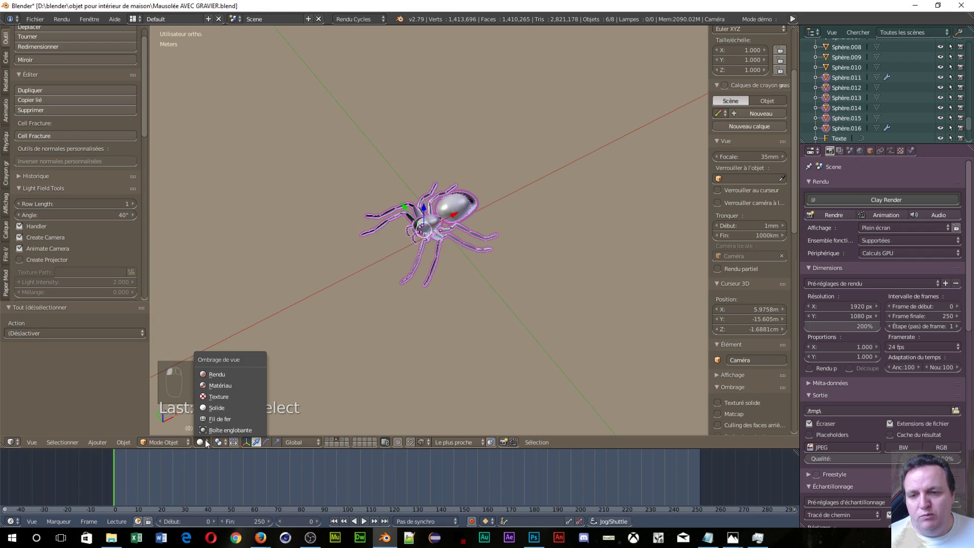
click(221, 419)
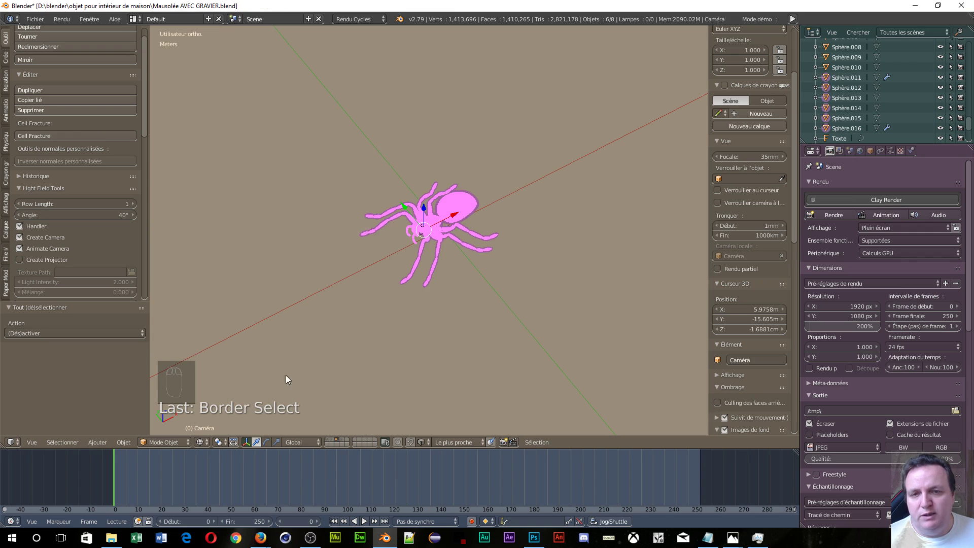
drag(398, 204, 202, 471)
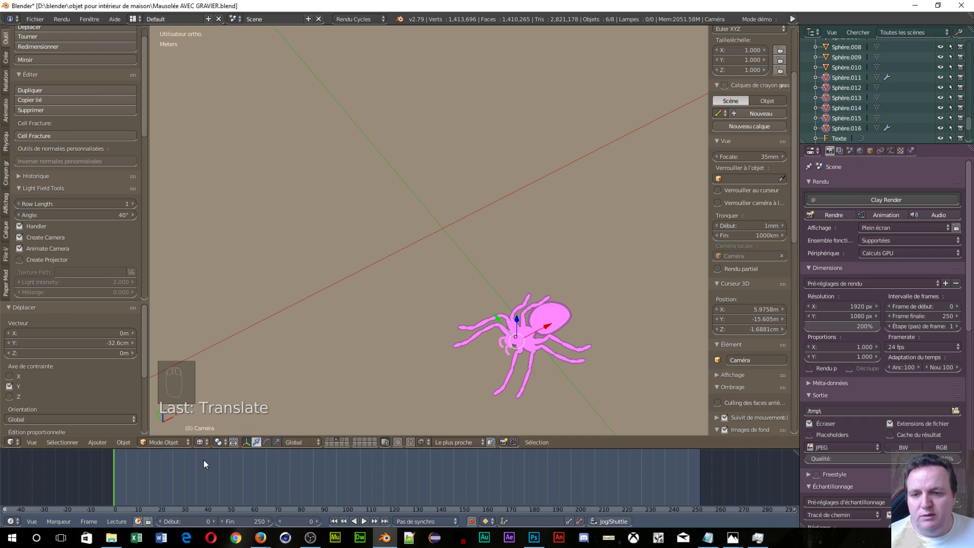
Set the viewport shading to Boîte englobante (bounding box) and move the spider -54.3 cm along X
click(201, 444)
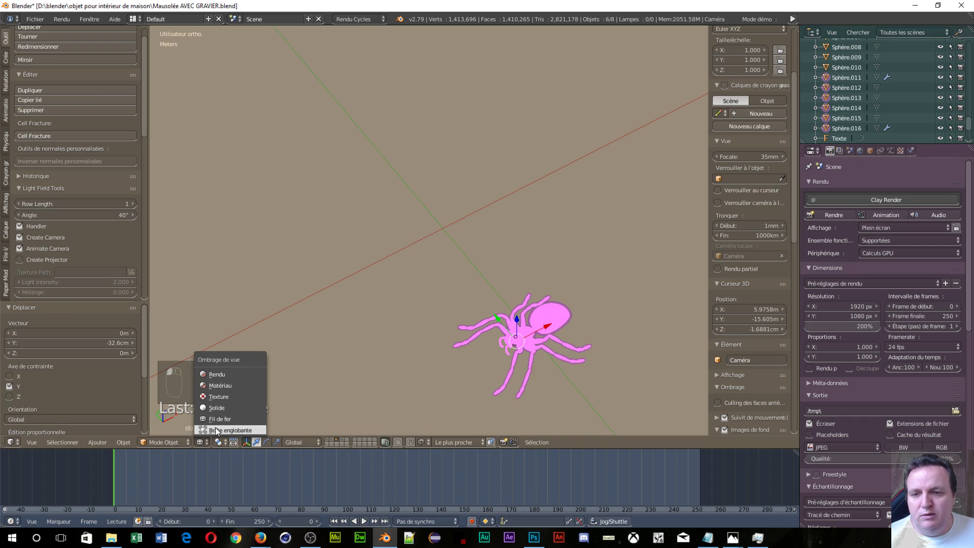
click(223, 429)
scroll(372, 330, down, 4)
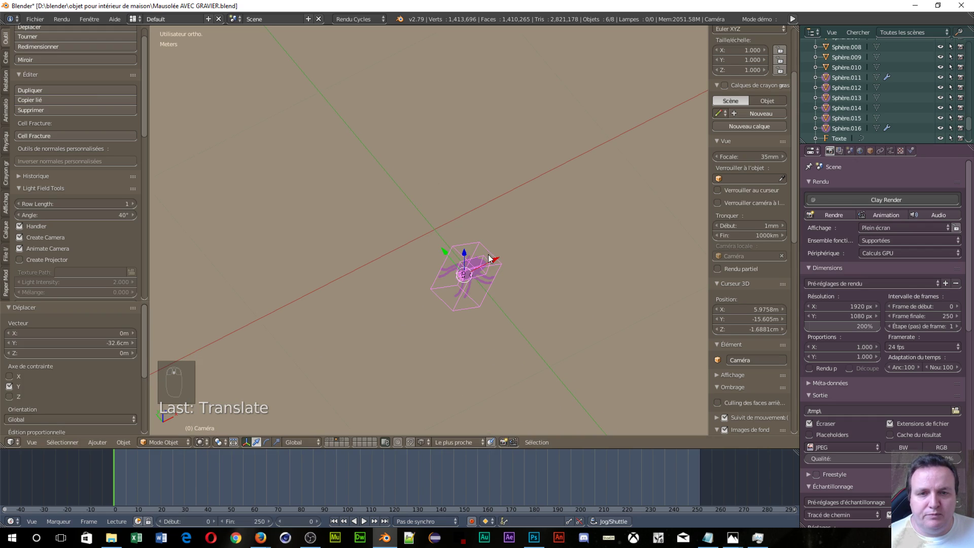
key(g)
key(x)
click(406, 323)
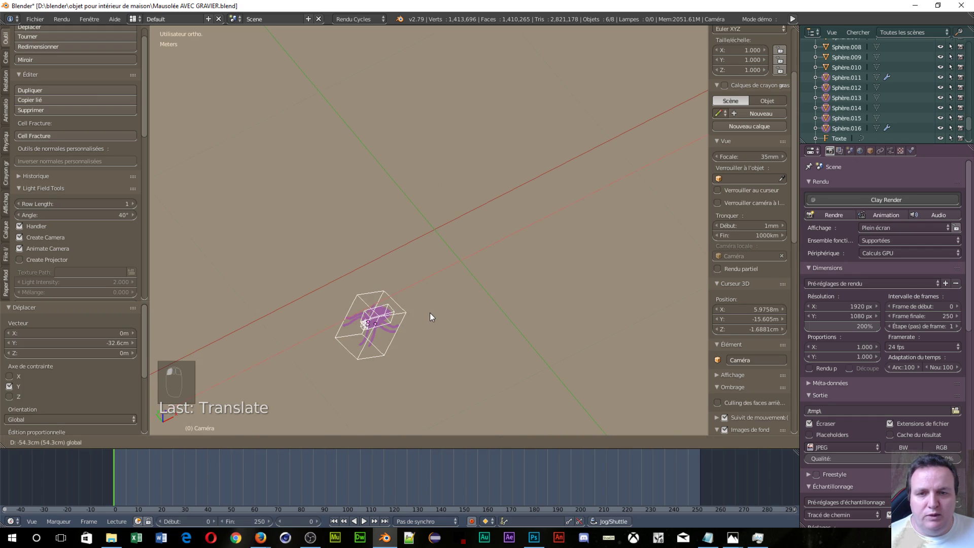
Bring the spider close to the camera by moving it about -15.3 m along Y and -10.1 m along X
key(KP_Decimal)
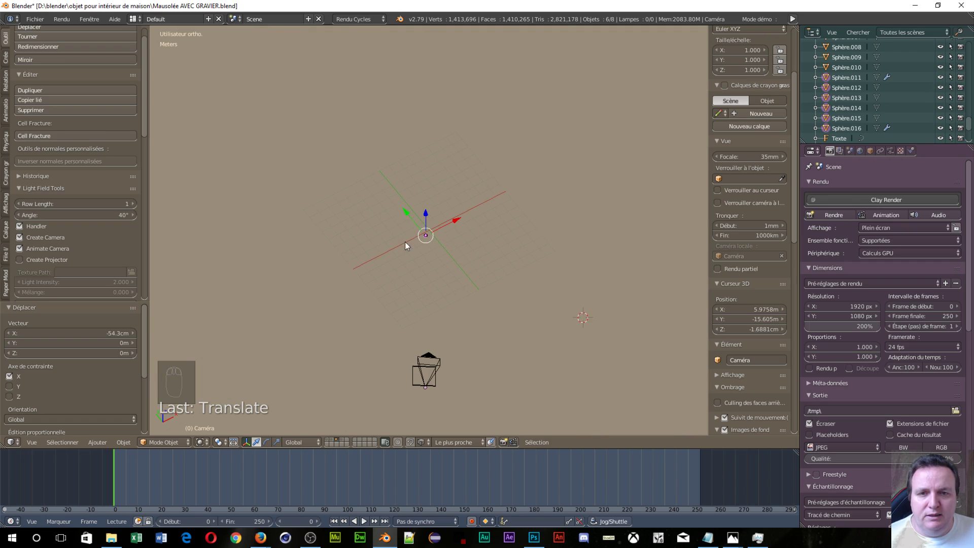
drag(403, 213, 441, 374)
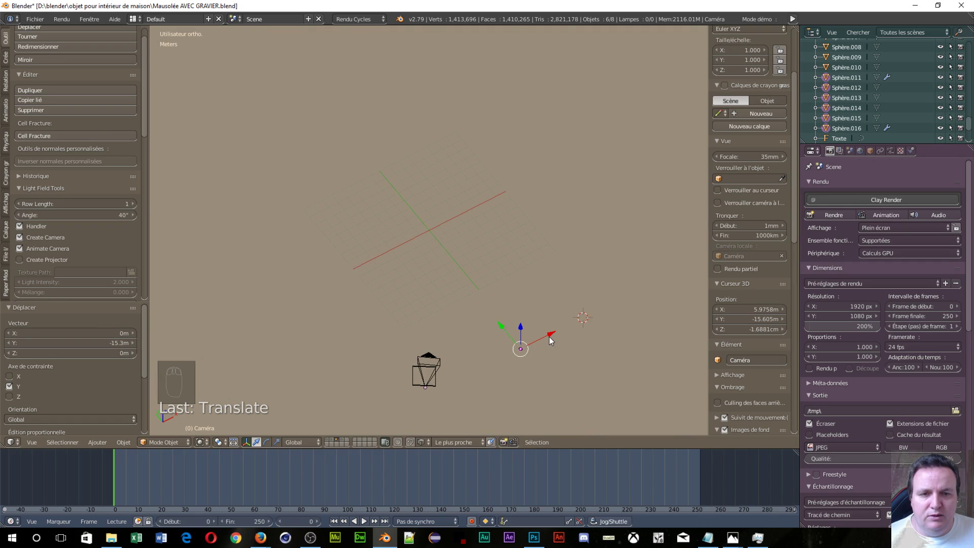
drag(551, 340, 485, 374)
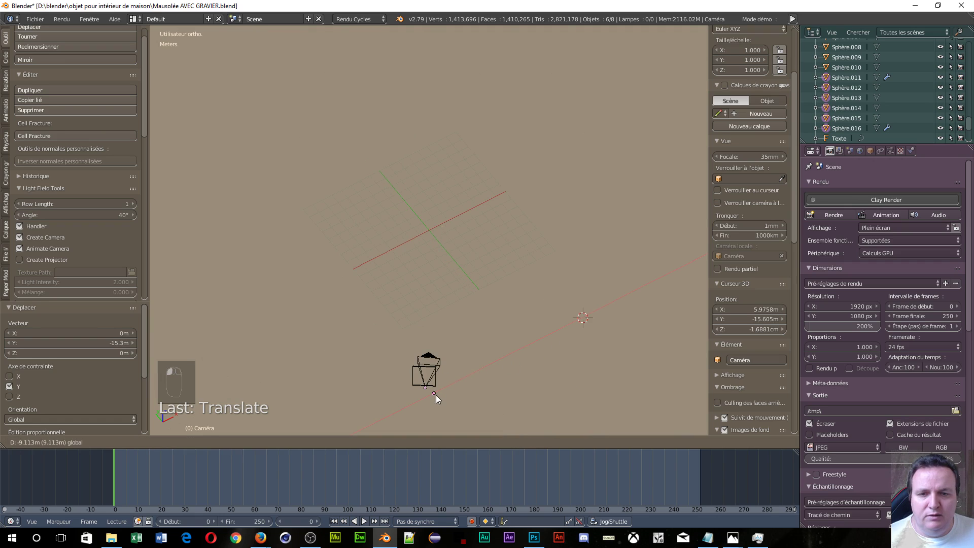
drag(436, 395, 454, 390)
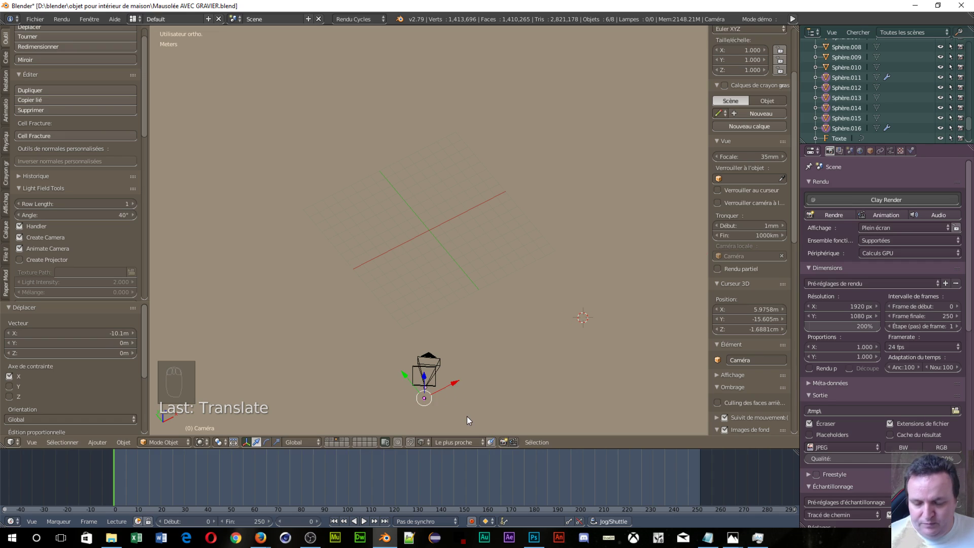
Frame the spider together with the gate up close and set the viewport shading to Fil de fer (wireframe)
key(alt+shift+apostrophe)
alt+shift+middle_drag(465, 415, 466, 354)
key(alt+shift+apostrophe)
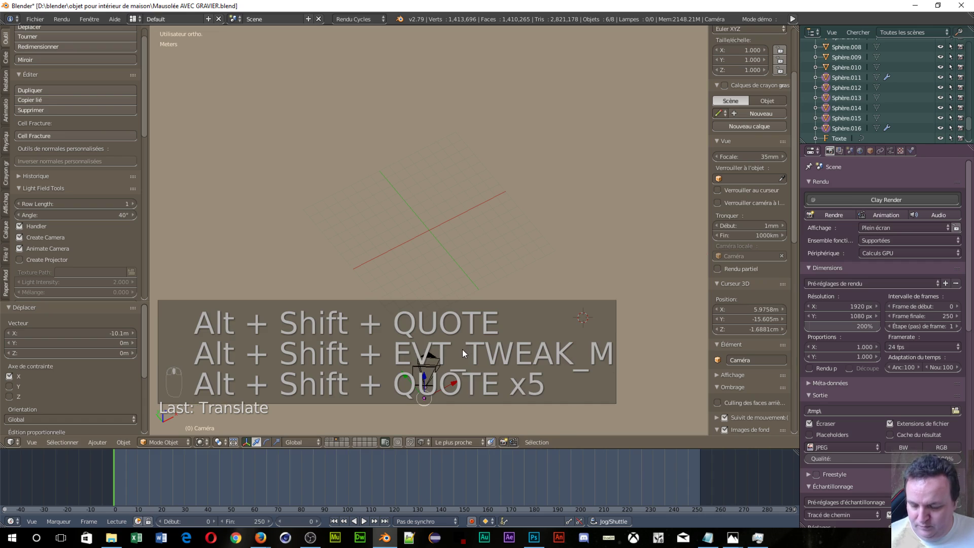
shift+middle_drag(433, 263, 454, 194)
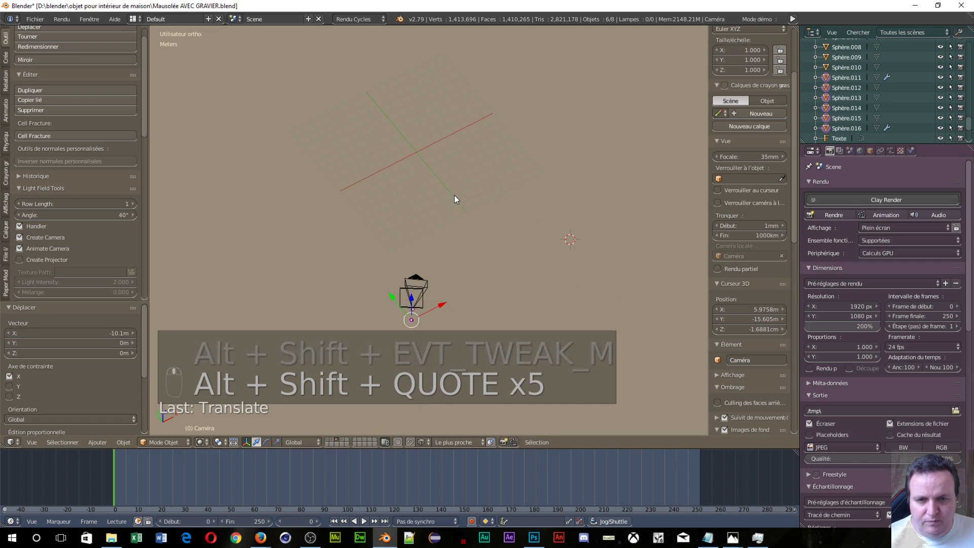
scroll(445, 330, up, 5)
shift+middle_drag(427, 371, 476, 180)
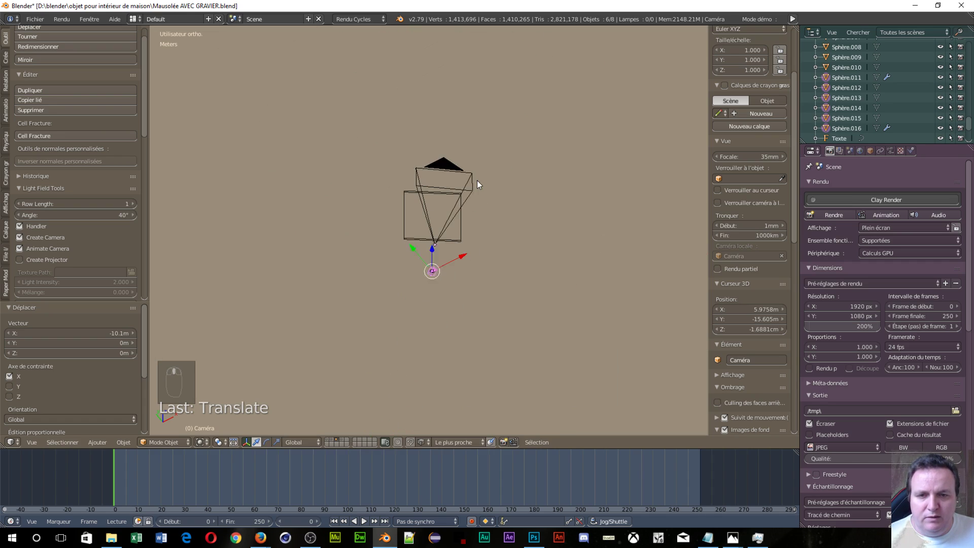
scroll(449, 333, up, 8)
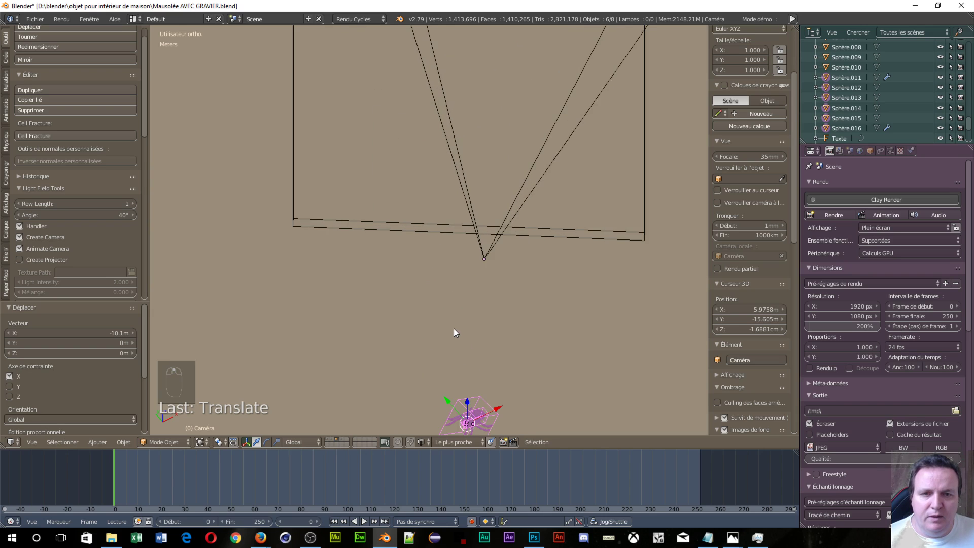
scroll(454, 332, down, 2)
click(205, 441)
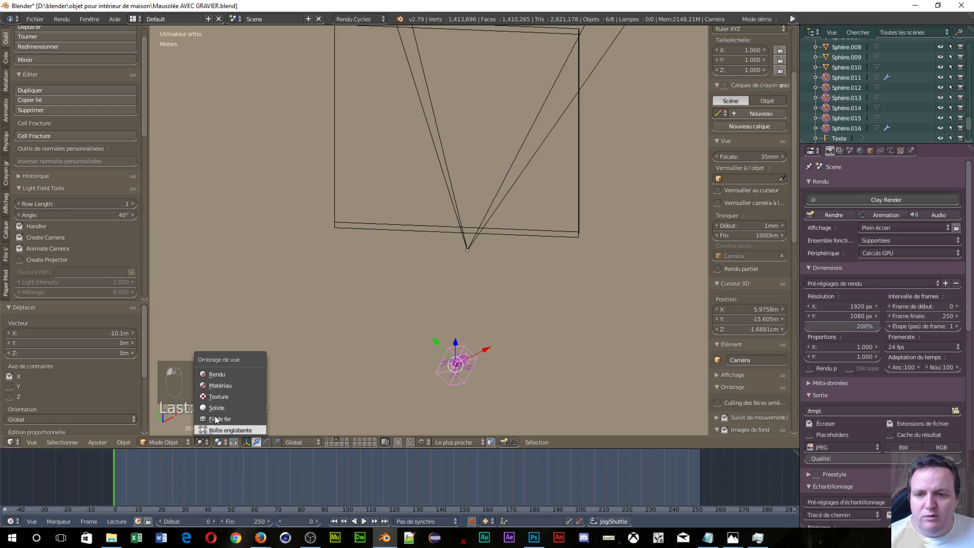
click(218, 419)
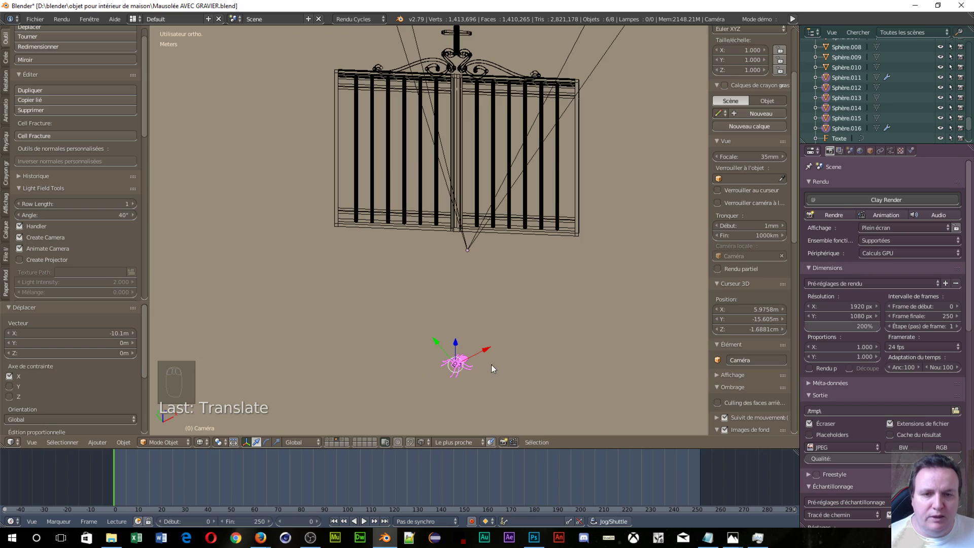
Move the spider about 2.29 m along Y and 1.51 m along X toward the middle of the gate, and switch to top view
key(g)
key(y)
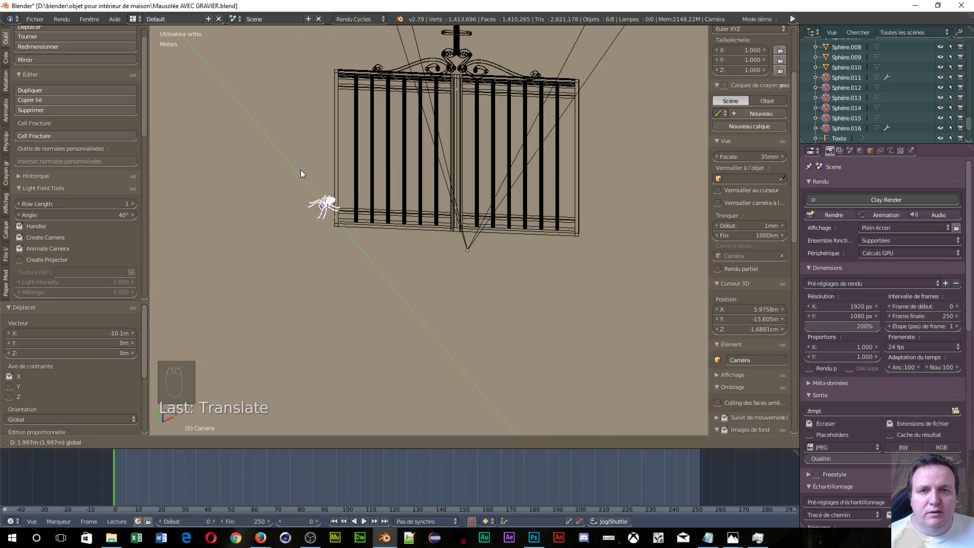
click(285, 161)
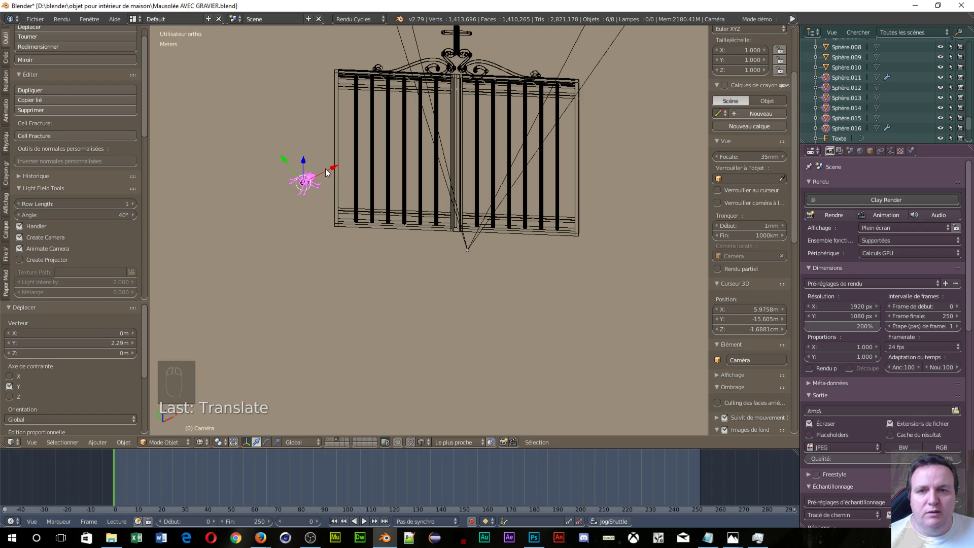
key(g)
key(x)
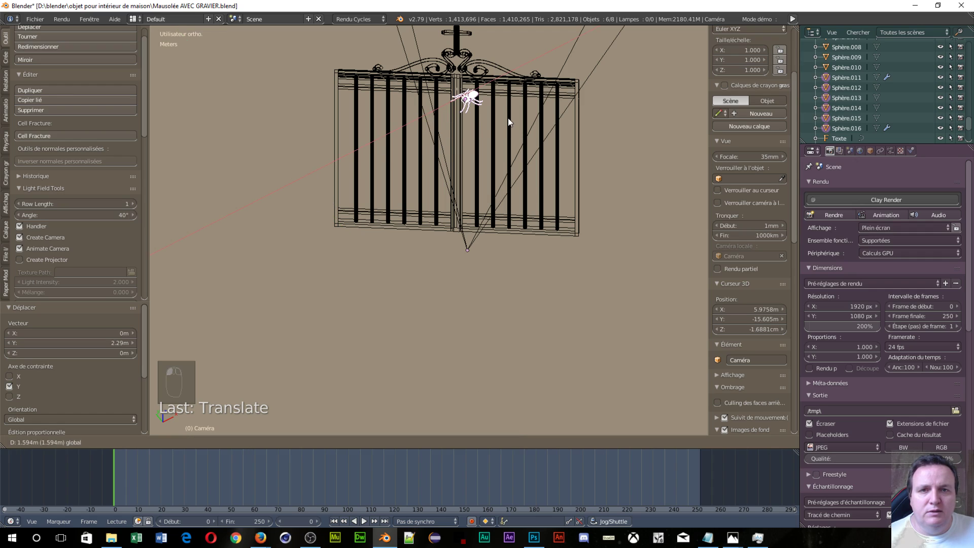
click(500, 123)
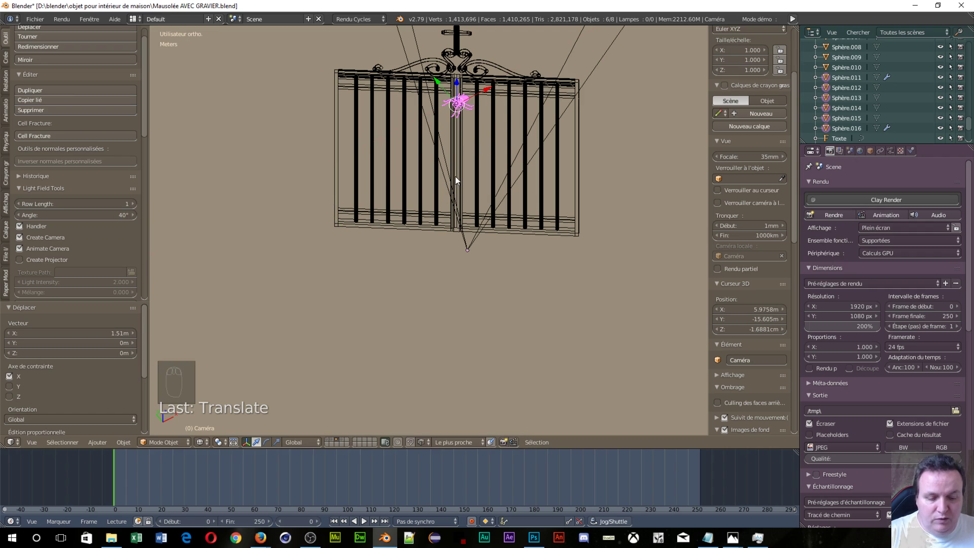
key(KP_7)
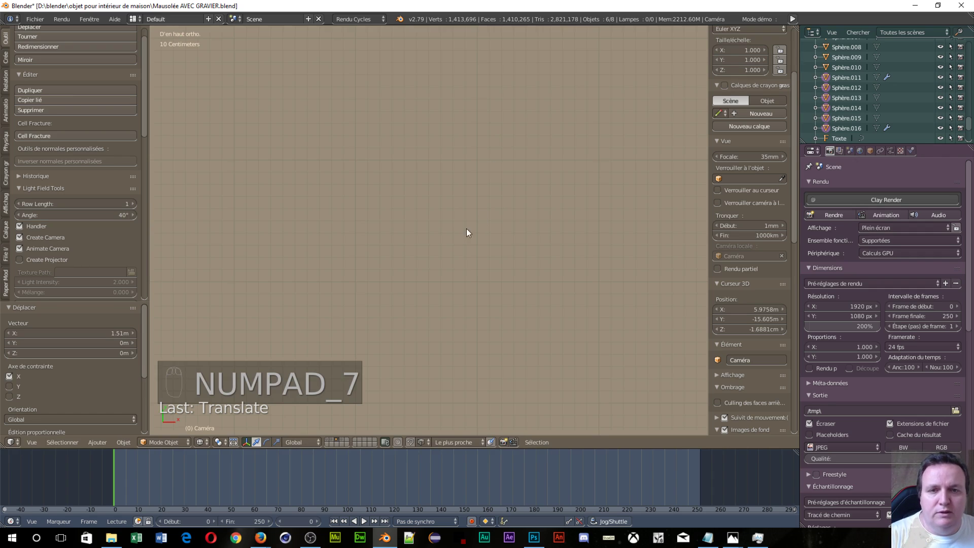
In top view, move the spider about -1.35 m along Y, toward -X to the gate's camera side, and 12.1 cm back along Y
scroll(431, 257, down, 4)
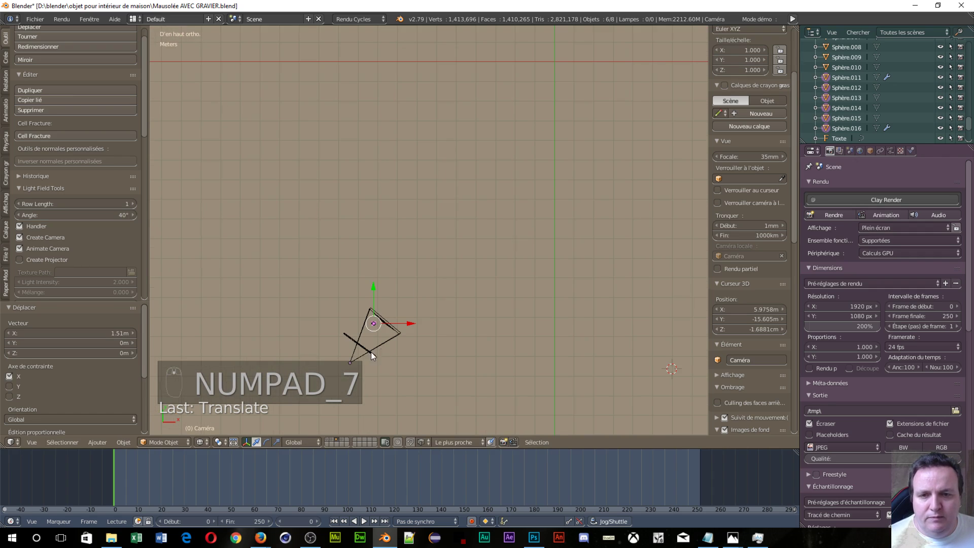
drag(371, 352, 495, 257)
scroll(474, 279, up, 9)
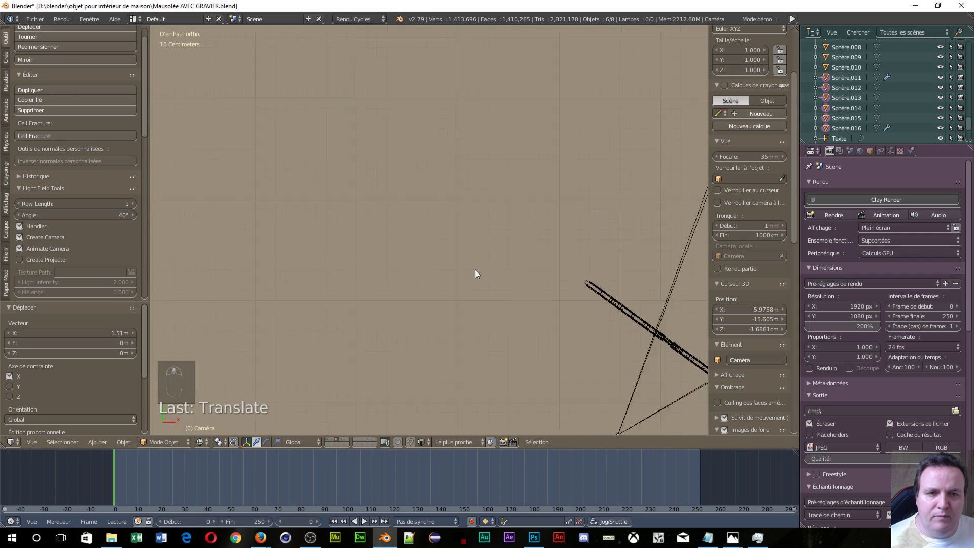
scroll(475, 272, up, 1)
shift+middle_drag(497, 245, 238, 153)
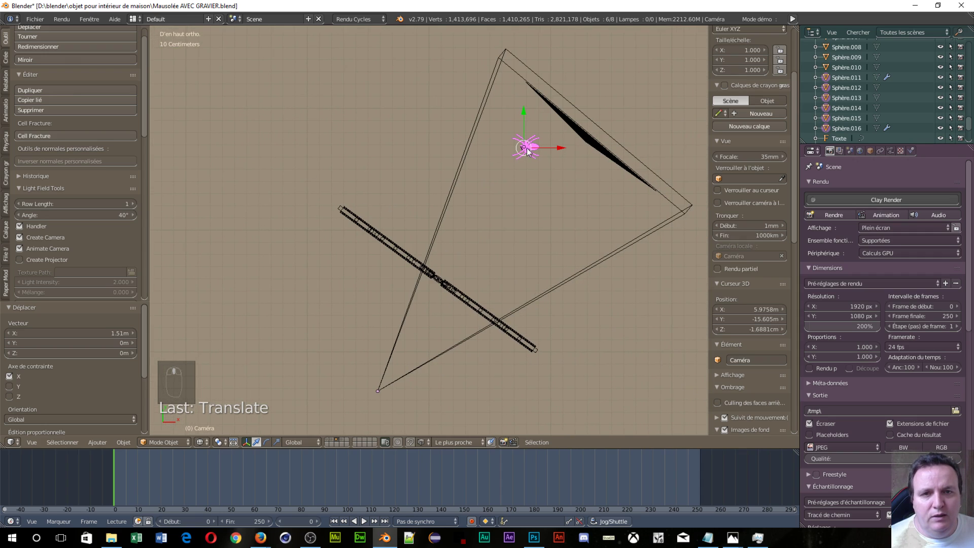
drag(523, 119, 486, 279)
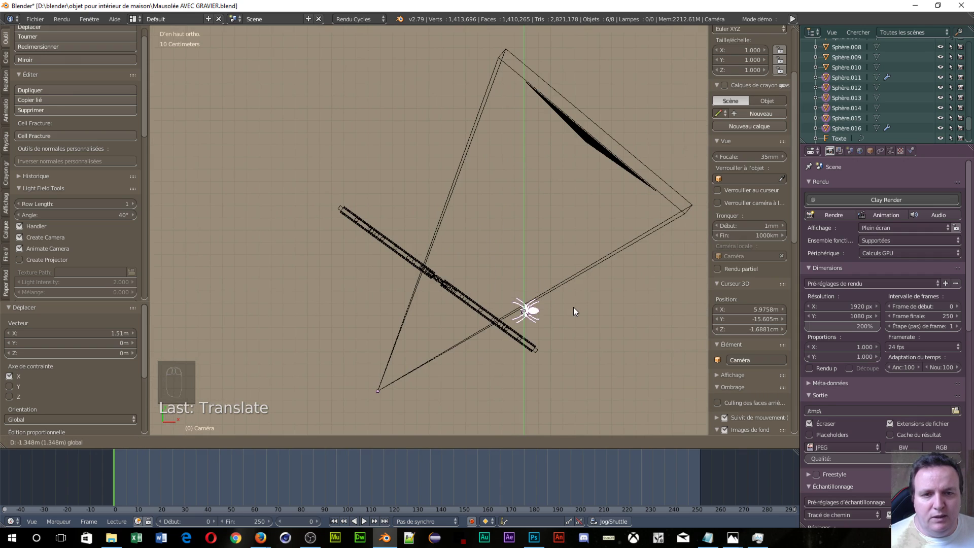
drag(561, 315, 449, 318)
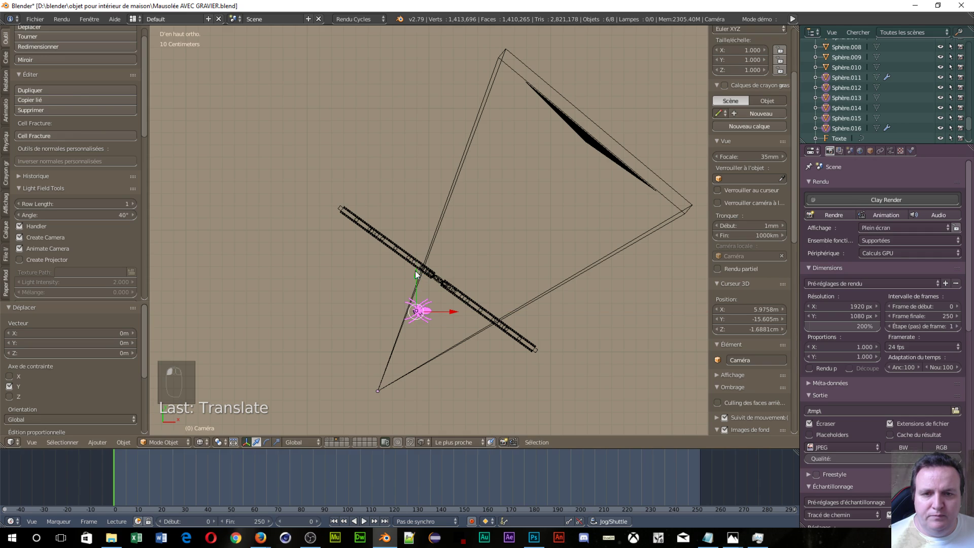
drag(415, 272, 414, 257)
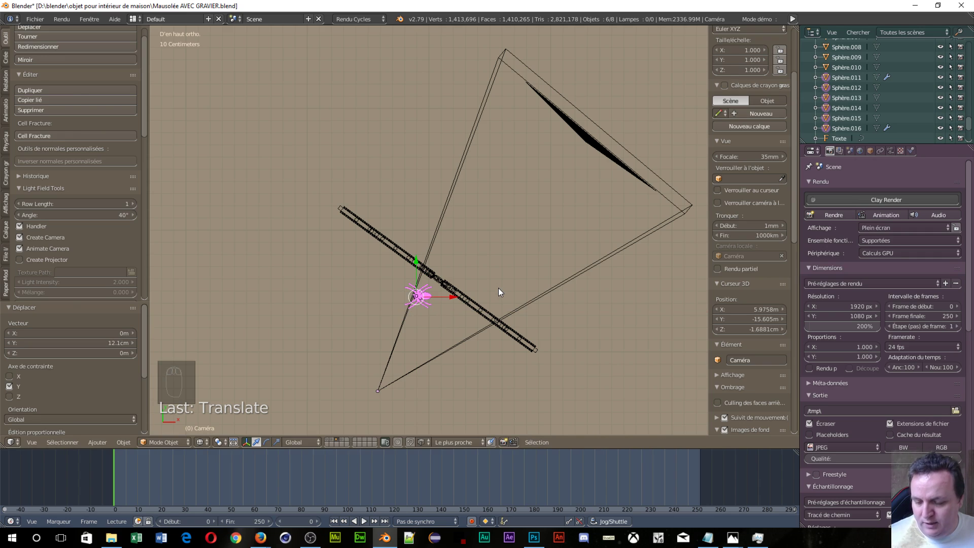
Rotate the spider 90° about the global X axis and about -38.4° about Z, parallel to the gate
key(r)
text(x)
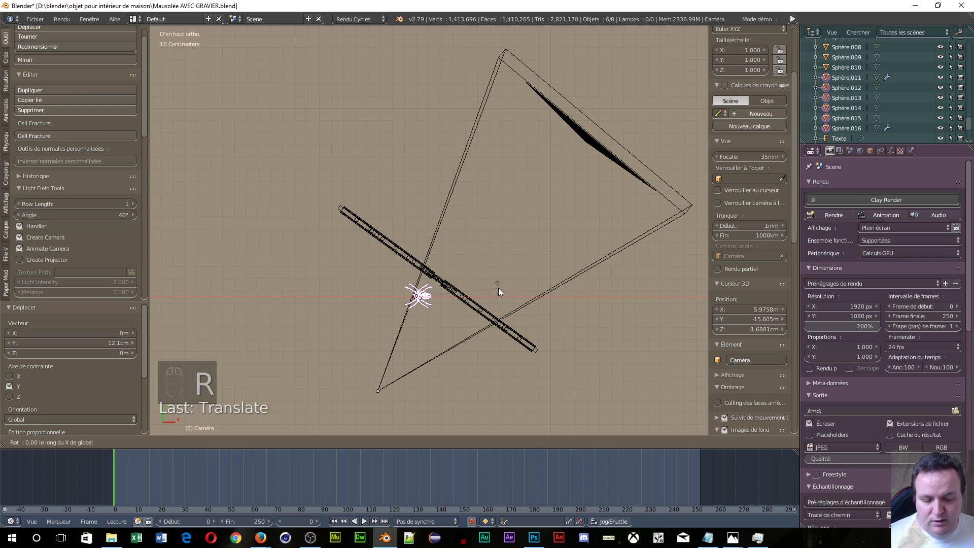
text(90)
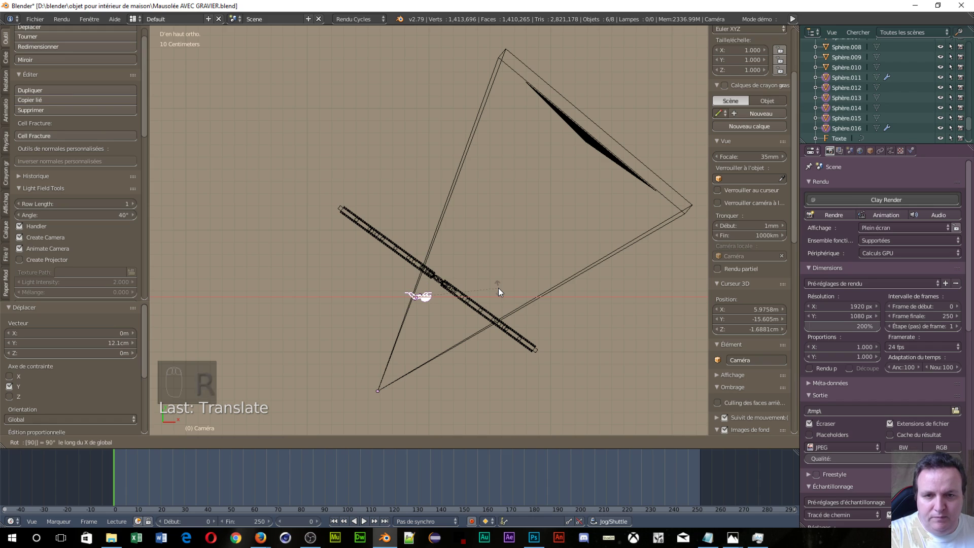
key(Return)
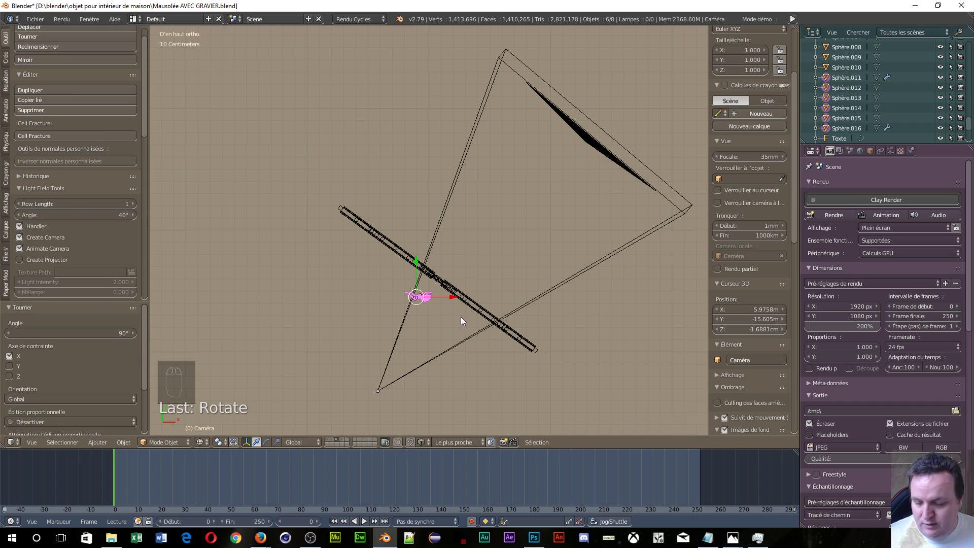
key(r)
key(z)
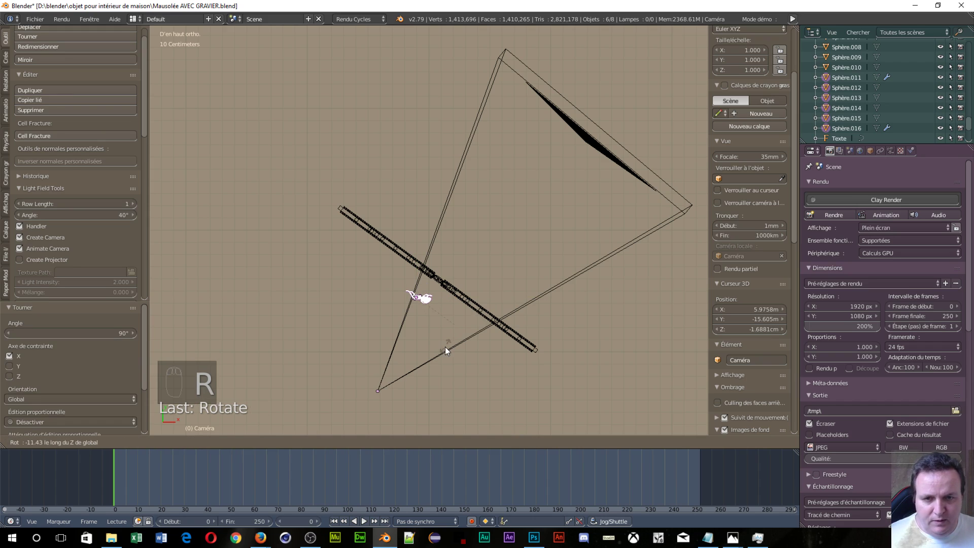
click(442, 356)
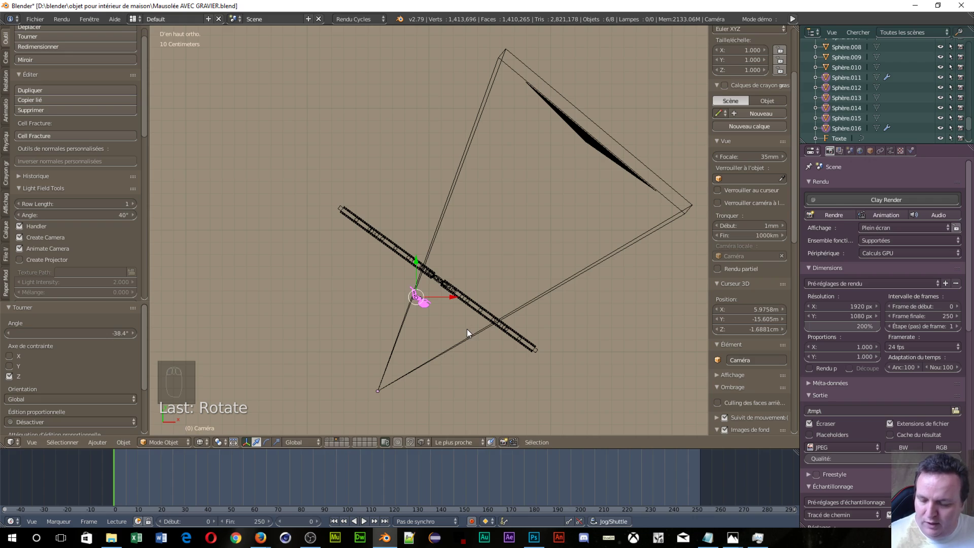
key(r)
key(shift+z)
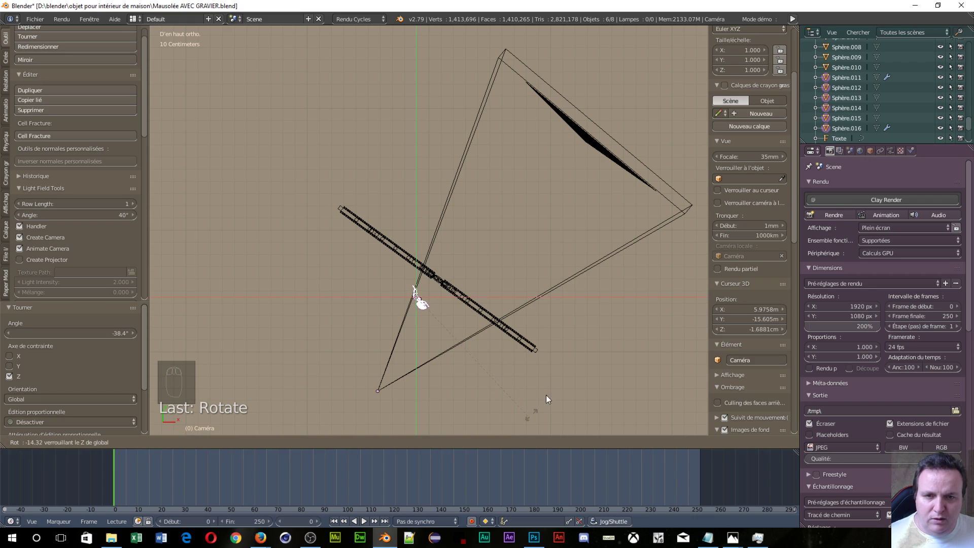
right_click(562, 332)
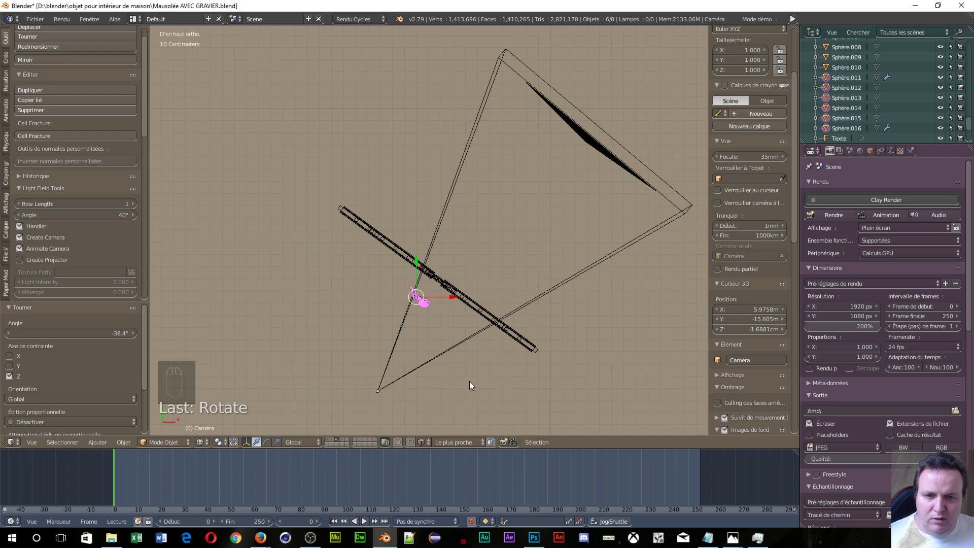
In camera view, raise the spider about 1.05 m along Z into the frame and another 3.68 cm
mouse_move(443, 360)
middle_down()
mouse_move(495, 331)
mouse_move(453, 352)
middle_up()
key(KP_0)
scroll(354, 278, down, 5)
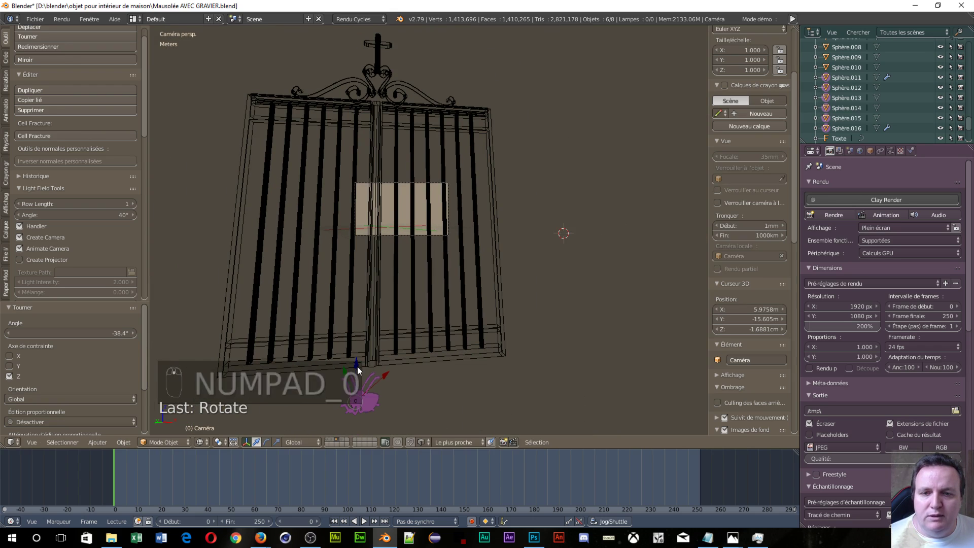
key(g)
key(z)
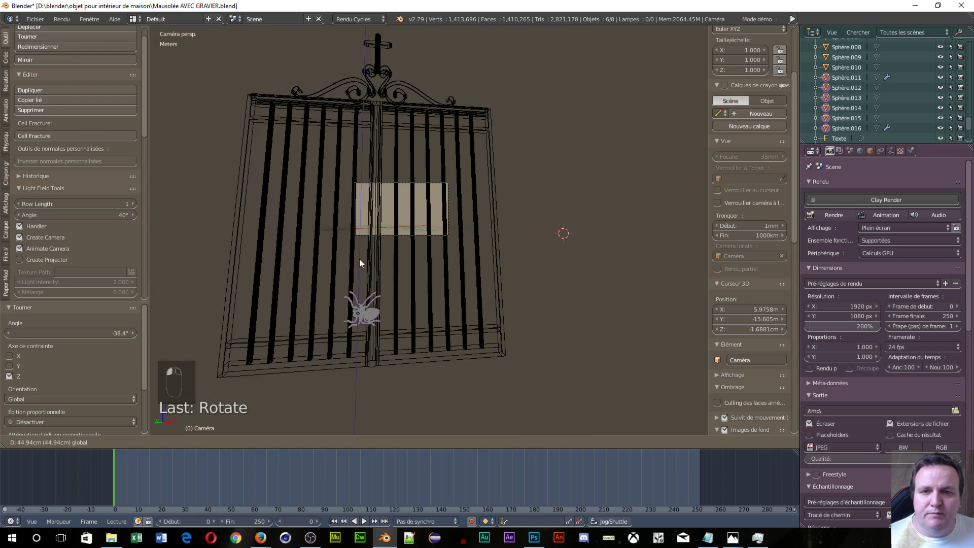
click(349, 175)
scroll(418, 285, up, 5)
scroll(361, 282, up, 2)
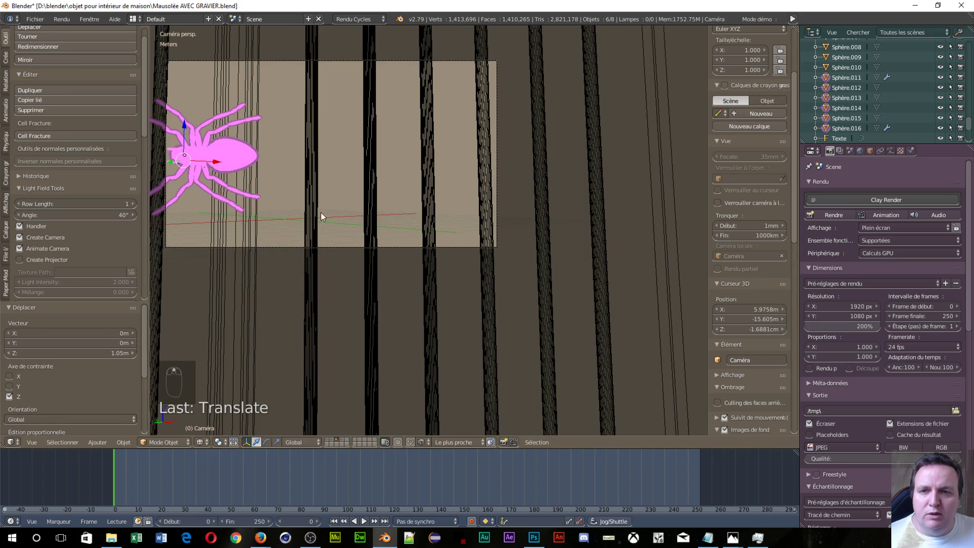
shift+middle_drag(320, 212, 354, 296)
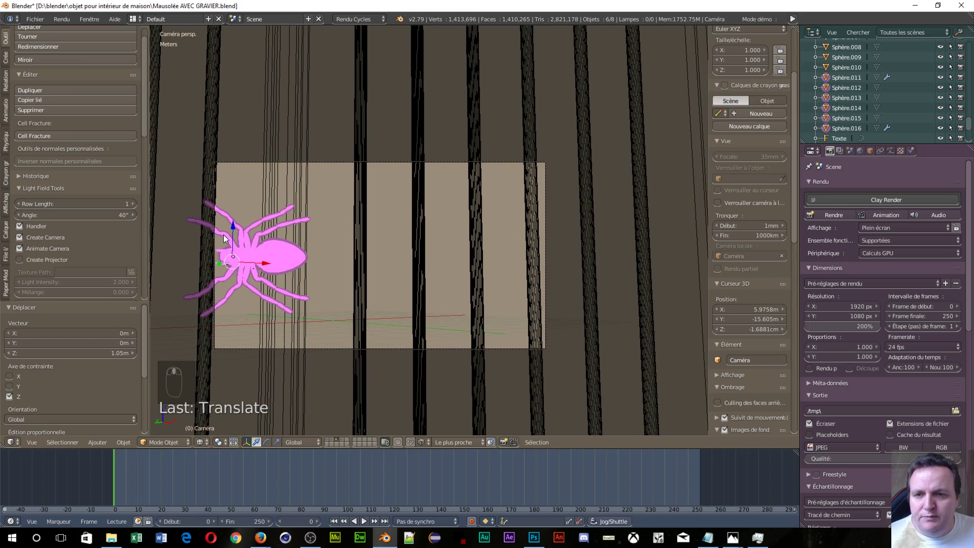
drag(232, 229, 229, 208)
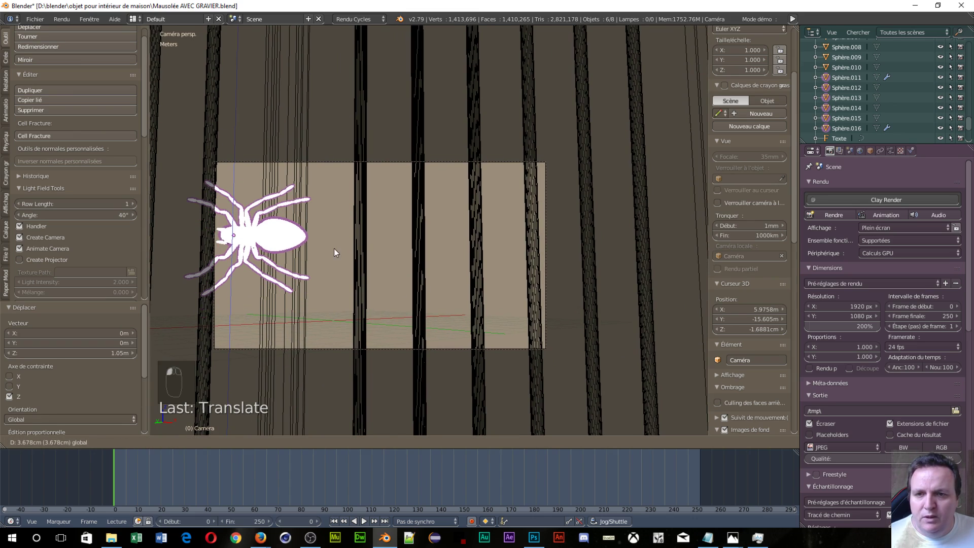
Scale the spider down to about 0.441 and rotate it about 110° in the camera view so its head points up
key(s)
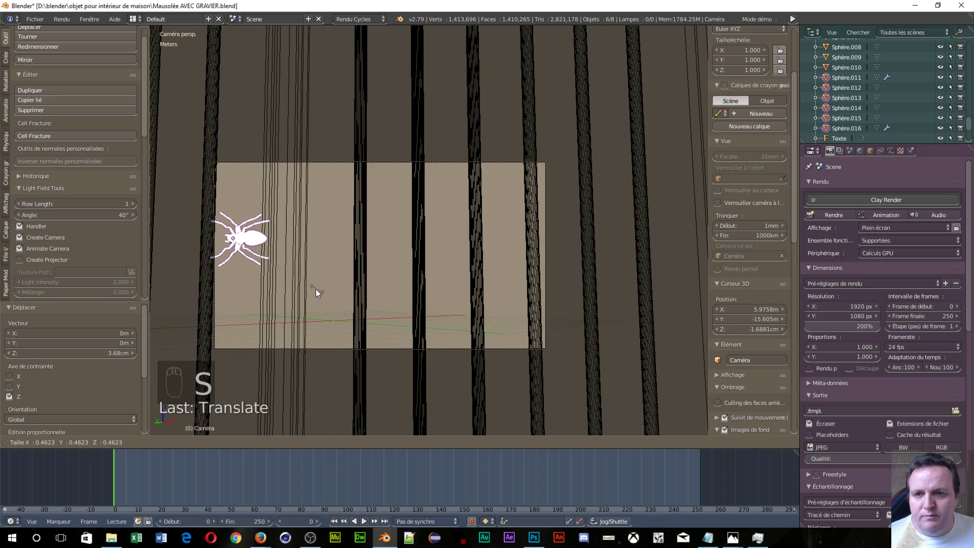
click(357, 274)
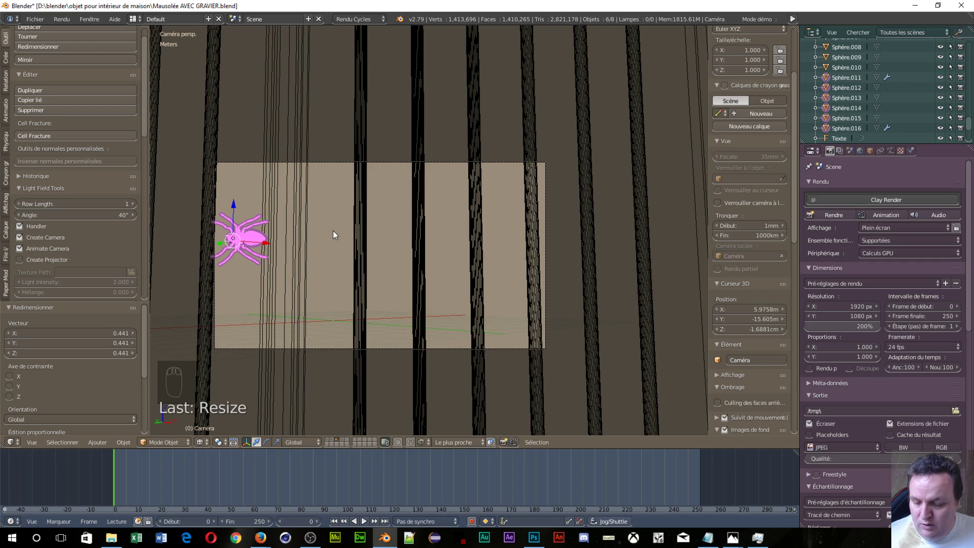
key(r)
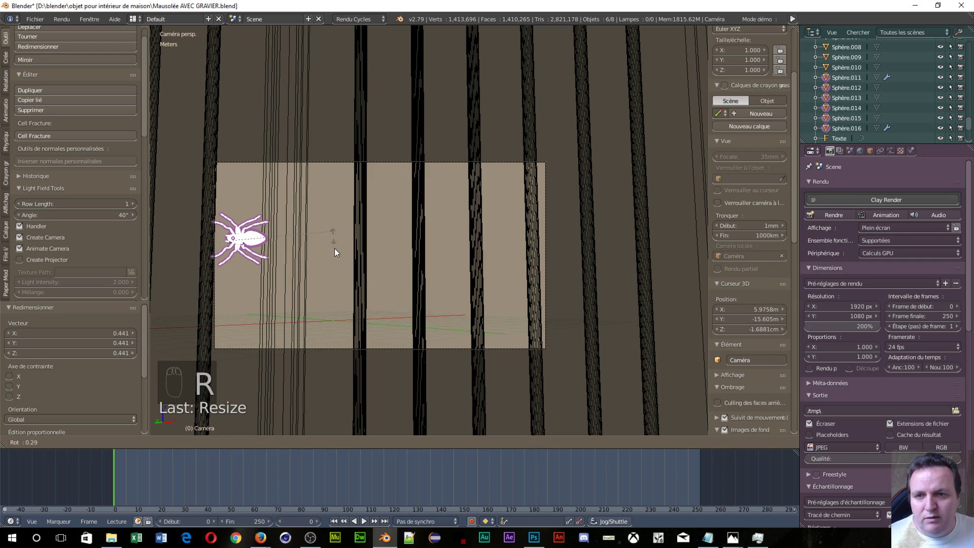
click(202, 369)
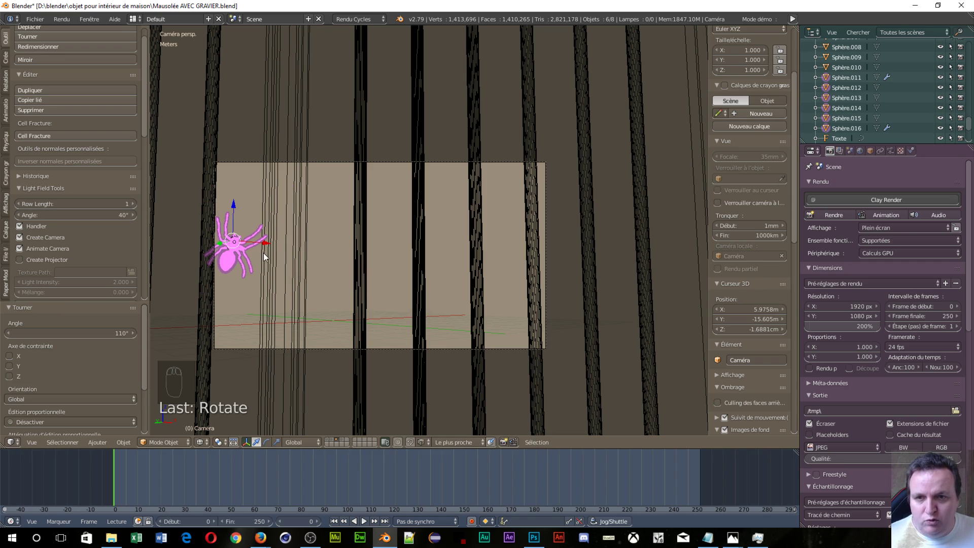
Move the spider about 9.6 cm along X toward the gate's central post and scale it down to about 0.785
key(g)
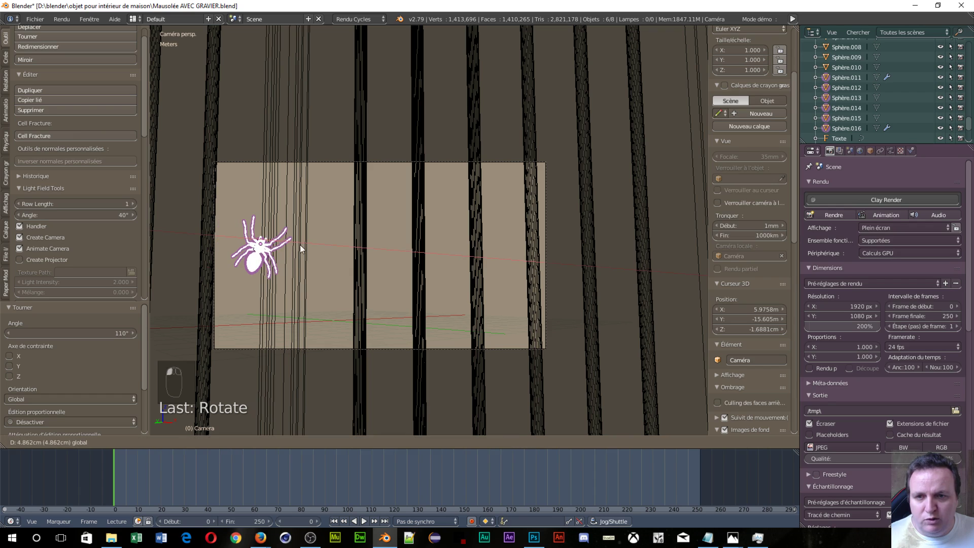
key(x)
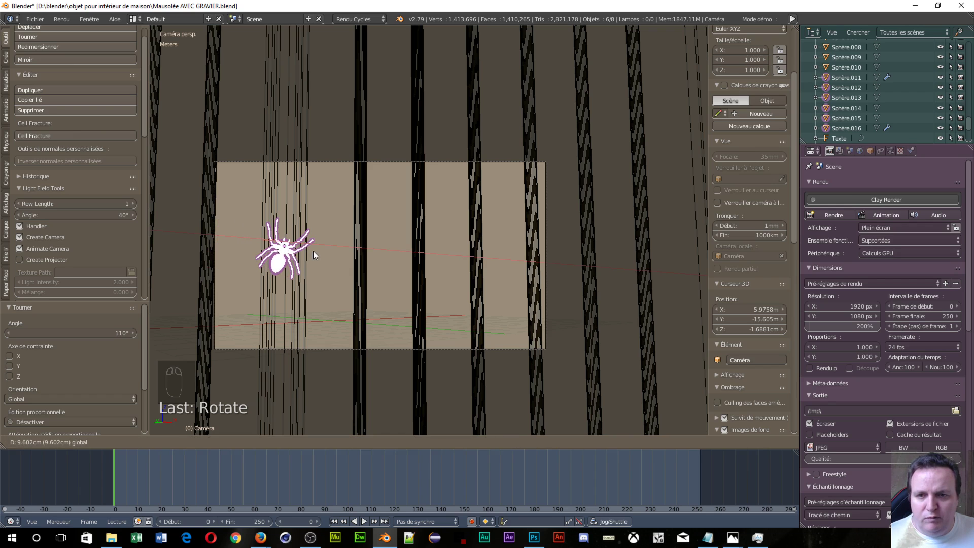
click(427, 340)
key(s)
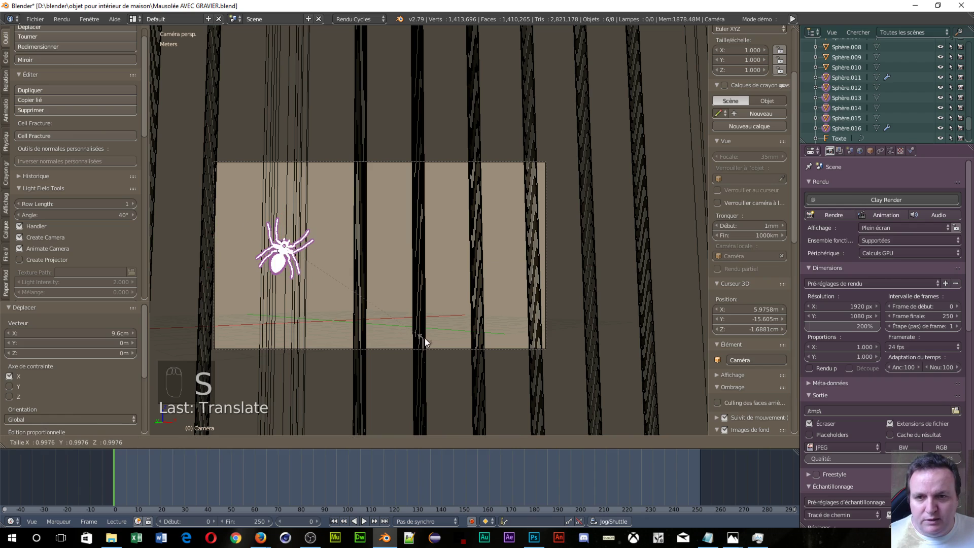
click(394, 324)
Set the transform orientation to Normale and move the spider about -15.8 cm along its Z axis toward the gate bars
middle_drag(273, 317, 367, 381)
scroll(310, 355, up, 6)
shift+middle_drag(276, 315, 342, 334)
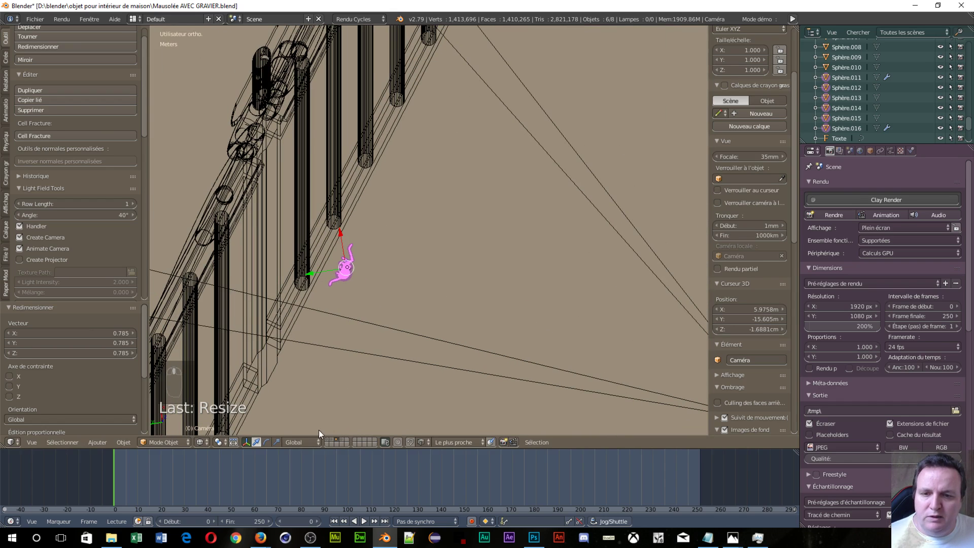
click(307, 441)
click(298, 408)
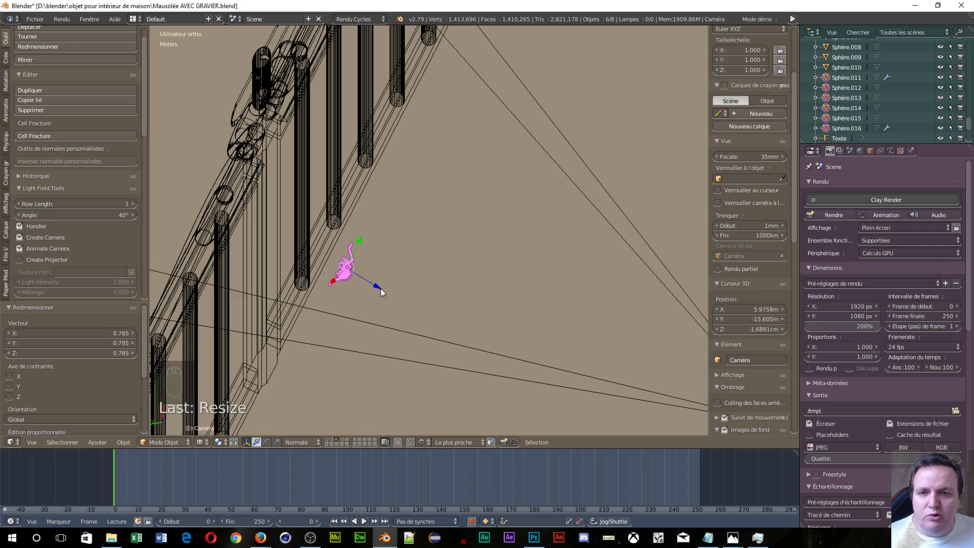
drag(381, 291, 345, 299)
From the side, move the spider about -1.19 cm along its normal Z axis against the bars and return to camera view
middle_drag(345, 299, 167, 294)
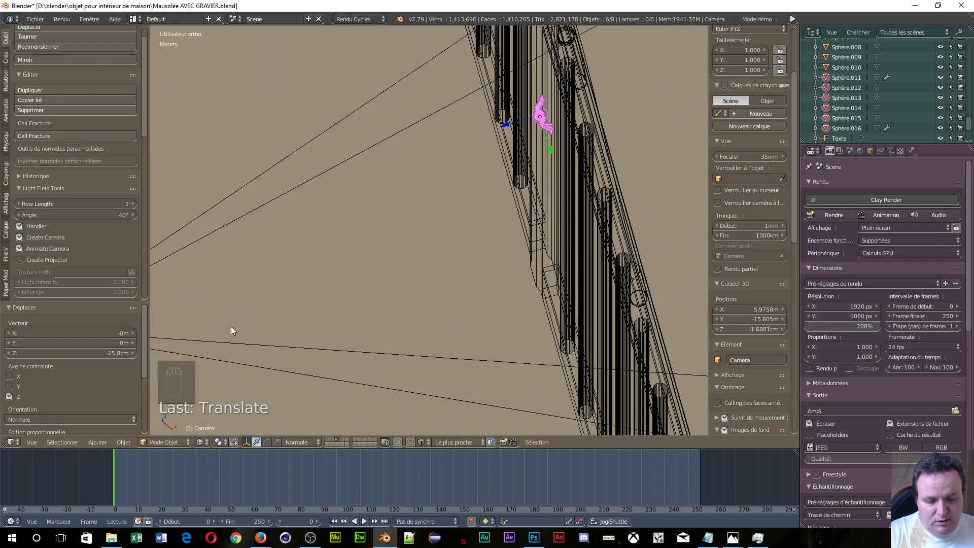
key(KP_3)
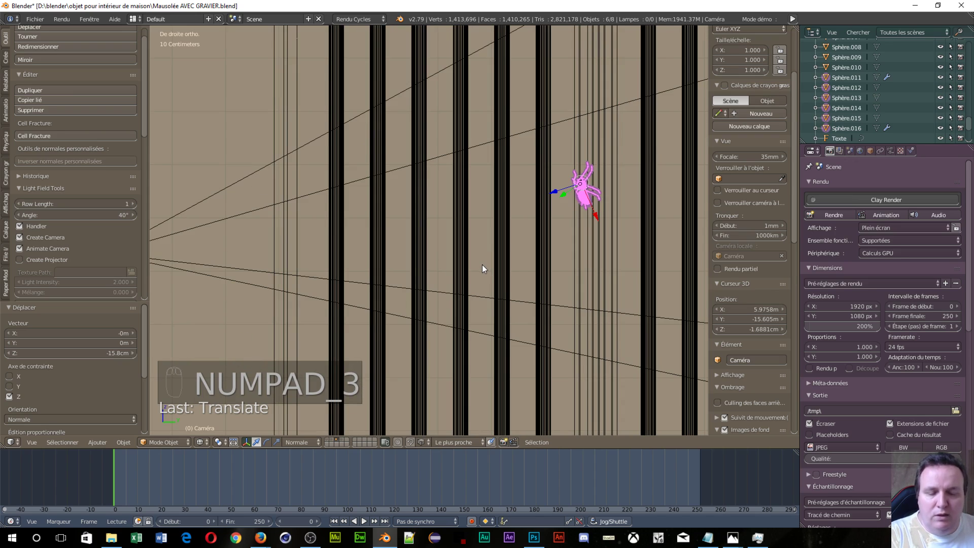
key(KP_4)
key(KP_4)
key(KP_4)
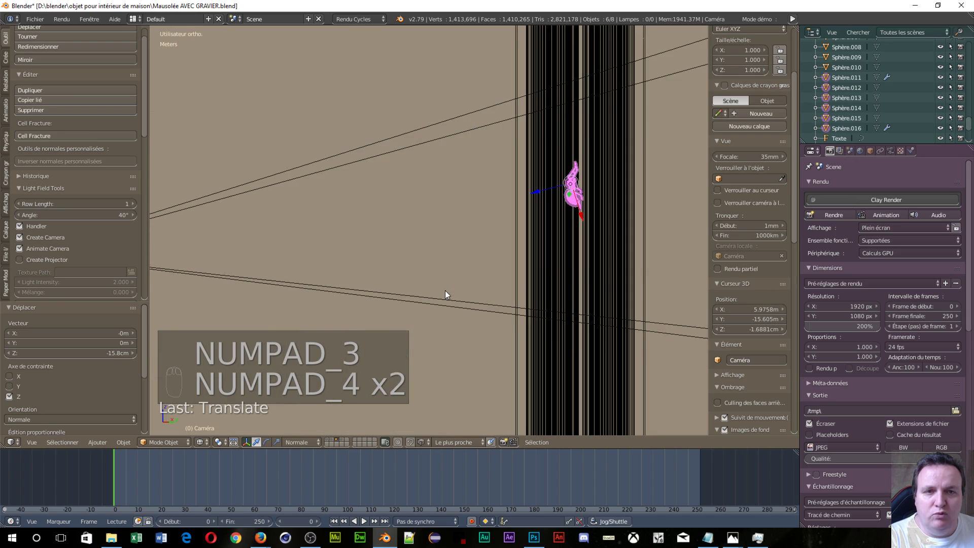
key(KP_6)
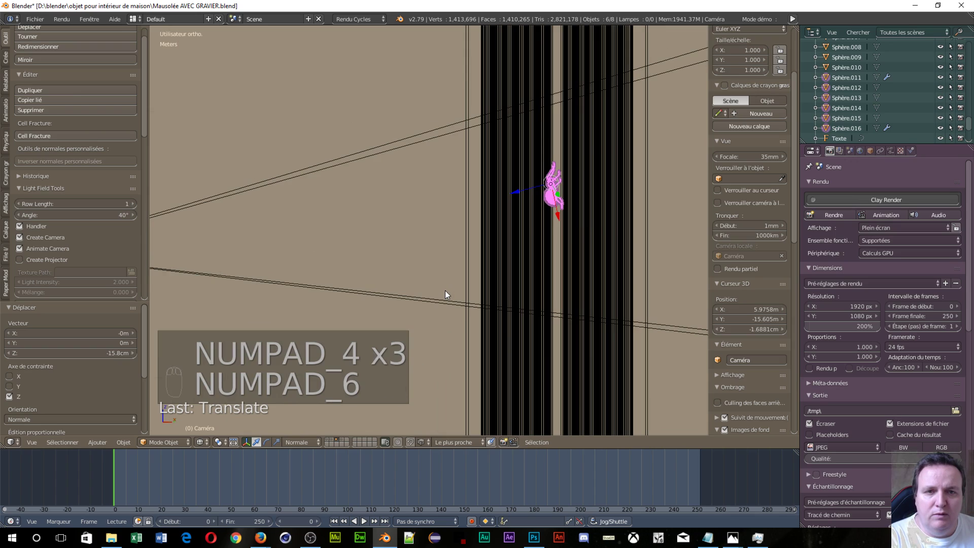
key(KP_6)
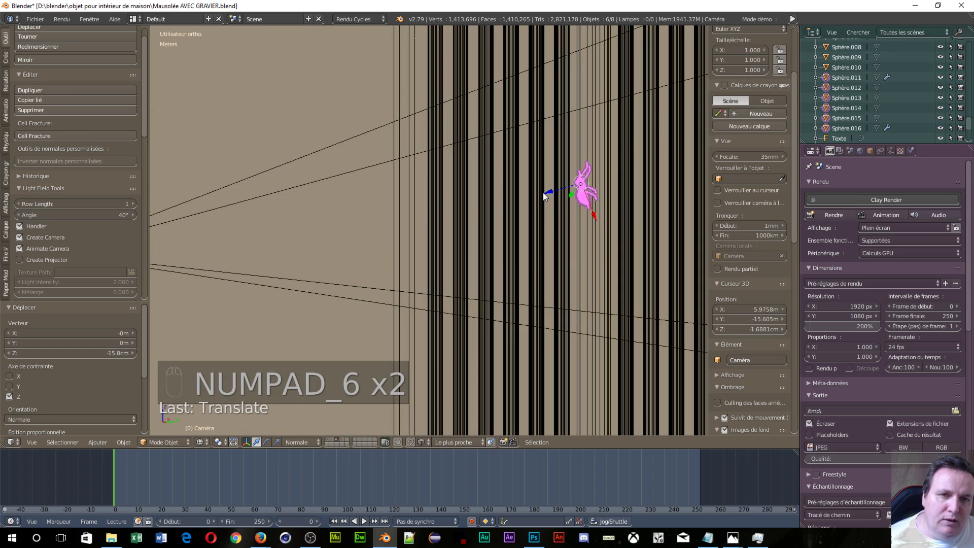
drag(546, 191, 548, 192)
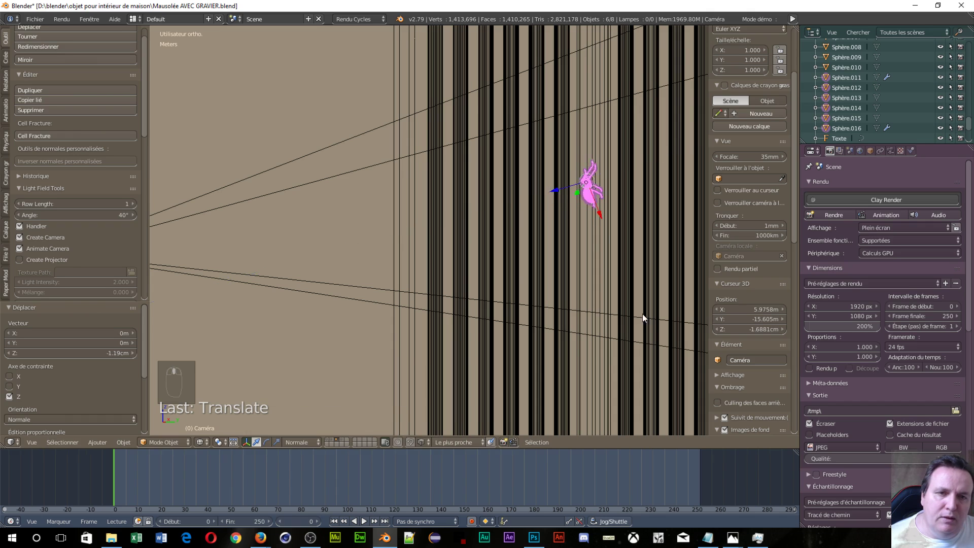
middle_drag(642, 314, 22, 268)
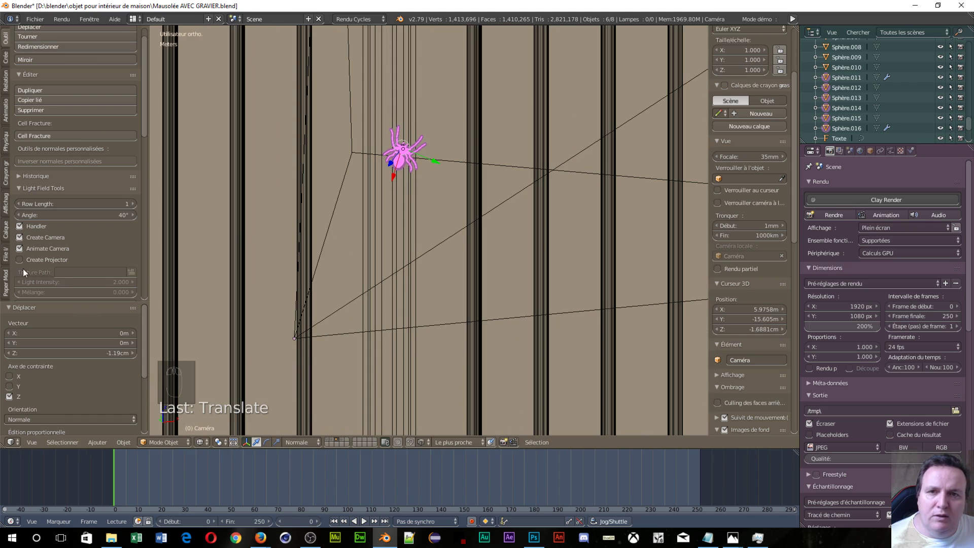
key(KP_0)
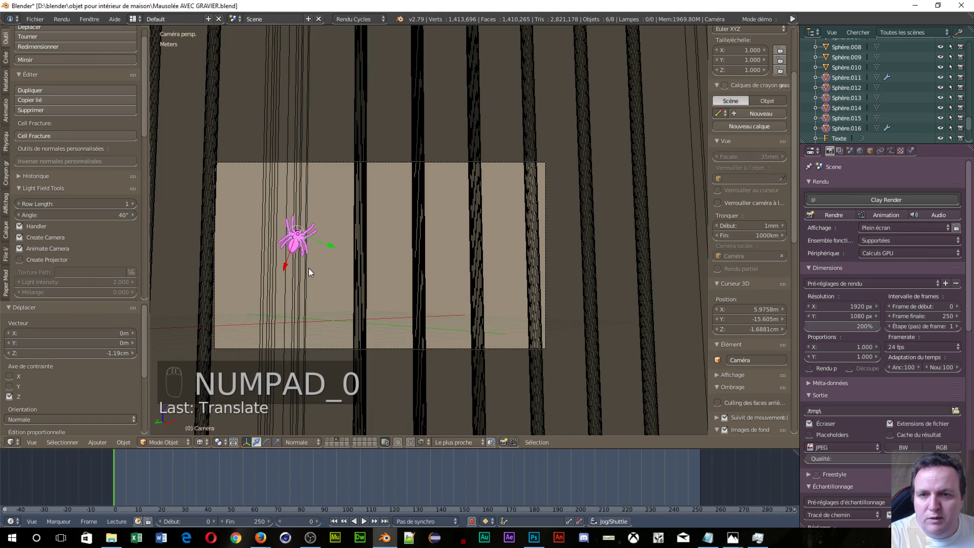
Switch the viewport shading to Solide and move the spider about 3.73 cm along its normal Z axis, out of the gate post
click(202, 441)
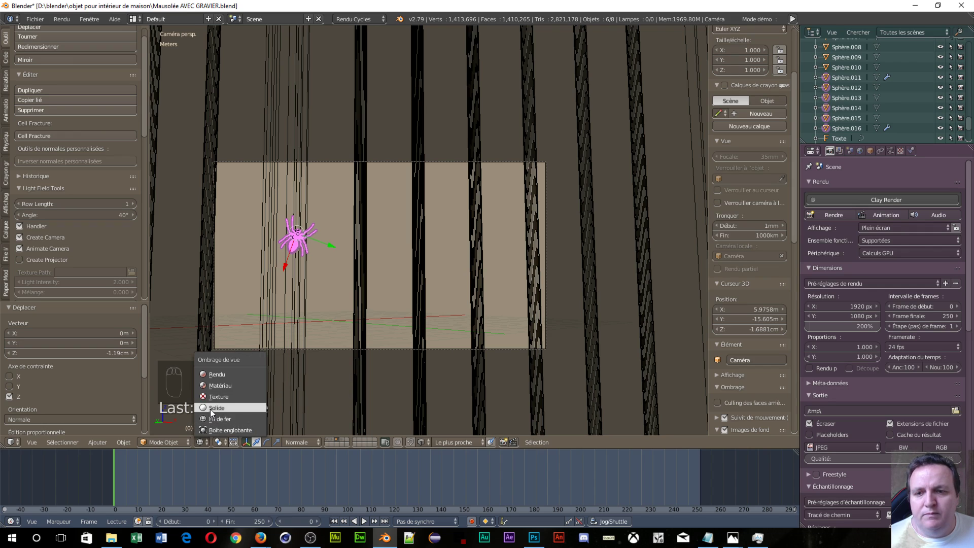
click(210, 408)
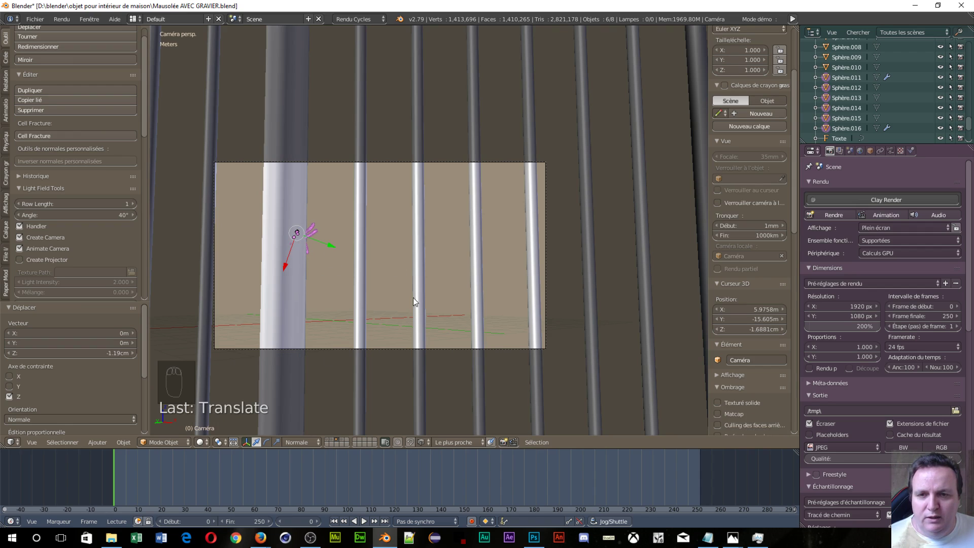
middle_drag(413, 297, 378, 226)
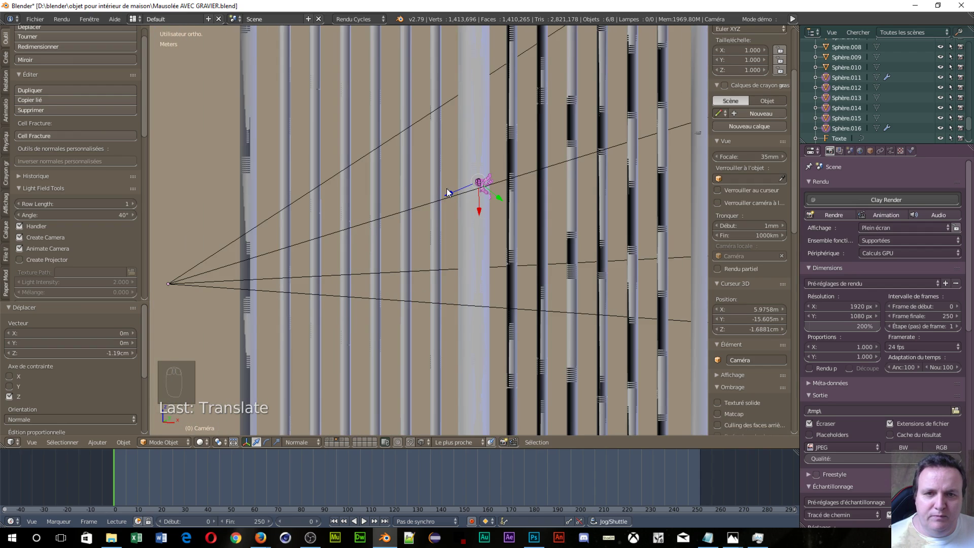
key(g)
key(z)
key(z)
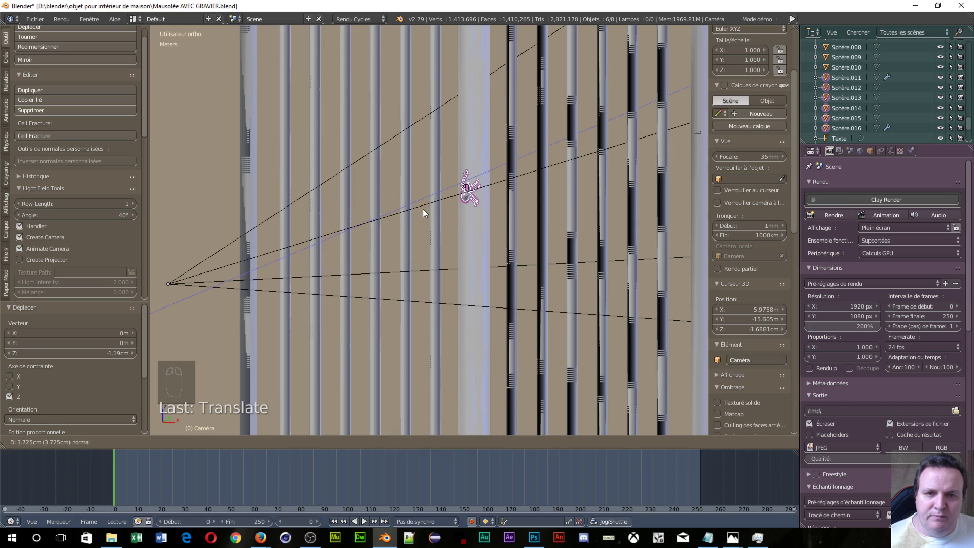
click(424, 209)
middle_drag(516, 248, 528, 250)
key(KP_0)
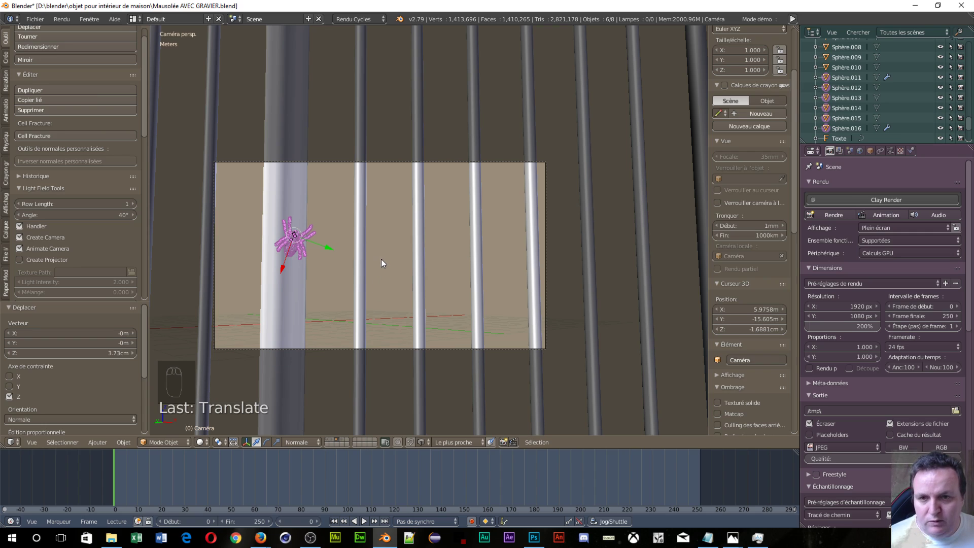
Rotate the spider about -16.7° in the camera view and move it about -2.55 cm along its normal Y axis
key(r)
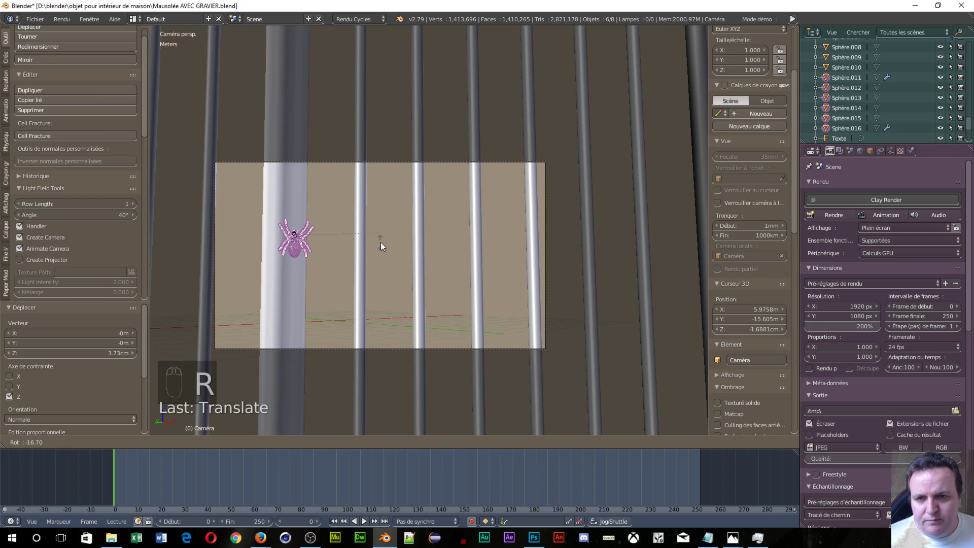
click(365, 236)
drag(324, 240, 315, 310)
Scale the spider up by about 1.466 on the gate post
key(s)
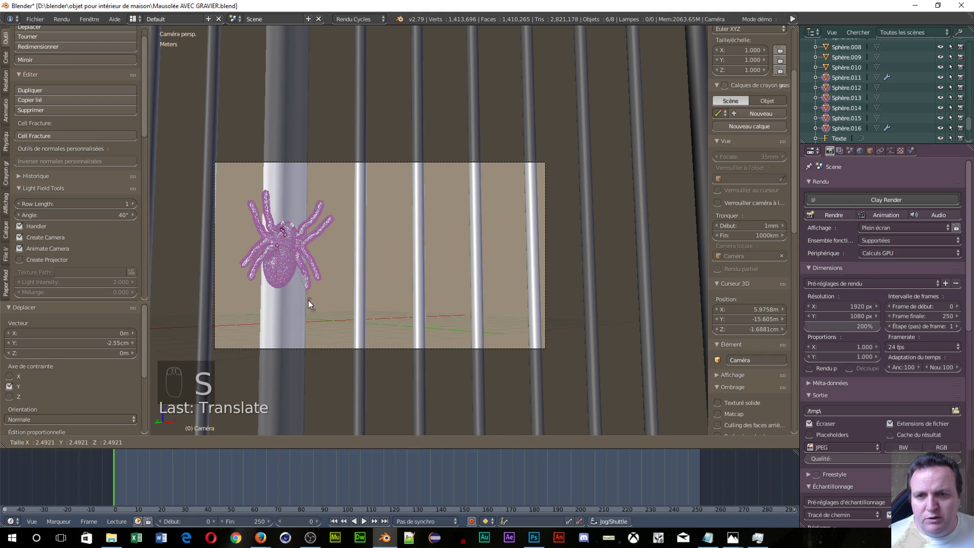
click(299, 275)
key(KP_0)
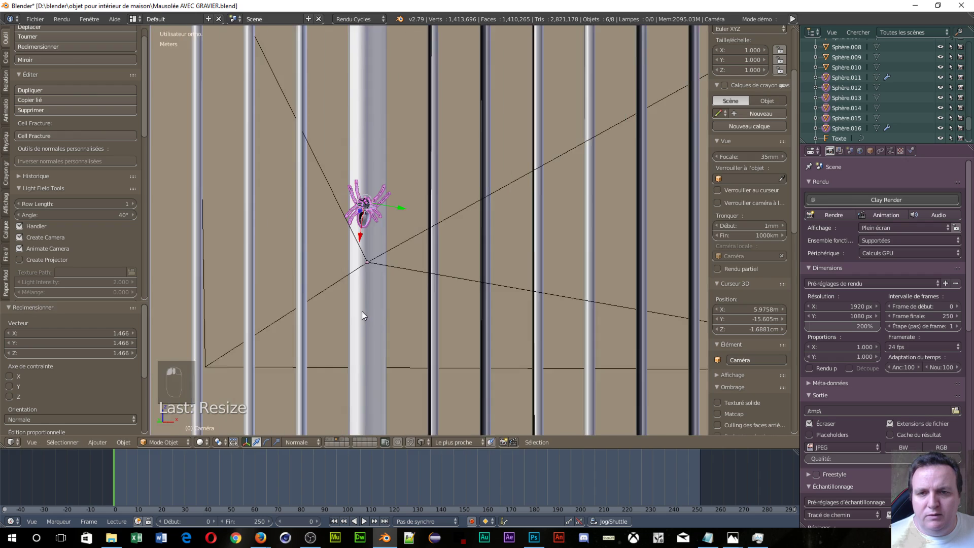
Set the transform orientation to Global and, seen from the side, rotate the spider about -9.26° around X so its legs meet the post
middle_drag(361, 312, 318, 312)
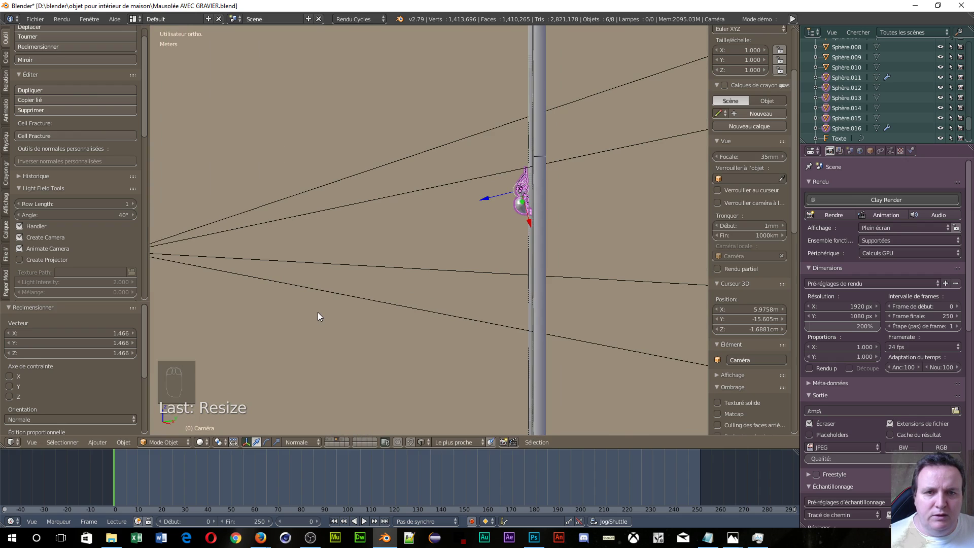
scroll(479, 300, up, 4)
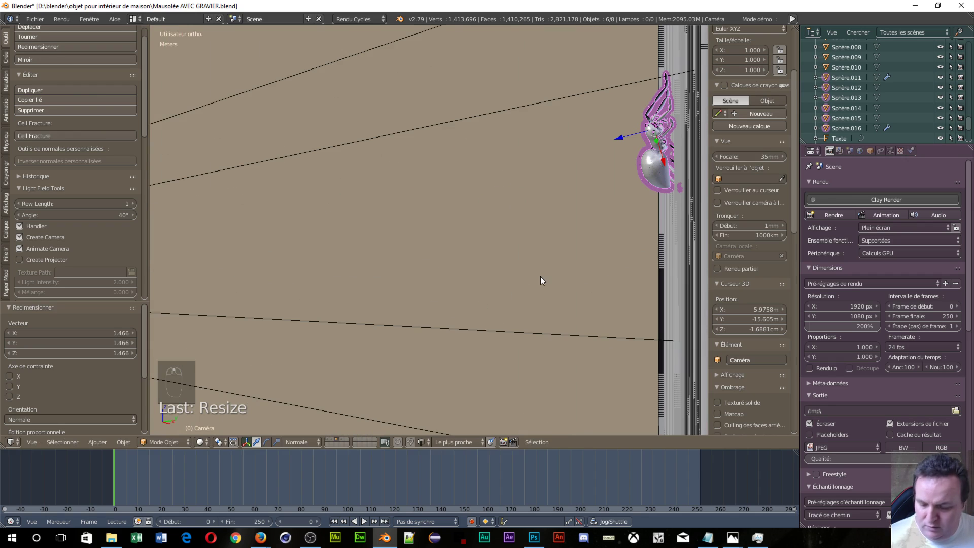
middle_drag(473, 313, 361, 375)
scroll(547, 312, up, 4)
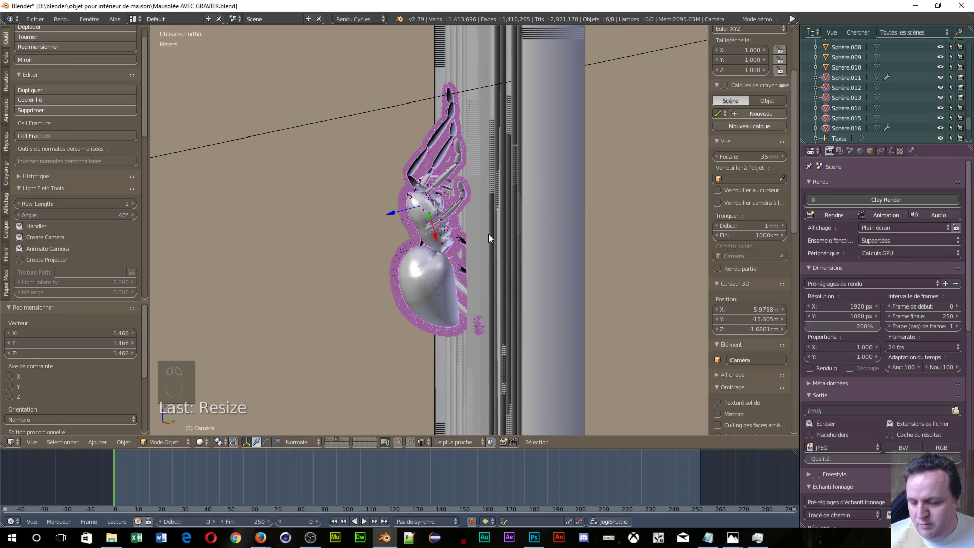
click(294, 442)
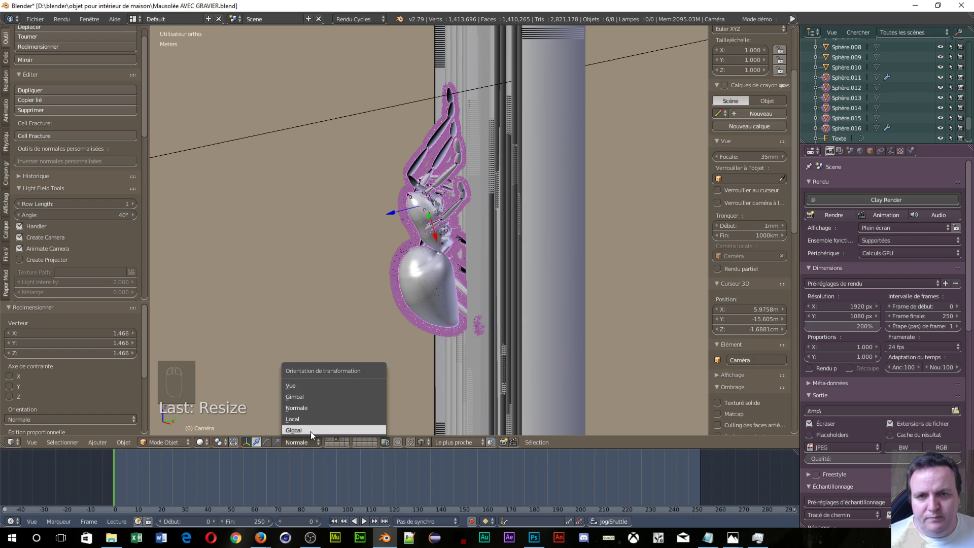
click(310, 430)
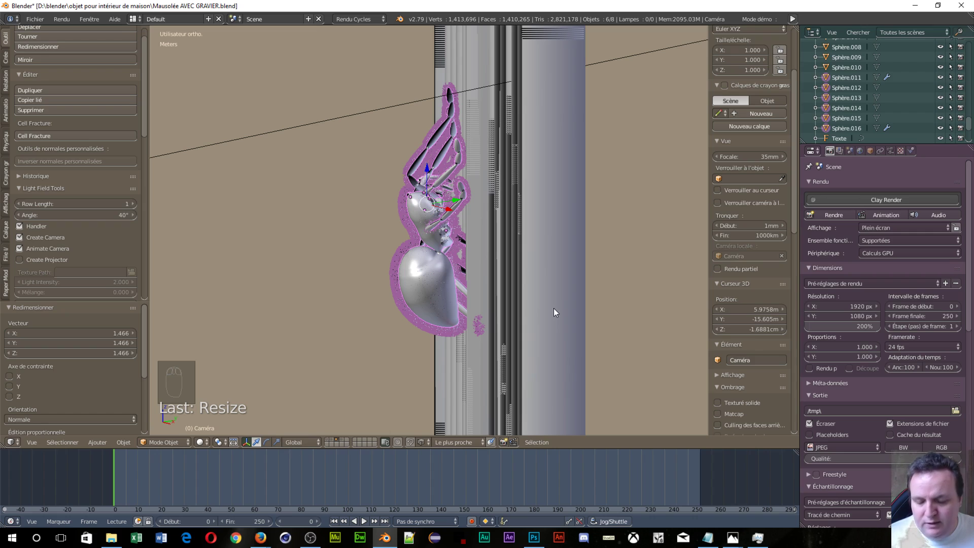
key(r)
key(x)
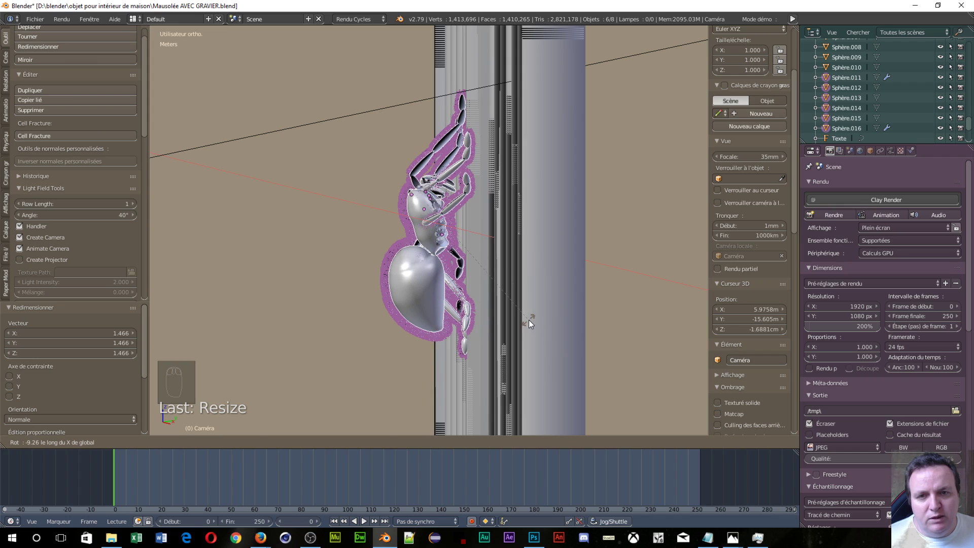
click(528, 320)
From the opposite side, rotate the spider about 8.81° around the global X axis and return to the camera view
scroll(406, 388, up, 5)
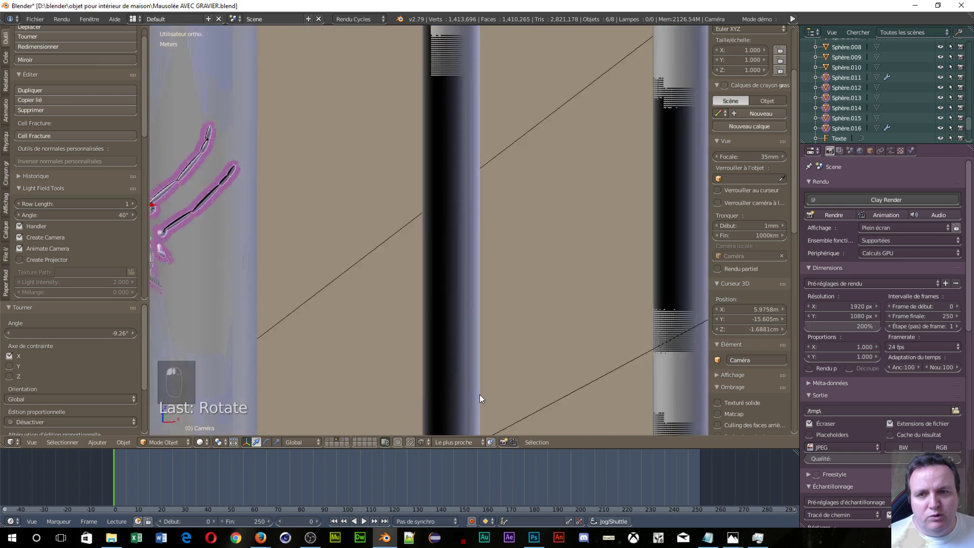
scroll(476, 396, down, 2)
scroll(291, 402, down, 3)
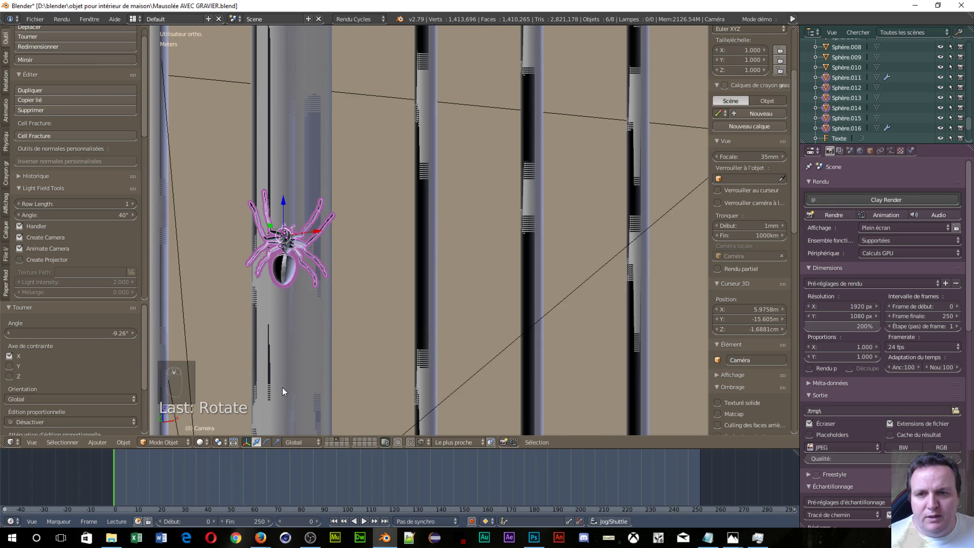
middle_drag(329, 390, 391, 221)
scroll(394, 387, up, 3)
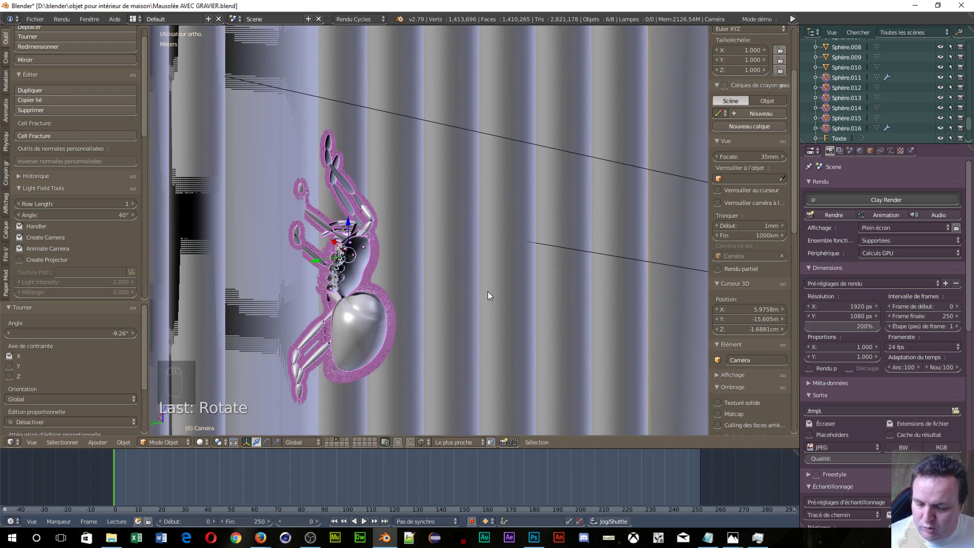
key(r)
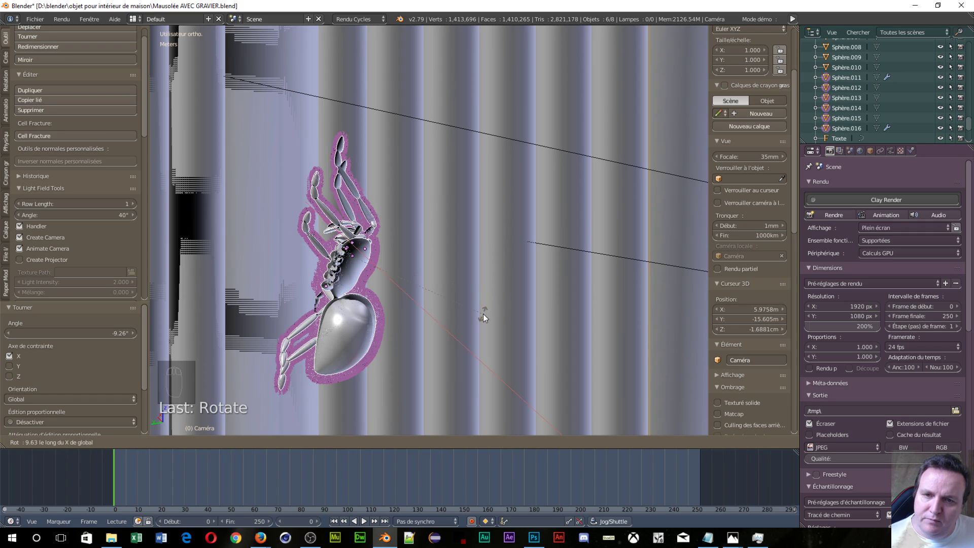
click(478, 332)
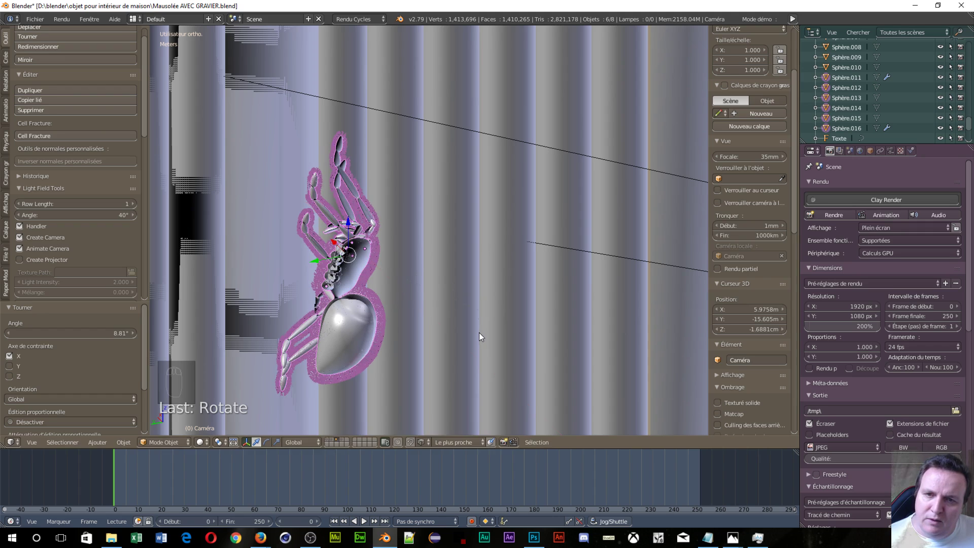
scroll(449, 351, up, 2)
middle_drag(450, 351, 427, 315)
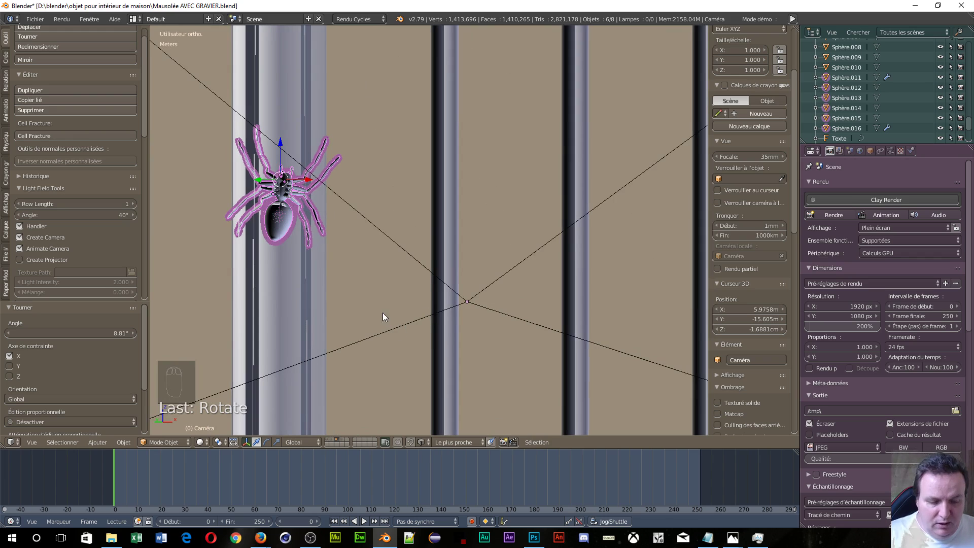
key(KP_0)
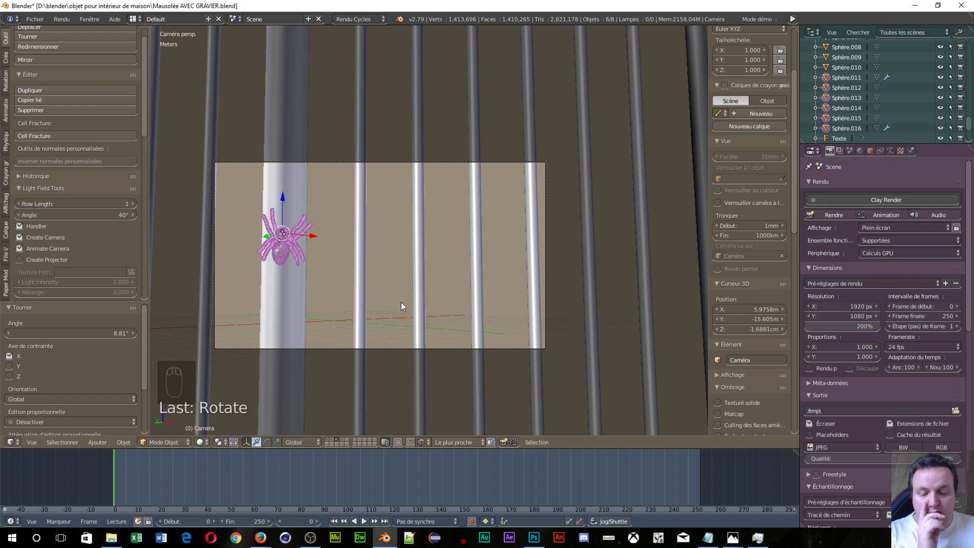
Show the gravel layer together with the other scene layers and inspect the rendered camera preview in an enlarged viewport
click(334, 439)
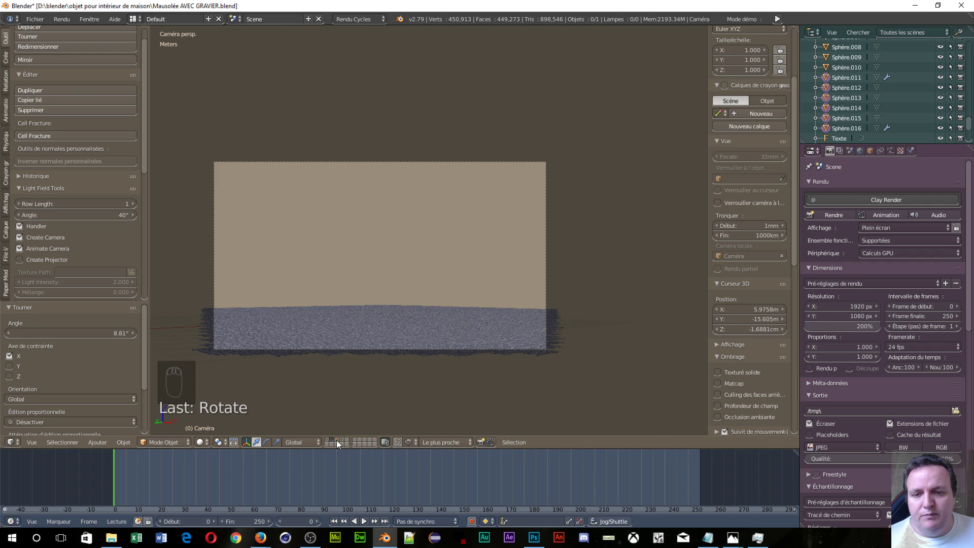
shift+click(336, 439)
shift+click(327, 440)
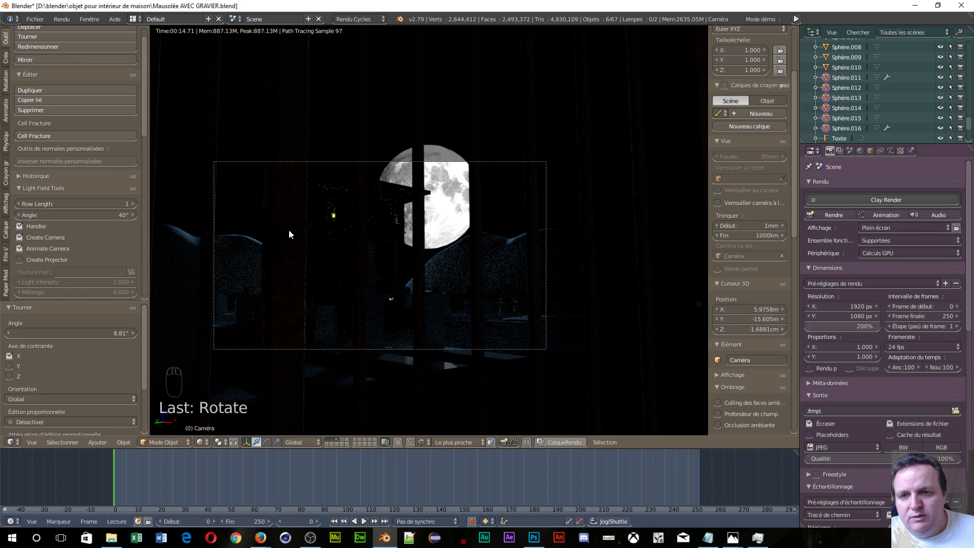
scroll(288, 229, up, 3)
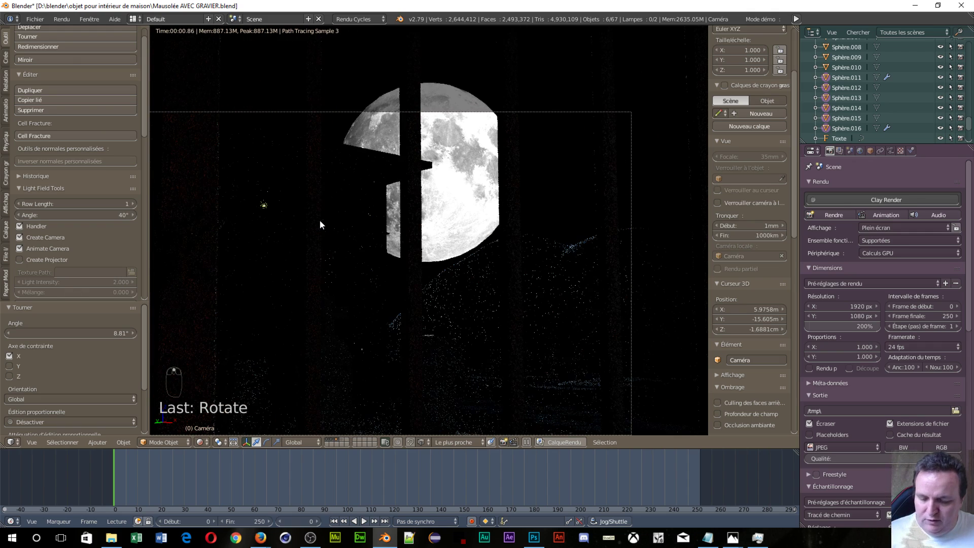
key(shift+space)
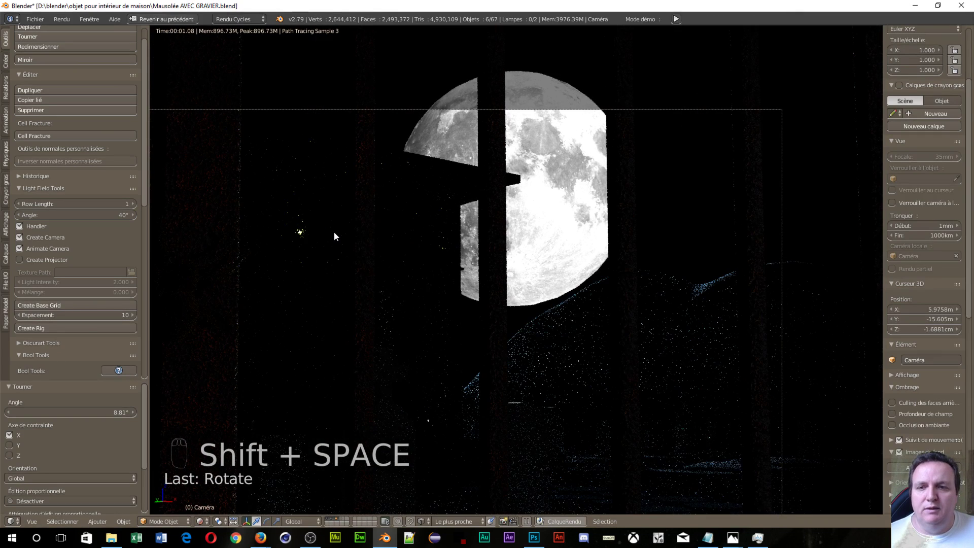
shift+middle_drag(245, 266, 387, 222)
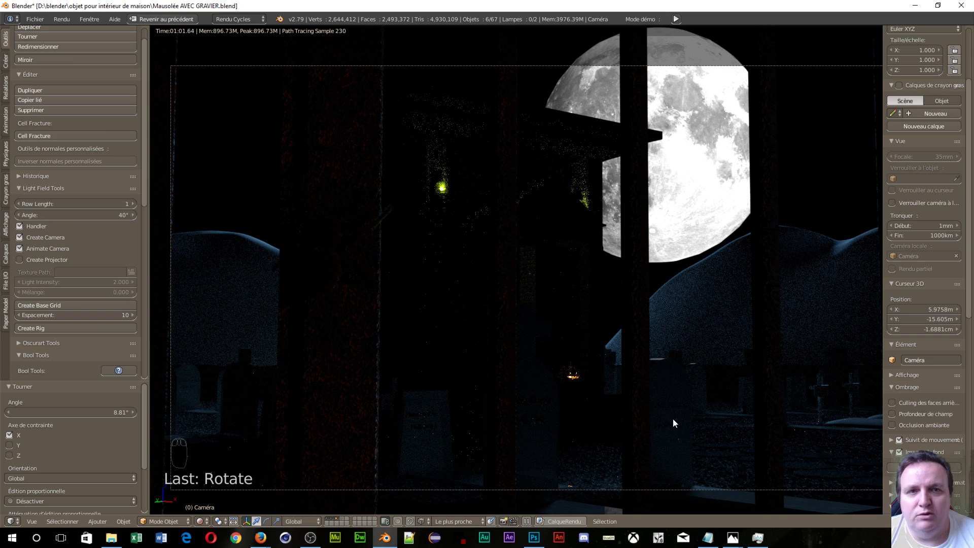
drag(401, 6, 367, 0)
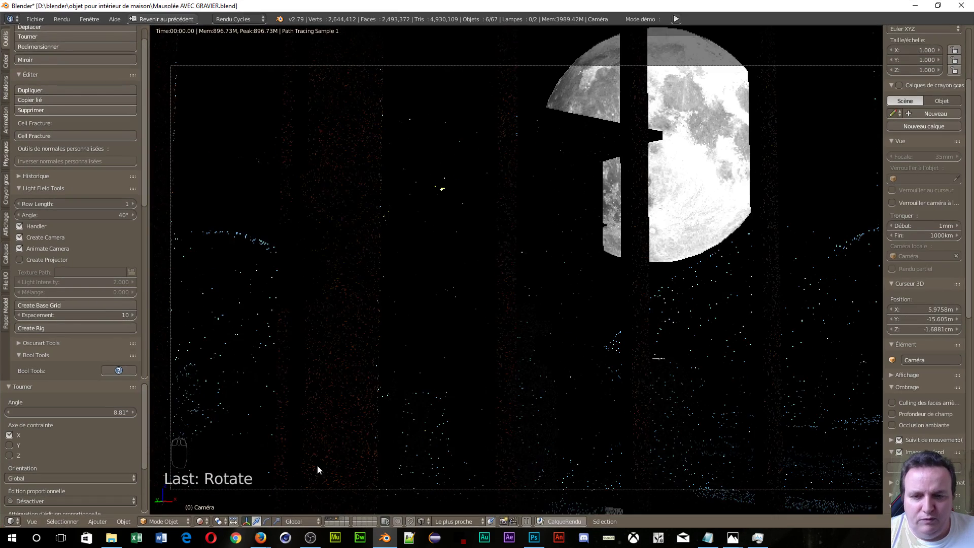
Check the video import progress on the YouTube upload page in Firefox, and return to Blender
mouse_move(264, 537)
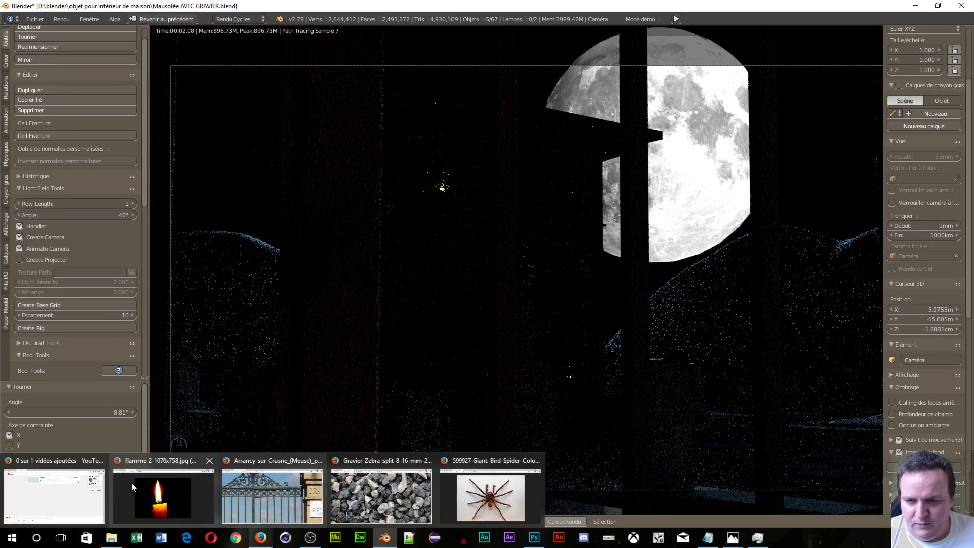
mouse_move(130, 481)
click(61, 457)
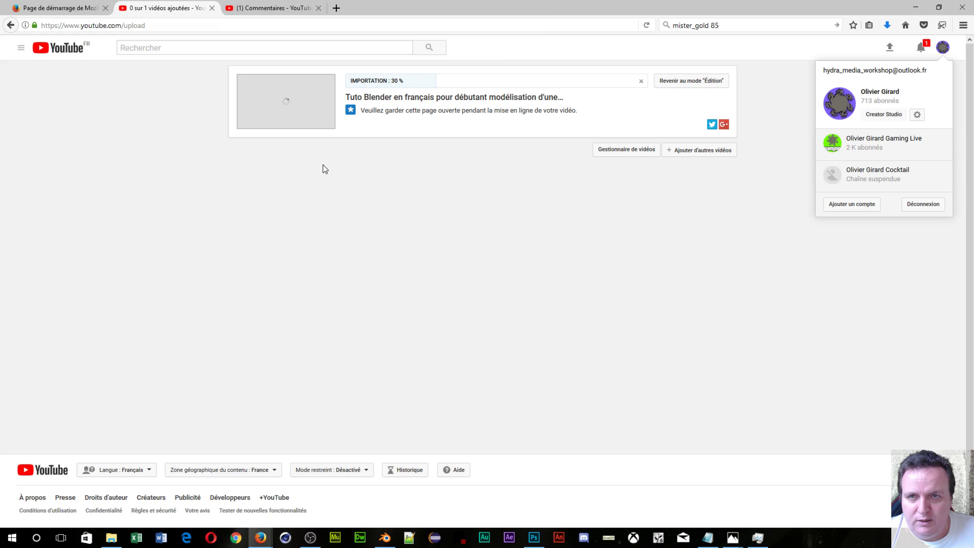
click(916, 7)
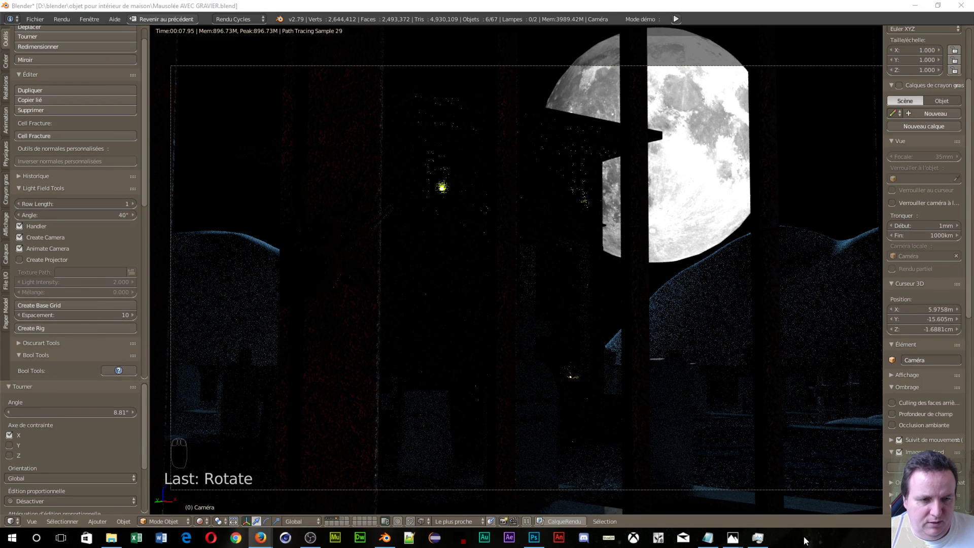
Close the unneeded background application and shrink the Blender window, moving it out of the way
right_click(758, 537)
click(746, 515)
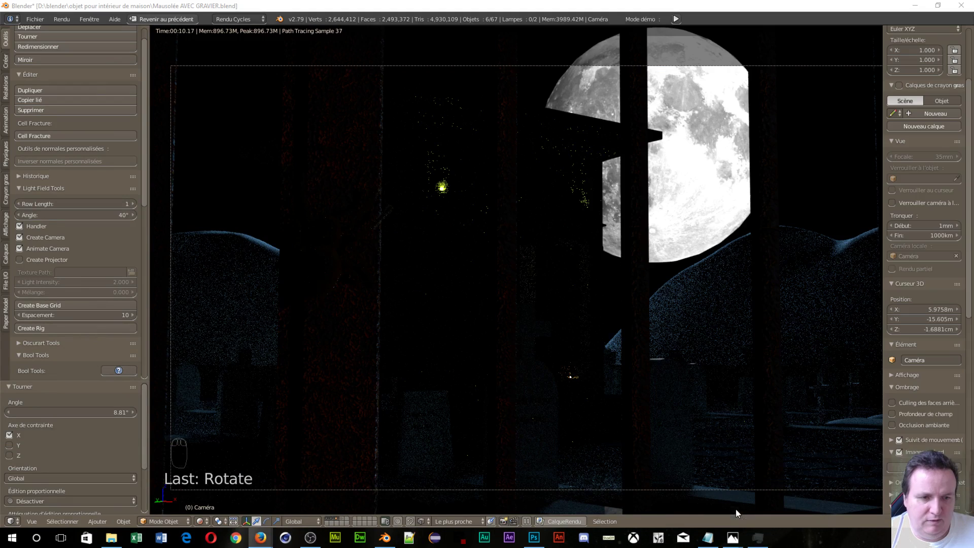
double_click(328, 9)
drag(330, 14, 943, 487)
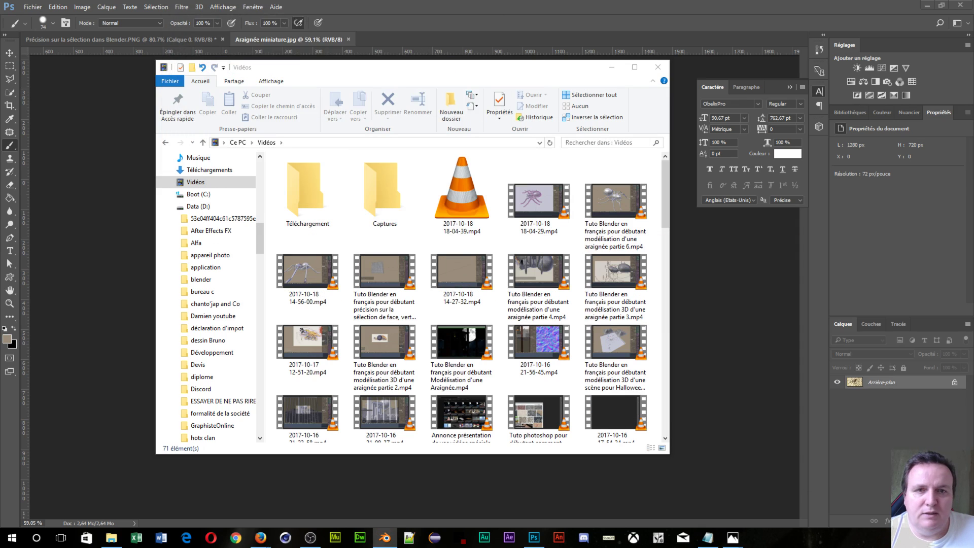
Minimise Photoshop and the Vidéos folder window, and bring the Blender window back over the desktop
click(926, 5)
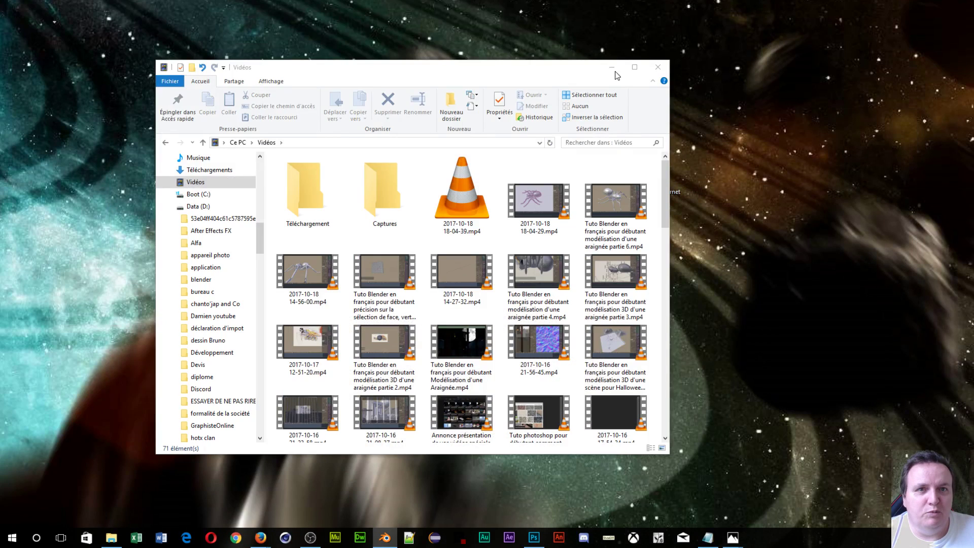
click(612, 67)
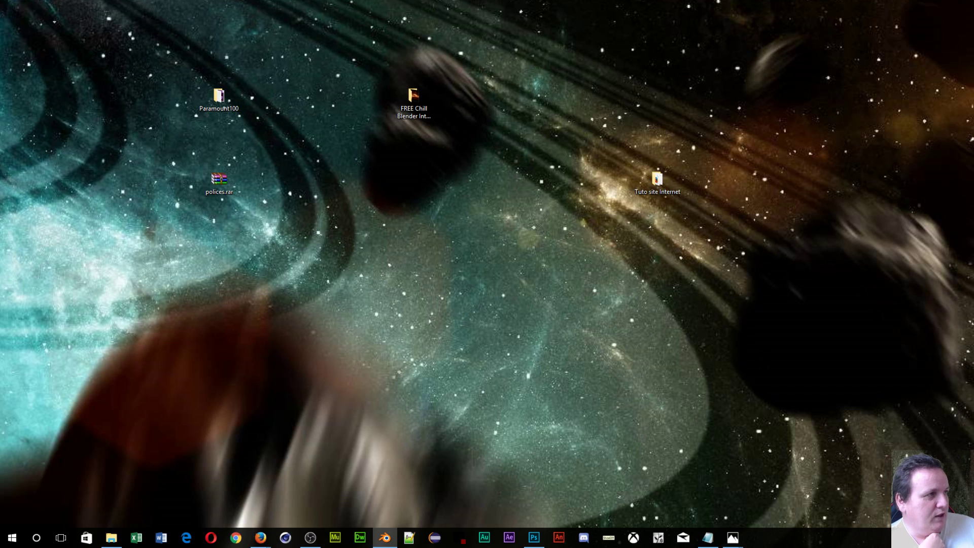
click(385, 537)
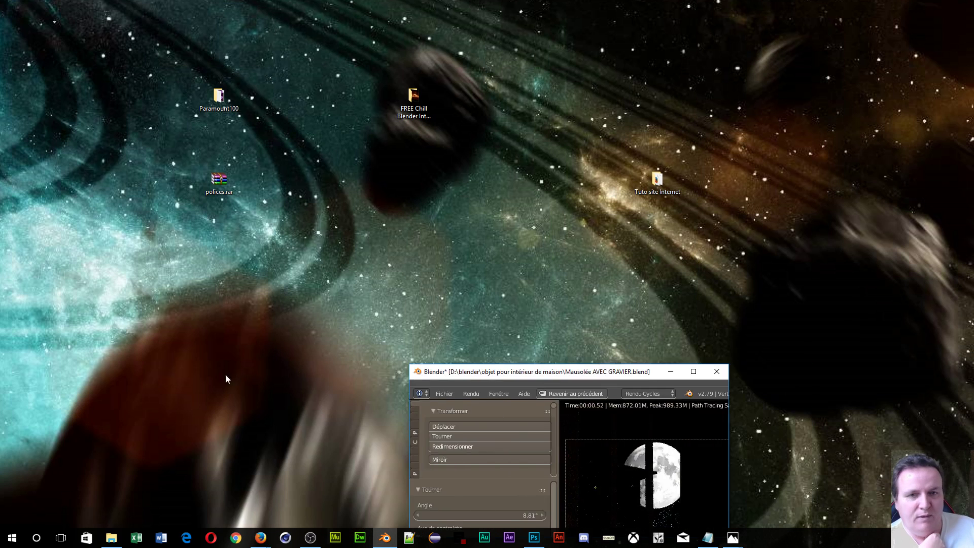
Maximise the Blender window, select the mausoleum and switch the viewport from rendered preview to solid shading
drag(578, 363, 405, 5)
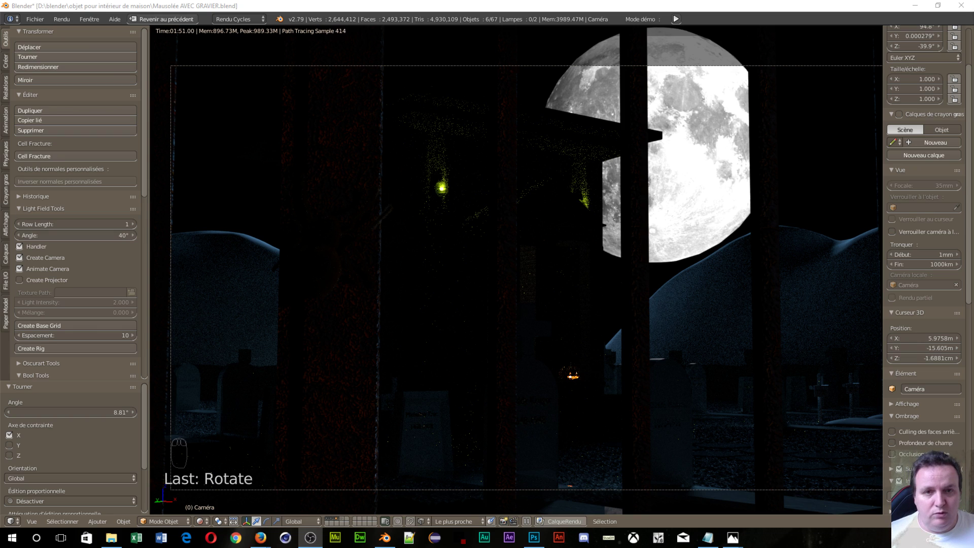
right_click(449, 242)
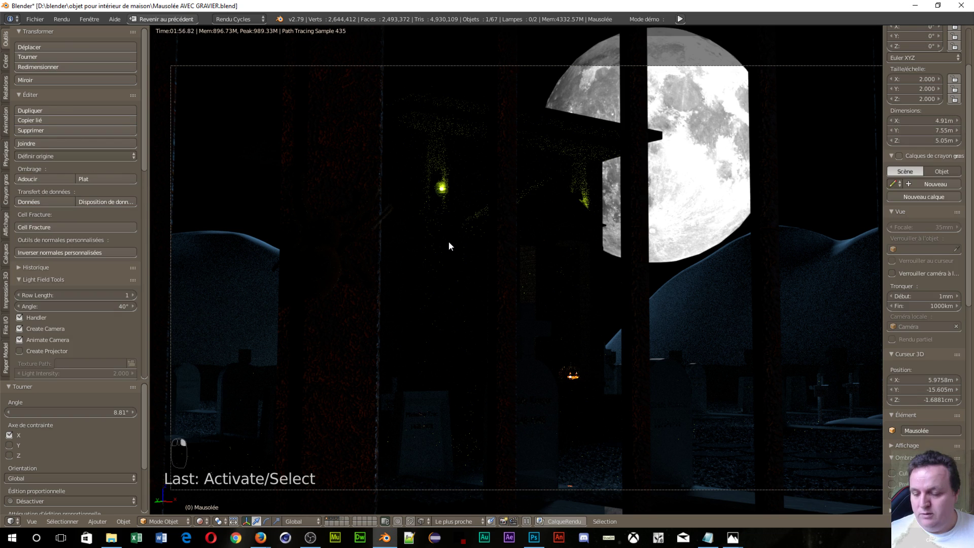
key(shift+z)
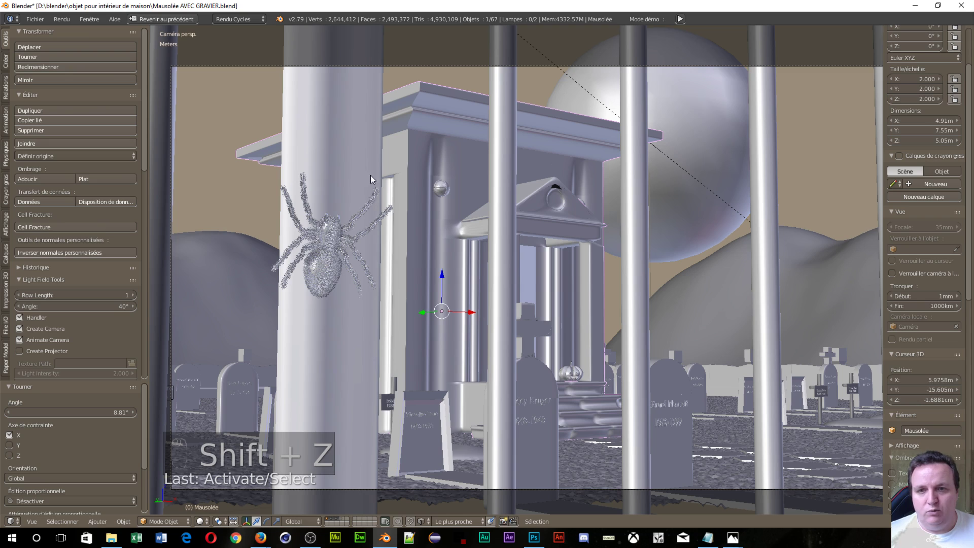
Isolate the layer holding the spider and gate, and move the camera and the gate to the first layer
click(333, 519)
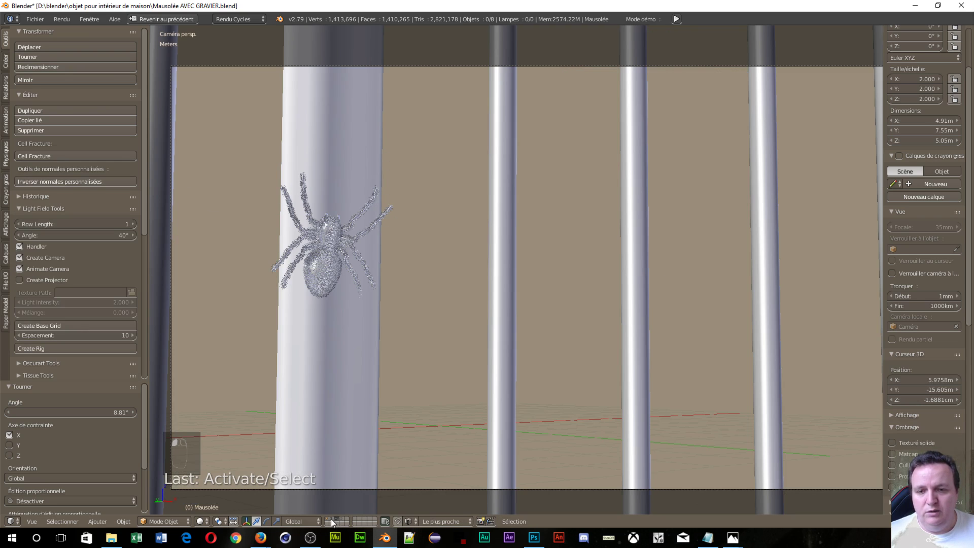
click(331, 519)
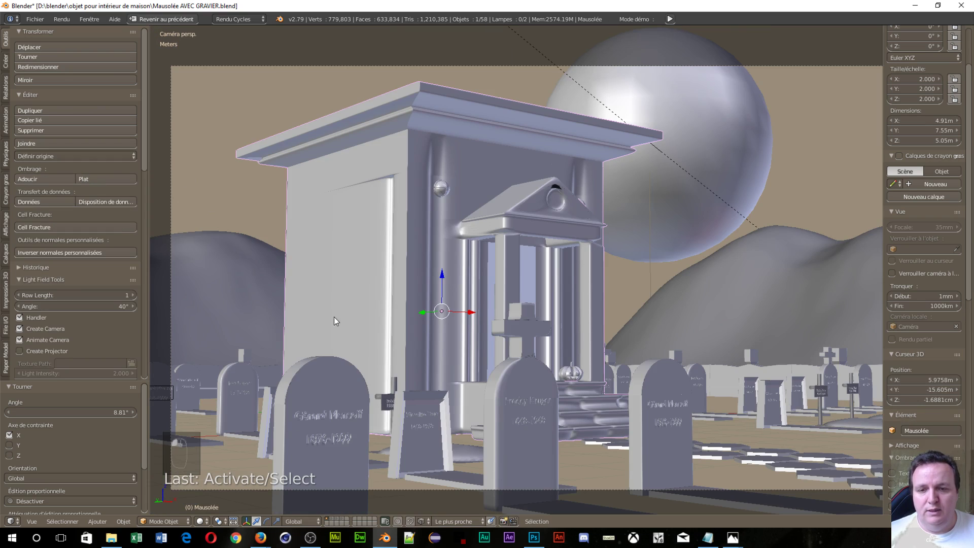
click(336, 519)
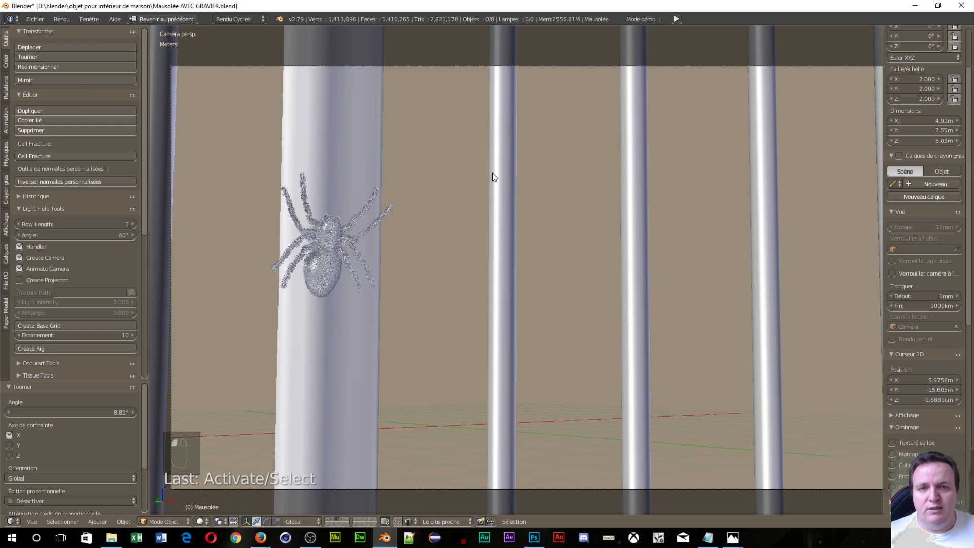
right_click(534, 66)
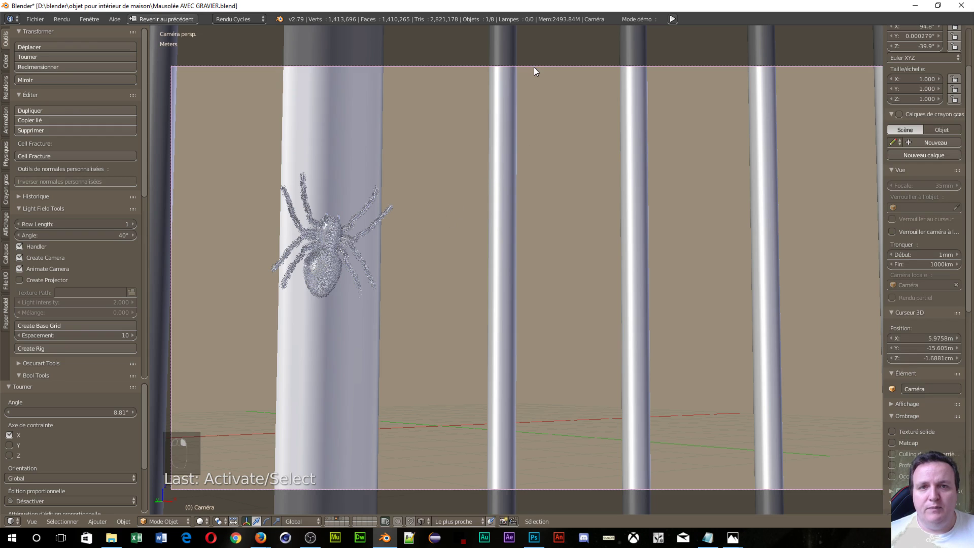
shift+right_click(511, 117)
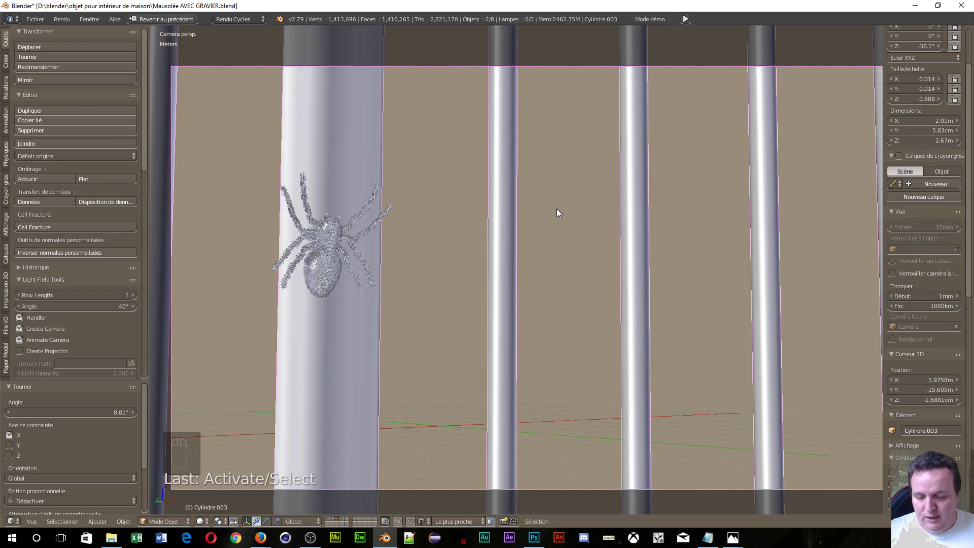
key(m)
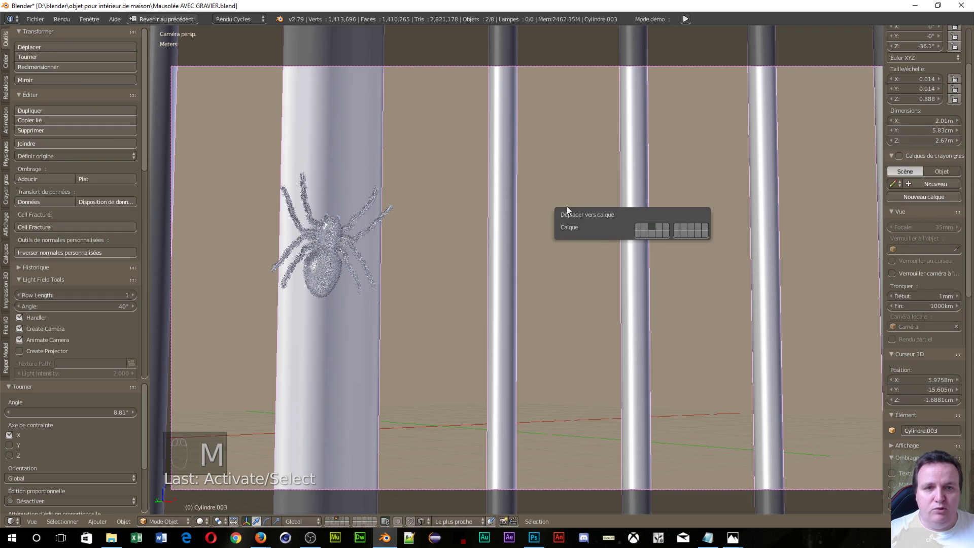
click(638, 228)
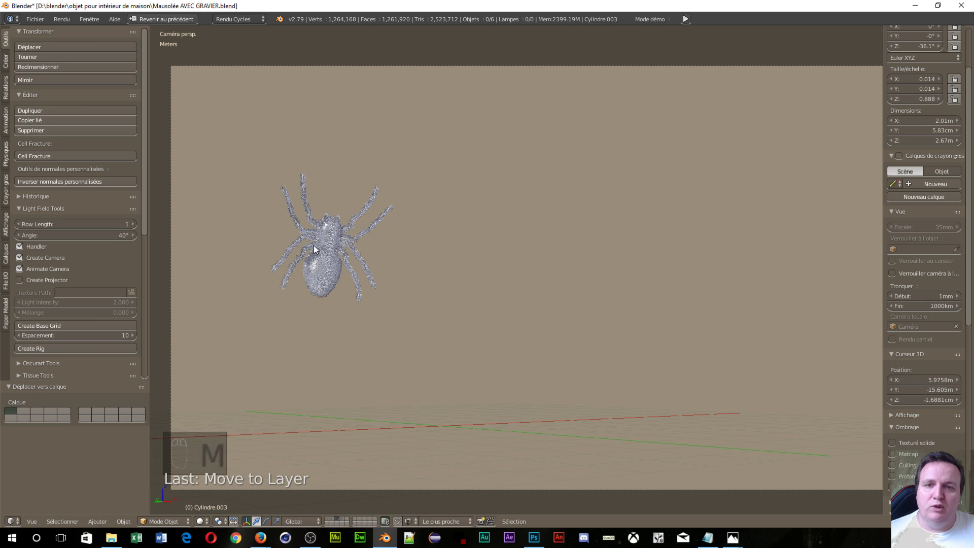
Check the gravel and spider layers individually, leaving only the first layer with the mausoleum and gate displayed
scroll(313, 245, down, 4)
scroll(314, 248, up, 4)
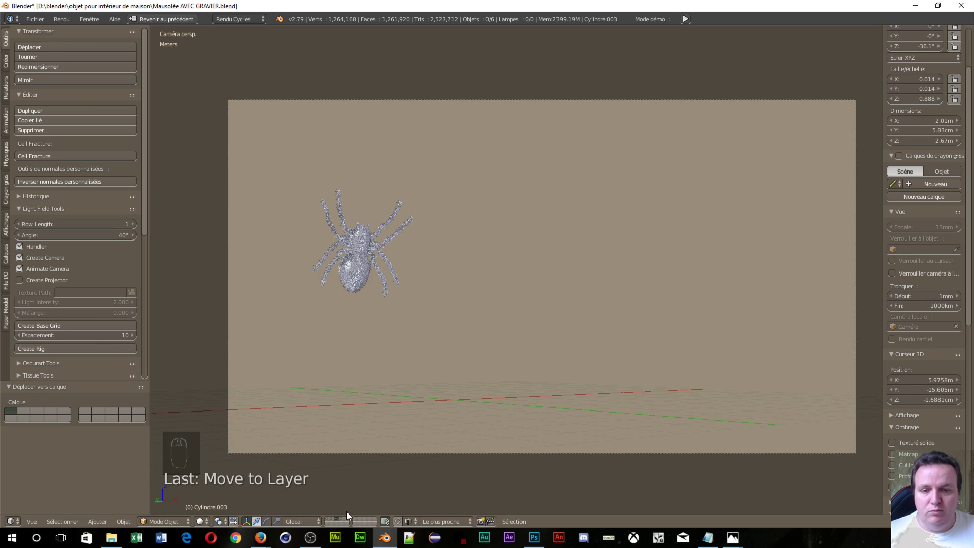
click(333, 519)
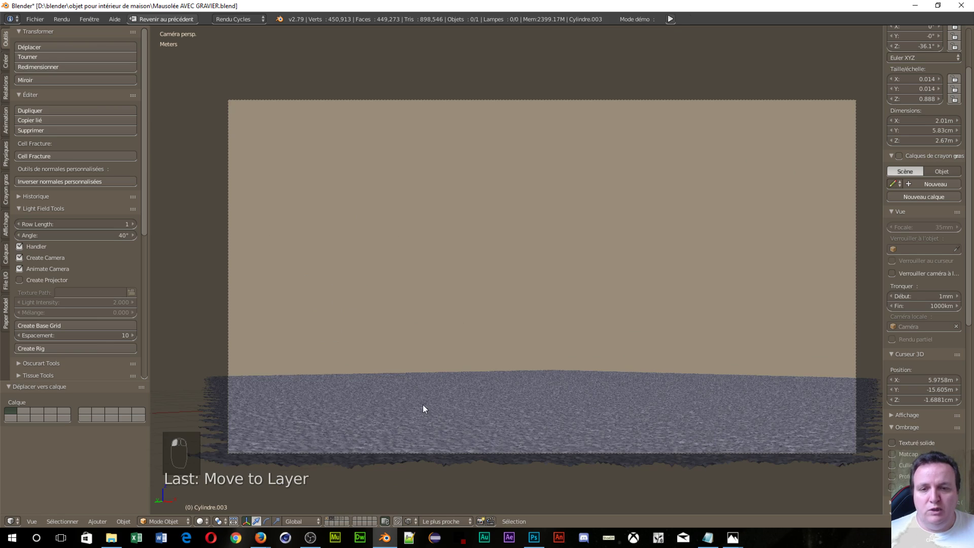
click(330, 522)
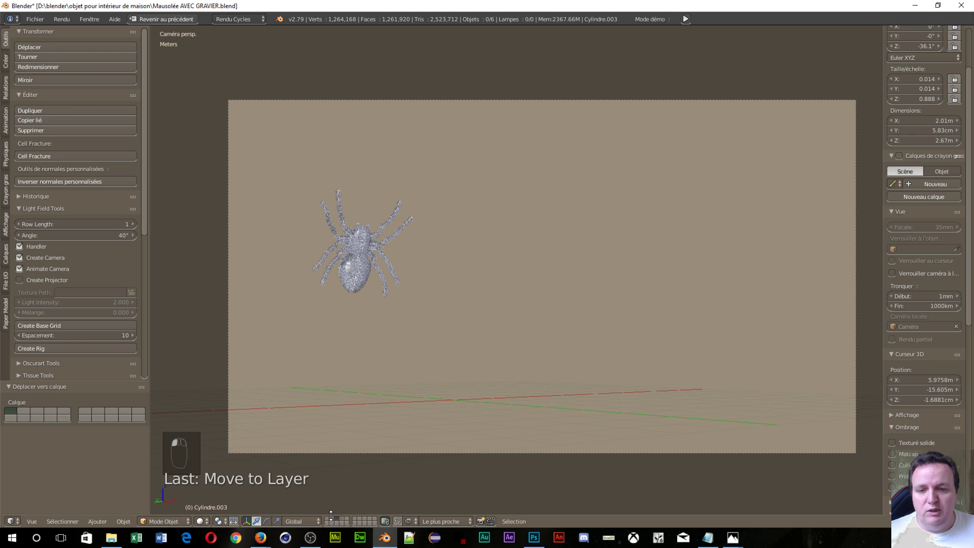
click(330, 521)
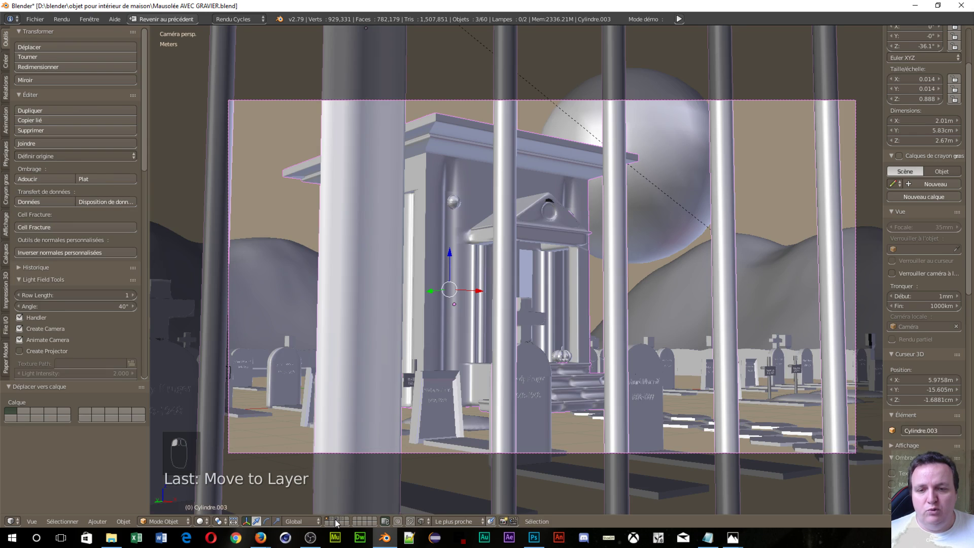
click(331, 519)
click(333, 518)
click(334, 518)
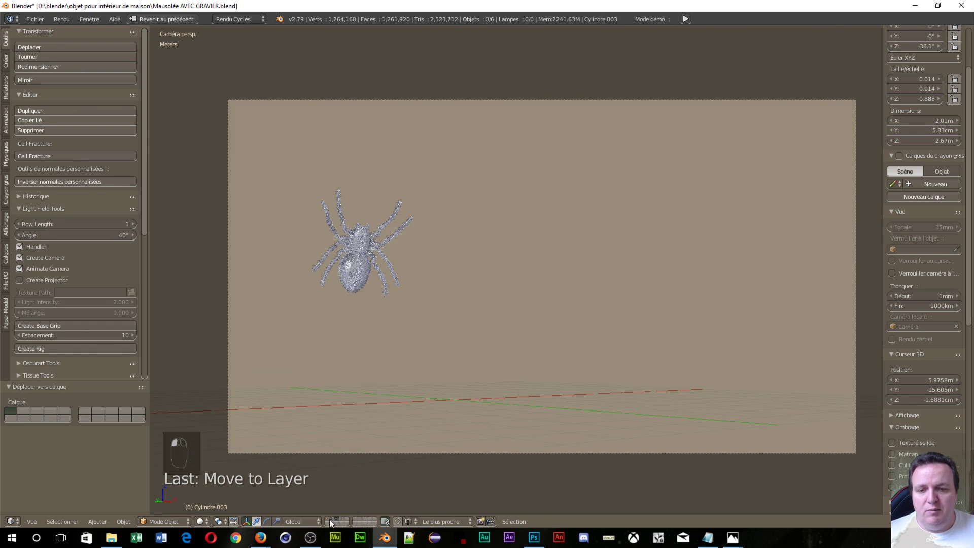
click(327, 521)
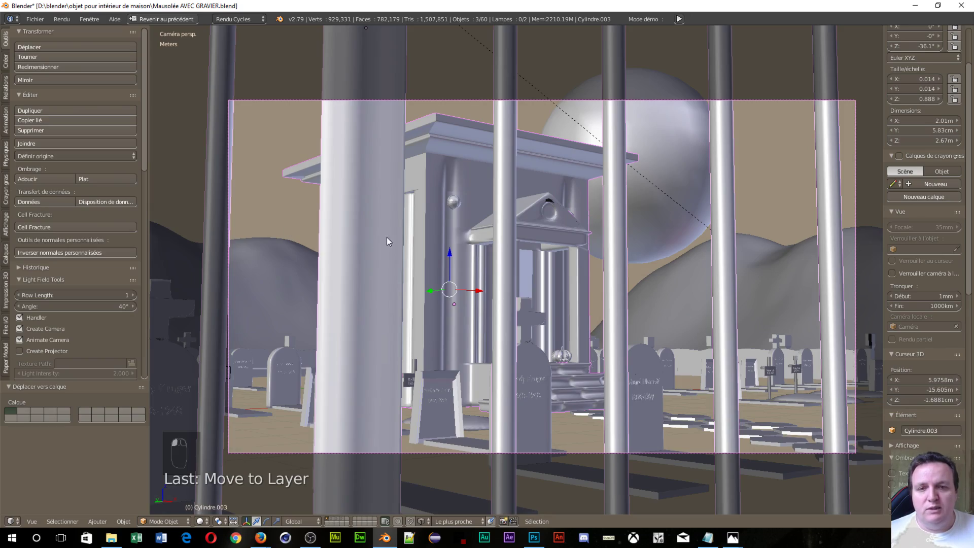
Leave the camera view and examine the gate and camera among the tombstones from outside
middle_drag(386, 241, 363, 281)
scroll(543, 234, down, 8)
scroll(397, 266, up, 4)
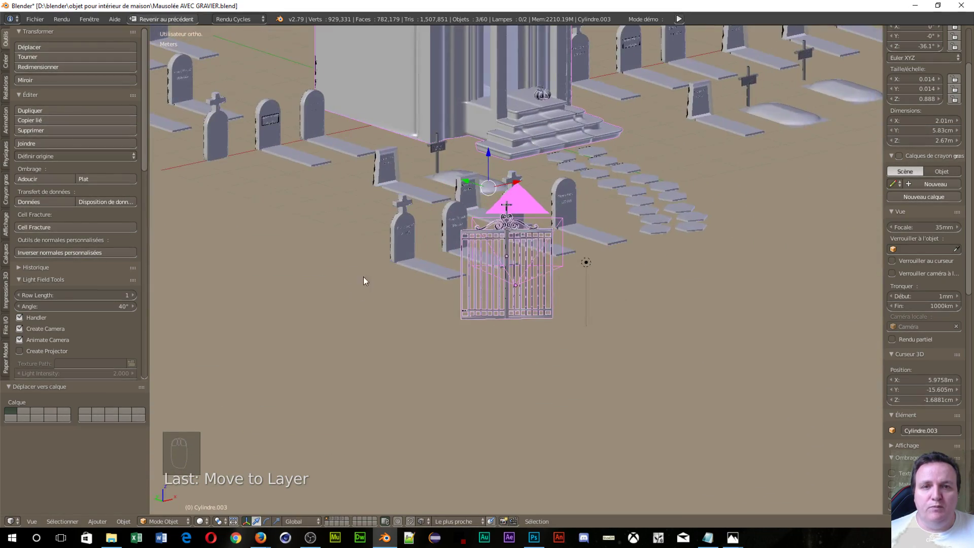
scroll(363, 281, down, 5)
middle_drag(367, 236, 327, 289)
scroll(616, 294, up, 4)
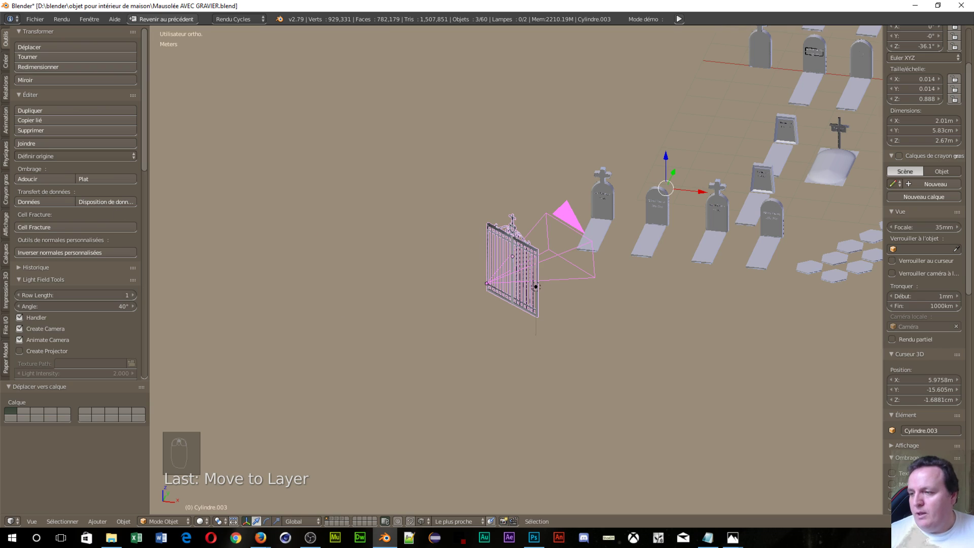
Save the scene over the existing file "Mausolée AVEC GRAVIER.blend"
click(35, 18)
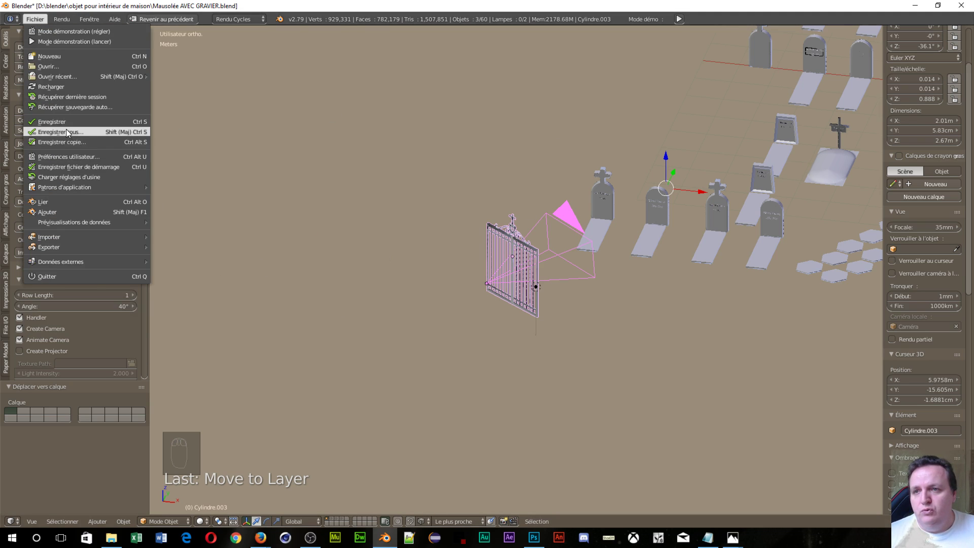
click(60, 132)
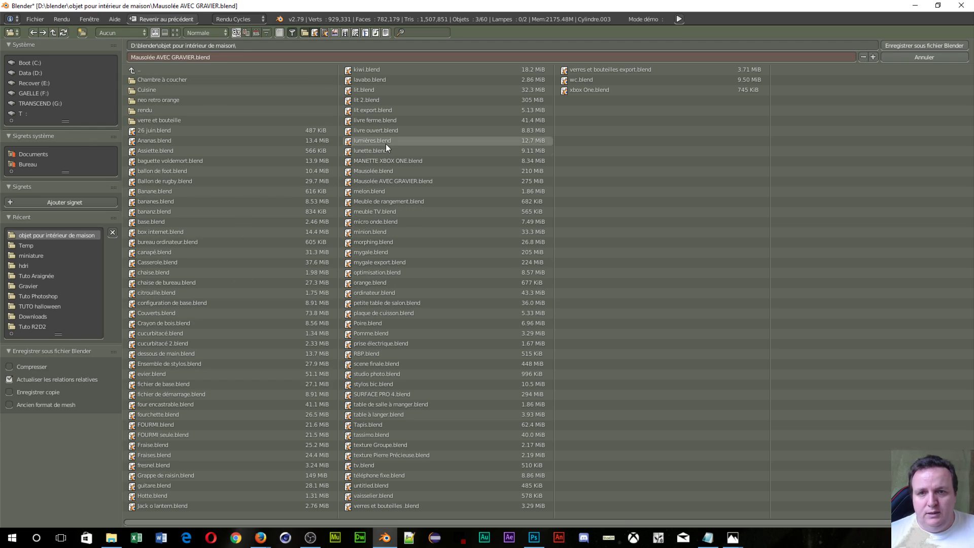
click(392, 181)
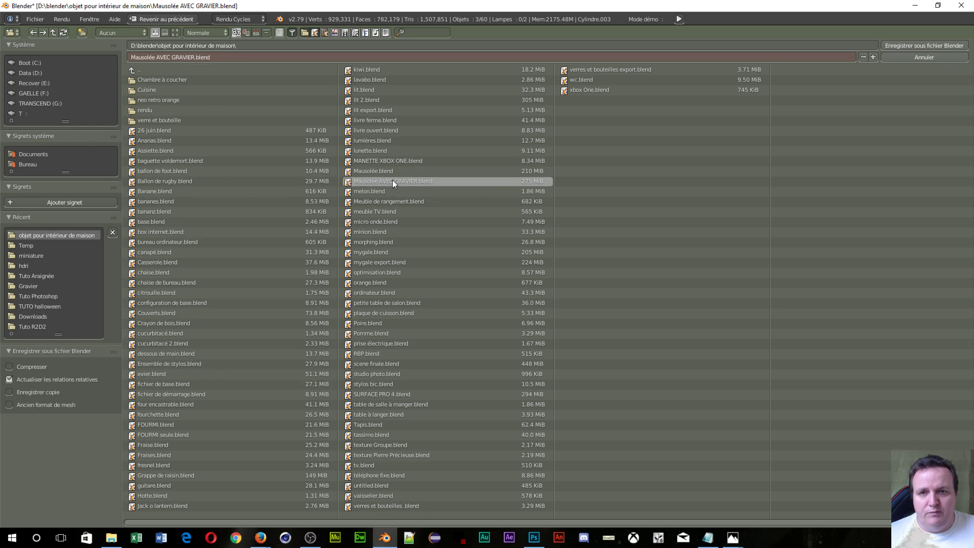
click(900, 46)
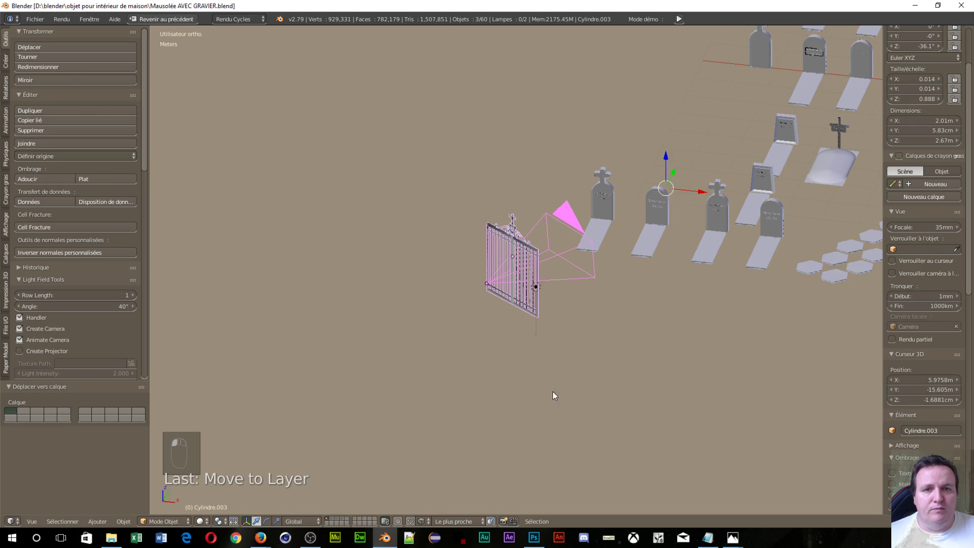
Reset the 3D cursor to the world origin
scroll(544, 290, up, 5)
shift+middle_drag(789, 163, 250, 205)
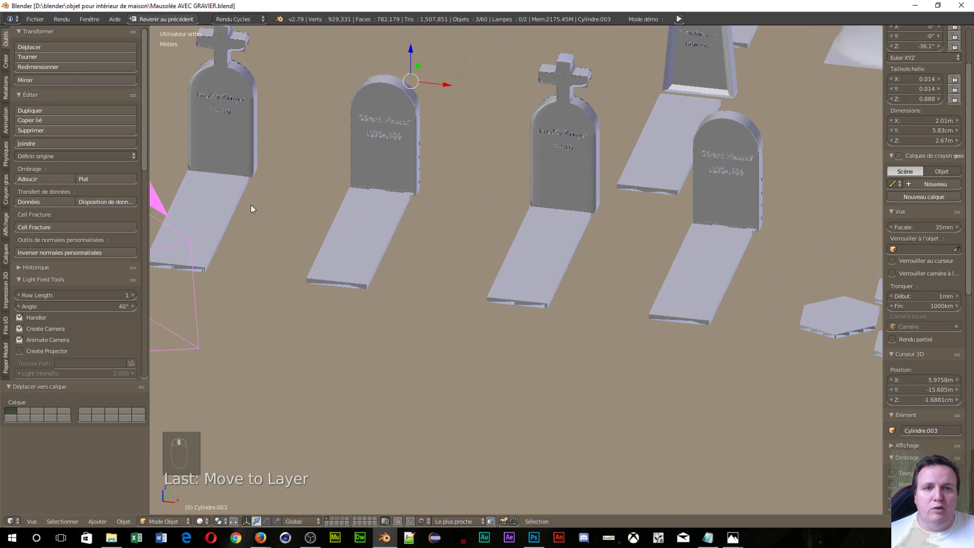
scroll(548, 293, down, 6)
scroll(583, 279, up, 4)
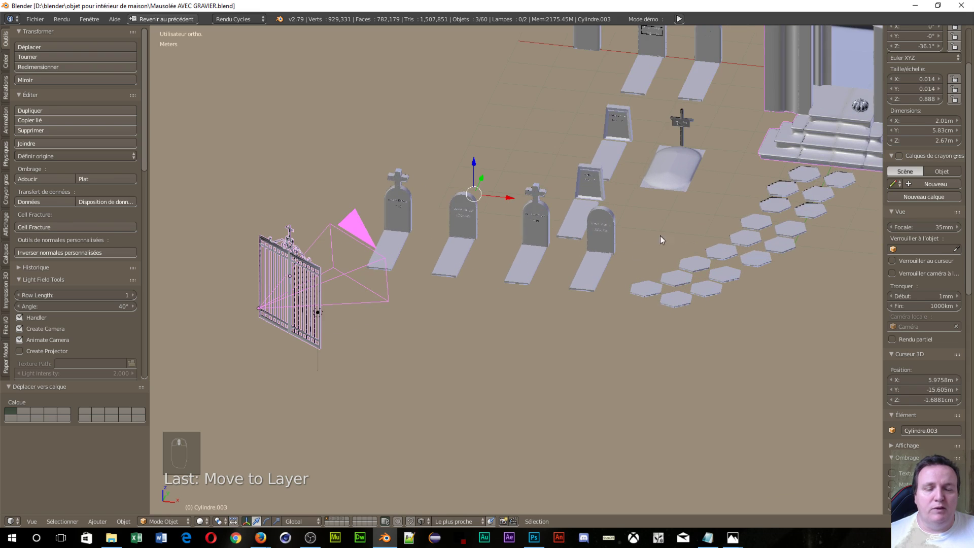
middle_drag(463, 332, 682, 354)
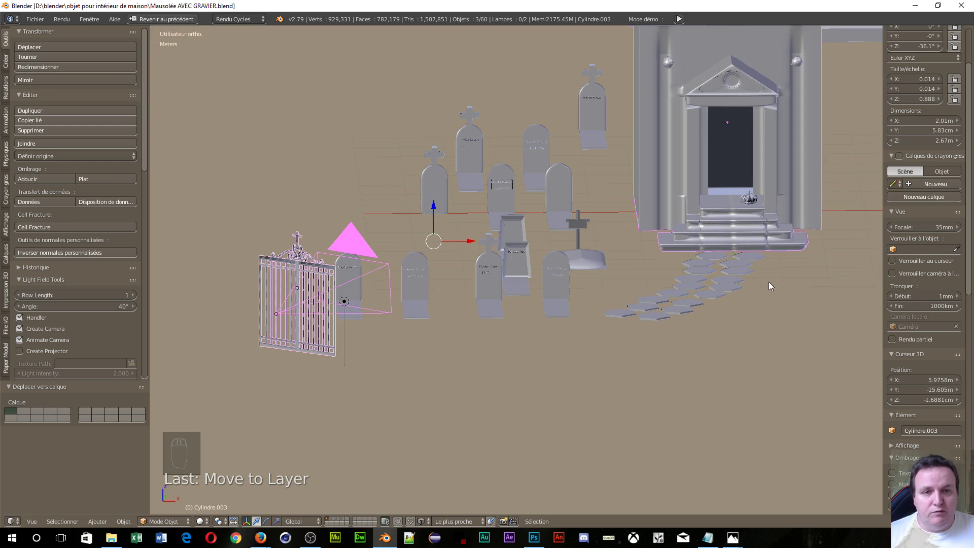
scroll(717, 312, down, 6)
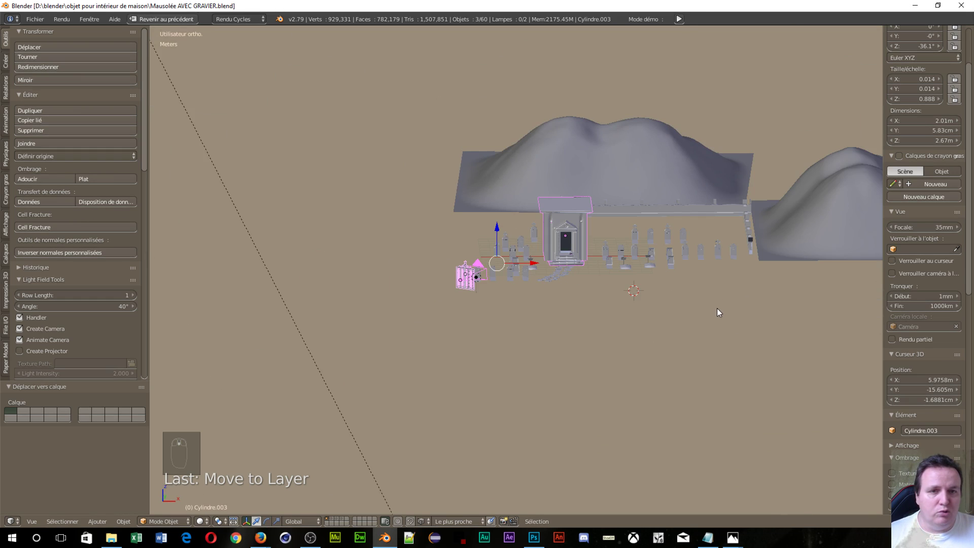
scroll(656, 303, up, 4)
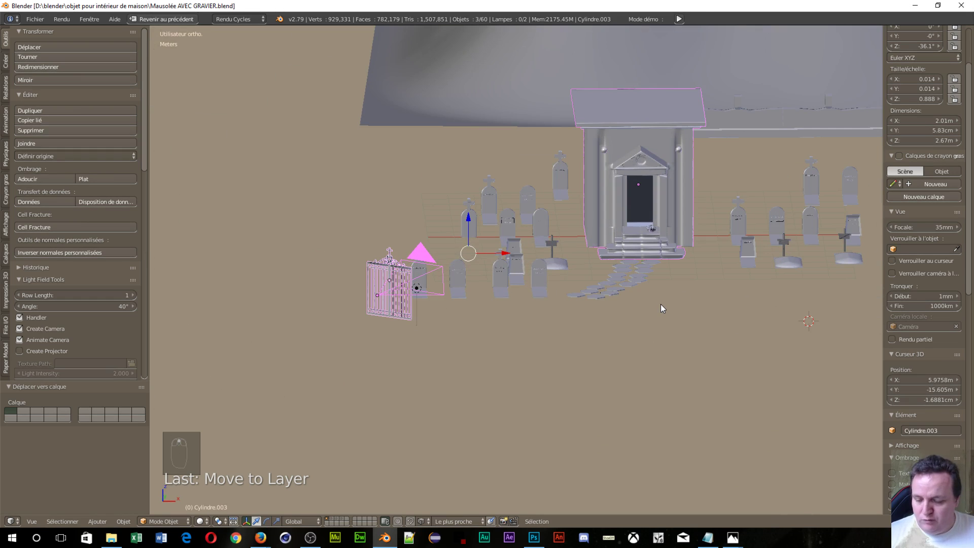
key(shift+c)
scroll(660, 304, down, 11)
scroll(537, 350, up, 11)
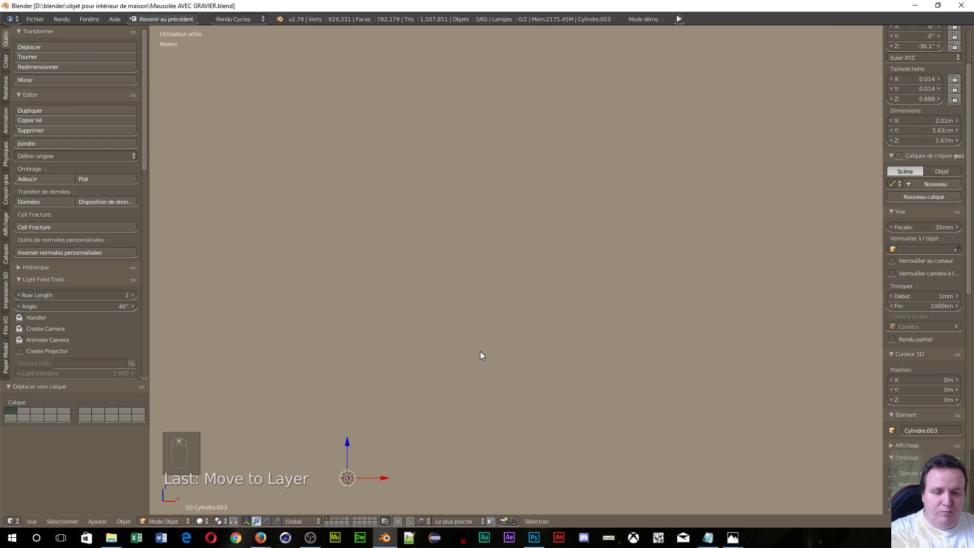
Add a mesh cylinder at the 3D cursor, by the mausoleum's entrance steps
key(KP_Decimal)
scroll(641, 288, up, 7)
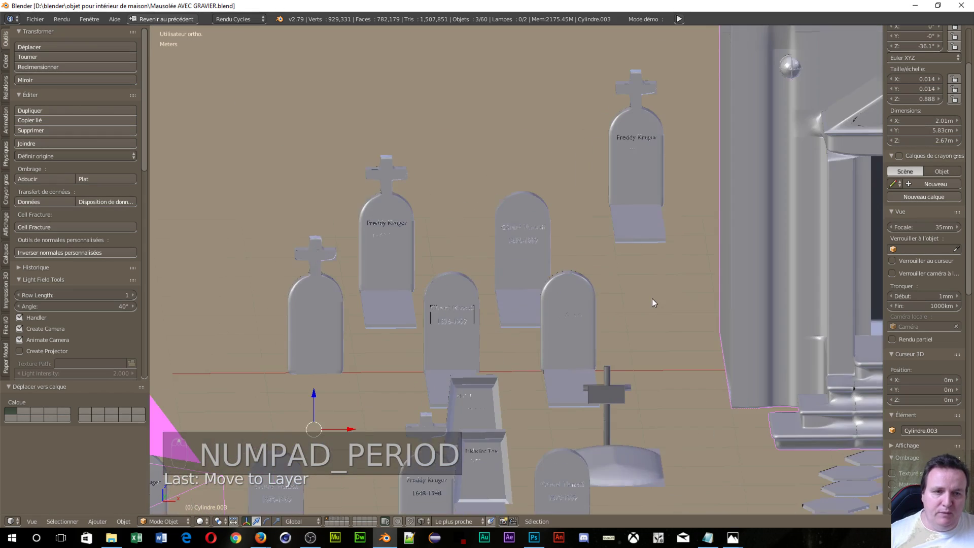
shift+middle_drag(652, 299, 163, 296)
scroll(334, 349, up, 4)
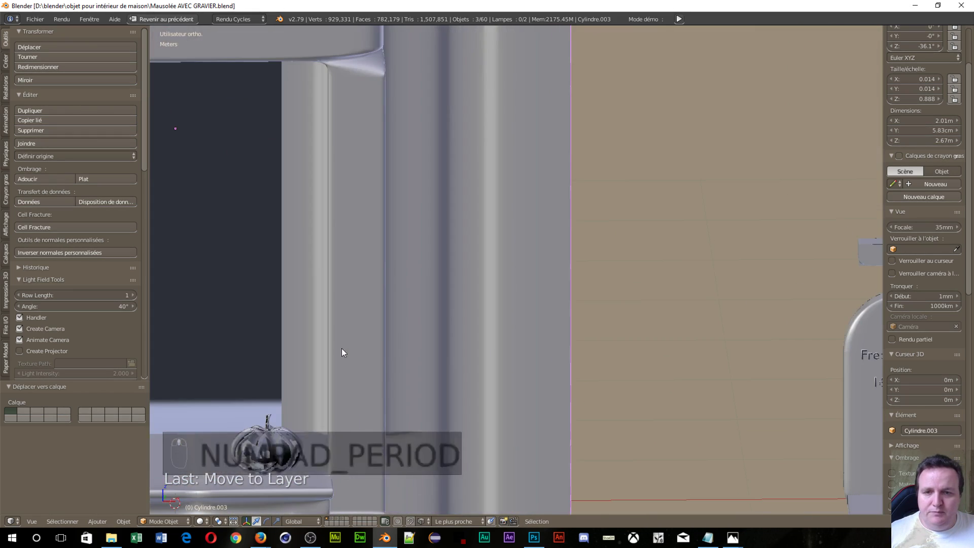
shift+middle_drag(383, 332, 610, 282)
scroll(493, 274, down, 2)
scroll(493, 278, down, 6)
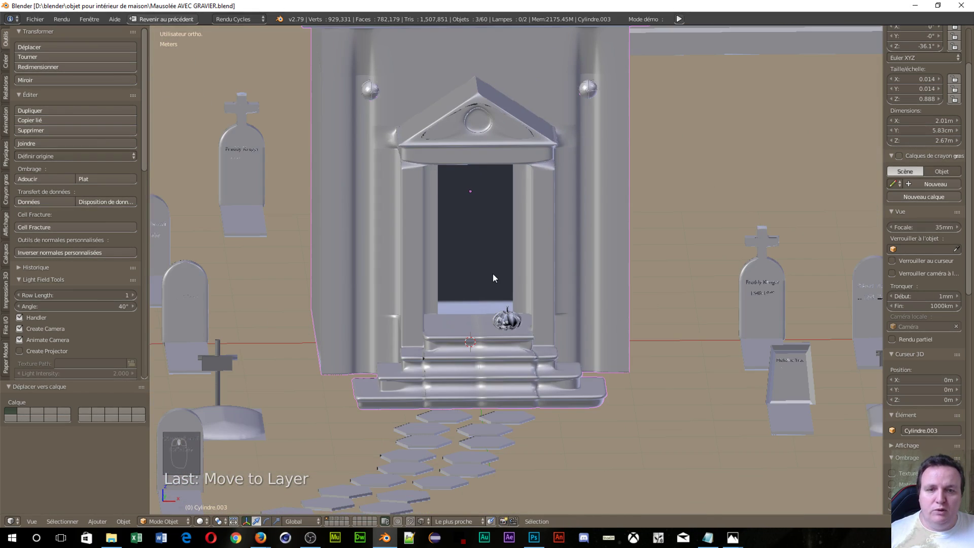
scroll(513, 311, up, 3)
key(shift+a)
mouse_move(513, 311)
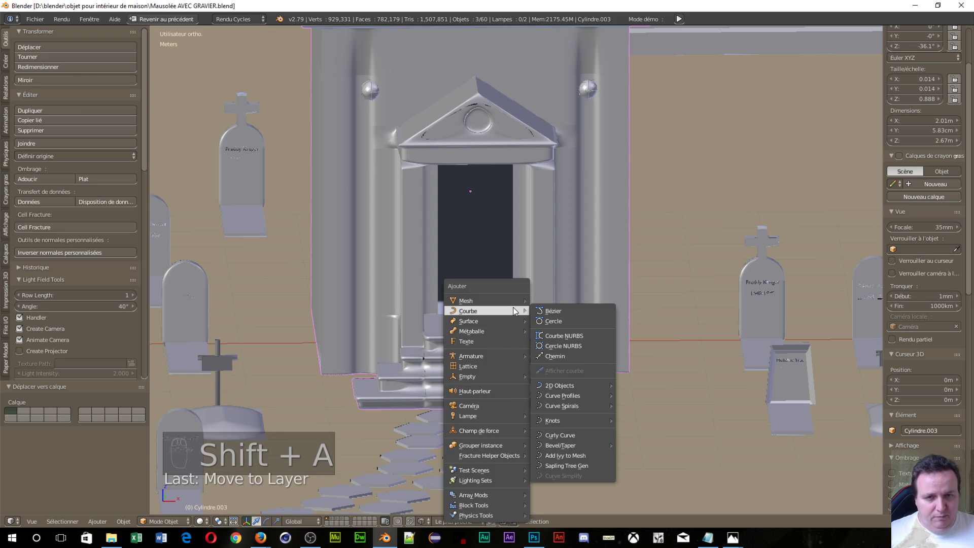
mouse_move(464, 301)
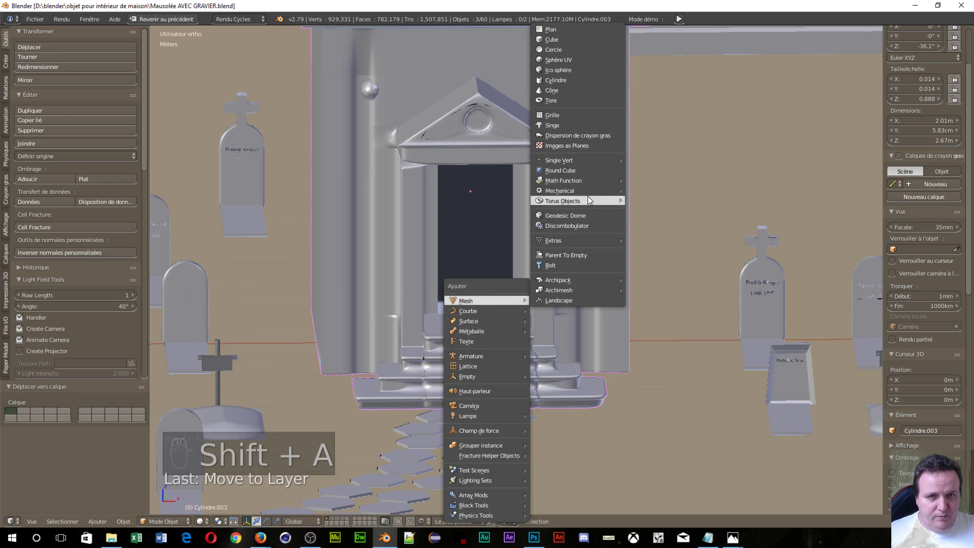
click(575, 77)
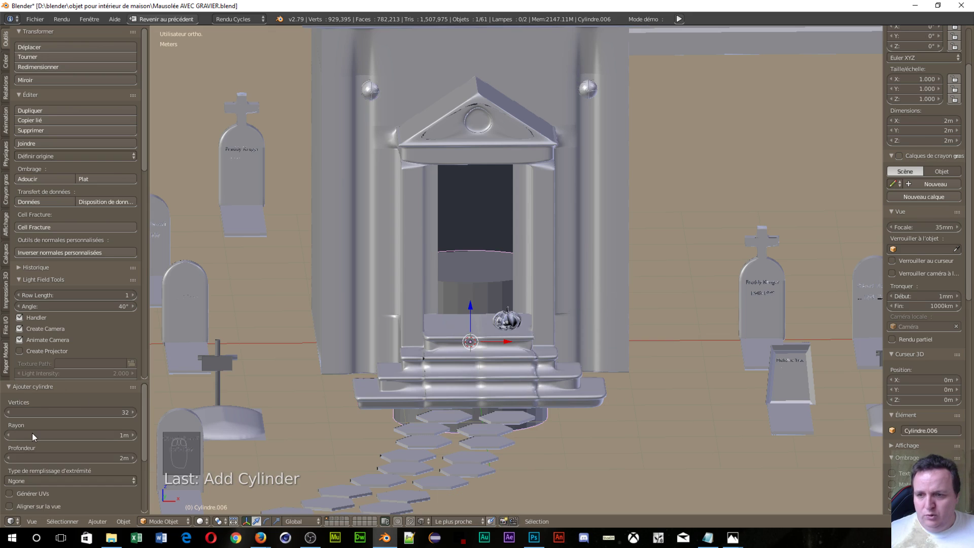
scroll(32, 433, down, 2)
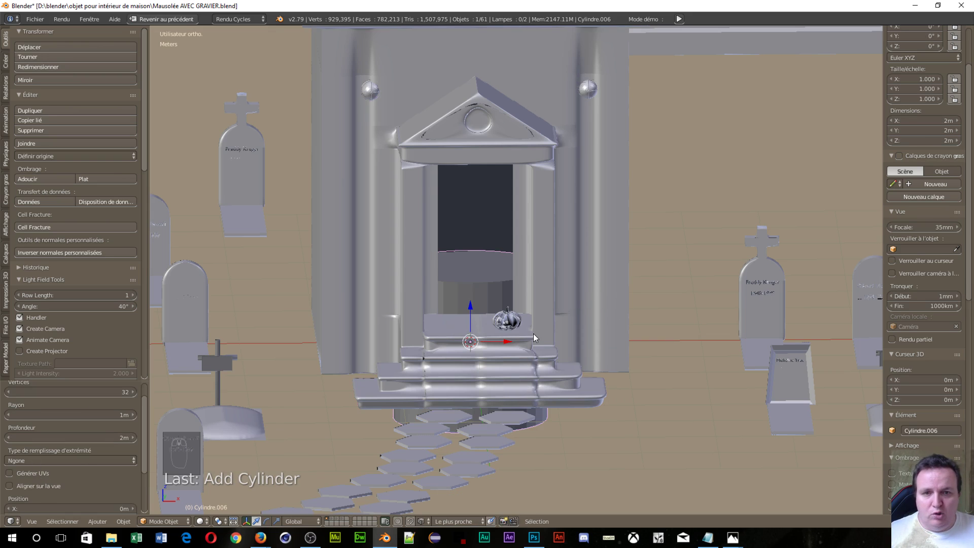
Move the new cylinder about 10.1 m in the negative Y direction, out of the mausoleum and into the open ground
scroll(530, 331, down, 1)
middle_drag(606, 394, 522, 409)
scroll(668, 366, down, 5)
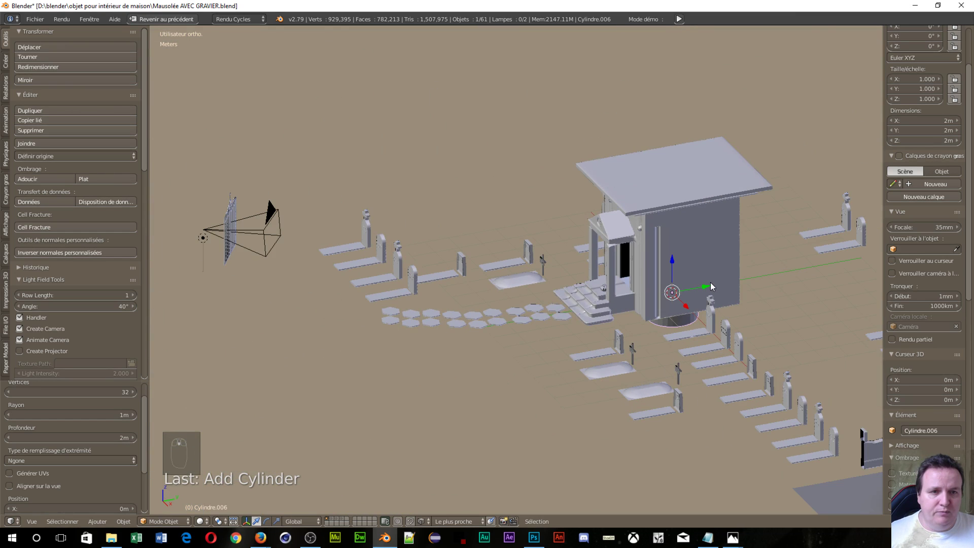
drag(706, 286, 464, 363)
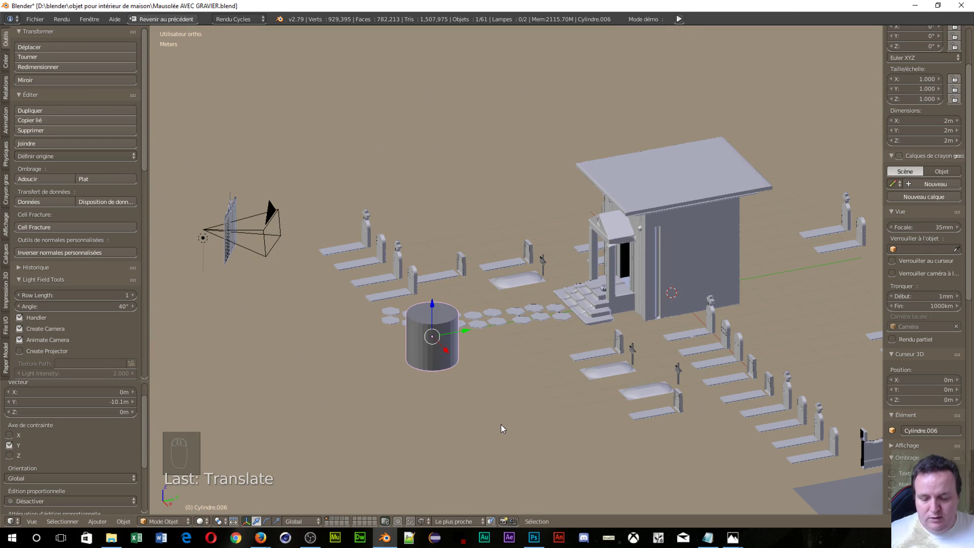
Scale the cylinder on X and Y only to about 0.033, keeping its full height
key(s)
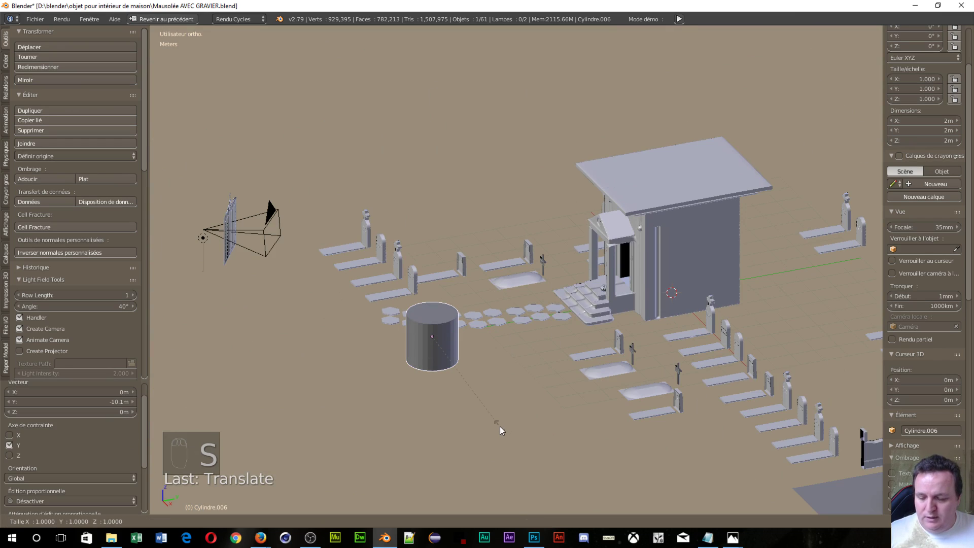
key(shift+z)
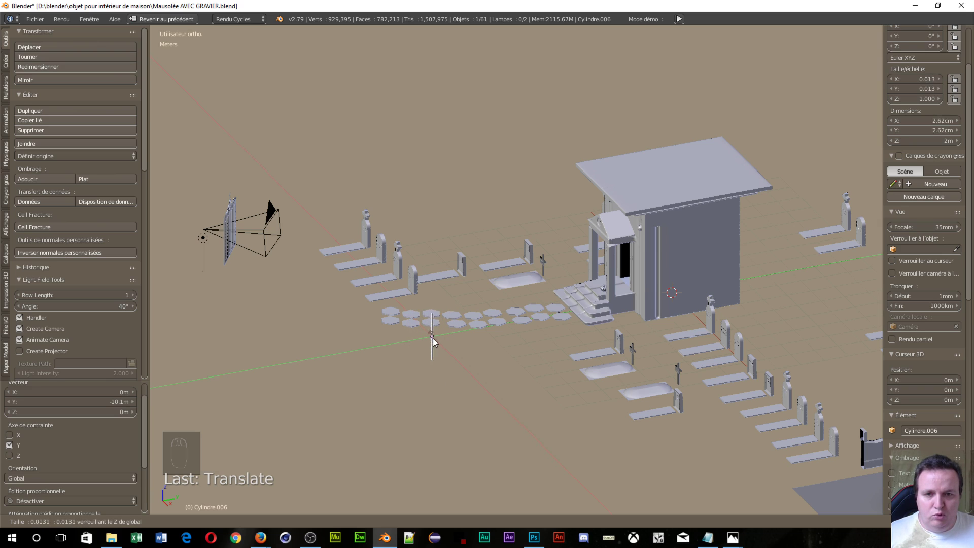
click(434, 339)
Examine the thin cylinder's shaft and upper end up close
middle_drag(475, 418, 632, 416)
scroll(630, 417, up, 5)
shift+middle_drag(604, 328, 387, 208)
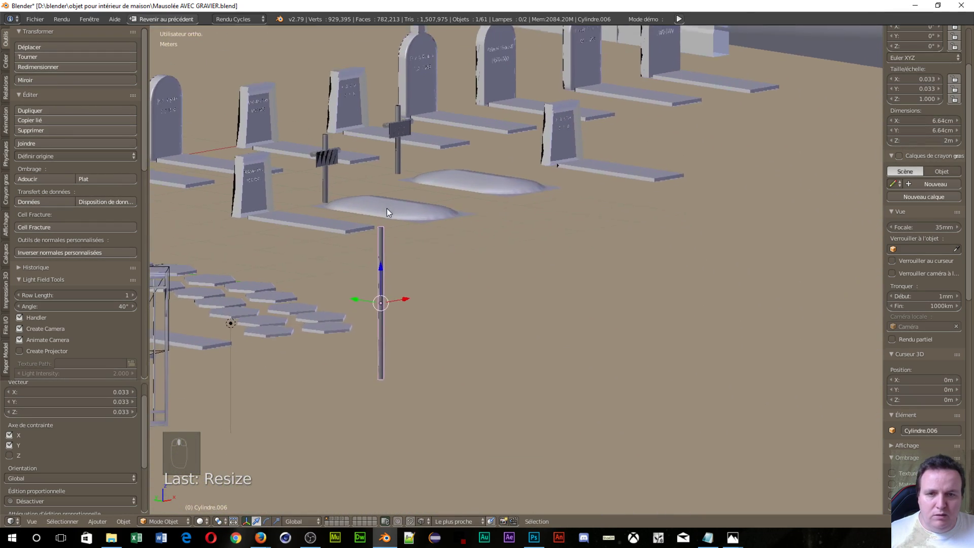
scroll(413, 281, up, 6)
shift+middle_drag(298, 290, 526, 314)
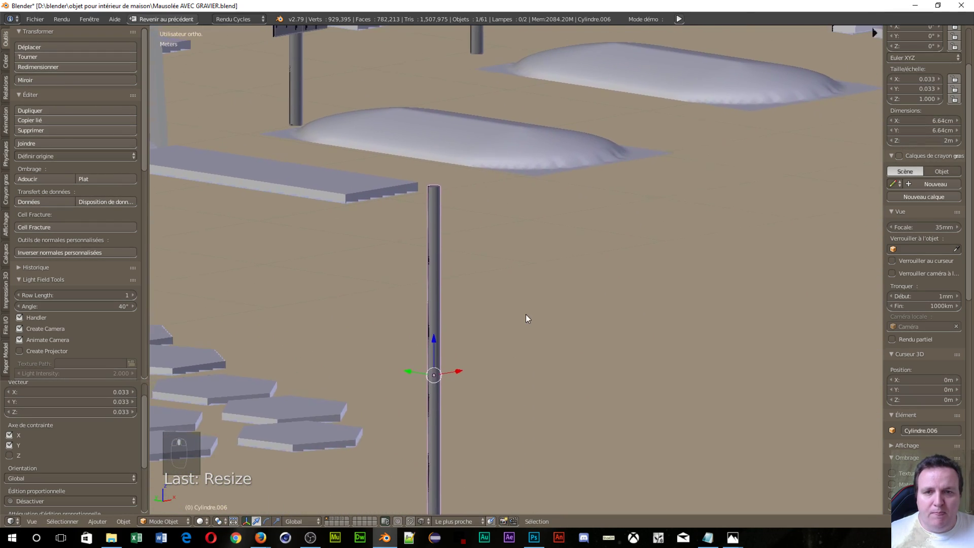
scroll(461, 288, up, 3)
shift+middle_drag(402, 291, 464, 182)
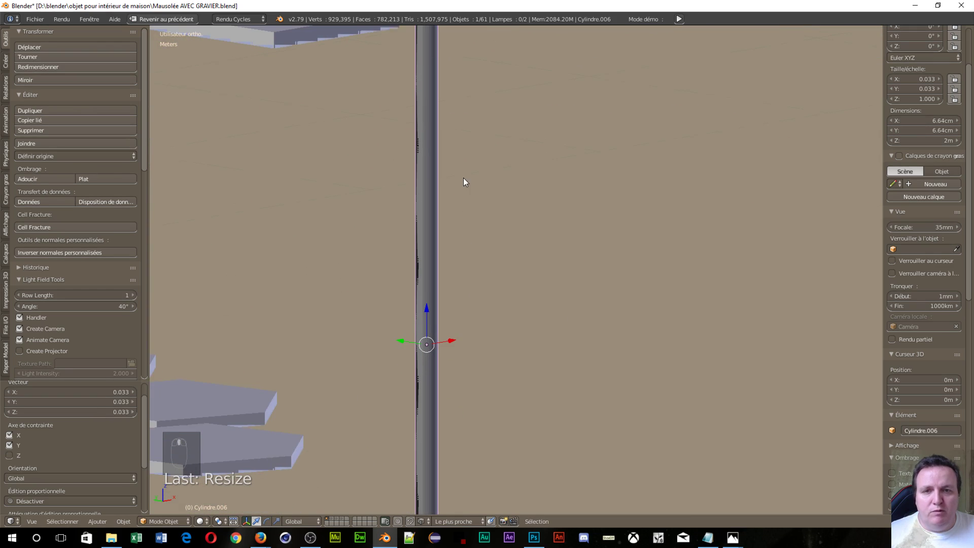
scroll(444, 200, down, 6)
middle_drag(461, 285, 443, 309)
scroll(394, 358, up, 5)
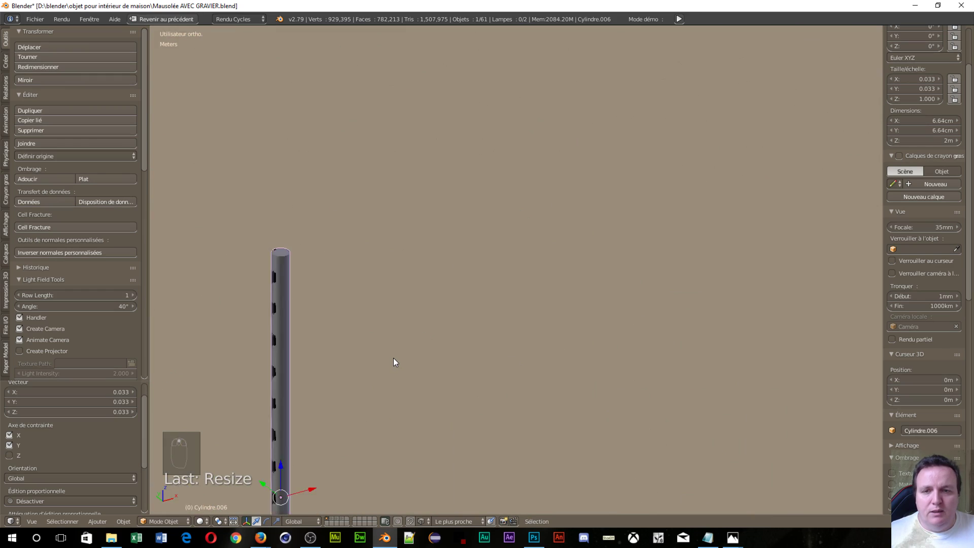
shift+middle_drag(348, 354, 698, 152)
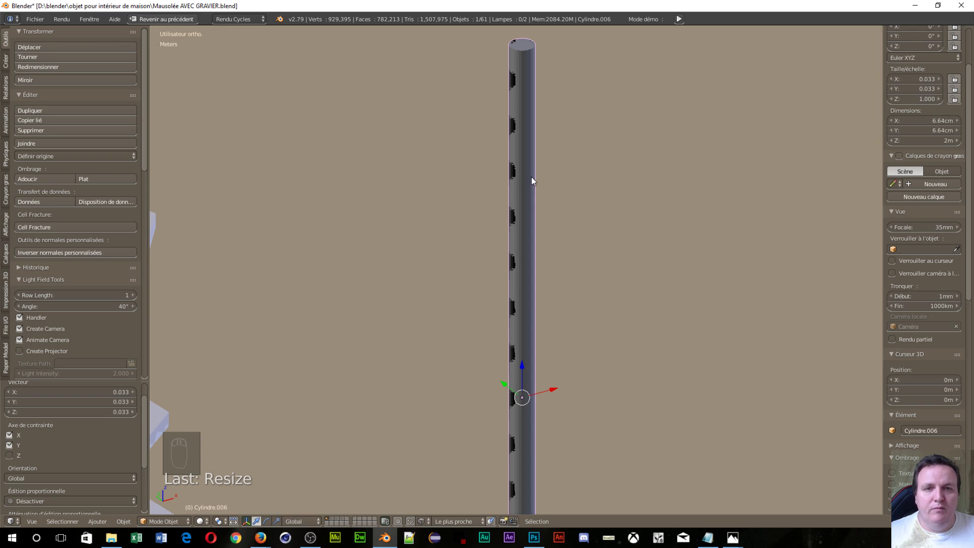
Enter Edit Mode on the thin cylinder and show the viewport in wireframe
key(Tab)
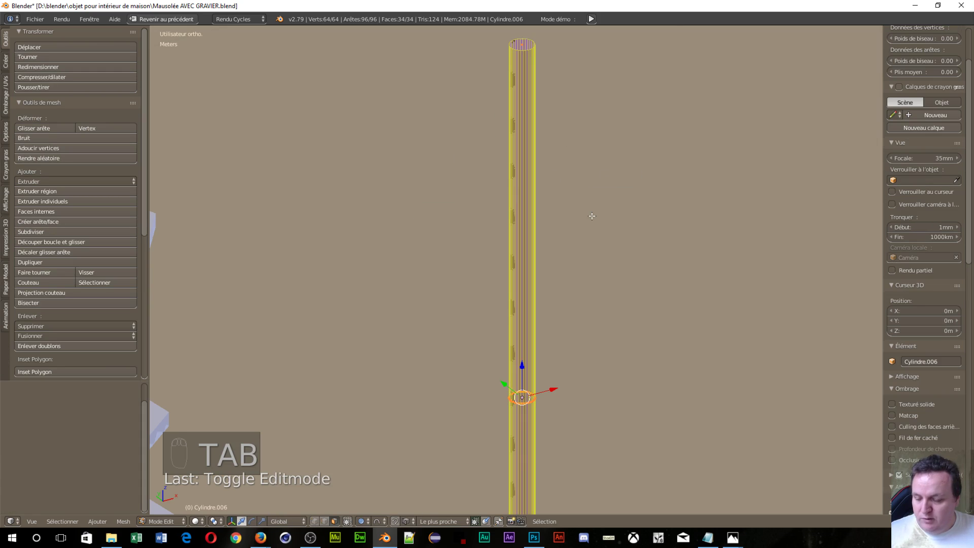
key(z)
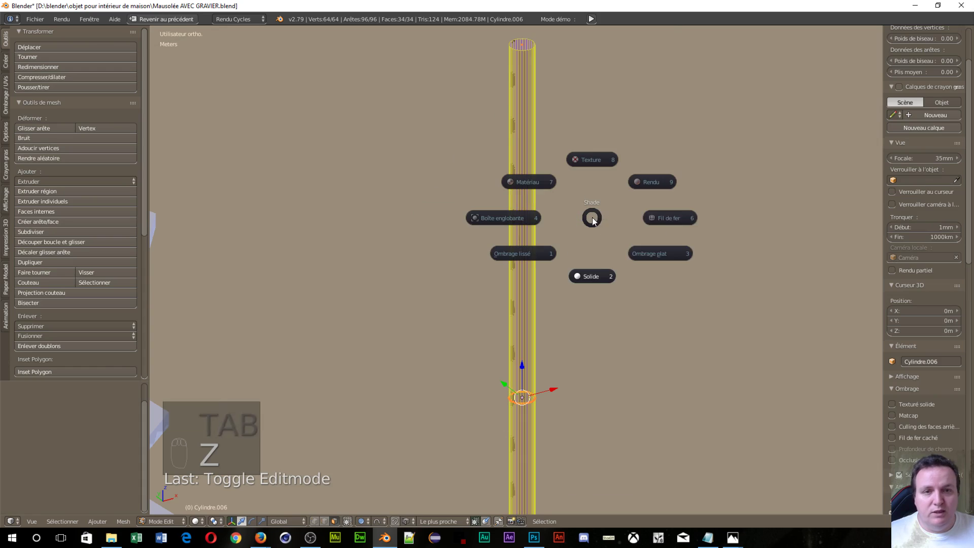
click(669, 217)
Switch to face selection and select the cap face at the cylinder's lower end
scroll(533, 236, down, 1)
middle_drag(507, 227, 525, 225)
scroll(615, 255, down, 4)
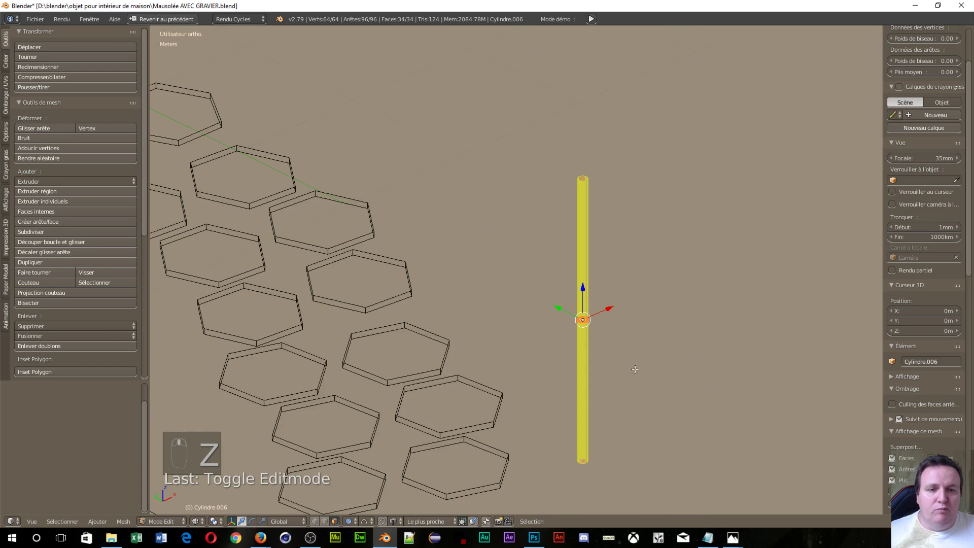
shift+middle_drag(633, 383, 565, 213)
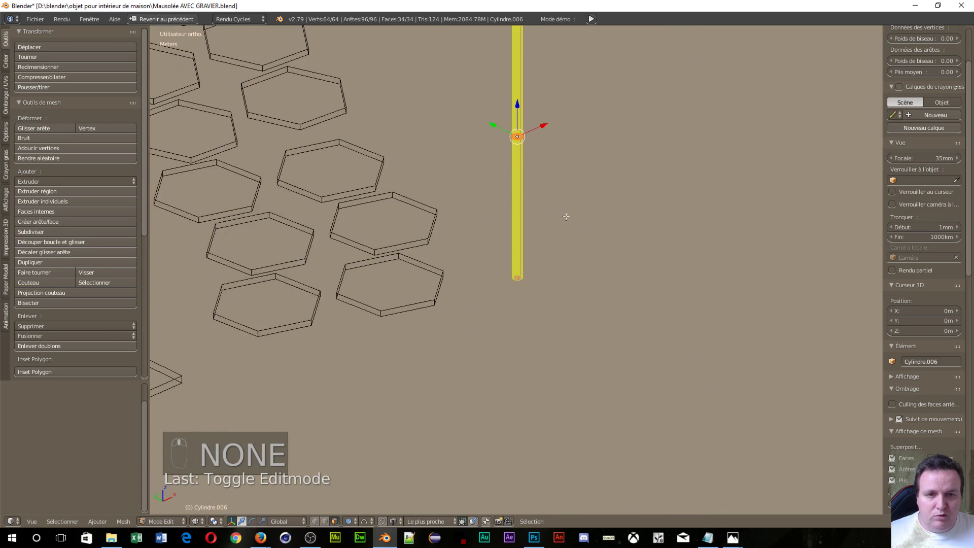
scroll(539, 287, up, 7)
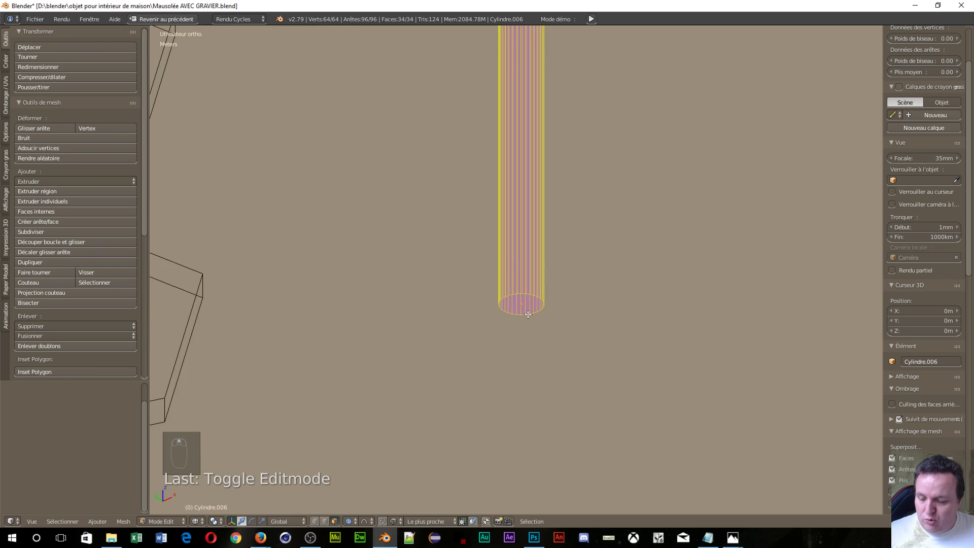
key(ctrl+Tab)
click(512, 333)
right_click(520, 312)
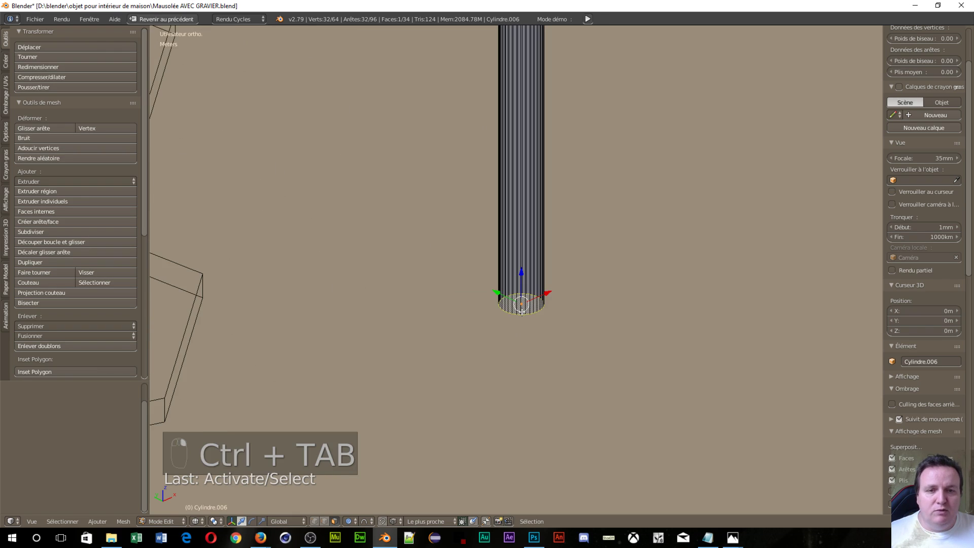
Try deleting the vertices of the selected lower cap, and undo the deletion
key(x)
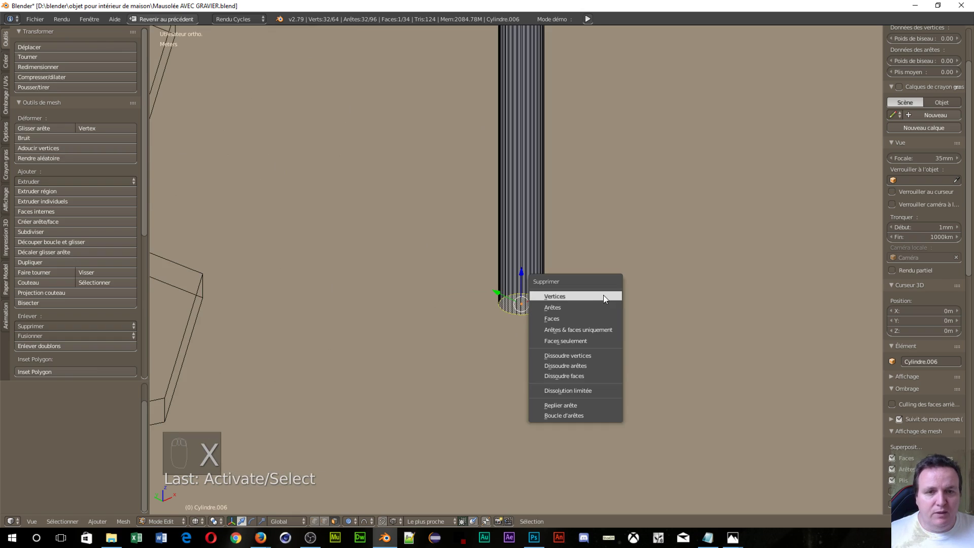
click(598, 294)
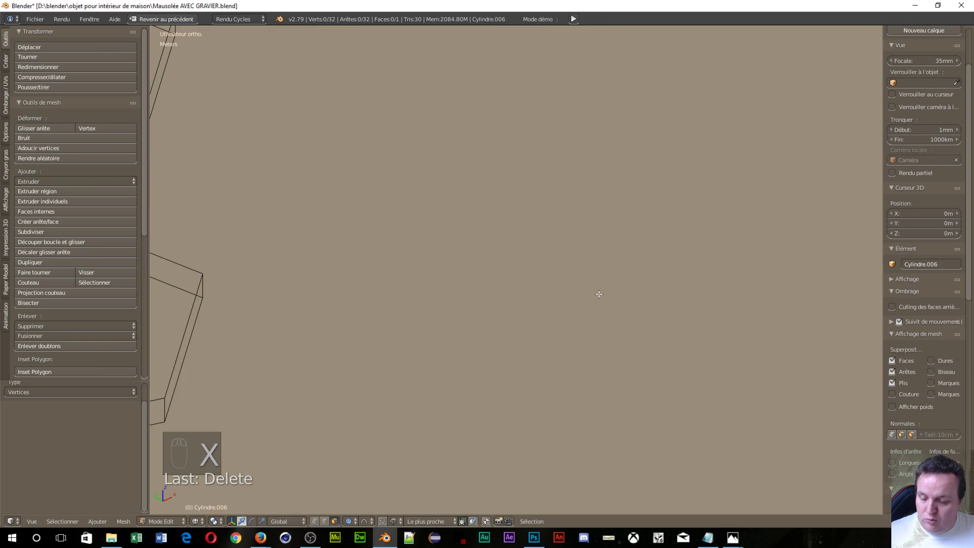
key(ctrl+Tab)
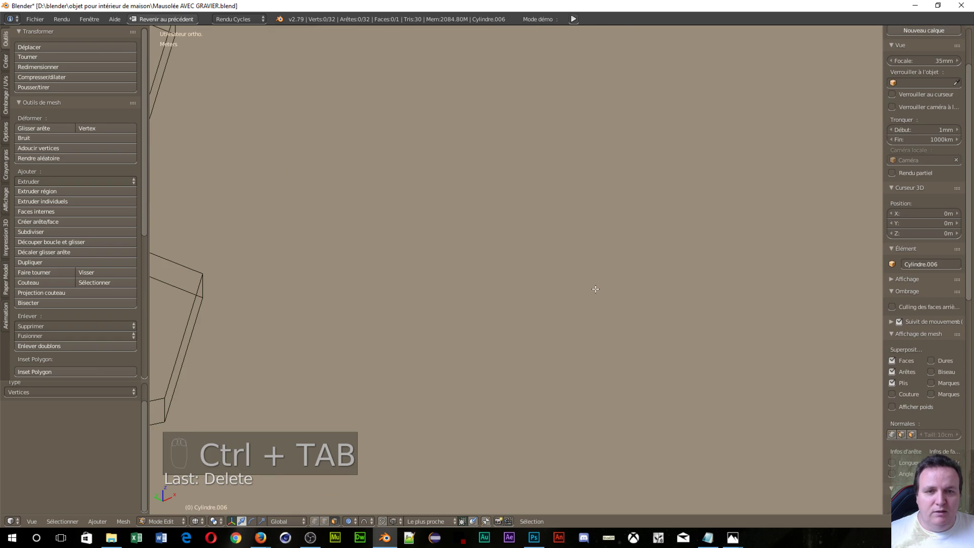
key(ctrl+z)
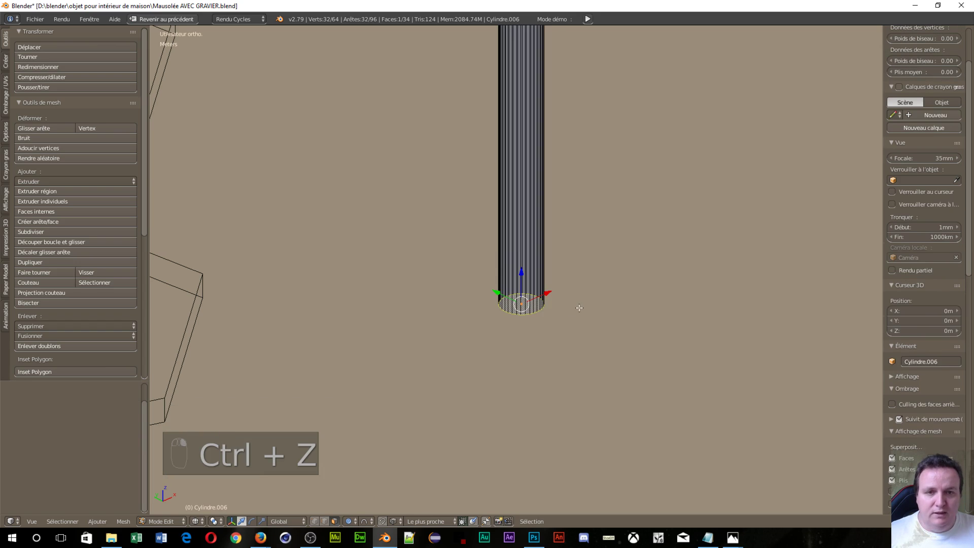
Delete the cap face at the cylinder's lower end with the Faces option
key(x)
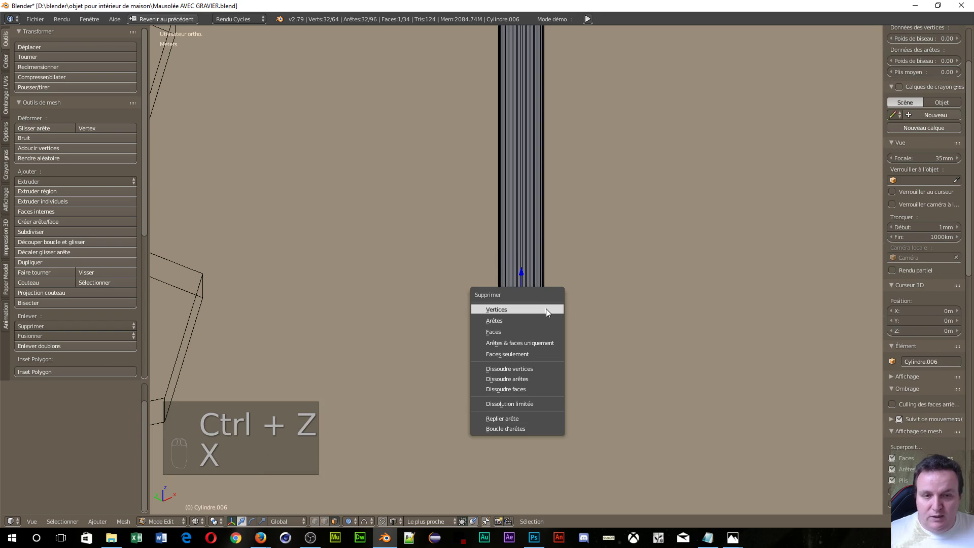
click(526, 331)
scroll(509, 241, down, 4)
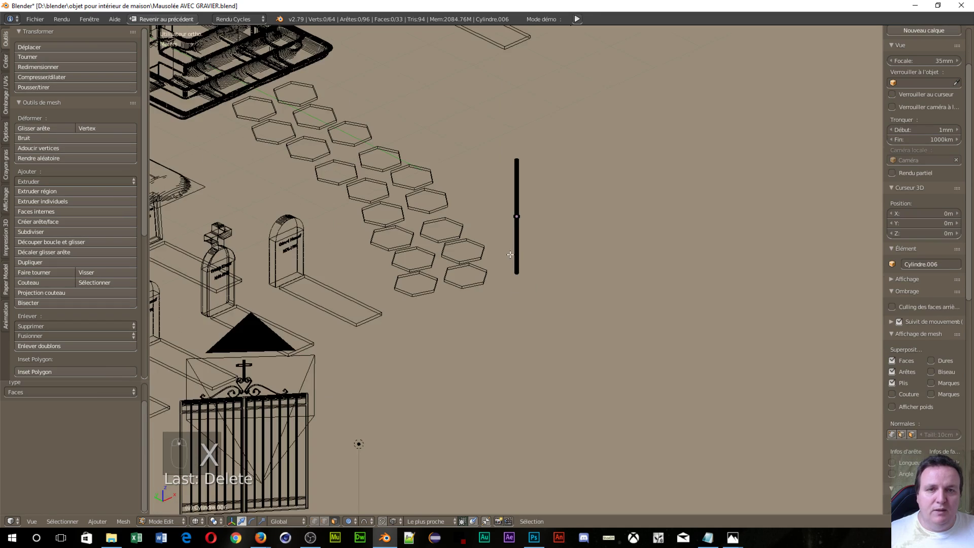
Select all of the cylinder's geometry in edge selection mode and subdivide it with 10 cuts
scroll(509, 241, up, 4)
middle_drag(509, 241, 590, 153)
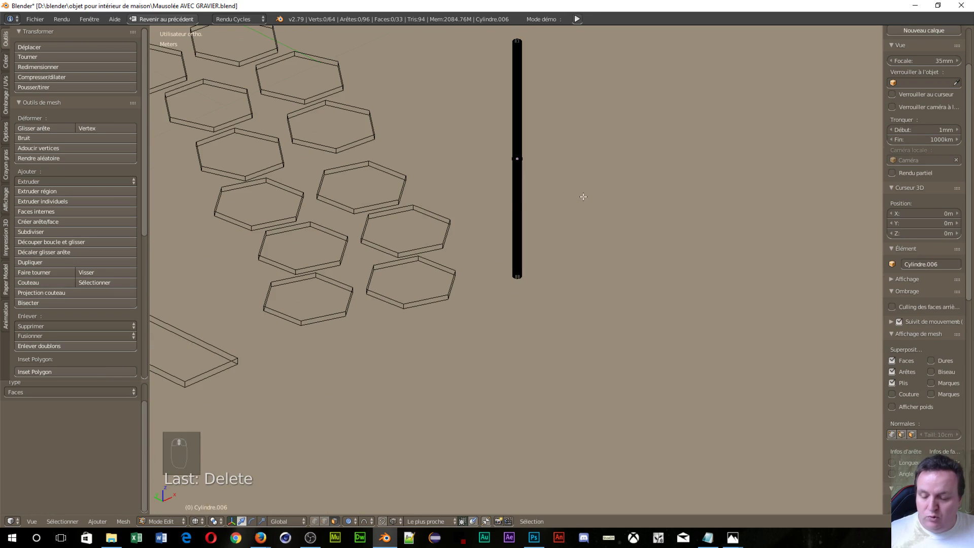
key(ctrl+Tab)
click(546, 184)
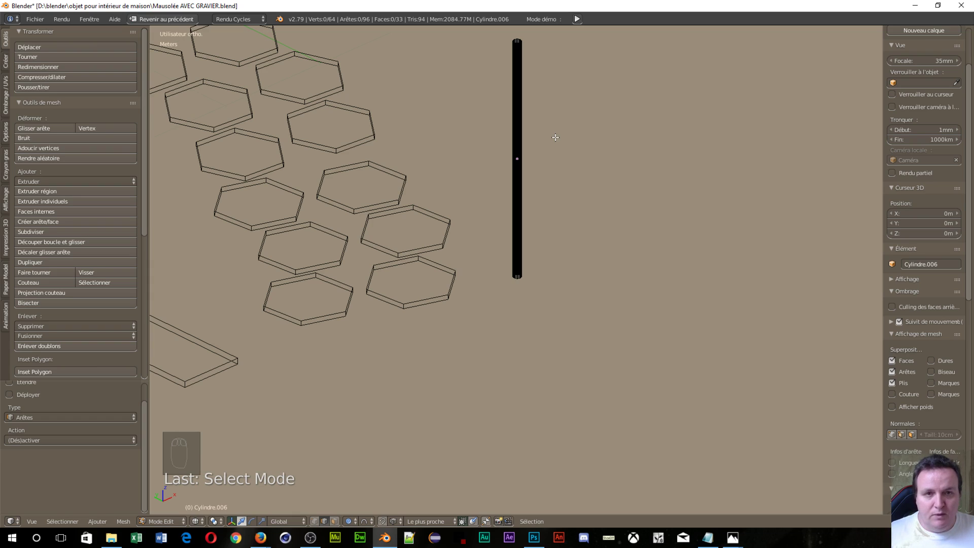
key(b)
drag(556, 112, 509, 188)
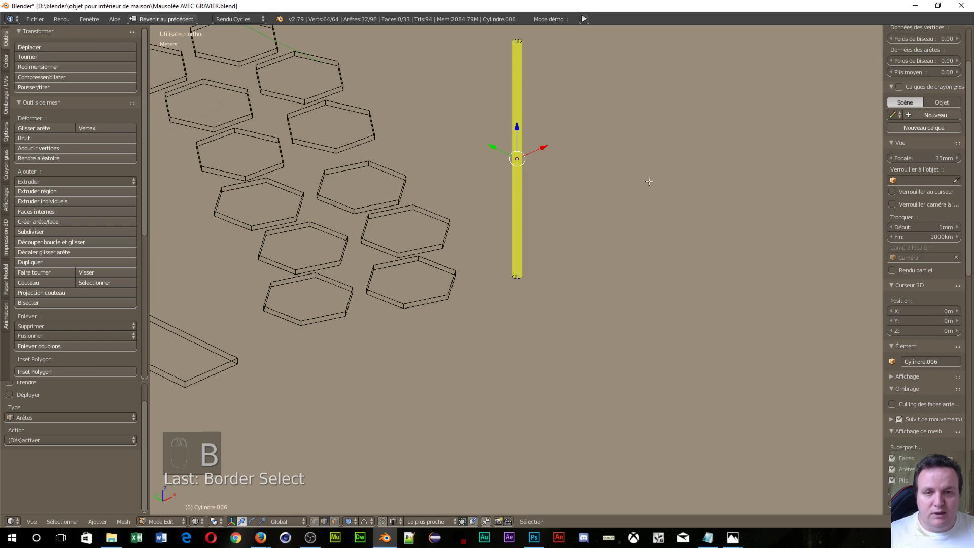
key(w)
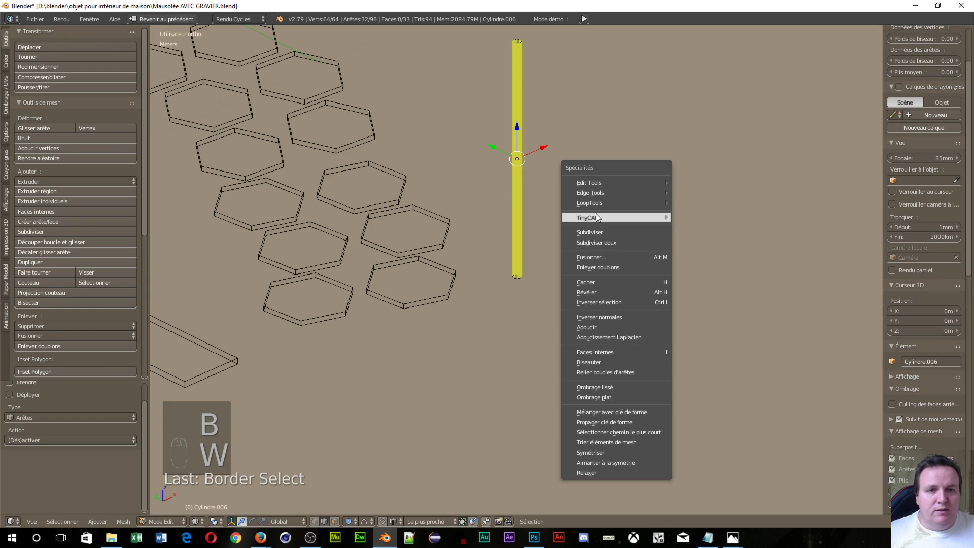
click(604, 234)
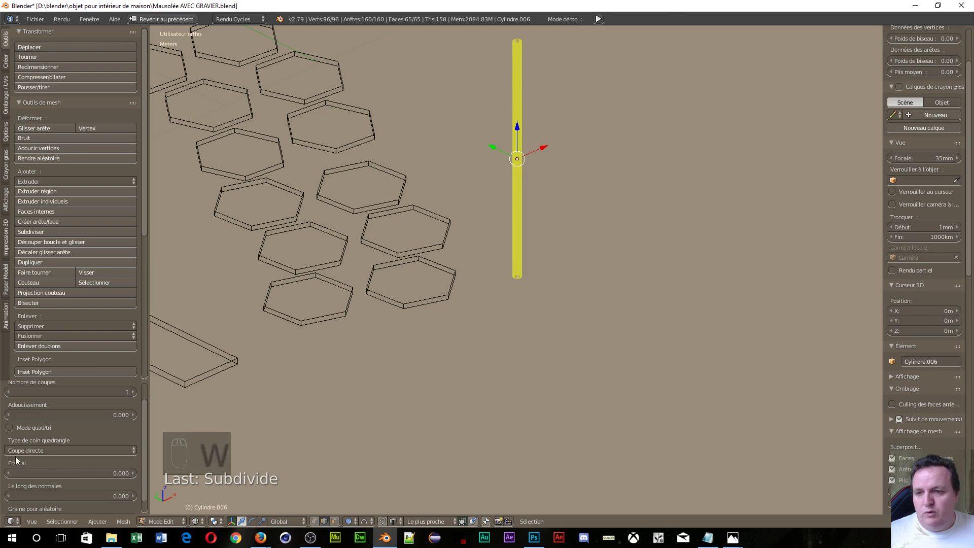
click(59, 389)
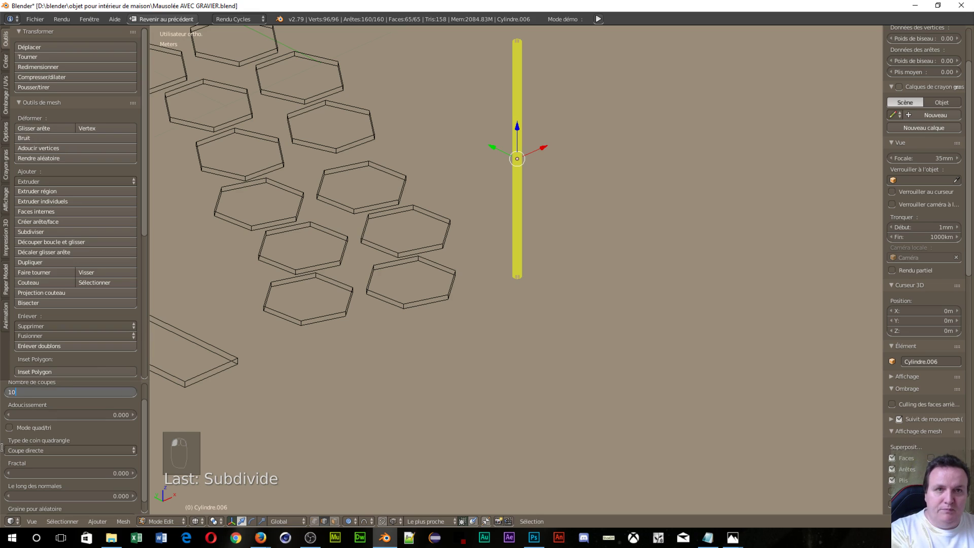
key(Return)
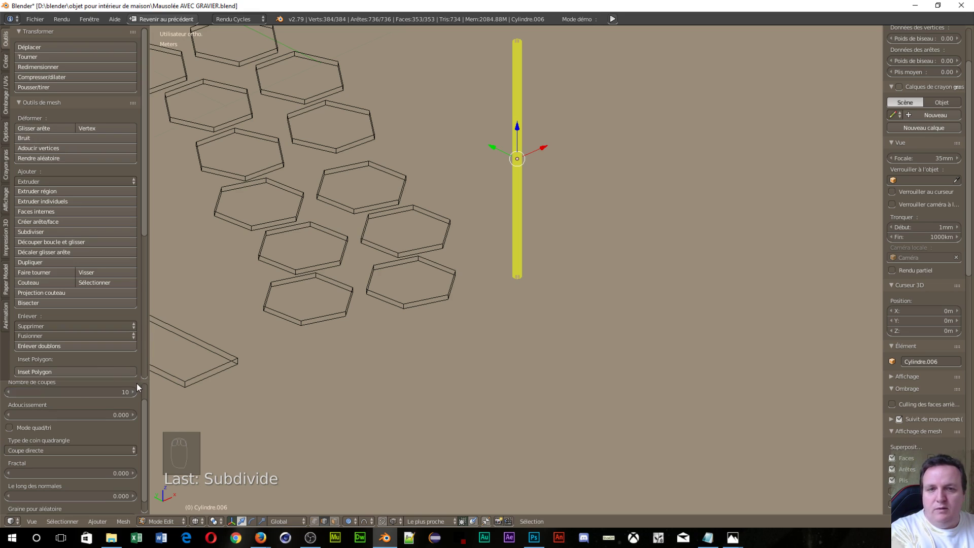
Switch to vertex selection and select only the third ring of vertices down from the cylinder's upper end
key(ctrl+Tab)
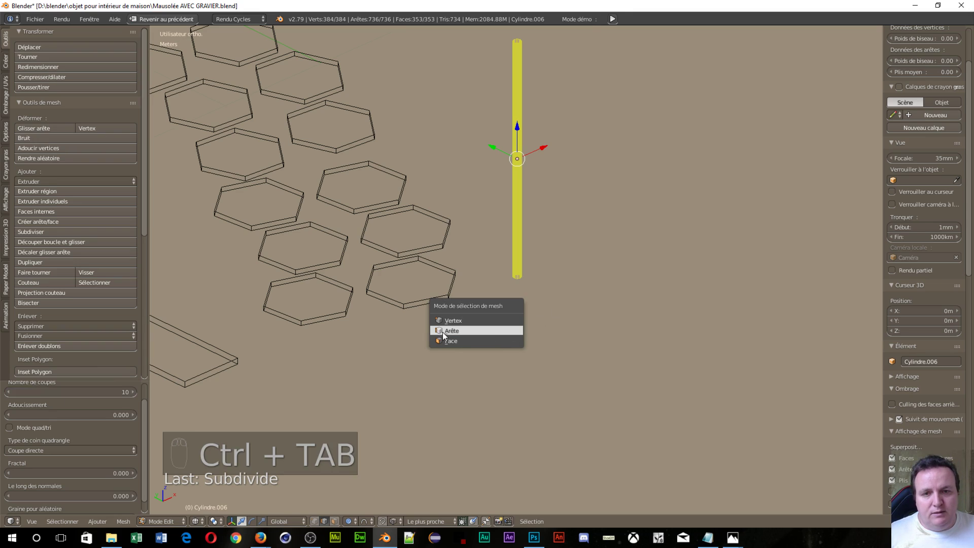
click(456, 324)
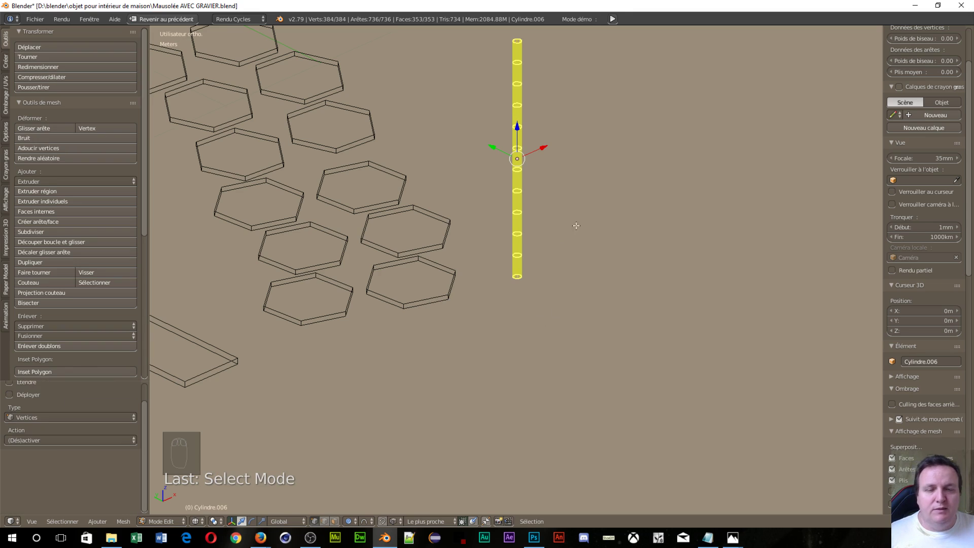
scroll(577, 148, down, 3)
scroll(591, 176, up, 1)
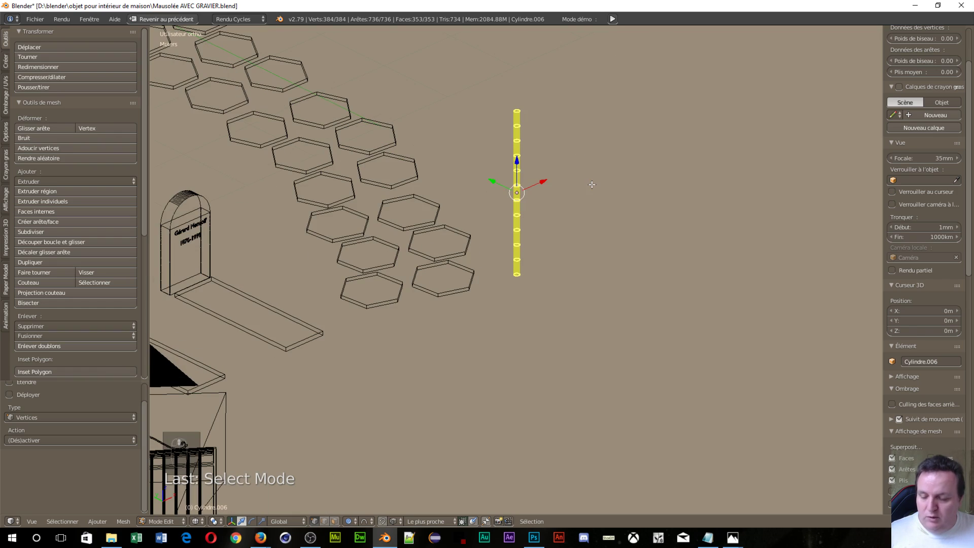
key(a)
scroll(582, 187, up, 6)
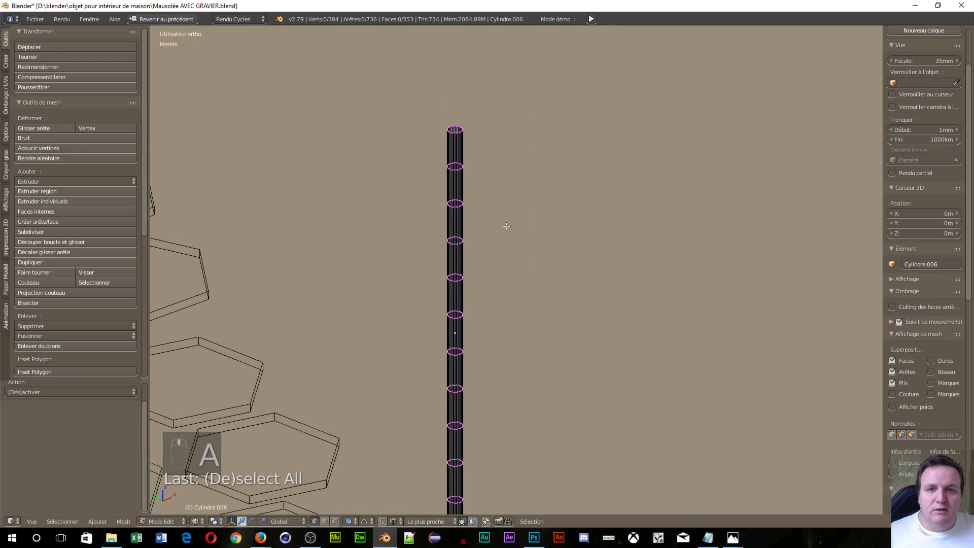
key(b)
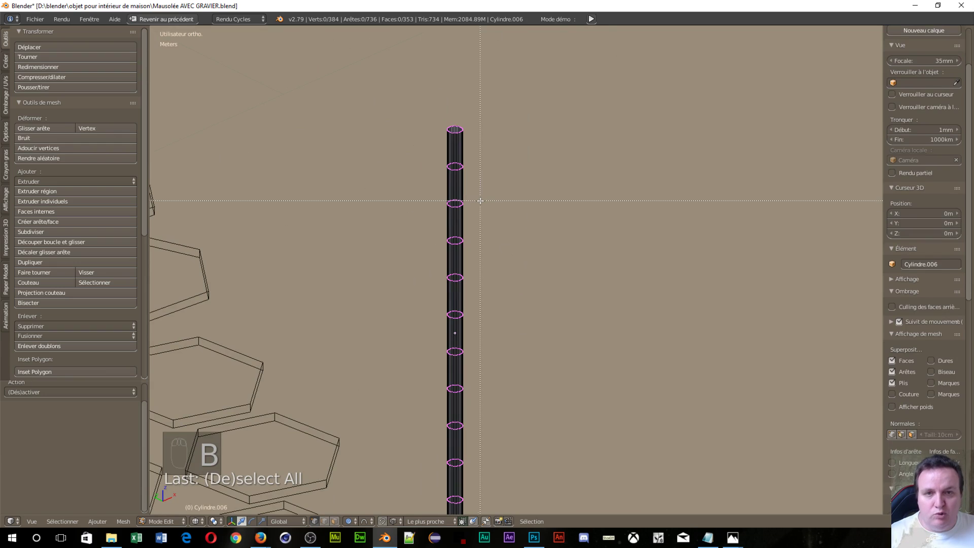
drag(476, 198, 439, 211)
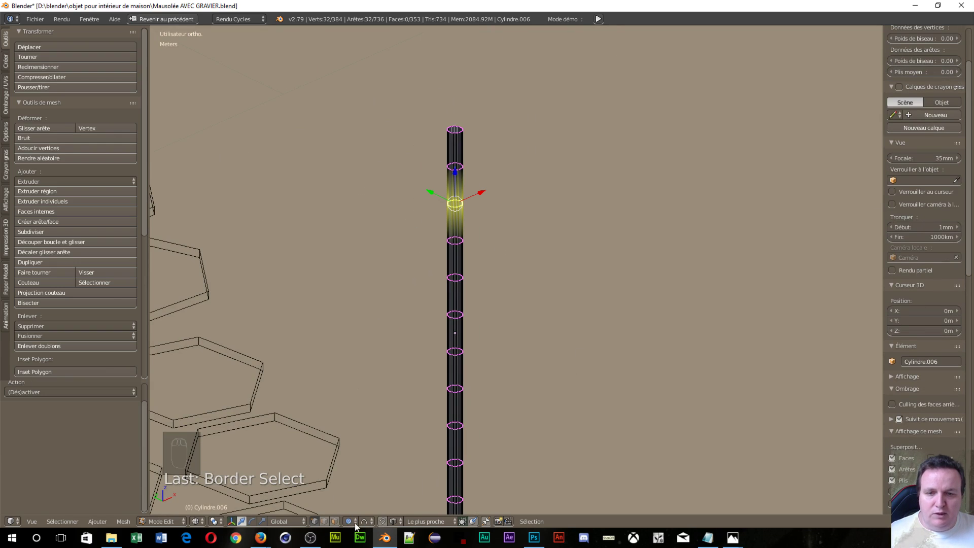
Set the proportional editing falloff to Adoucir and move the selected ring about -2.4 cm along X
click(363, 526)
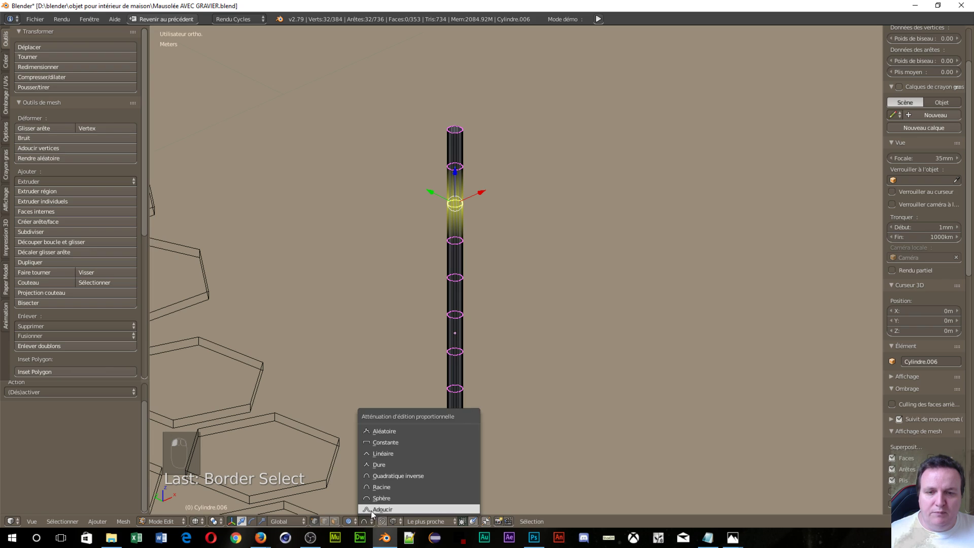
click(370, 510)
drag(481, 192, 478, 196)
middle_drag(479, 196, 409, 193)
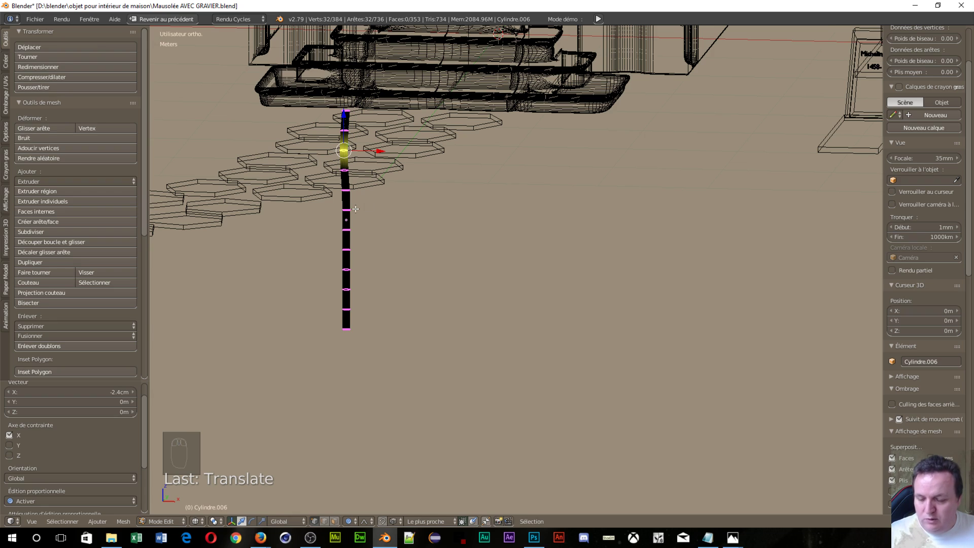
Select only the sixth ring of vertices from the cylinder's upper end and move it about -2.77 cm along X
key(a)
key(b)
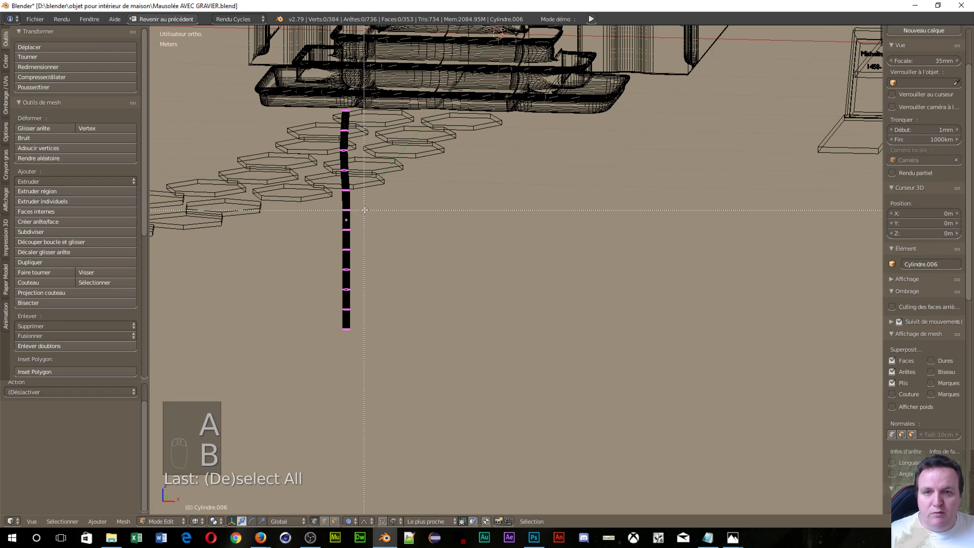
mouse_move(364, 205)
mouse_down()
mouse_move(331, 214)
mouse_move(379, 215)
mouse_up()
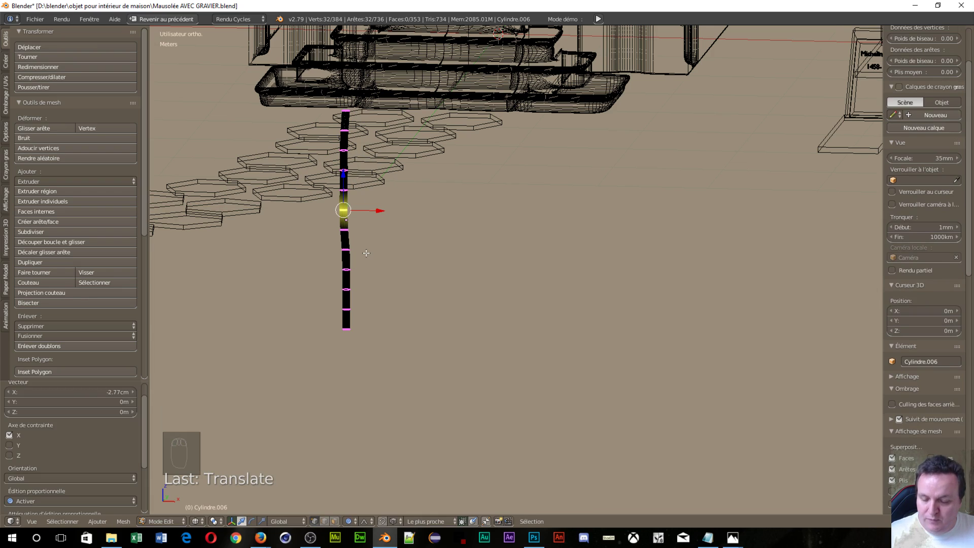
Select only the eighth ring of vertices from the upper end and move it about 8.39 cm along Y
key(a)
key(b)
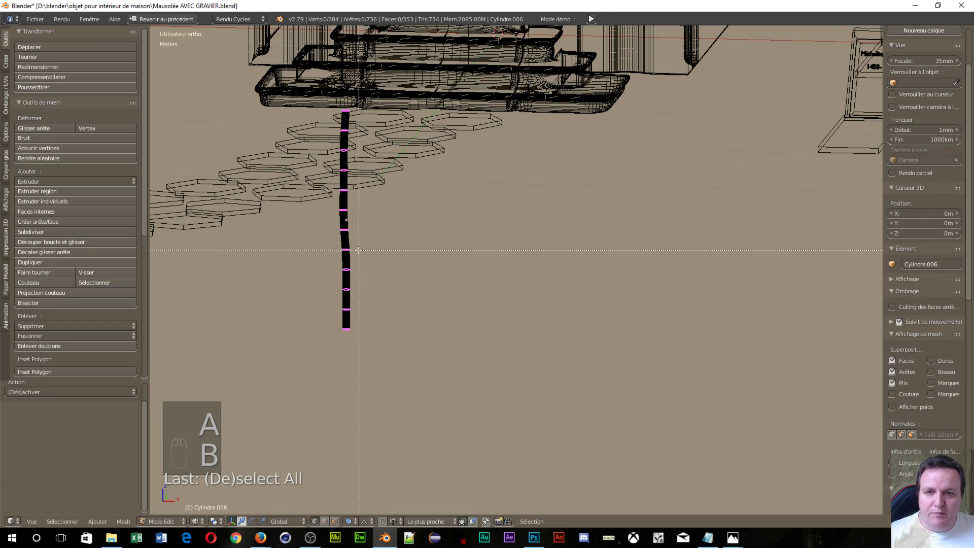
drag(337, 239, 362, 264)
middle_drag(362, 265, 433, 301)
drag(401, 282, 401, 276)
middle_drag(401, 275, 382, 231)
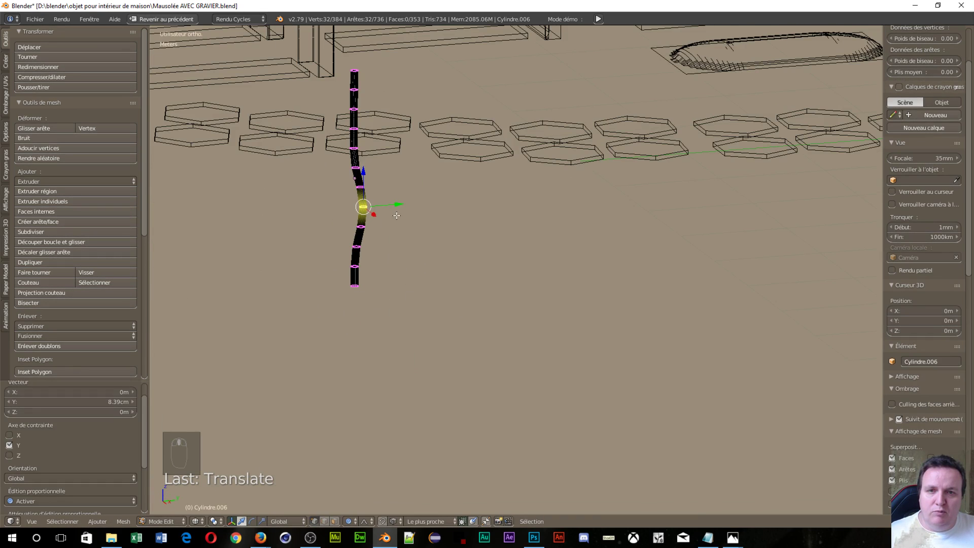
Shift the selected eighth ring back about -8.23 cm along Y
drag(399, 205, 389, 208)
middle_drag(390, 207, 426, 213)
scroll(502, 202, up, 4)
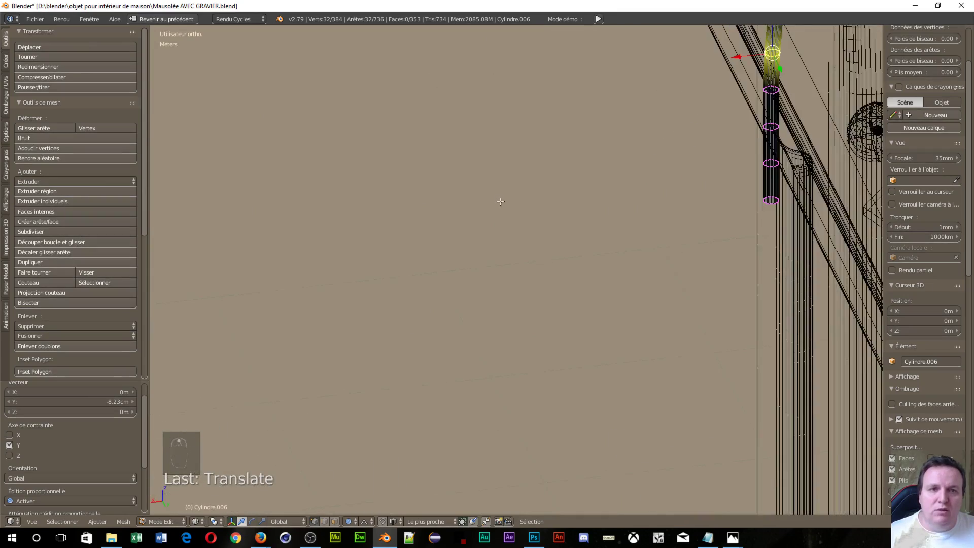
middle_drag(502, 198, 360, 248)
scroll(453, 209, down, 3)
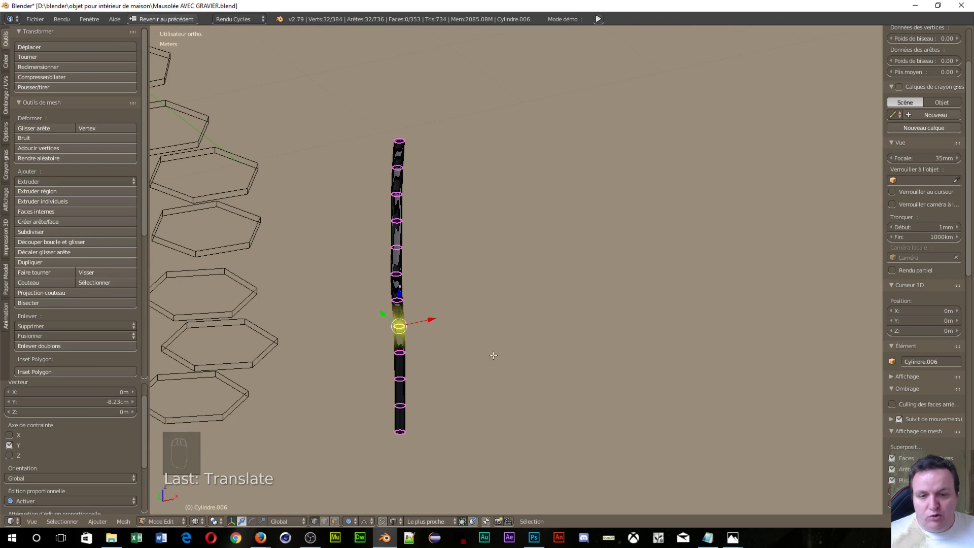
Return to Object Mode, move the bent cylinder to layer 11, and display only that layer
key(Tab)
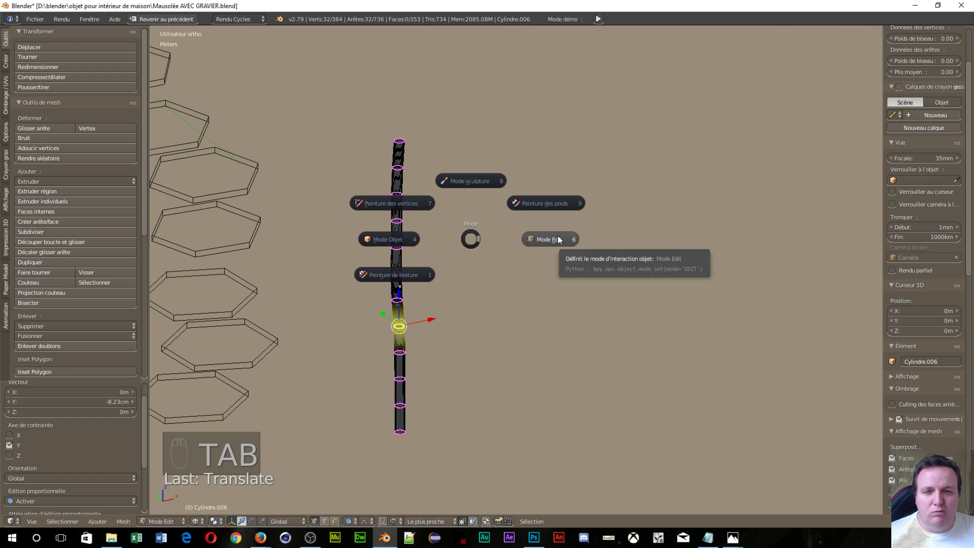
click(416, 242)
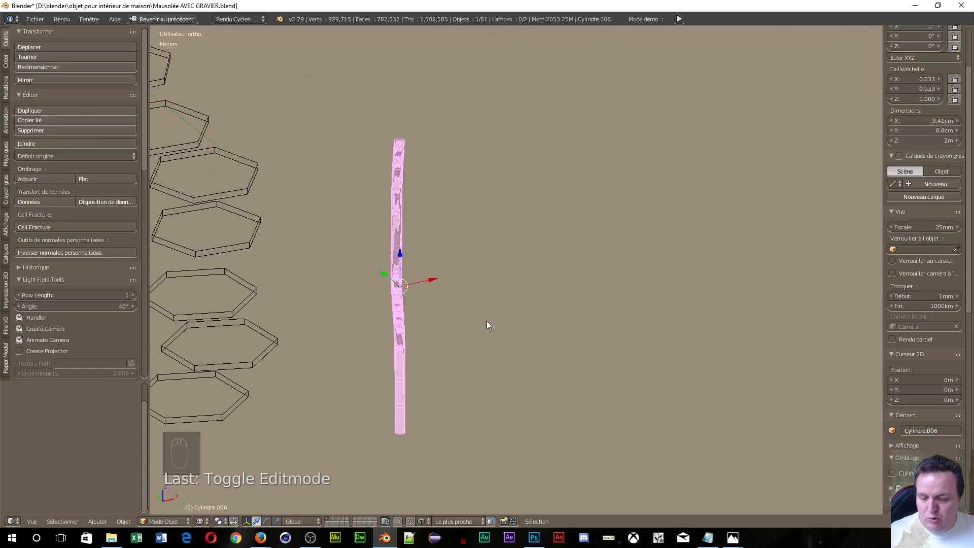
key(m)
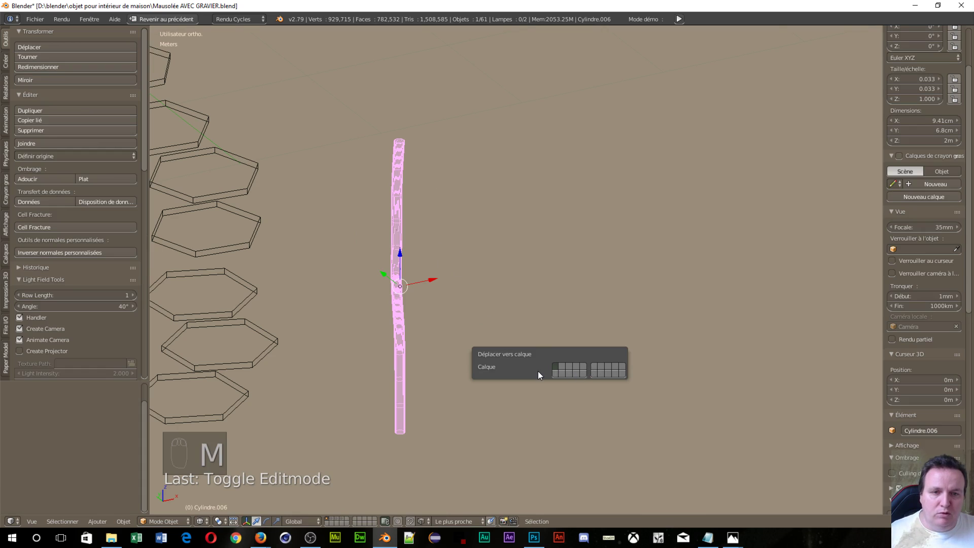
click(555, 375)
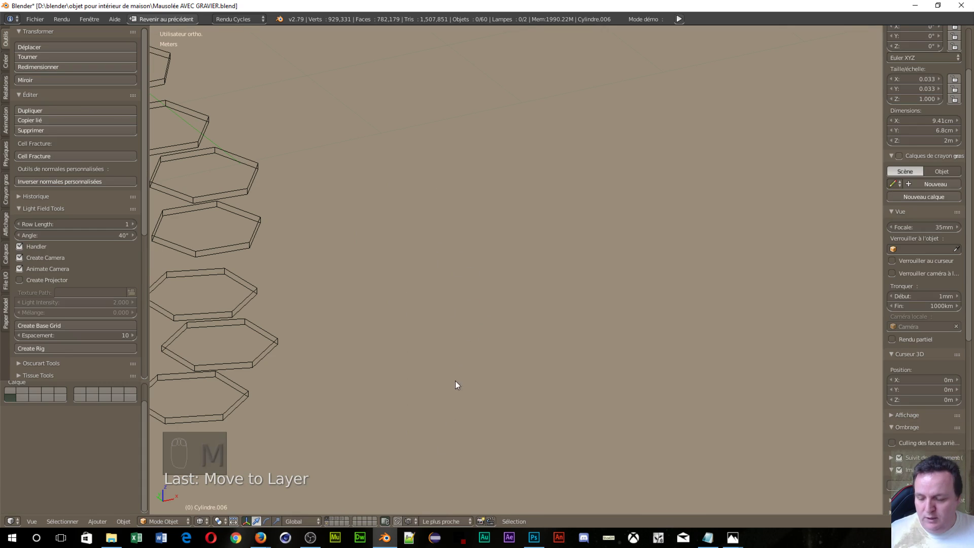
click(328, 522)
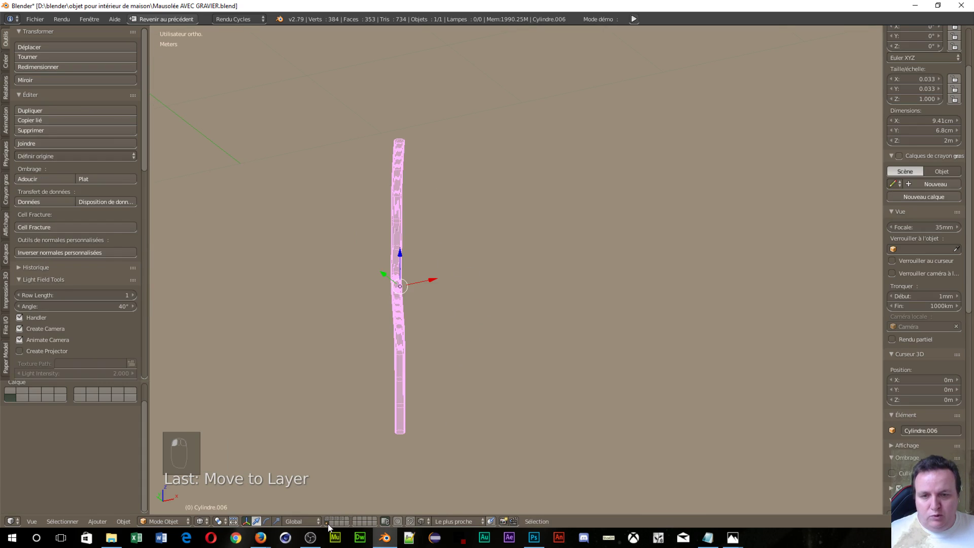
shift+middle_drag(461, 282, 523, 219)
Restore the full multi-area layout and lighten the World background colour from black to mid grey
key(shift+space)
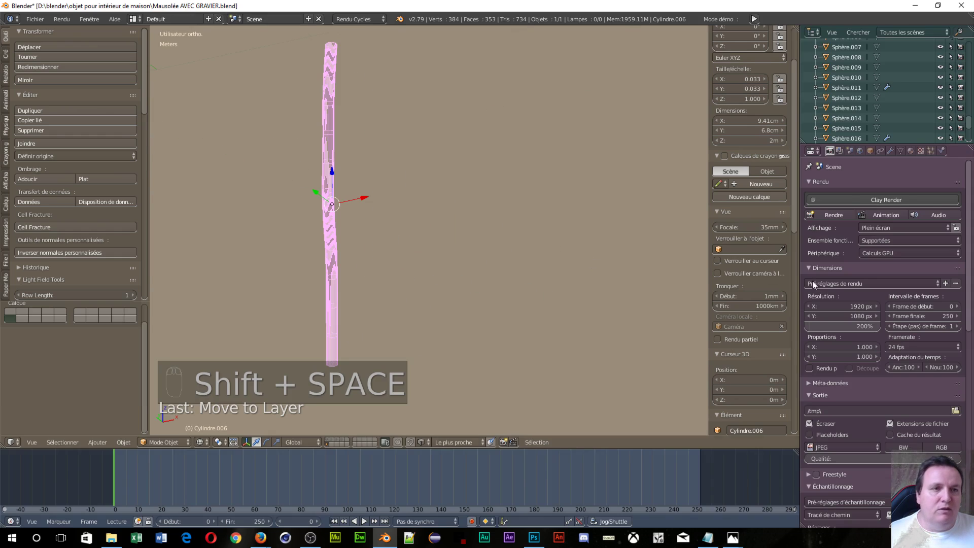
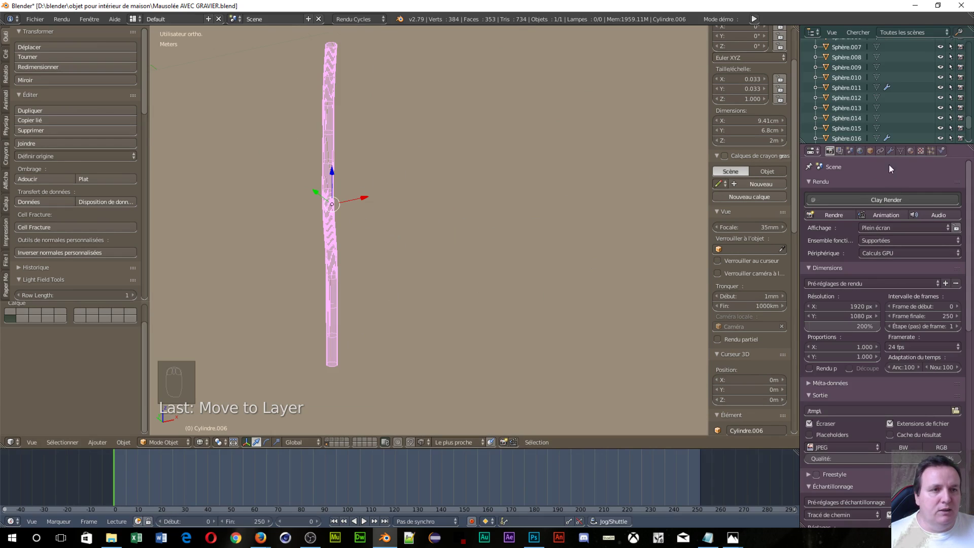
click(860, 150)
click(905, 258)
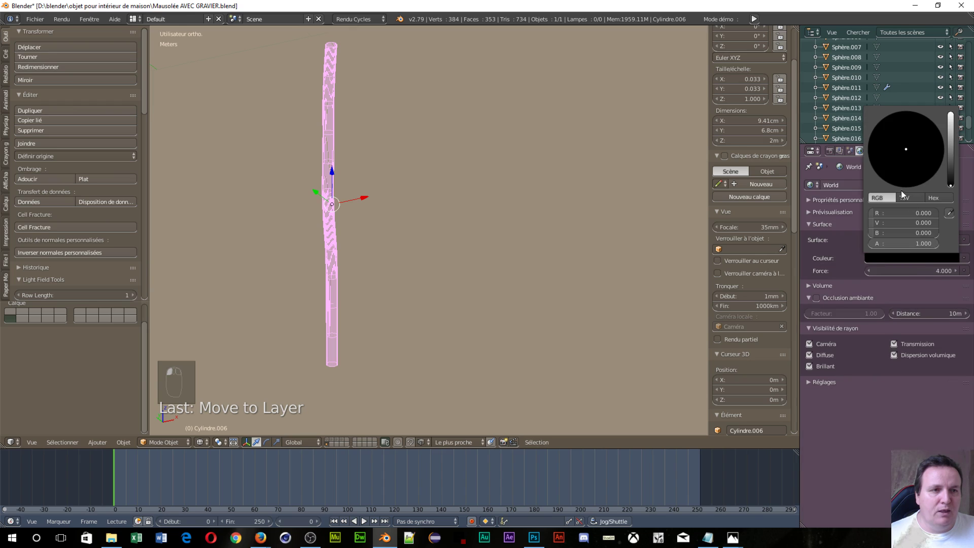
click(950, 151)
In the front view, select all of the cylinder's geometry in Edit Mode and UV-map it with Projeter depuis vue
middle_drag(504, 187, 406, 195)
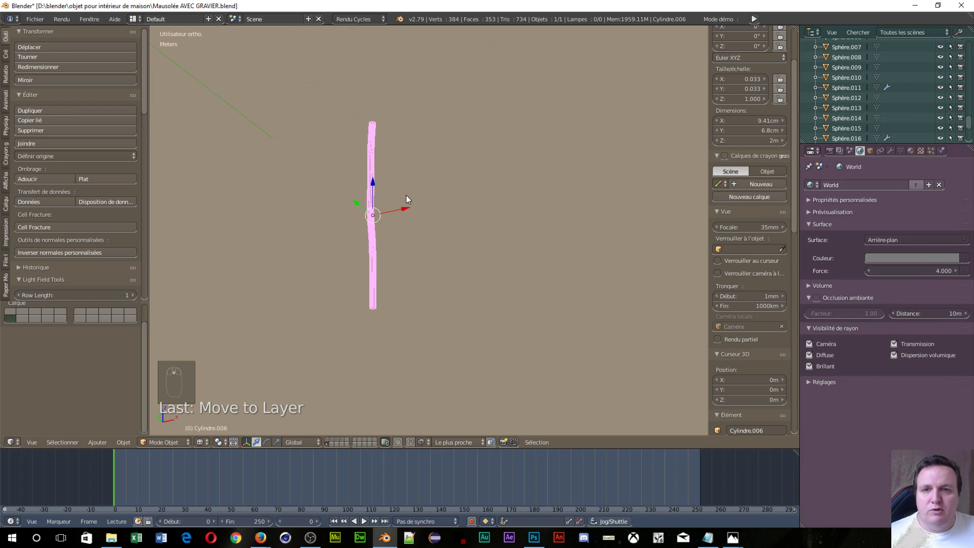
middle_drag(469, 223, 431, 236)
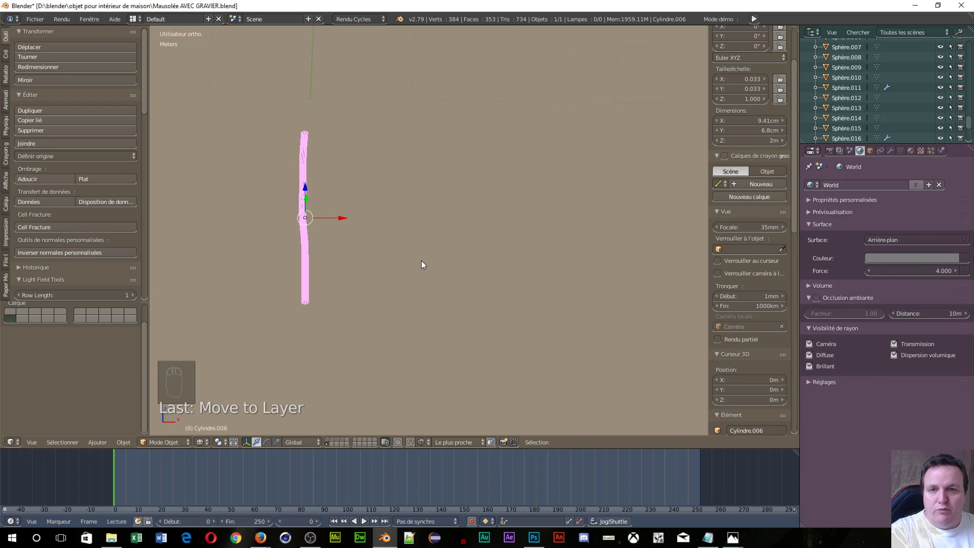
key(KP_1)
key(Tab)
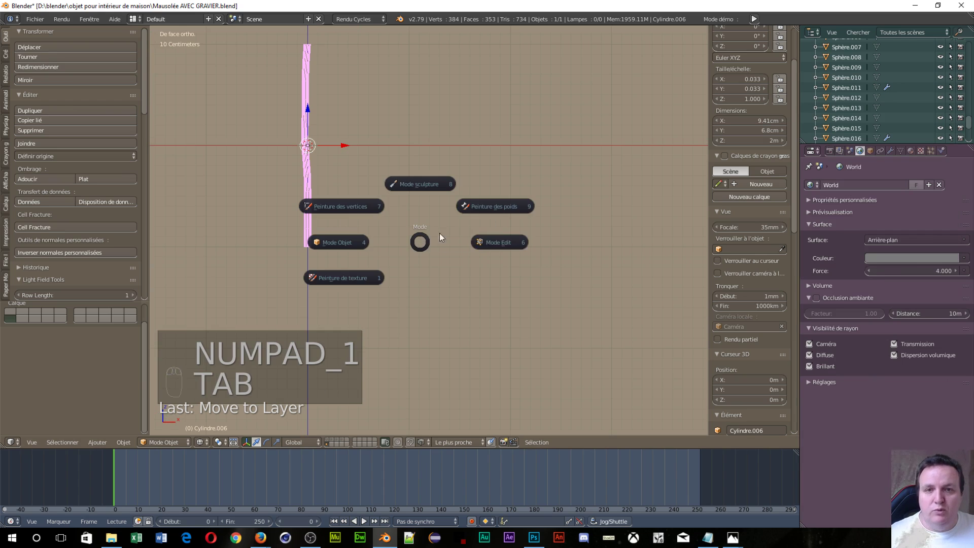
click(501, 243)
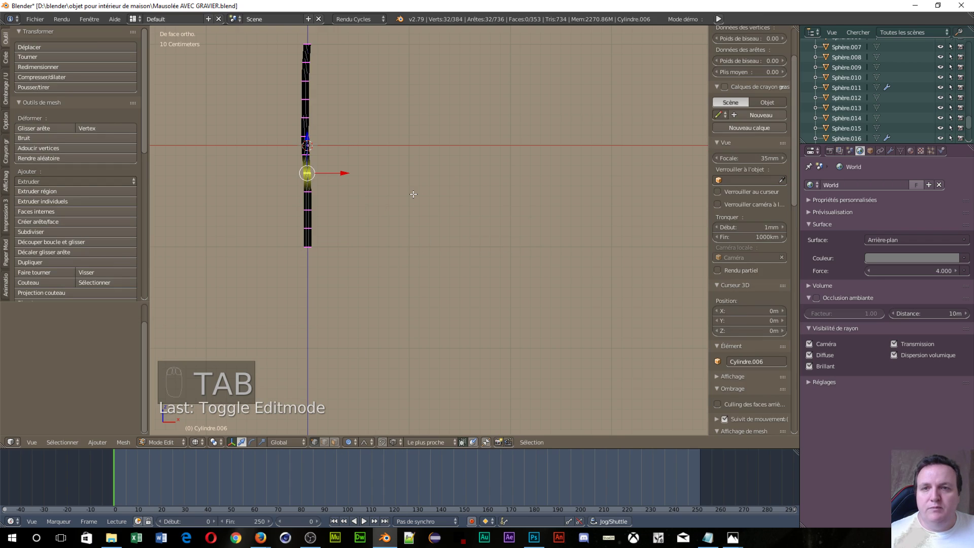
key(a)
key(a)
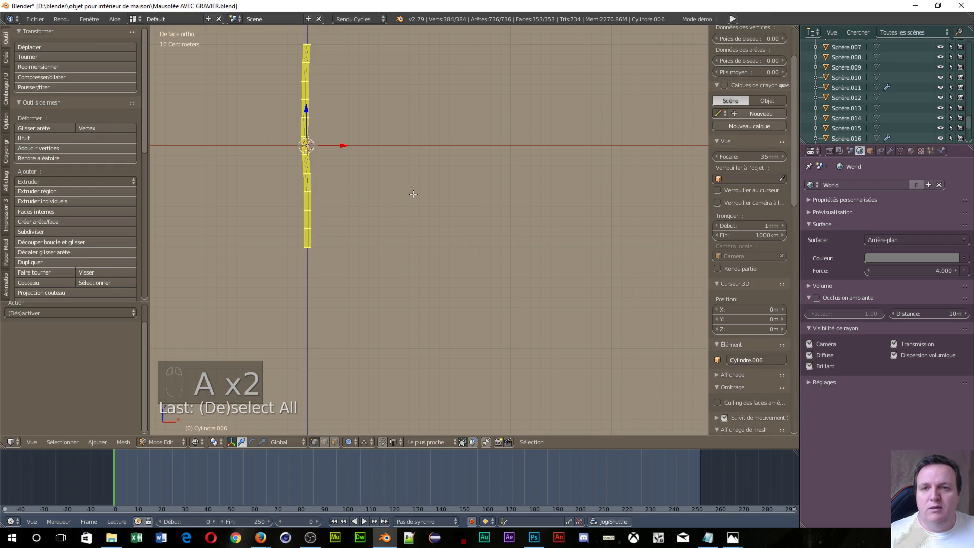
key(u)
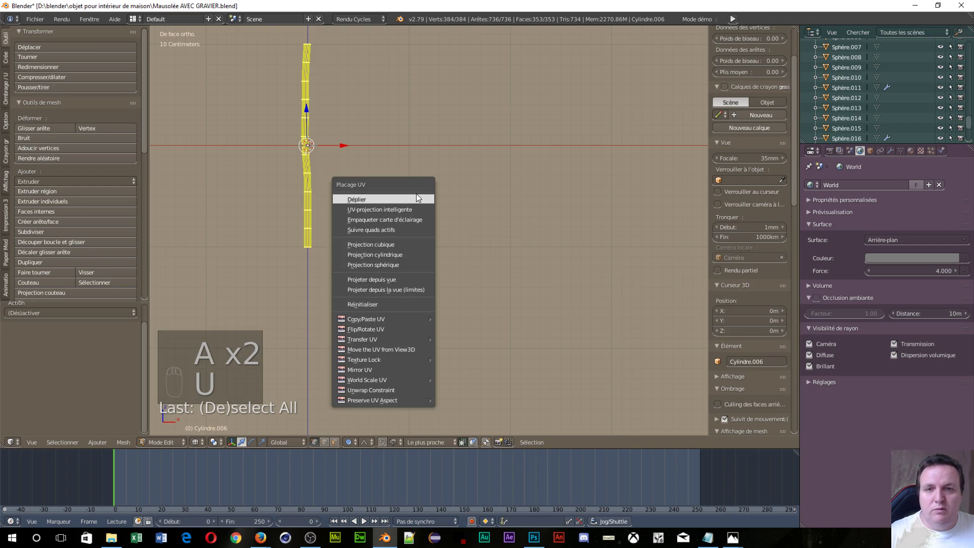
click(394, 277)
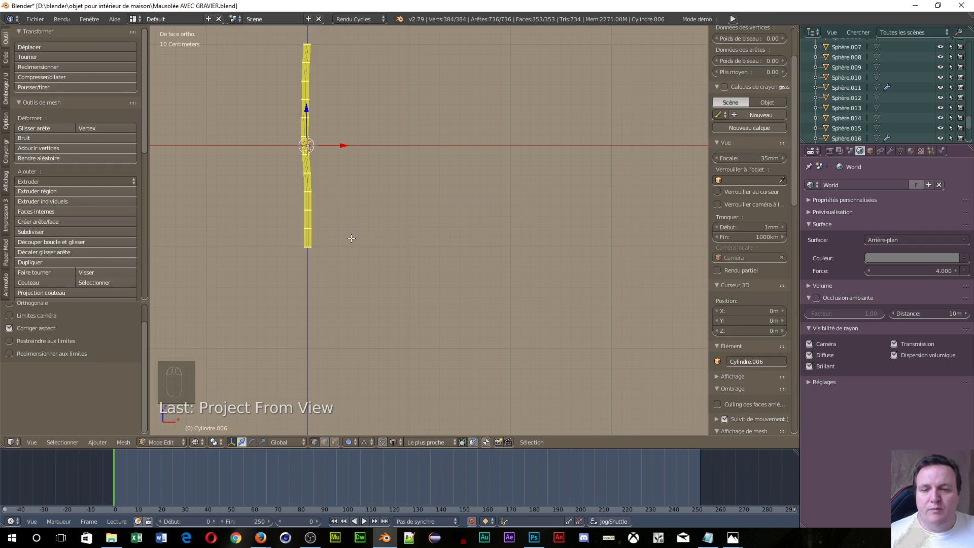
Display the 3D view in rendered shading with perspective projection and inspect the cylinder's full length
scroll(351, 237, down, 3)
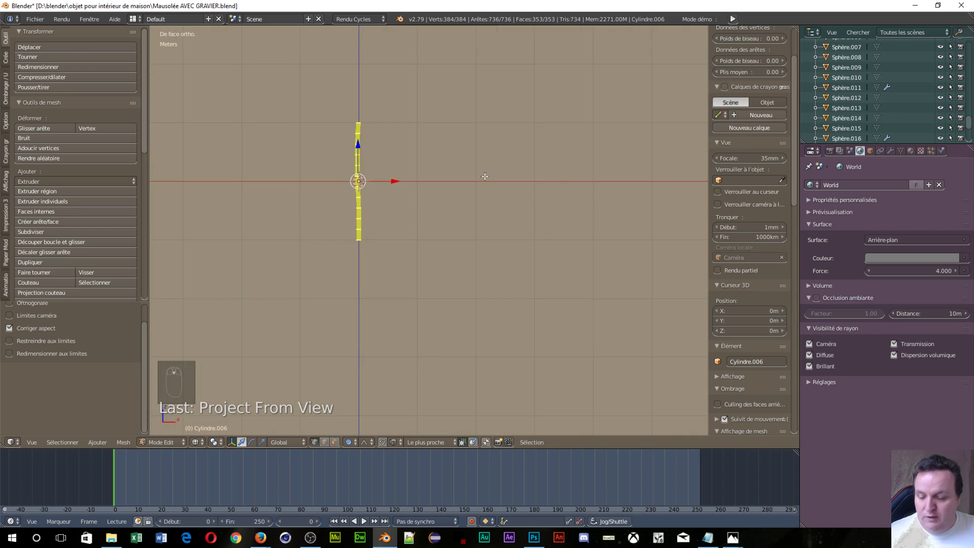
key(shift+z)
scroll(386, 243, up, 3)
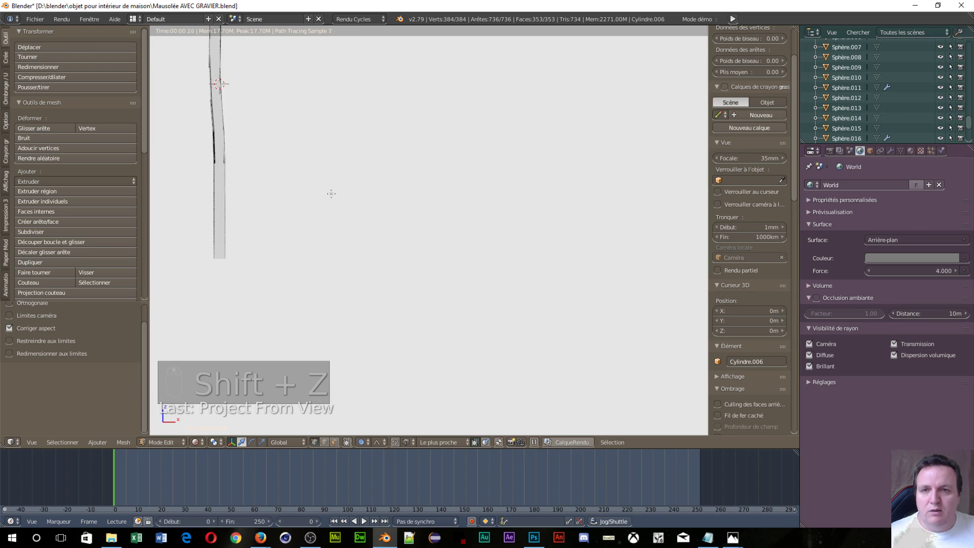
key(KP_5)
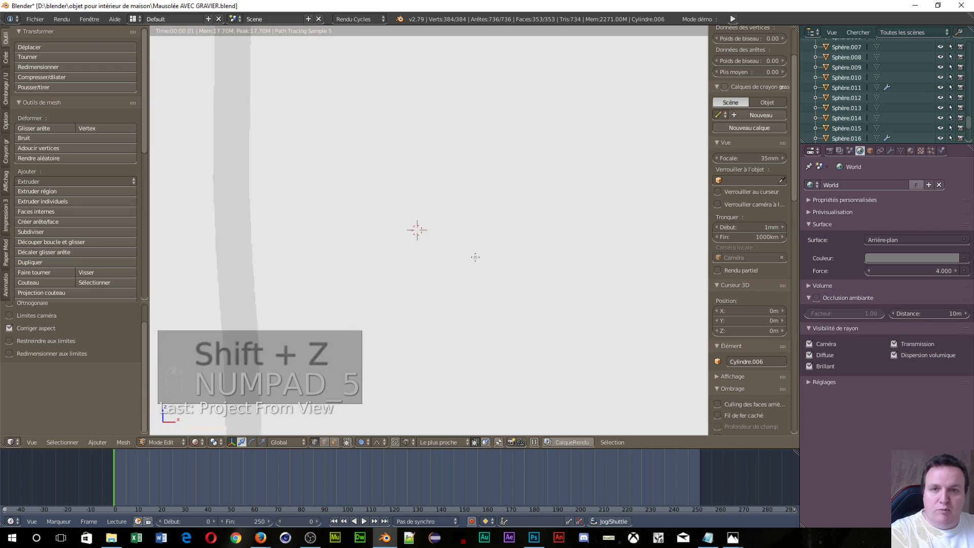
scroll(431, 204, down, 5)
scroll(434, 205, up, 2)
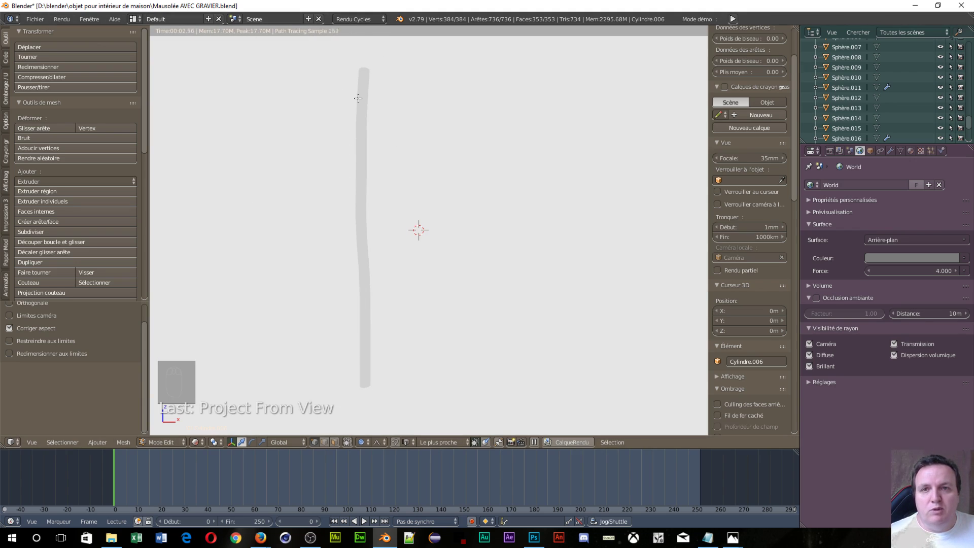
scroll(534, 209, down, 2)
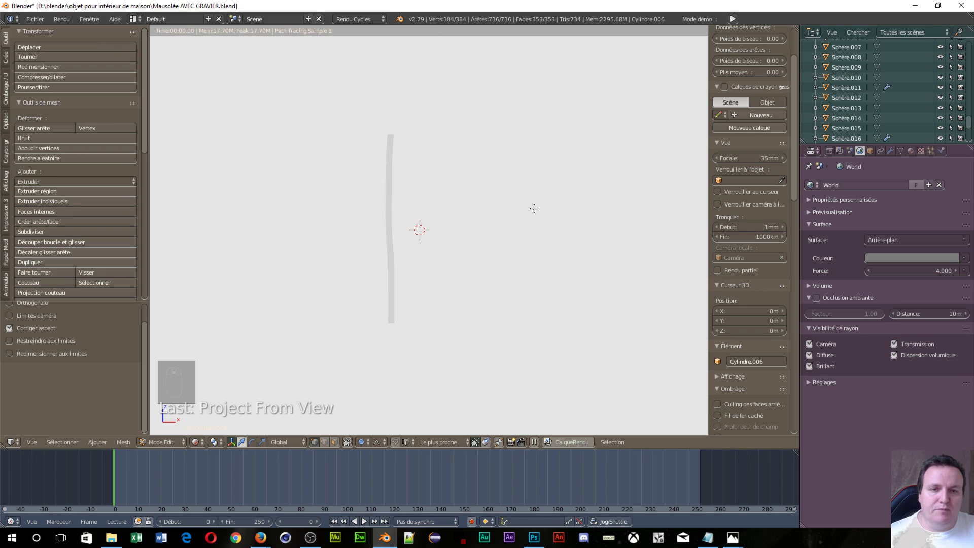
scroll(534, 208, up, 2)
scroll(534, 208, down, 1)
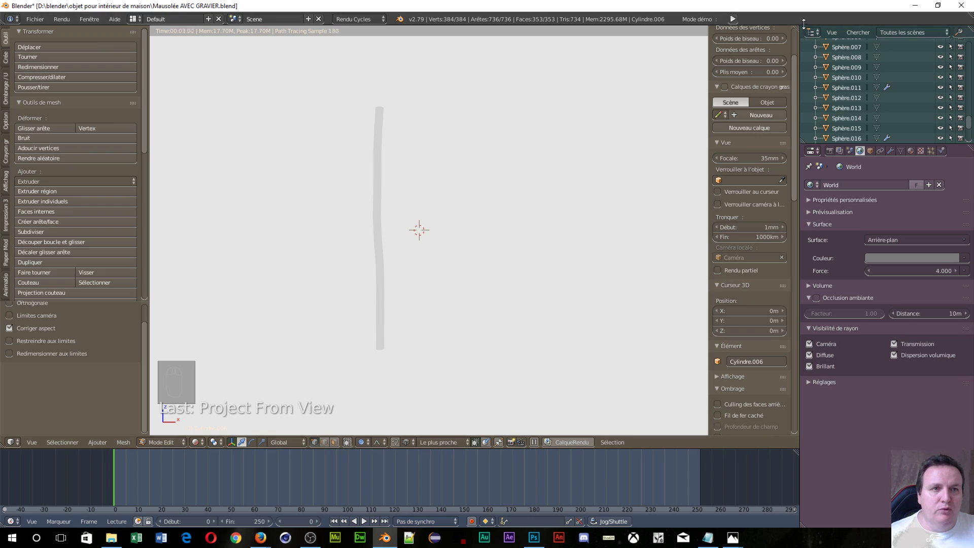
Split the 3D view vertically, turn the new area into a node editor, and hide its properties sidebar
drag(794, 26, 494, 461)
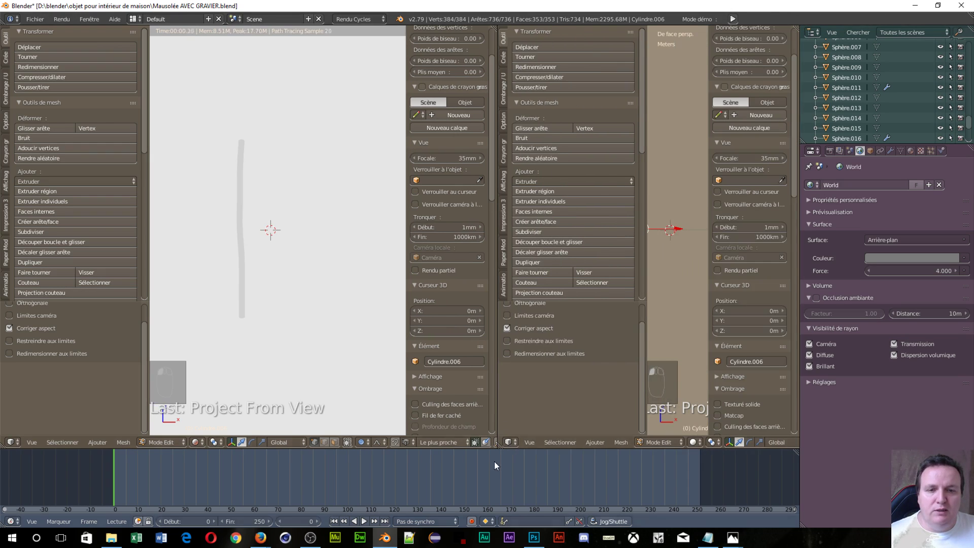
click(509, 442)
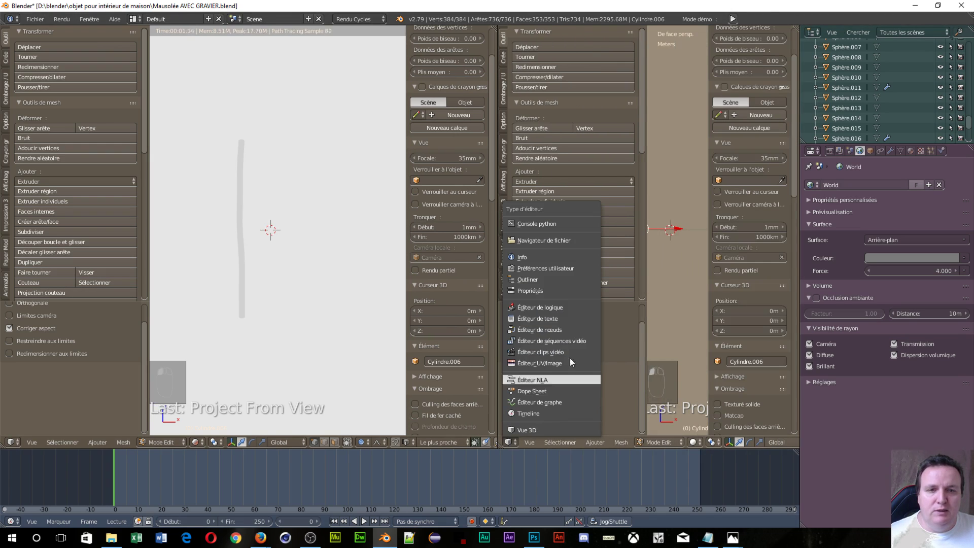
click(537, 330)
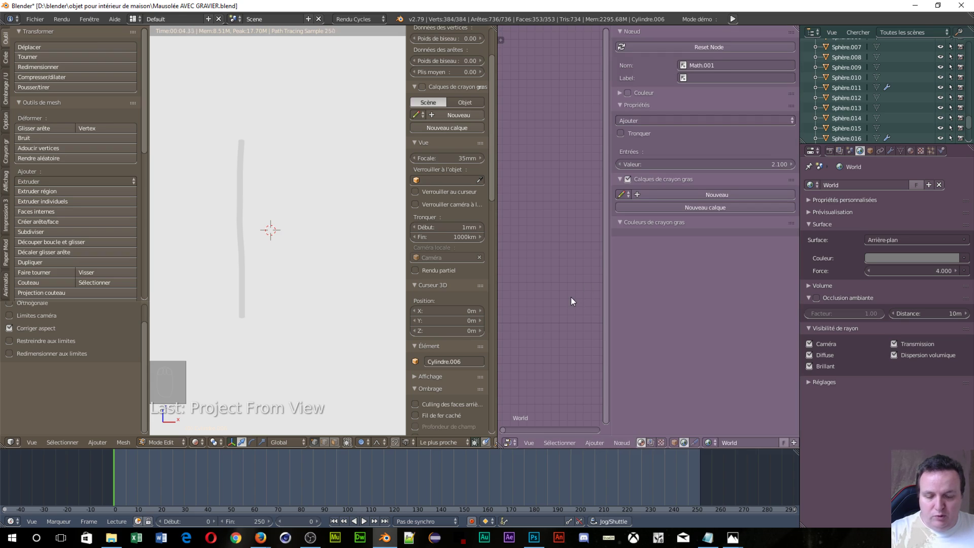
key(n)
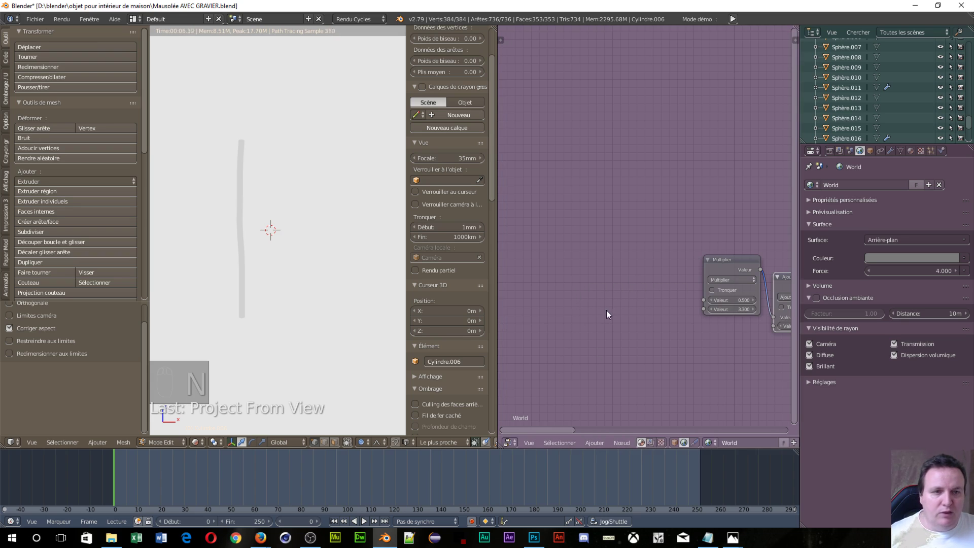
scroll(607, 309, down, 2)
Switch the node editor to object shaders, create a new material for the cylinder, and frame its nodes
click(673, 443)
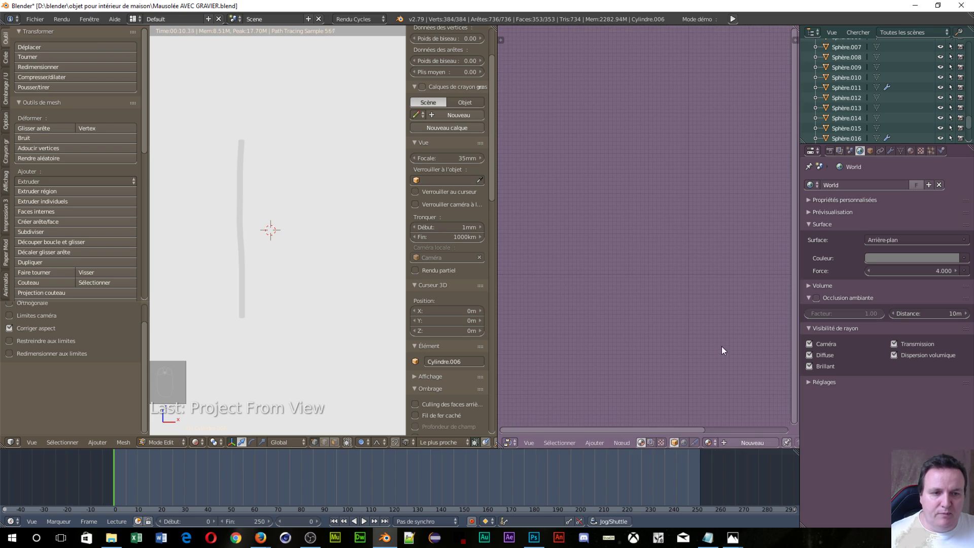
click(747, 444)
key(Home)
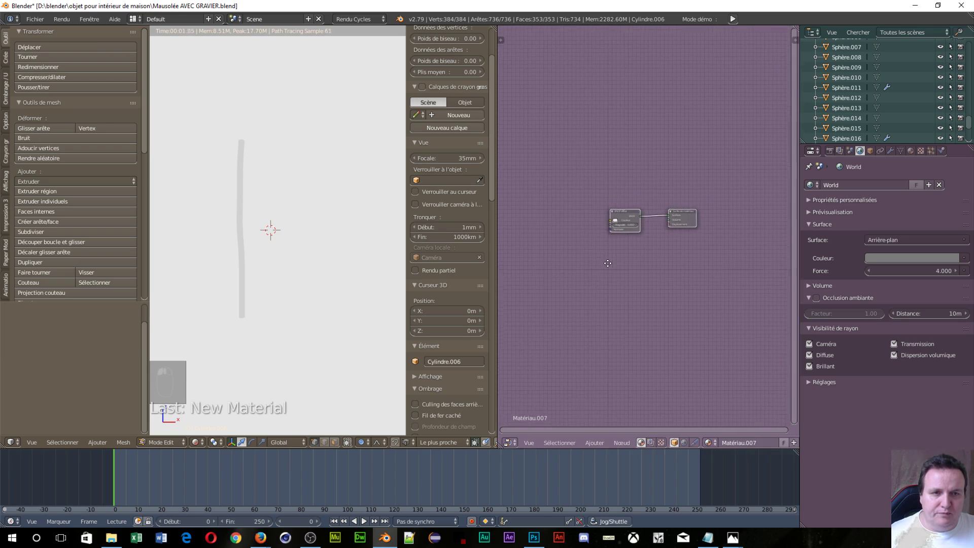
Delete the default shader node from the cylinder's material and add the -Plancher node group beside the material output
click(632, 217)
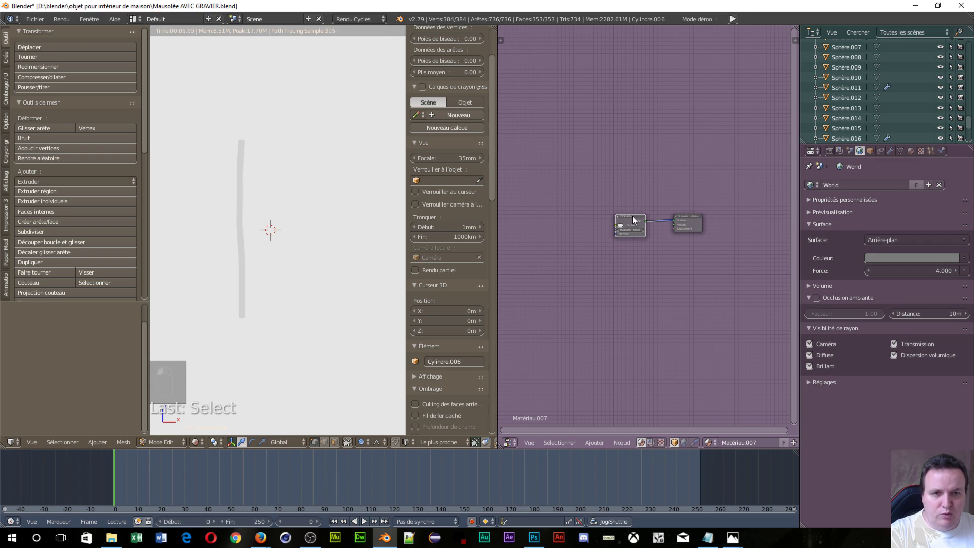
key(Delete)
key(shift+a)
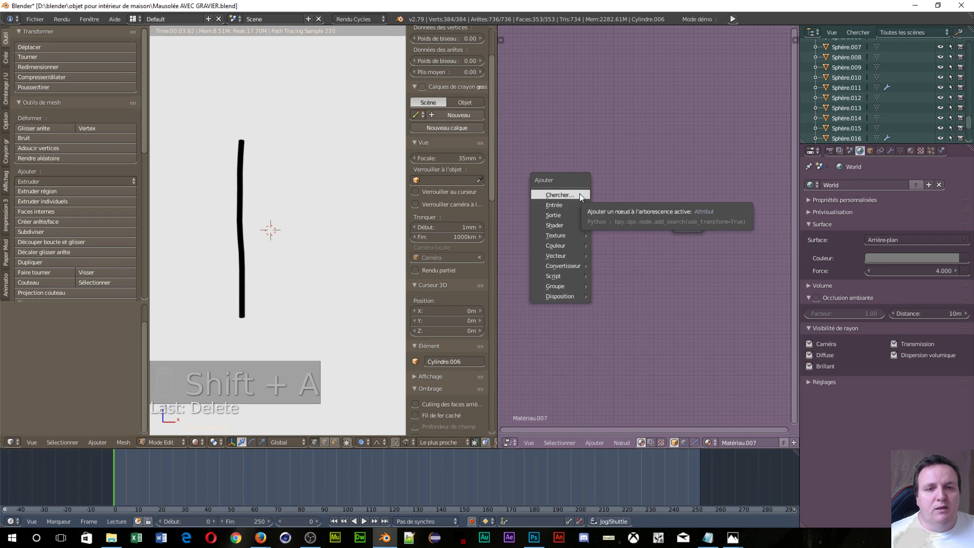
mouse_move(581, 288)
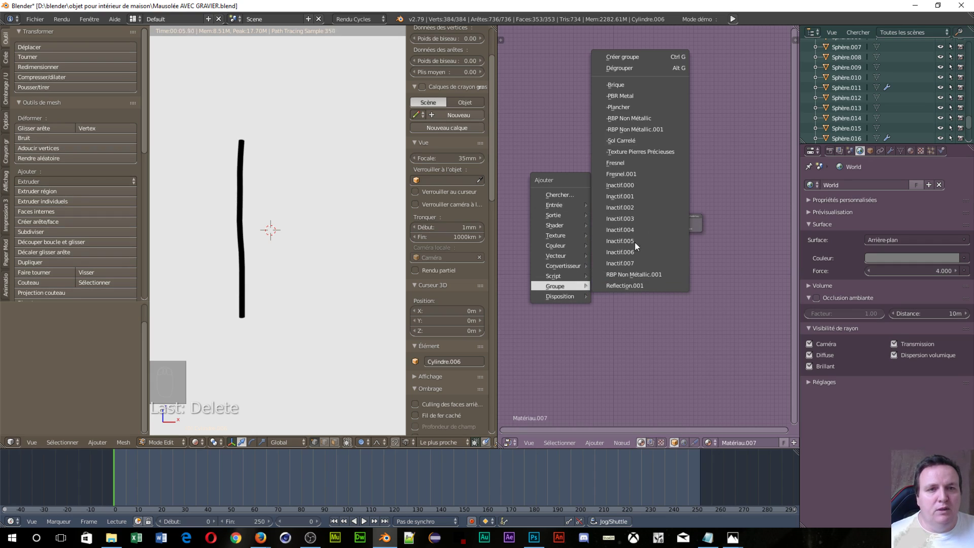
click(625, 107)
click(571, 148)
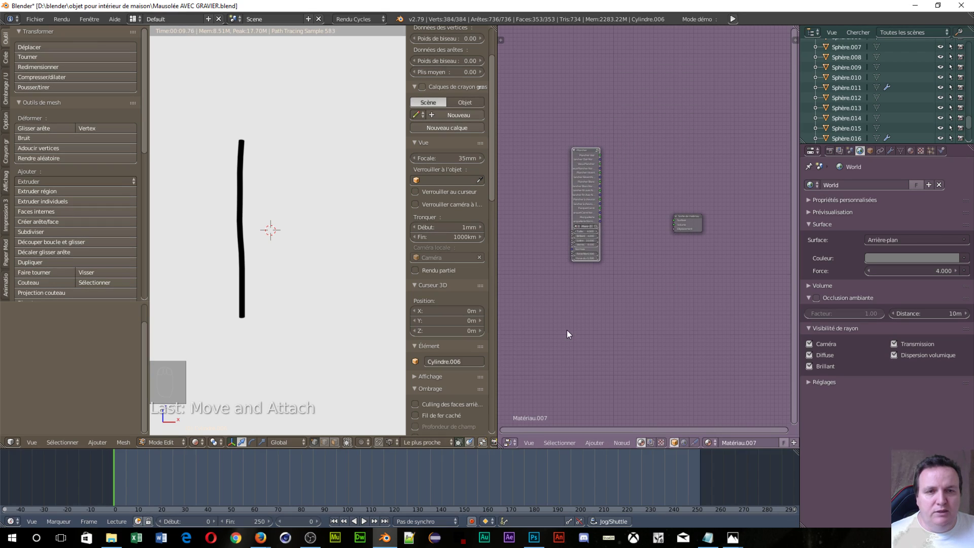
Link the group's Vieux Plancher output to Surface and Vieux Plancher Normal to Déplacement on the material output, and reposition the -Plancher node
scroll(567, 330, up, 4)
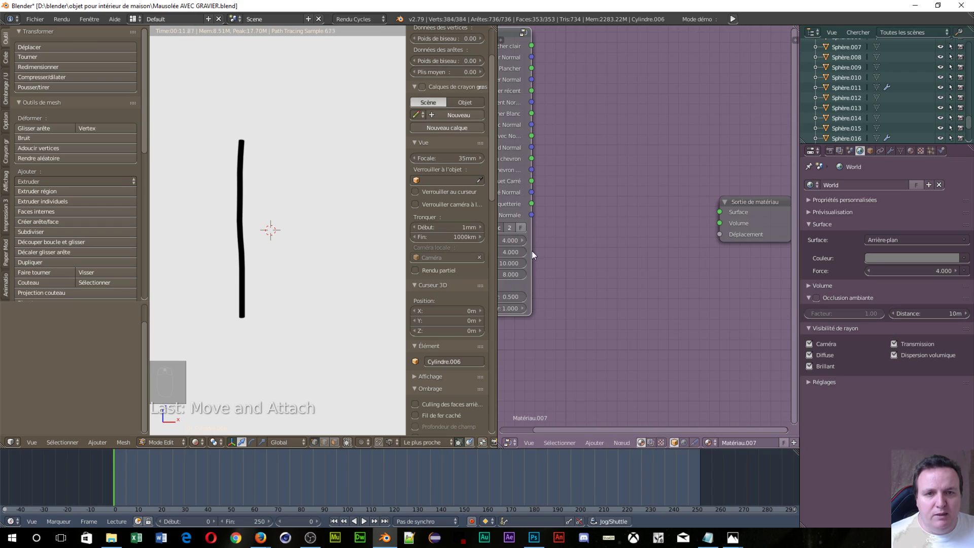
drag(531, 251, 591, 223)
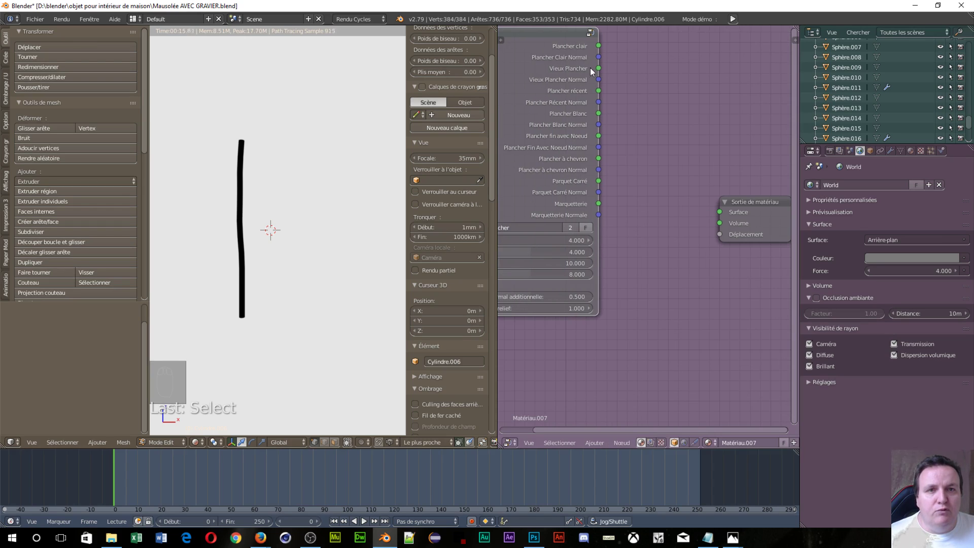
drag(599, 68, 720, 212)
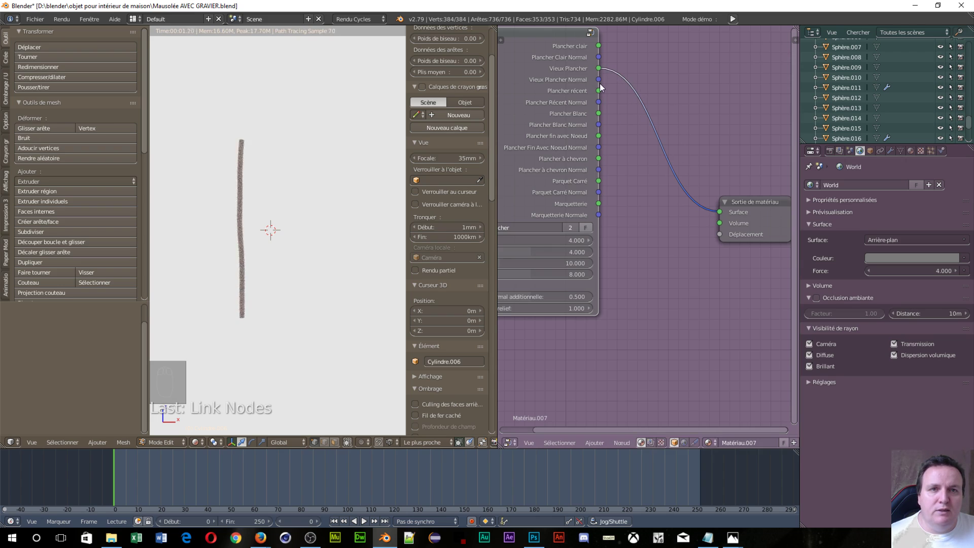
drag(599, 80, 719, 235)
scroll(279, 307, up, 4)
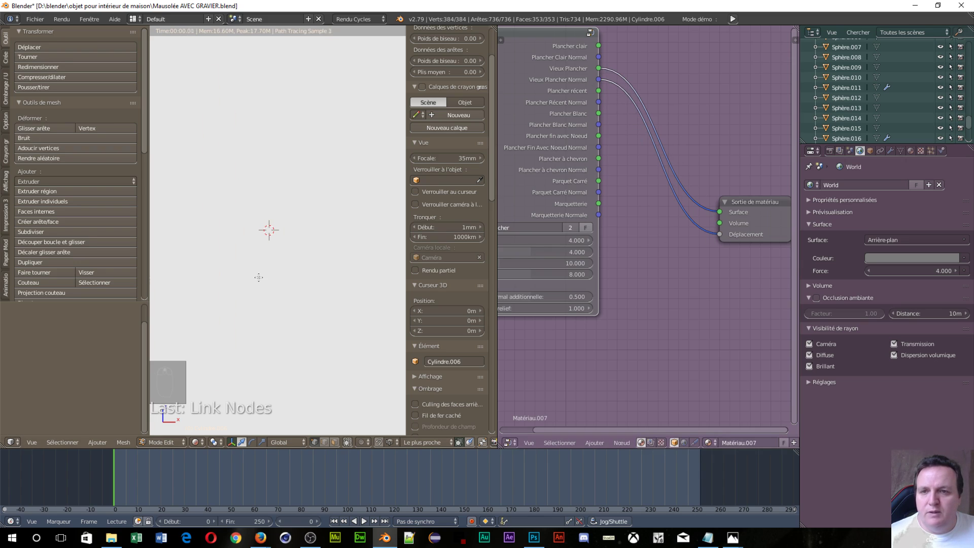
shift+middle_drag(282, 250, 332, 254)
scroll(342, 281, up, 4)
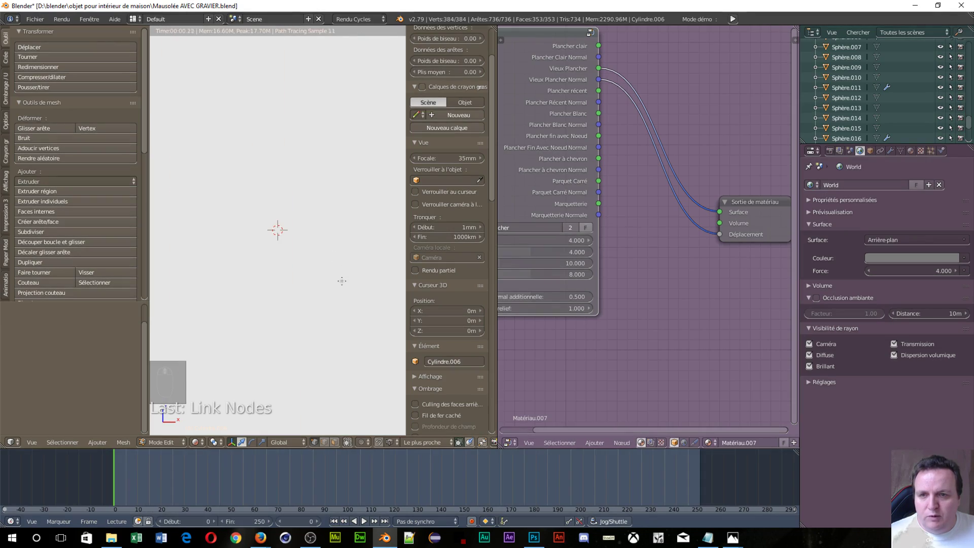
scroll(342, 281, down, 2)
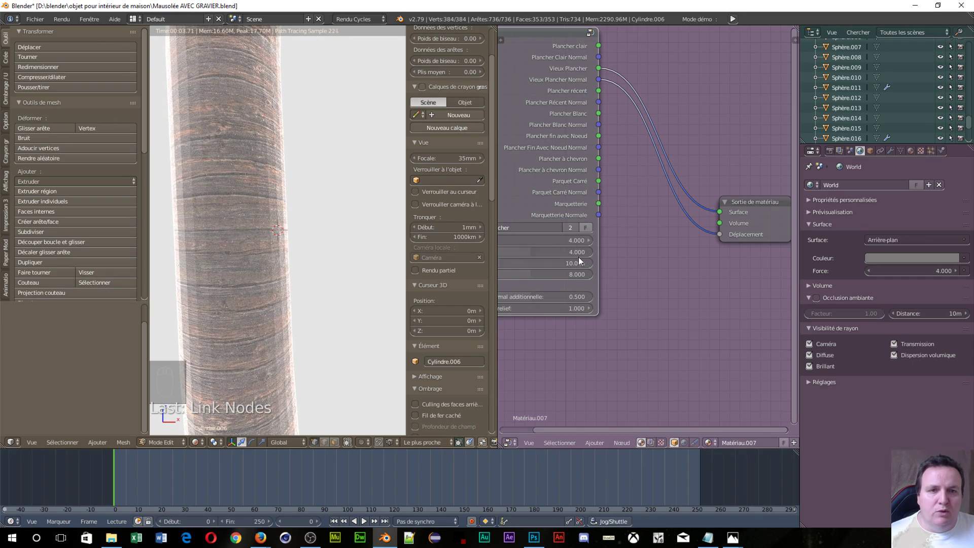
drag(516, 35, 571, 39)
scroll(637, 203, down, 2)
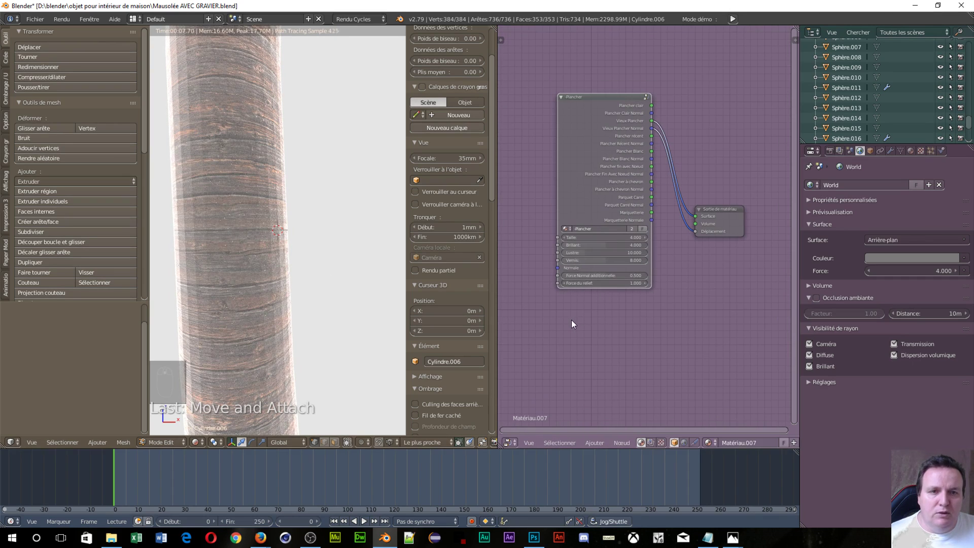
middle_drag(571, 319, 586, 304)
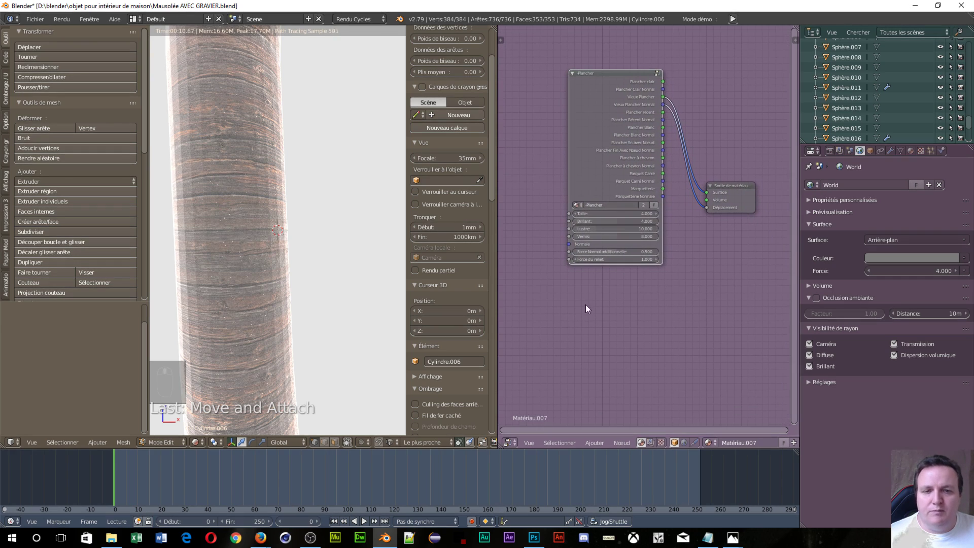
Switch the node editor area to the UV/Image editor and rotate the cylinder's UVs by 90°
click(515, 443)
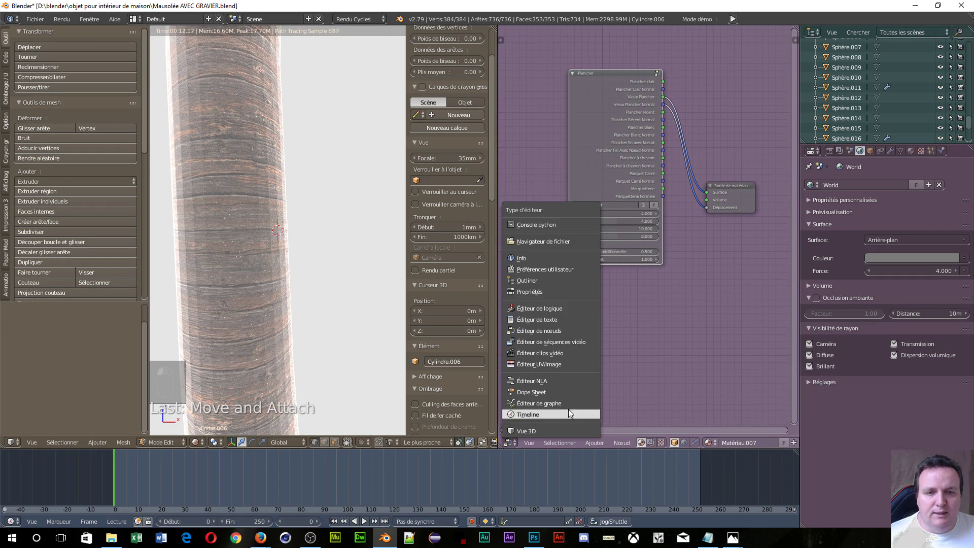
click(536, 364)
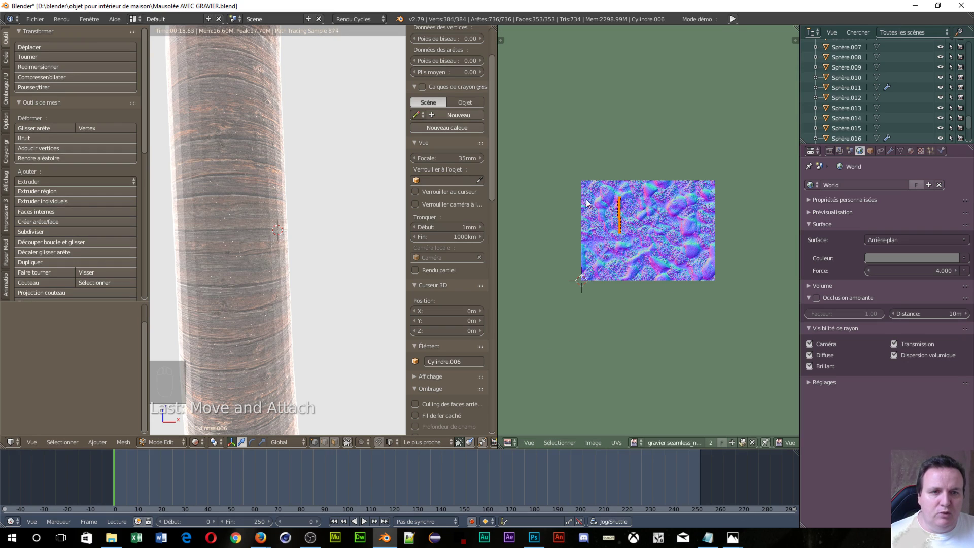
text(r)
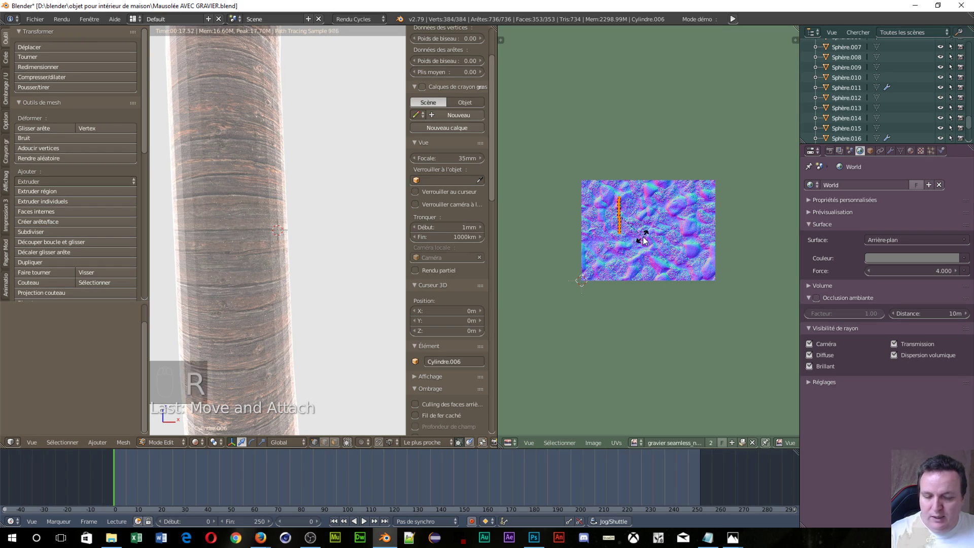
text(90)
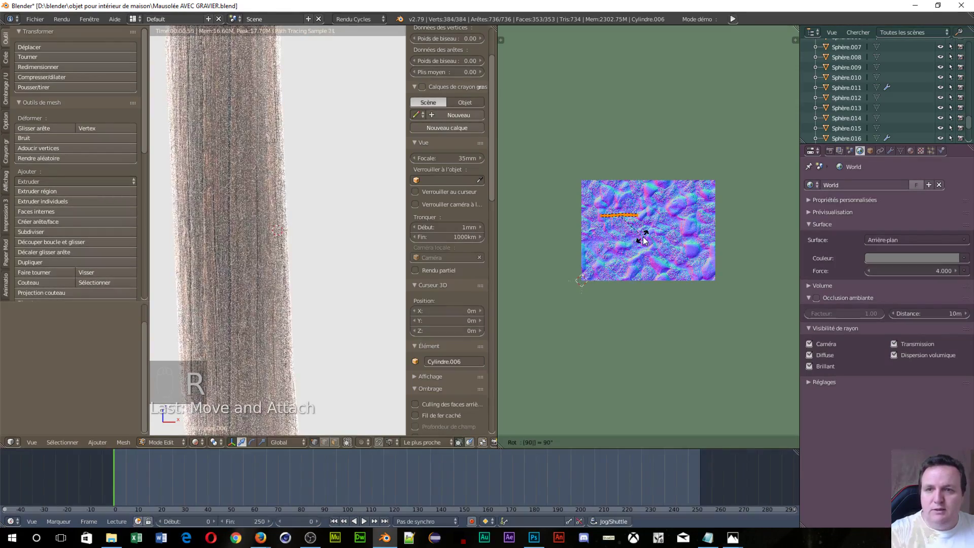
click(643, 239)
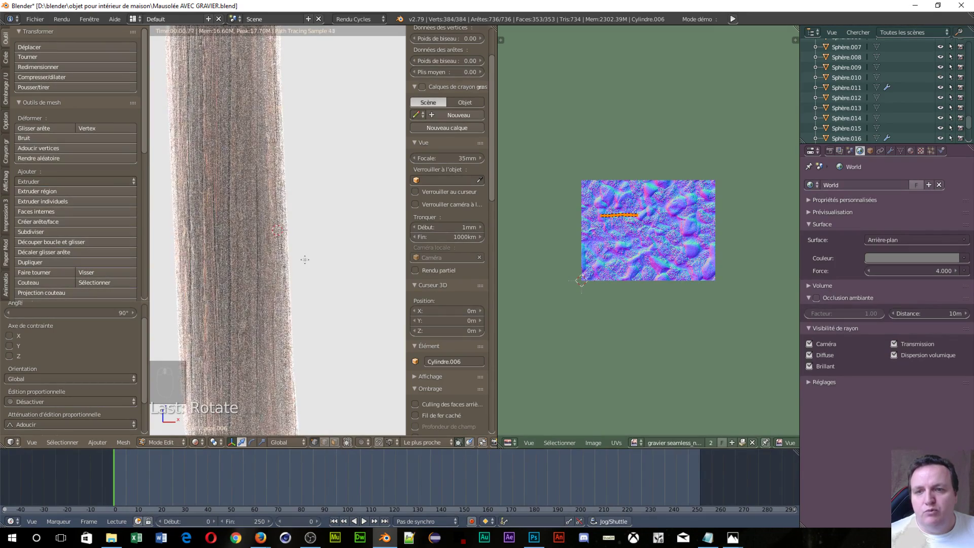
Return to the node editor and set the -Plancher node's Brillant to 2.800, Lustre to 0 and Vernis to 0
click(509, 442)
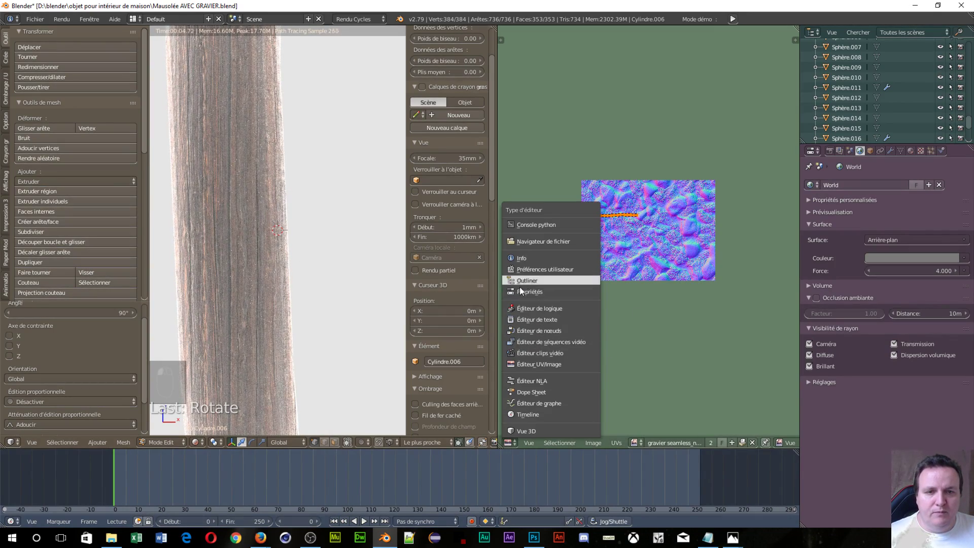
click(533, 331)
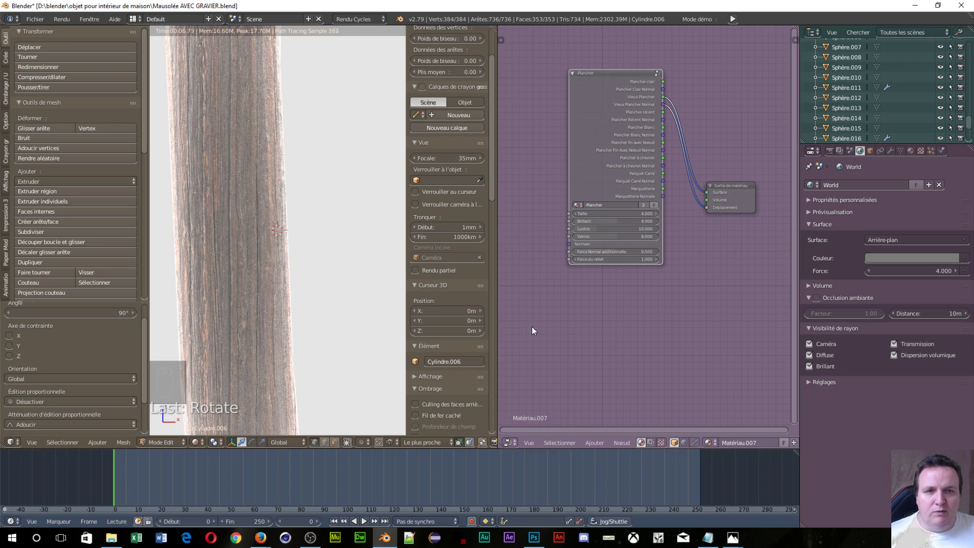
scroll(620, 212, up, 1)
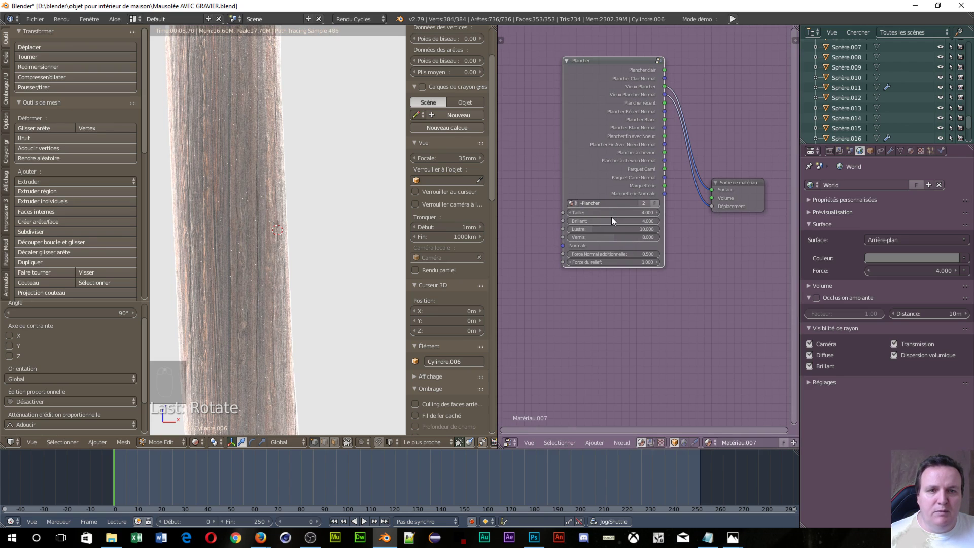
drag(608, 220, 564, 229)
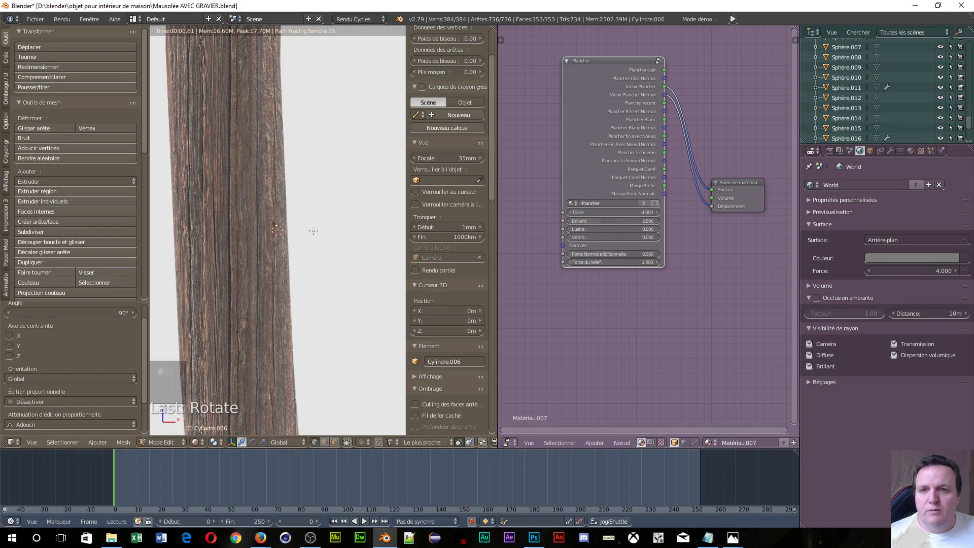
Examine the rendered wood texture along the cylinder, both close up and at its two ends
scroll(305, 228, down, 5)
scroll(278, 223, up, 3)
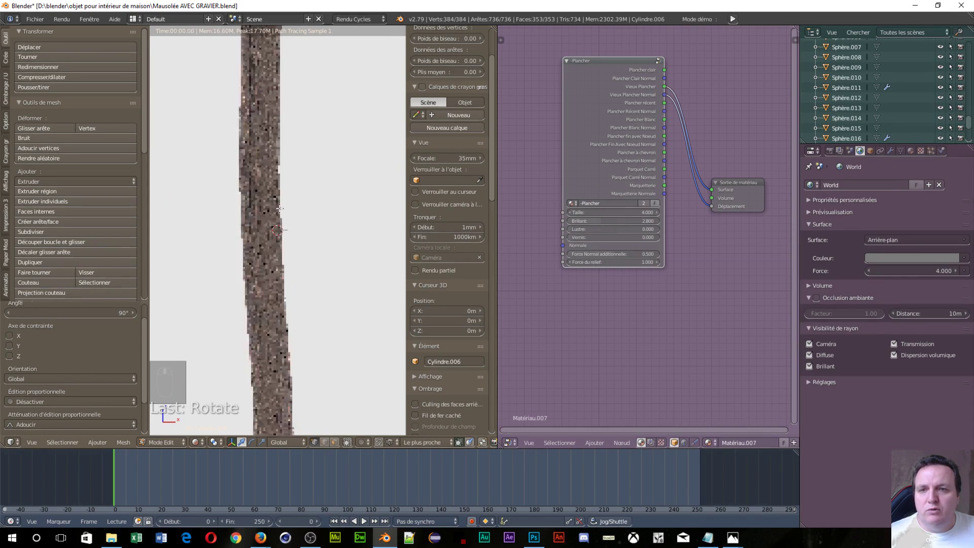
scroll(278, 208, up, 5)
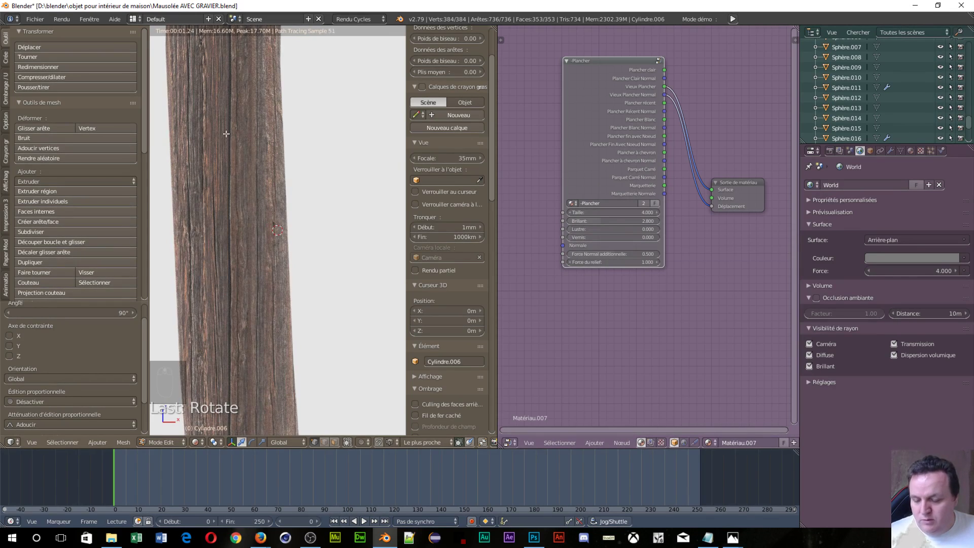
middle_drag(226, 134, 214, 397)
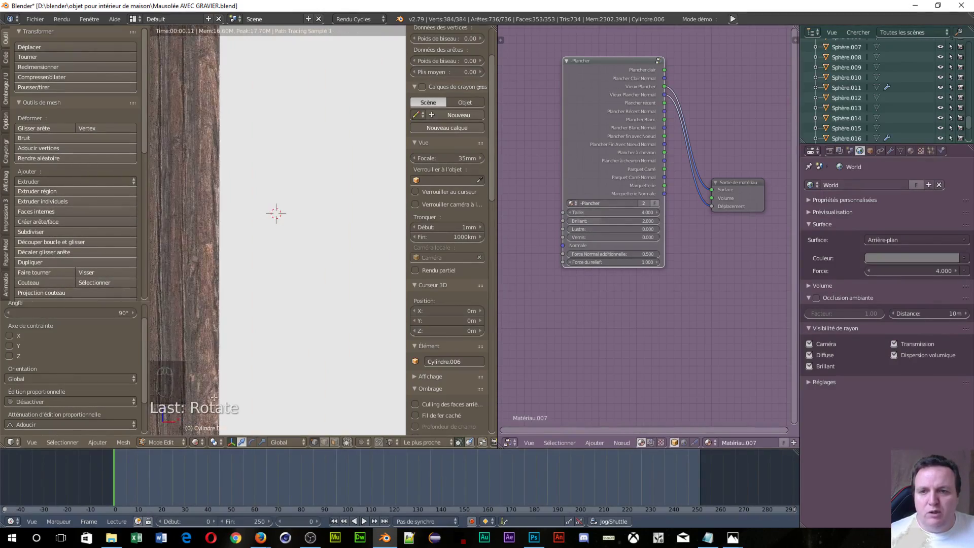
scroll(214, 405, down, 5)
scroll(224, 402, up, 5)
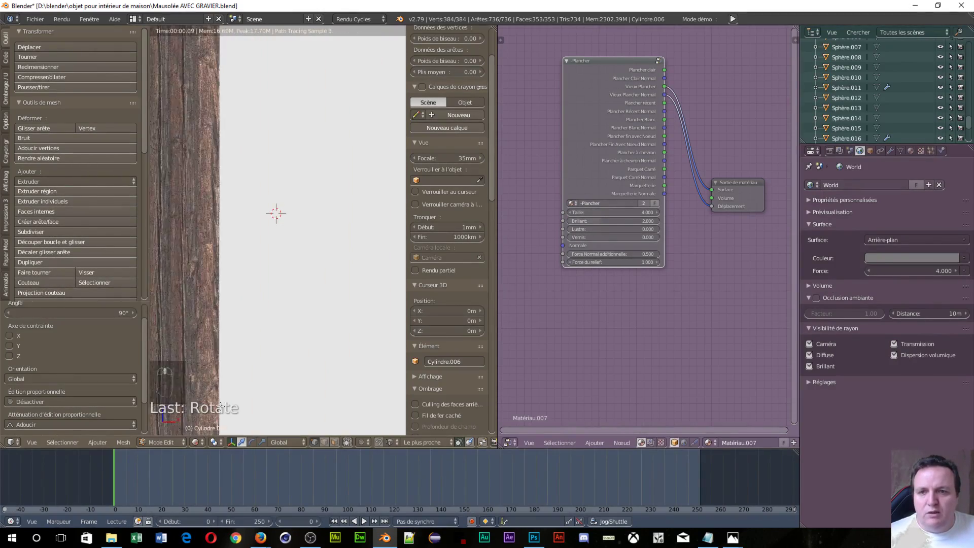
middle_drag(210, 402, 217, 50)
scroll(216, 49, down, 6)
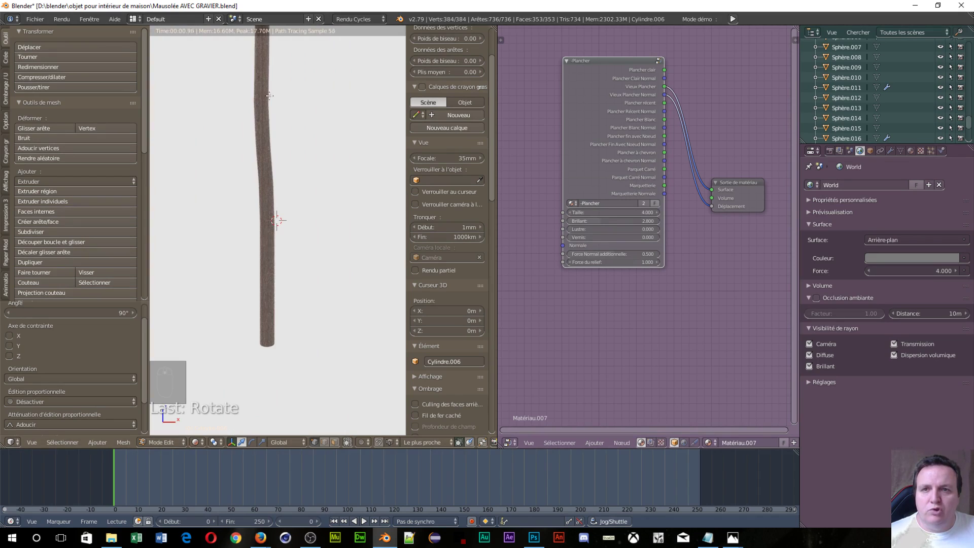
scroll(290, 133, down, 4)
scroll(290, 133, up, 4)
shift+middle_drag(290, 133, 299, 280)
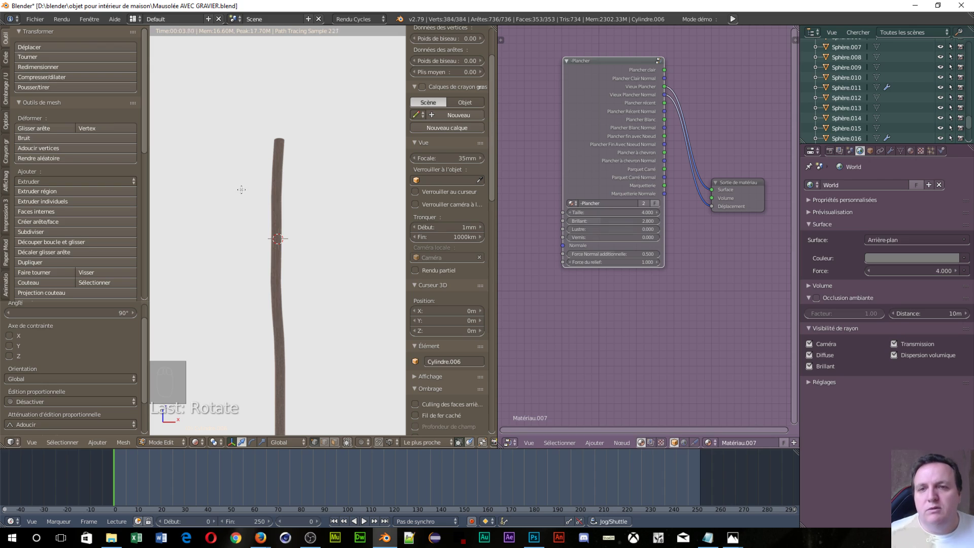
scroll(258, 181, up, 4)
shift+middle_drag(269, 128, 263, 175)
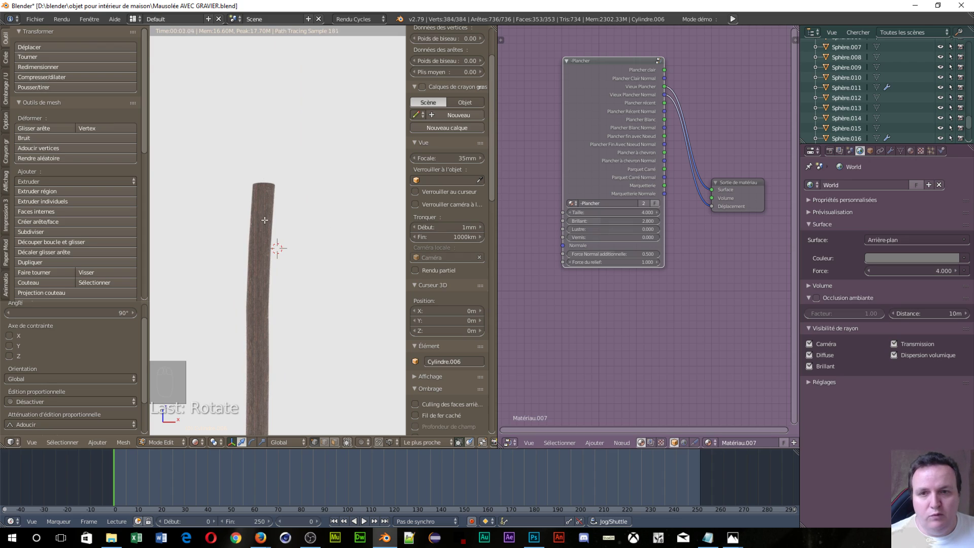
Display the 3D view in solid shading, change to face selection mode and select only the cylinder's top face
key(z)
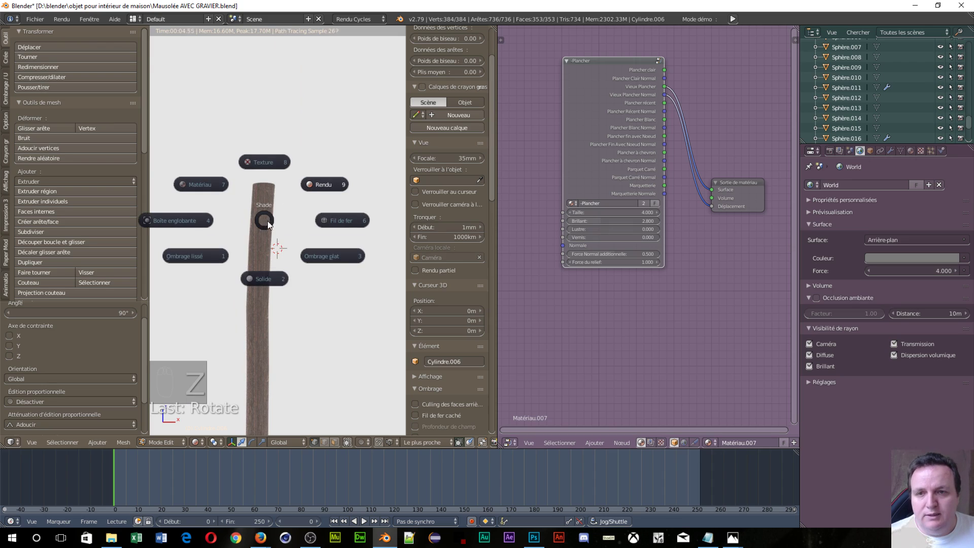
click(264, 280)
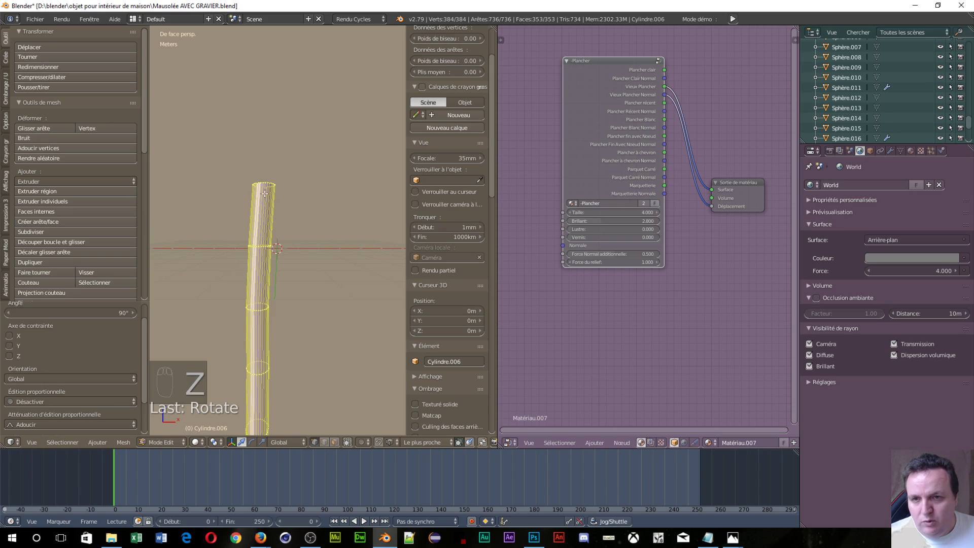
key(ctrl+Tab)
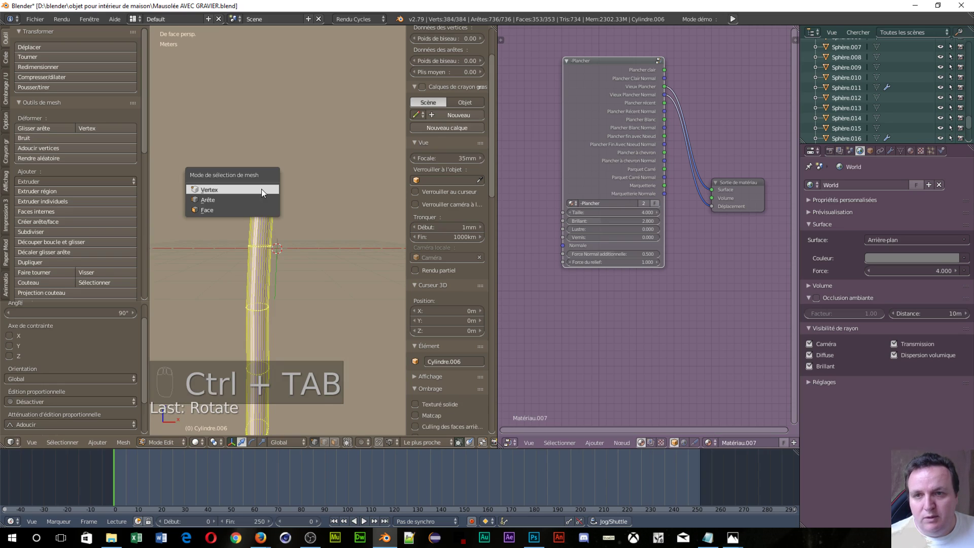
click(258, 209)
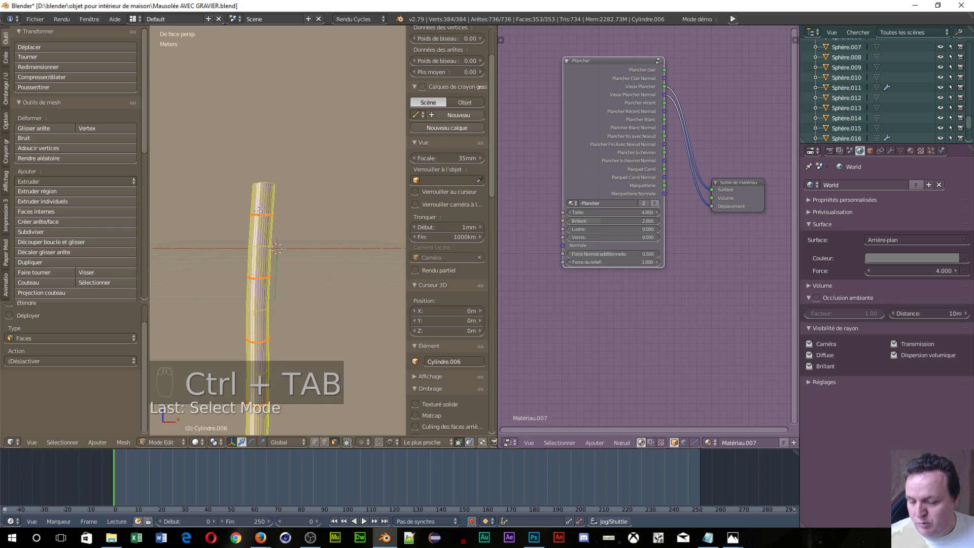
key(a)
right_click(264, 184)
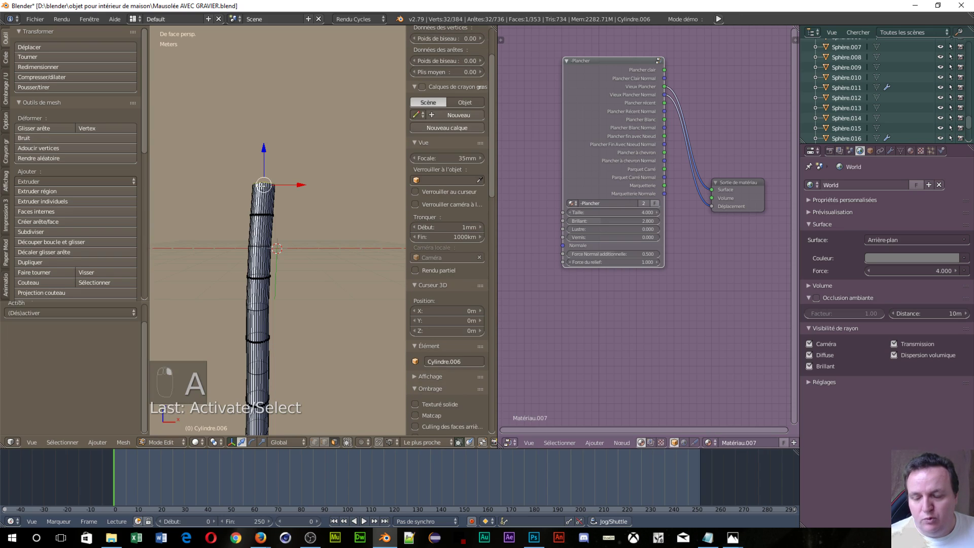
Snap the 3D cursor to the selected top face of the cylinder
click(123, 442)
mouse_move(123, 376)
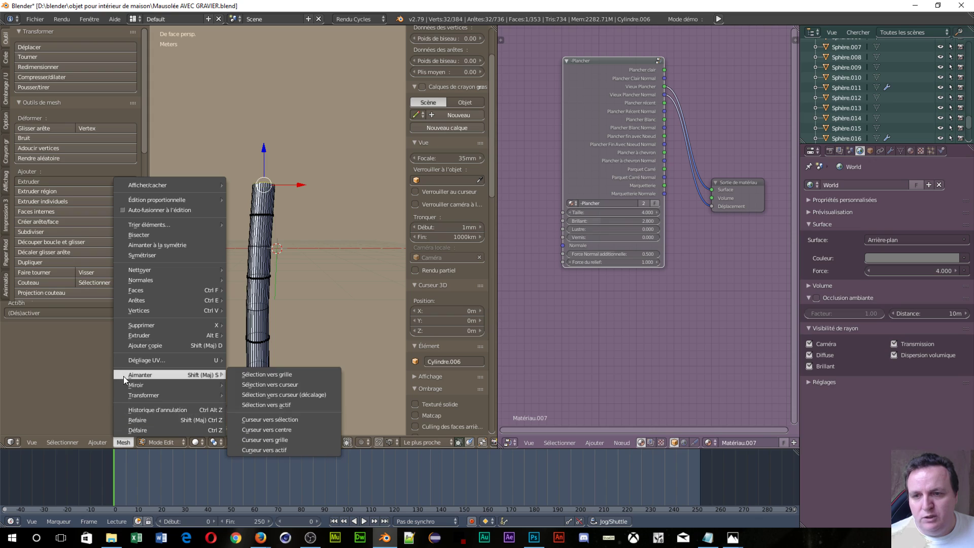
click(273, 419)
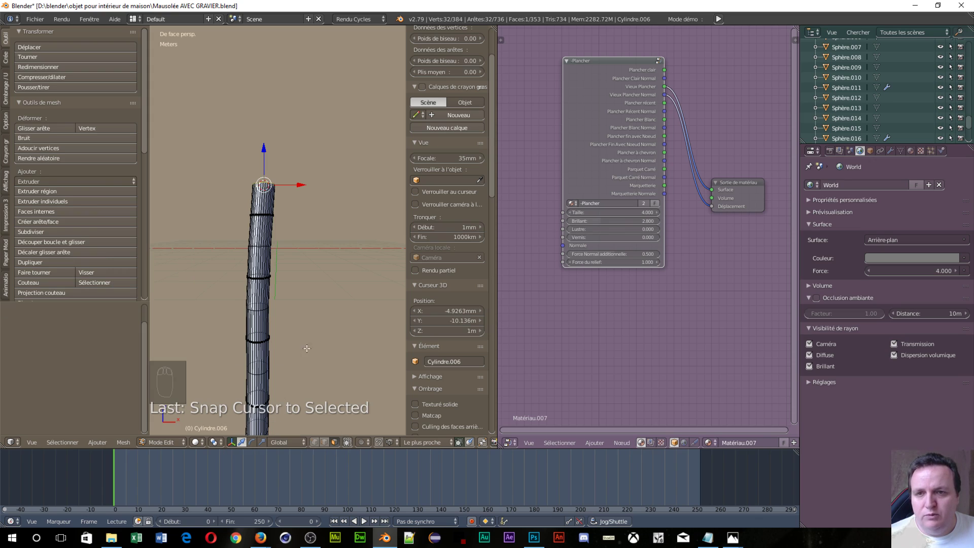
Return to Object Mode and add a UV sphere at the 3D cursor on the pole's top
key(Tab)
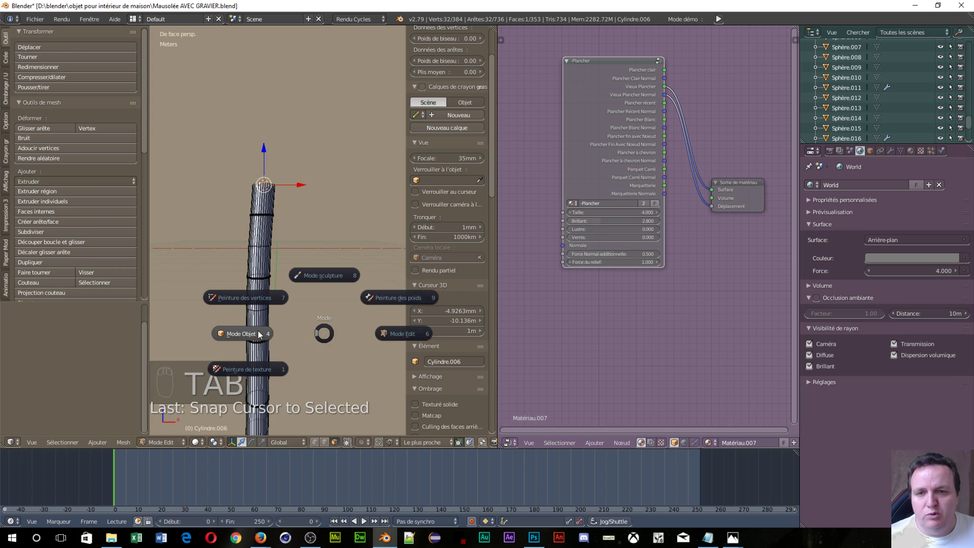
click(235, 336)
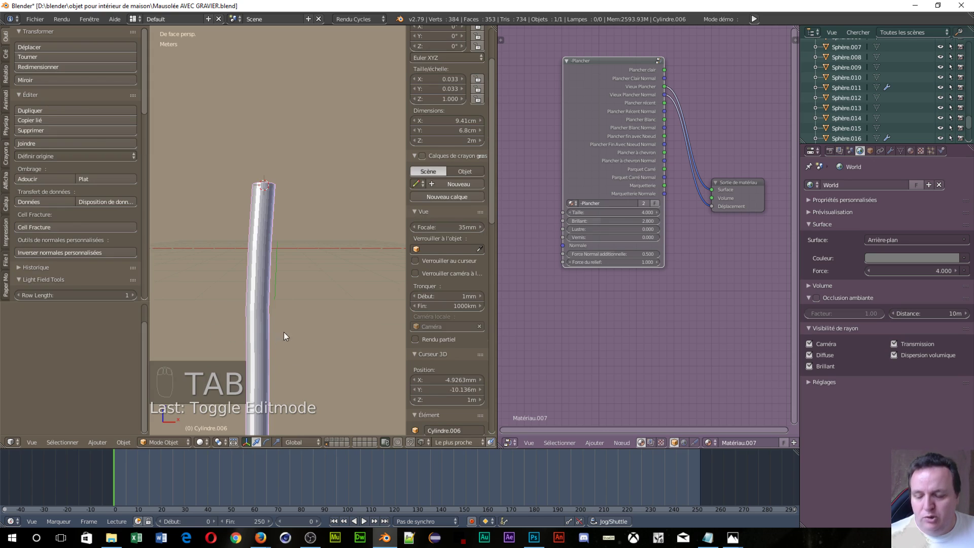
key(shift+a)
mouse_move(294, 330)
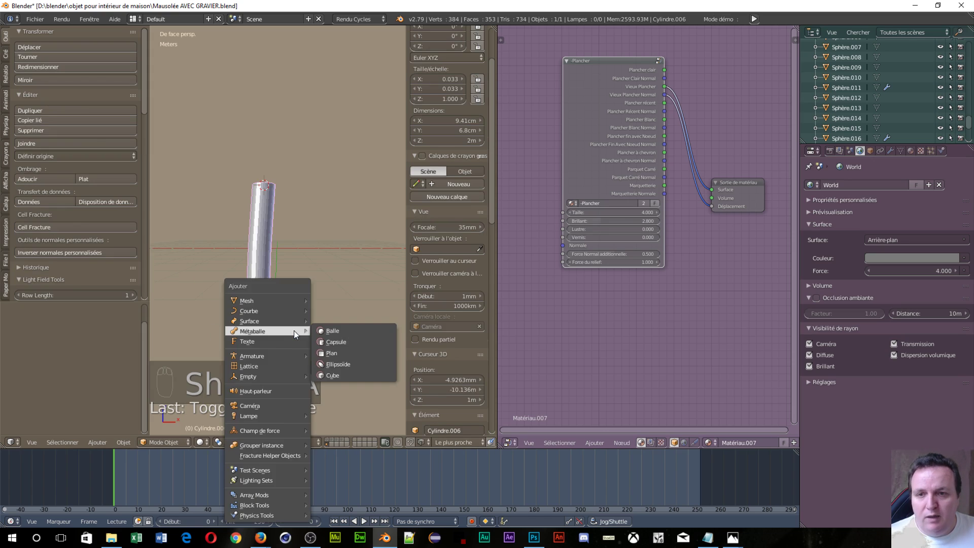
mouse_move(273, 300)
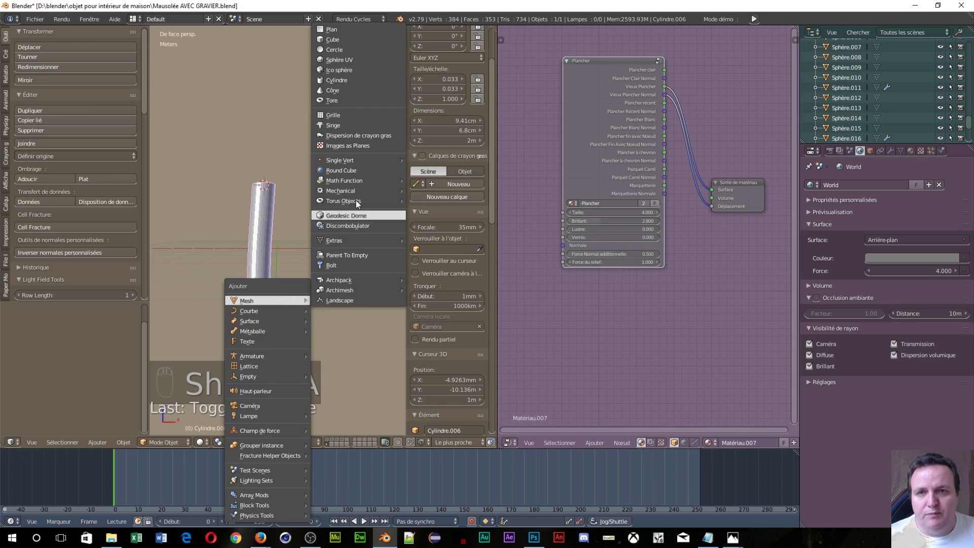
click(338, 59)
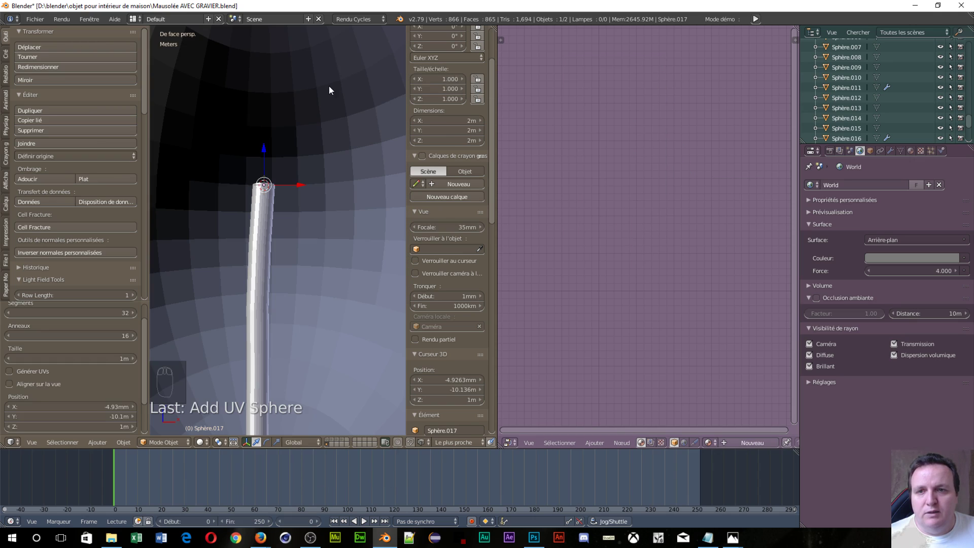
Scale the sphere down to about 7.7 cm across and stretch it along Z to about 18 cm tall
key(s)
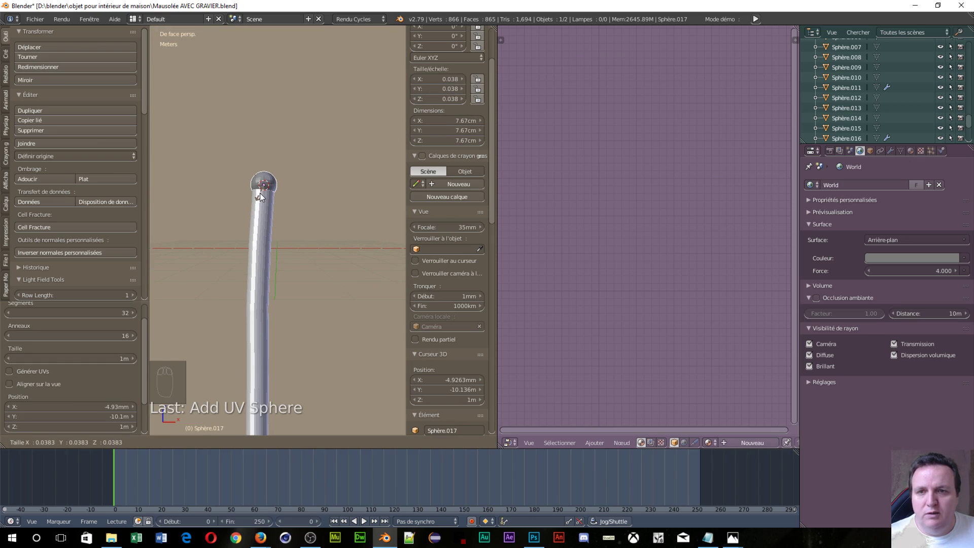
click(259, 193)
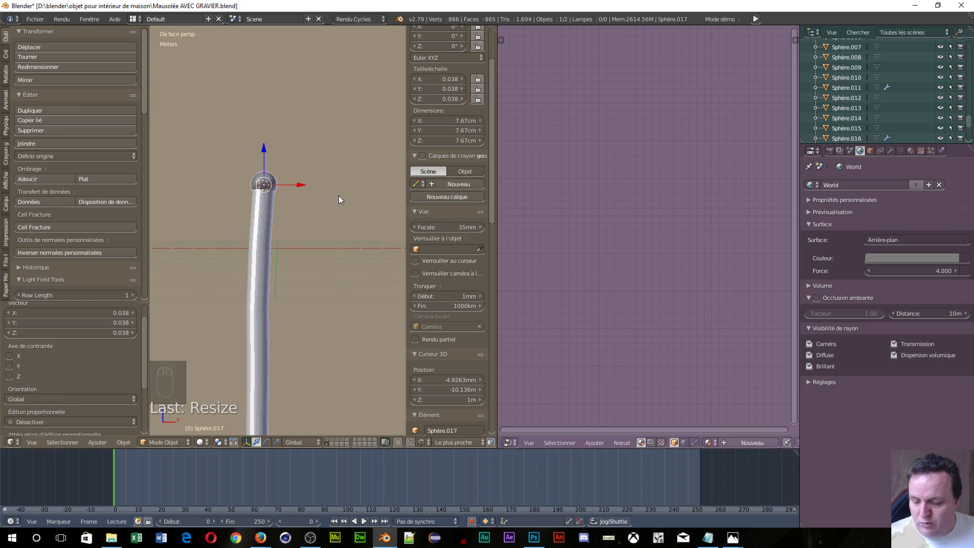
key(s)
key(z)
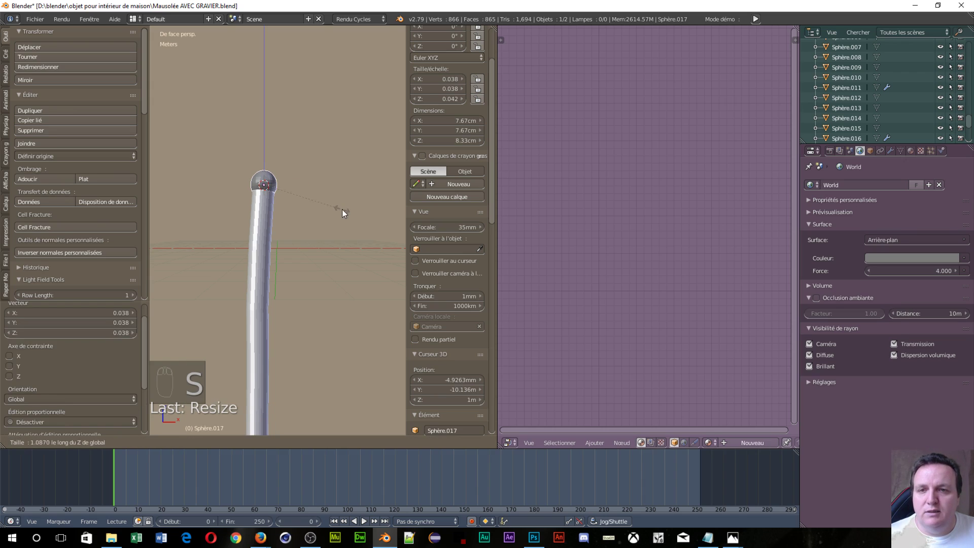
click(360, 333)
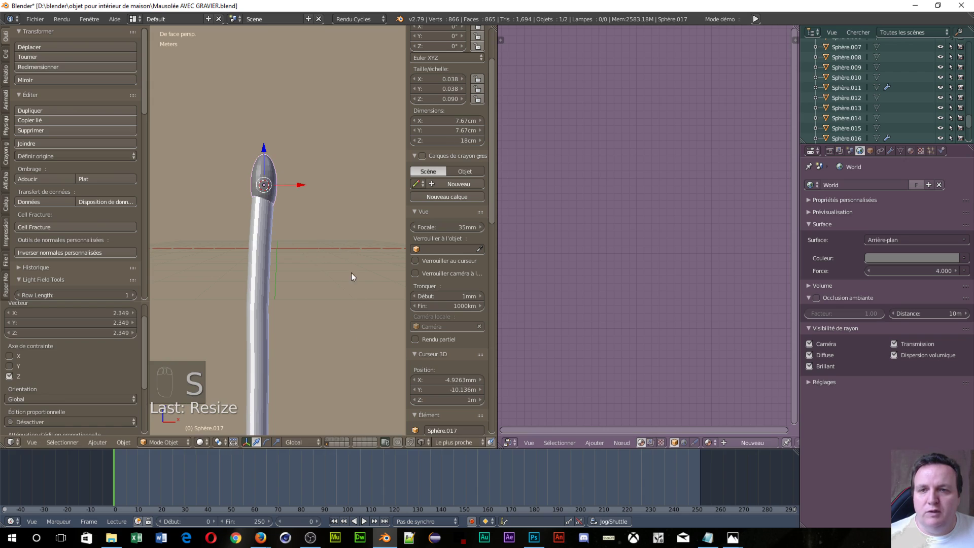
Lower the stretched sphere about 3.2 cm along Z over the pole's end and shift it slightly along X
key(g)
key(z)
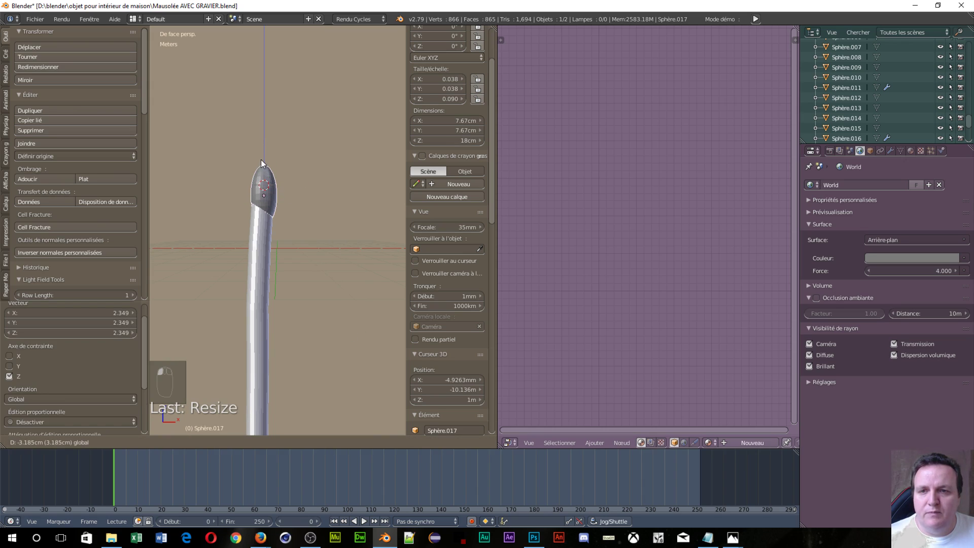
click(261, 161)
key(g)
key(x)
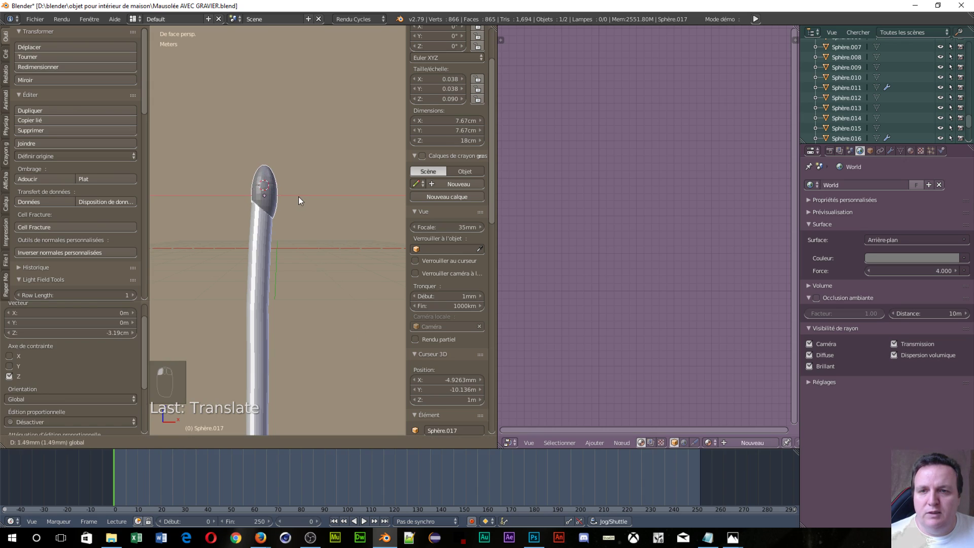
Move the elongated sphere about -3.07 mm along X to line it up with the top of the tube
click(297, 197)
scroll(284, 212, up, 5)
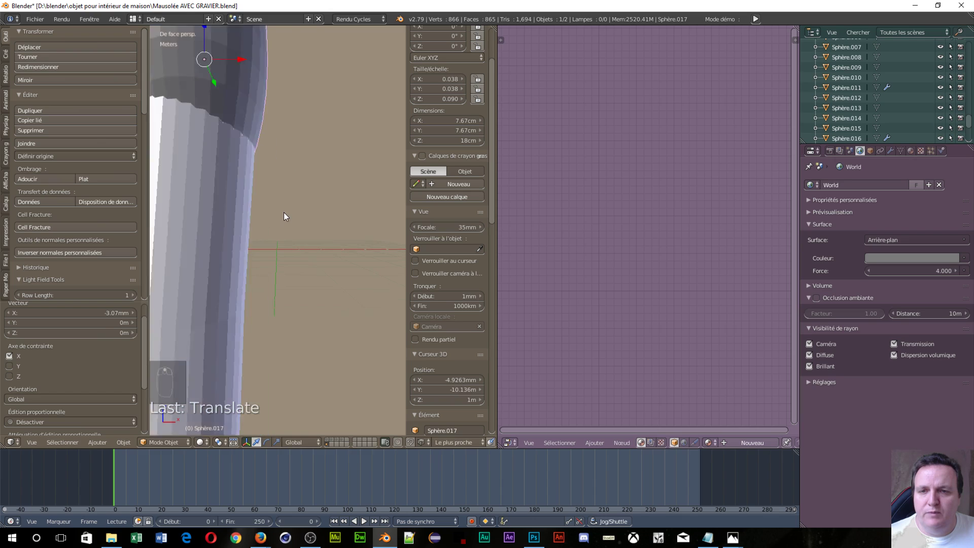
scroll(245, 196, down, 3)
middle_drag(233, 204, 339, 269)
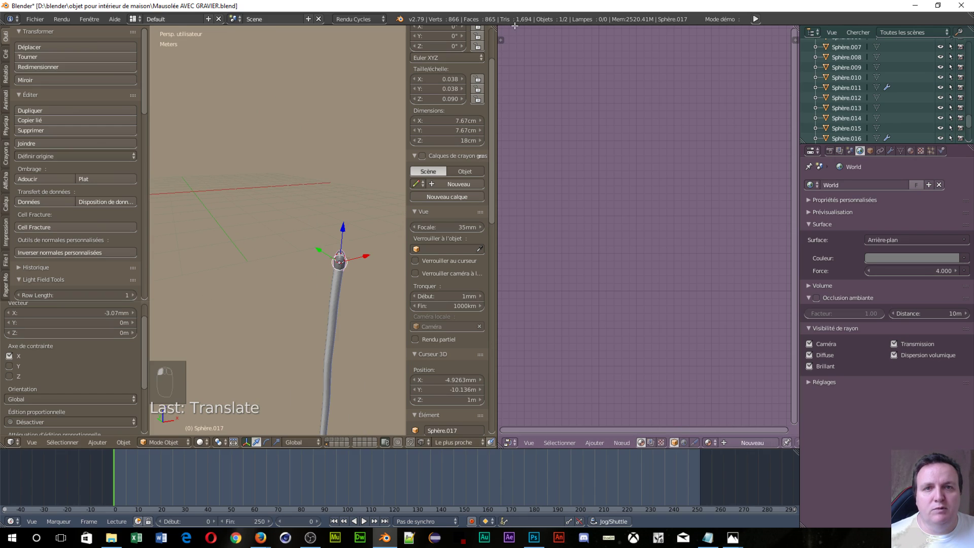
Join the empty node editor area into the 3D view to enlarge it around the sphere and tube
drag(515, 26, 533, 37)
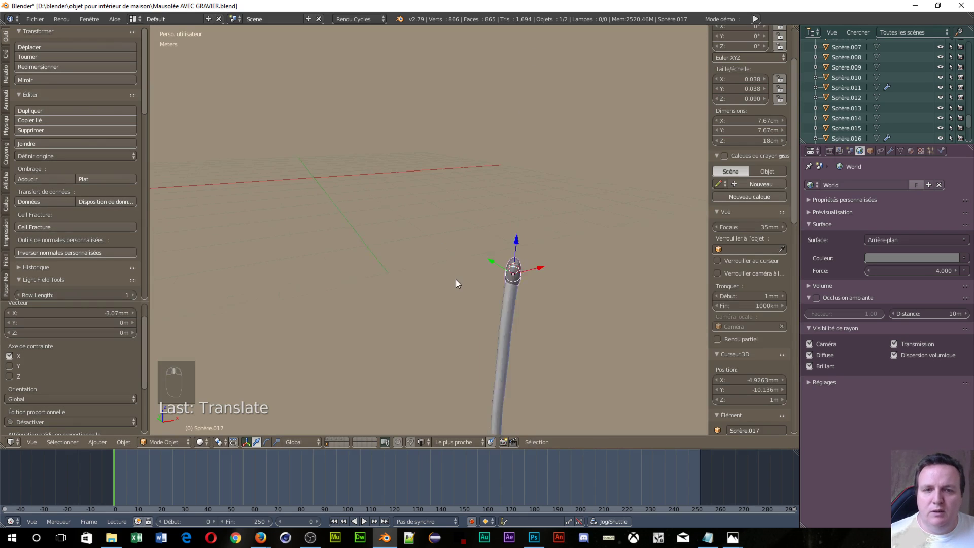
scroll(497, 264, up, 2)
shift+middle_drag(618, 338, 537, 270)
scroll(391, 276, up, 2)
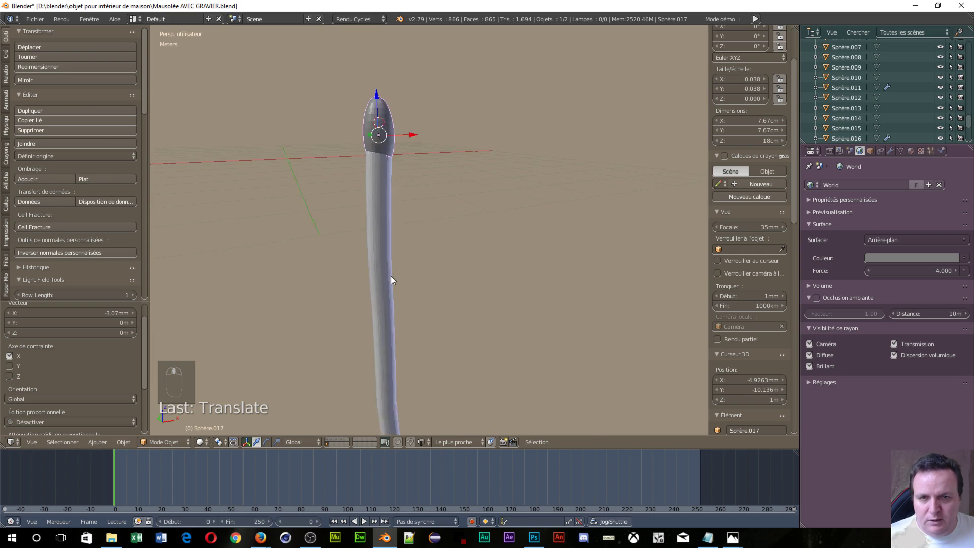
shift+middle_drag(376, 182, 389, 233)
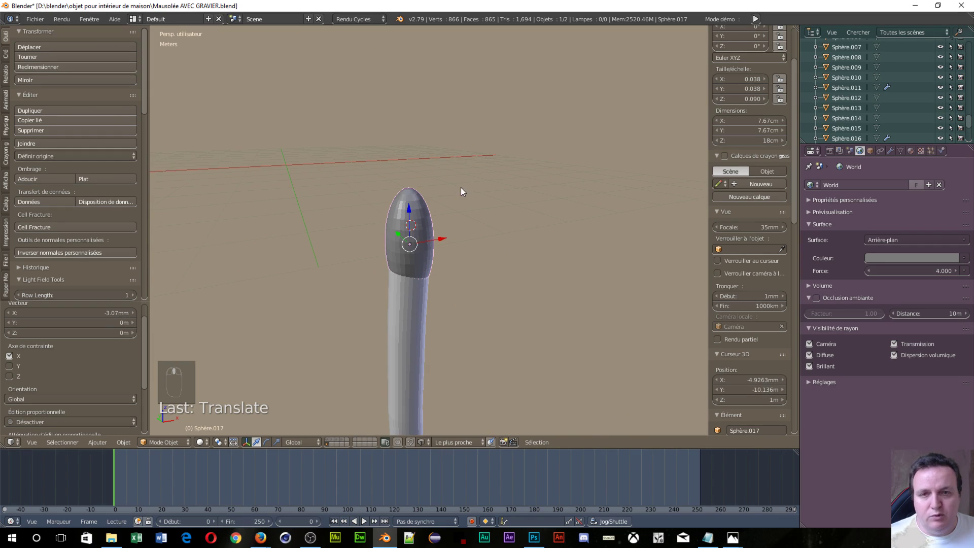
Show the sphere and tube in wireframe from the front orthographic view
key(z)
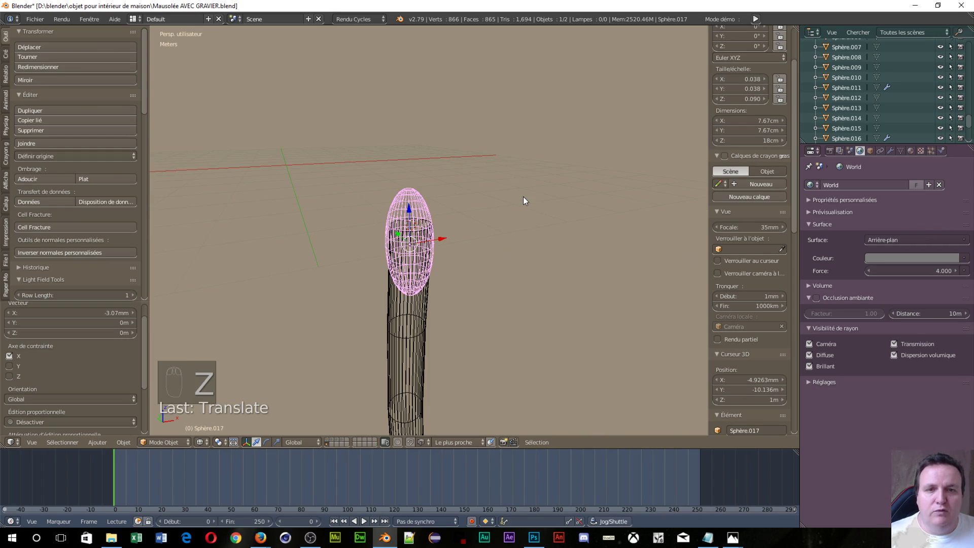
key(KP_5)
key(KP_1)
scroll(427, 234, up, 3)
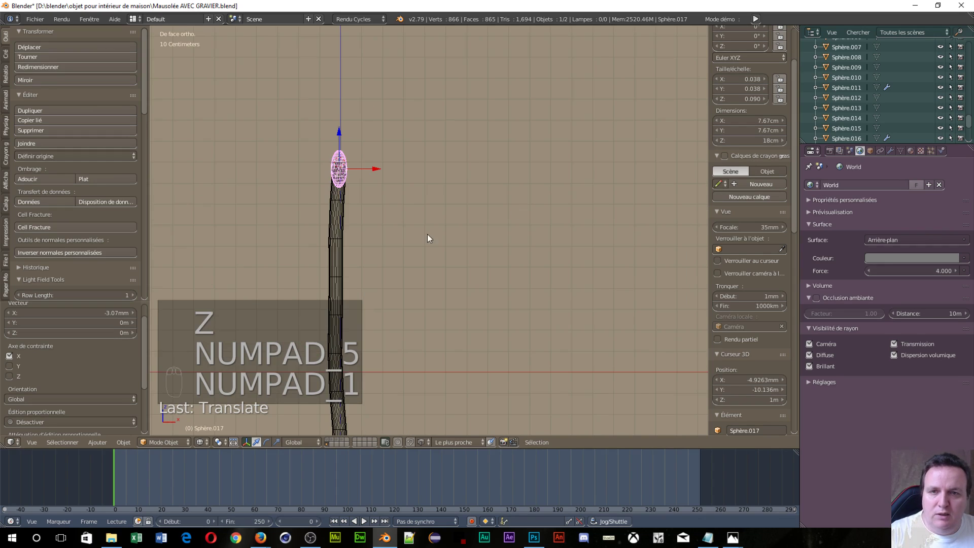
scroll(334, 212, up, 3)
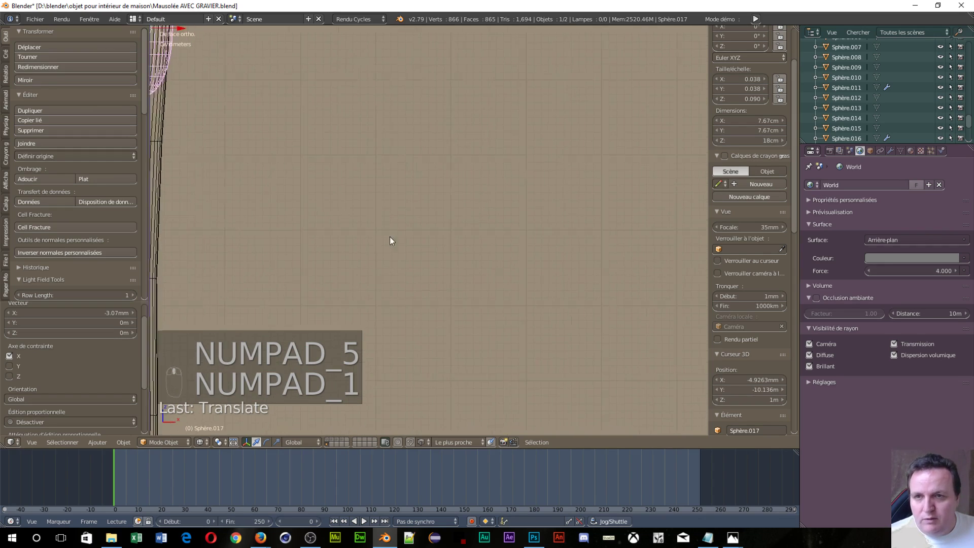
shift+middle_drag(390, 237, 563, 323)
Put the elongated sphere in Edit mode with vertex selection and deselect all its vertices
key(ctrl+Tab)
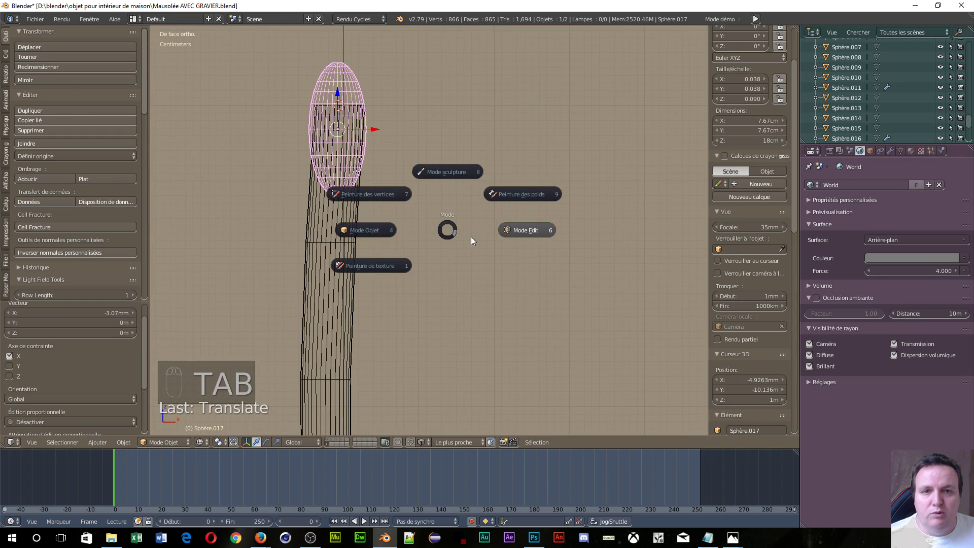
click(534, 233)
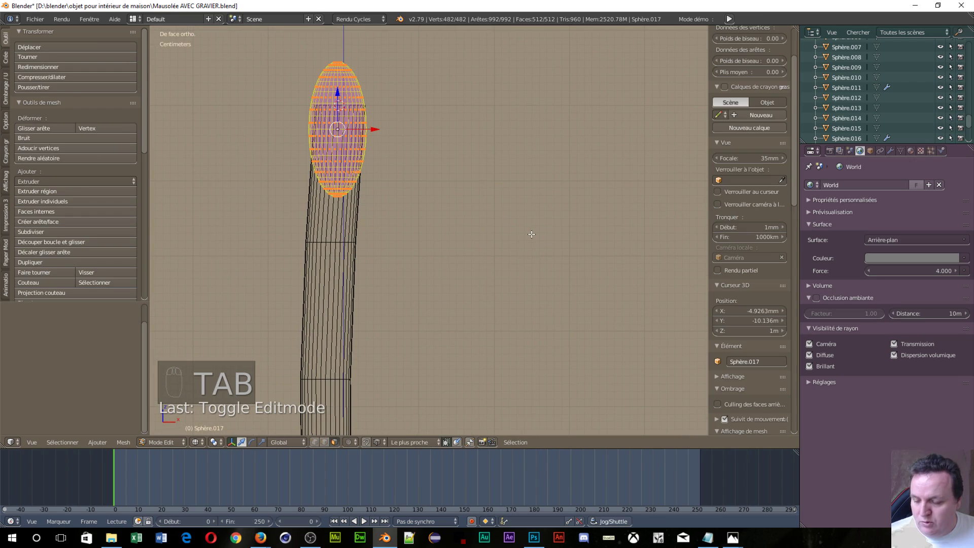
key(ctrl+Tab)
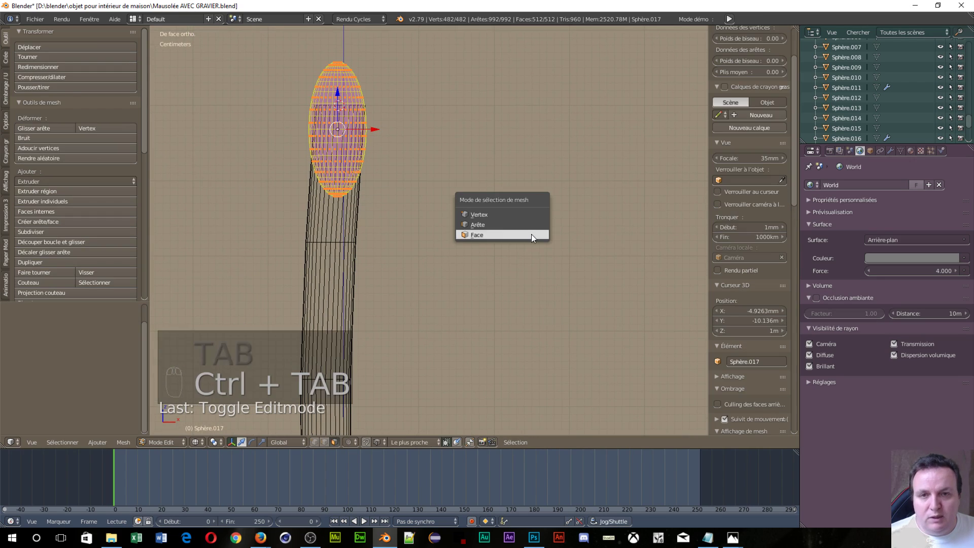
click(498, 215)
key(a)
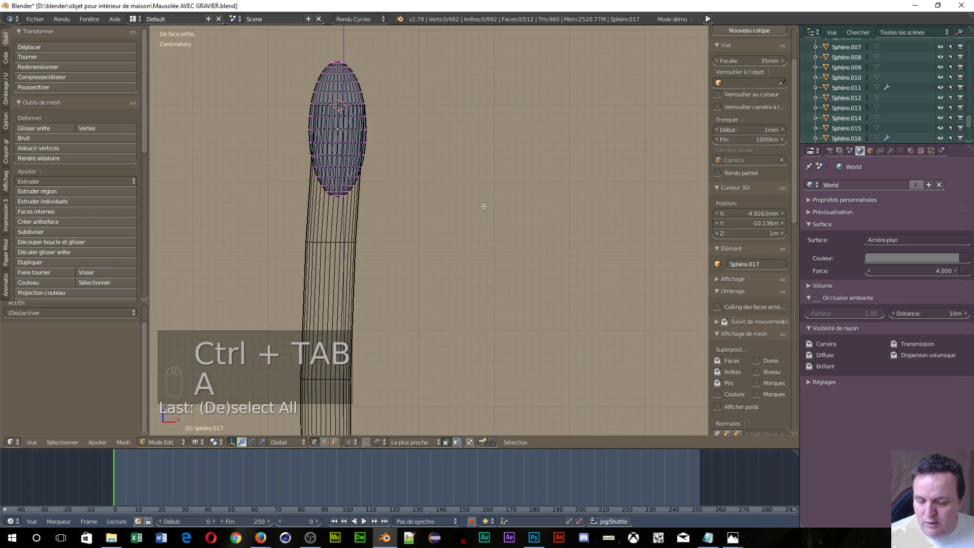
Box-select the lower part of the sphere inside the tube and delete its vertices
key(b)
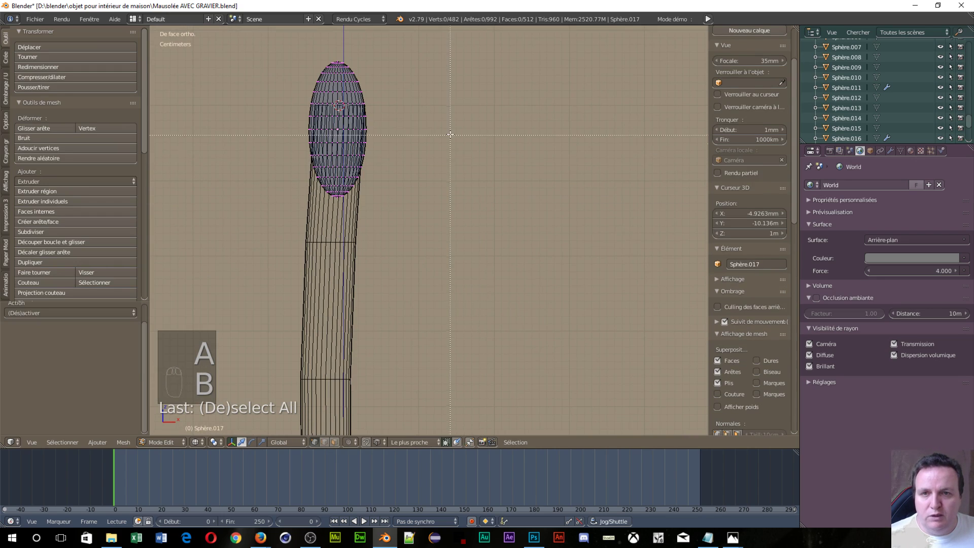
right_click(443, 162)
key(b)
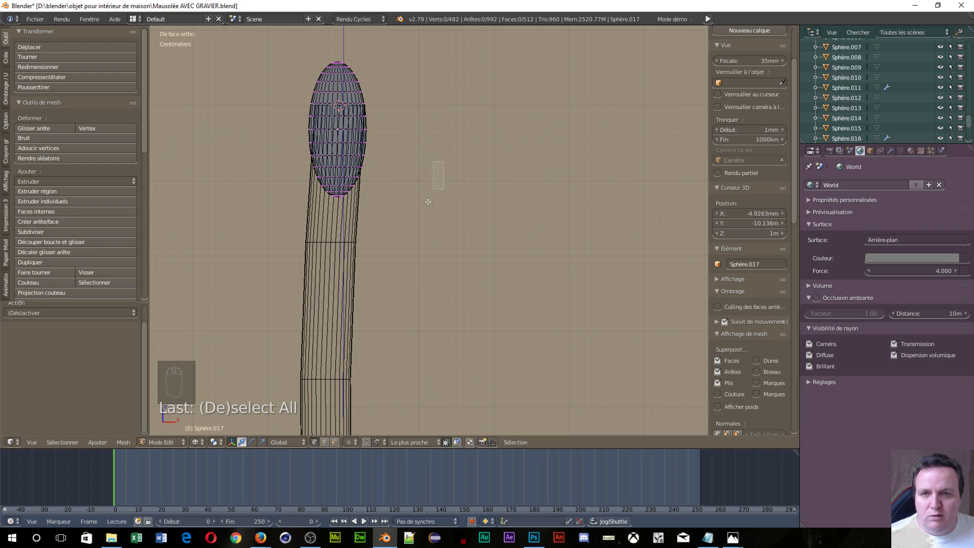
drag(442, 161, 287, 313)
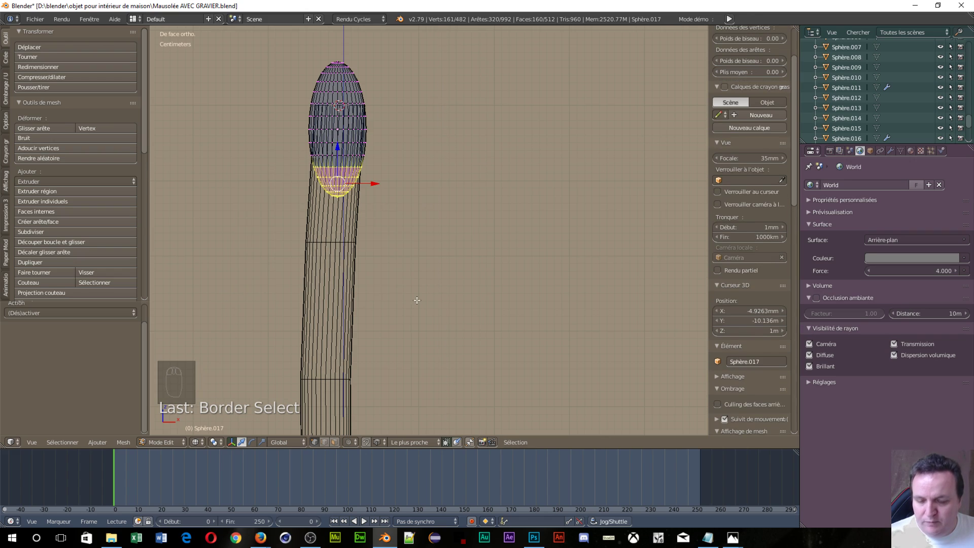
key(x)
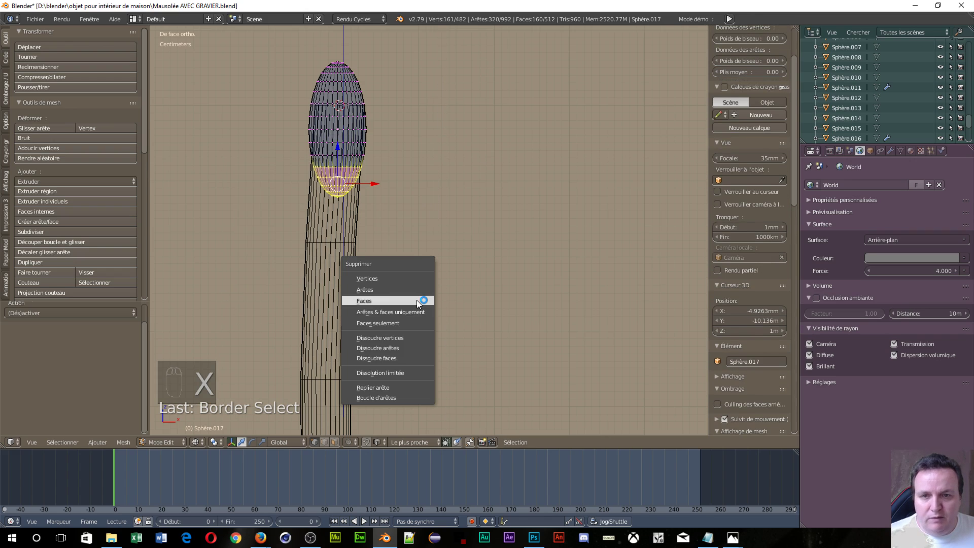
click(398, 281)
scroll(448, 217, up, 1)
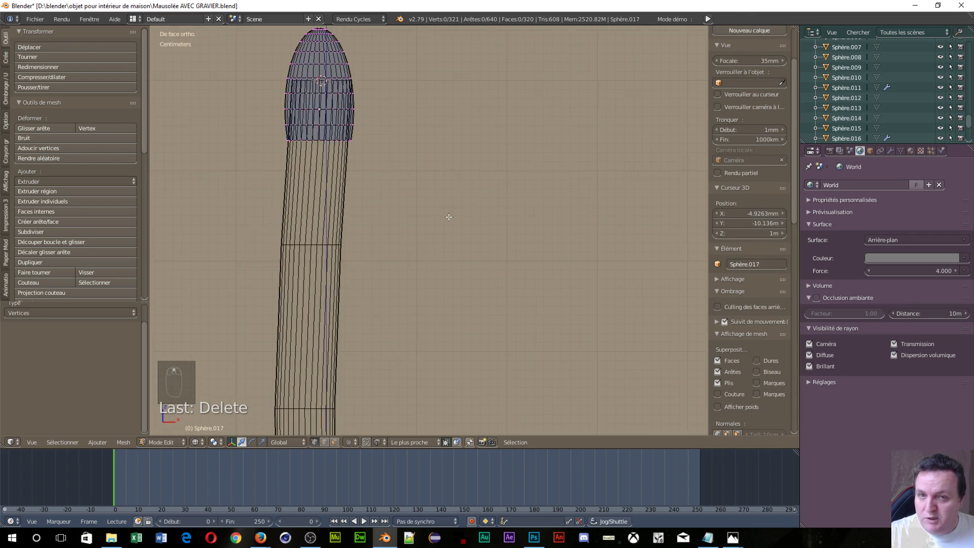
Lower the cap's topmost vertex along Z with proportional editing, adjusting the influence radius to flatten the tip into a rounded dome
scroll(449, 217, up, 1)
shift+middle_drag(399, 144, 456, 324)
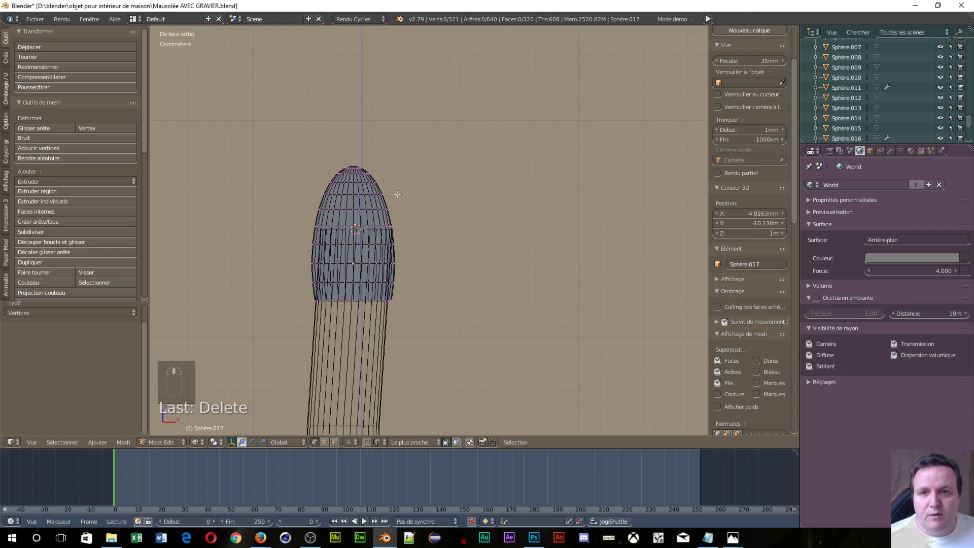
right_click(353, 166)
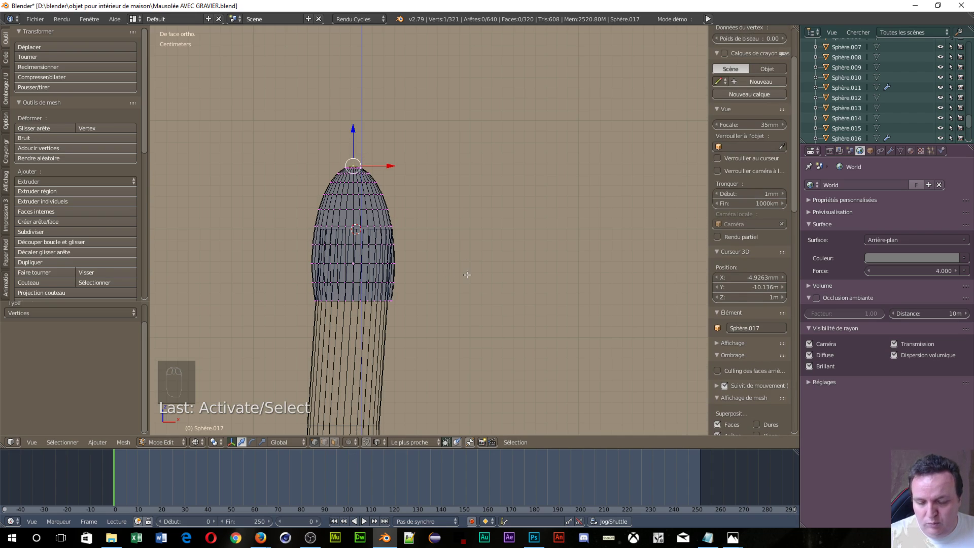
key(o)
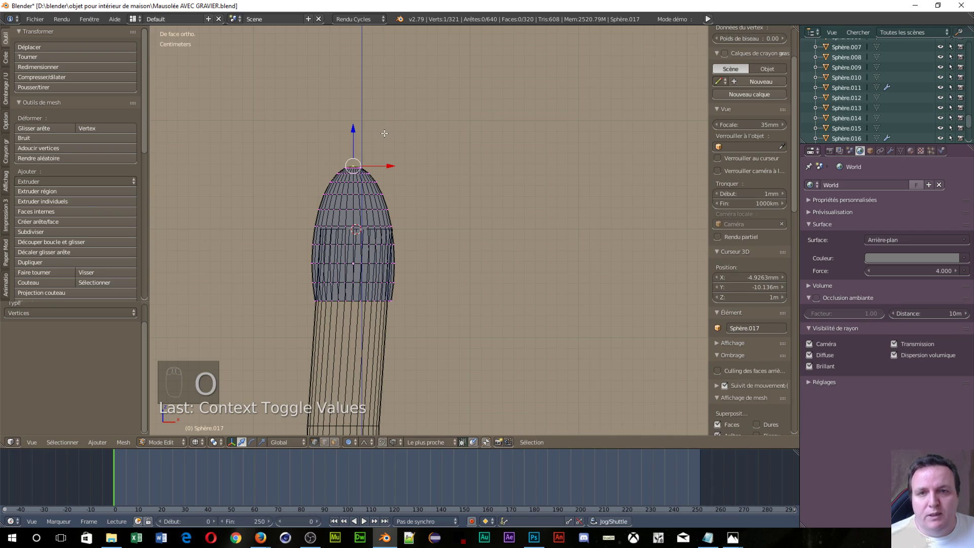
drag(356, 128, 352, 183)
scroll(357, 149, down, 16)
scroll(358, 156, up, 4)
scroll(360, 158, up, 9)
scroll(362, 160, up, 16)
scroll(379, 168, up, 6)
Shift the flattened top of the cap about 3.28 mm along X with proportional editing
drag(383, 216, 390, 238)
mouse_move(393, 276)
middle_down()
mouse_move(443, 294)
mouse_move(394, 286)
middle_up()
scroll(388, 283, down, 2)
scroll(440, 309, up, 2)
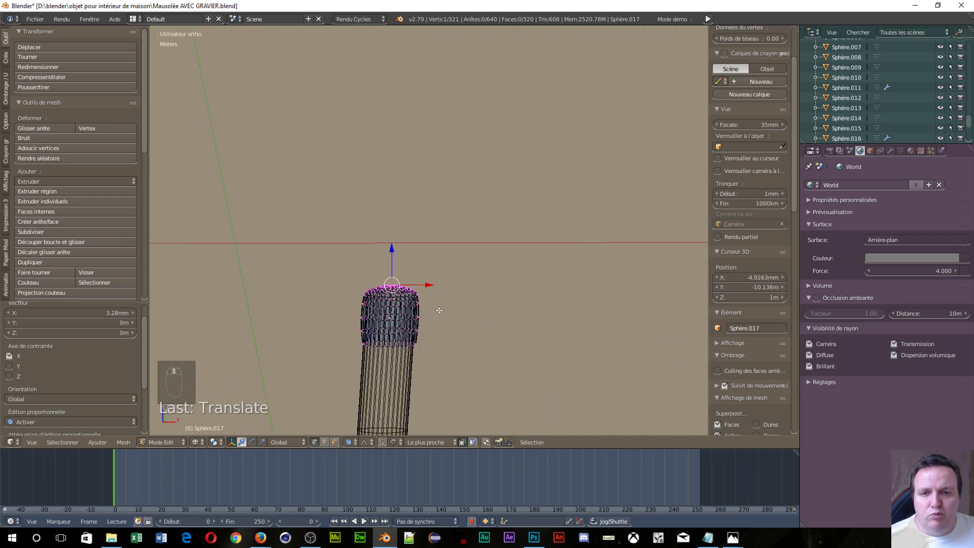
shift+middle_drag(406, 342, 397, 148)
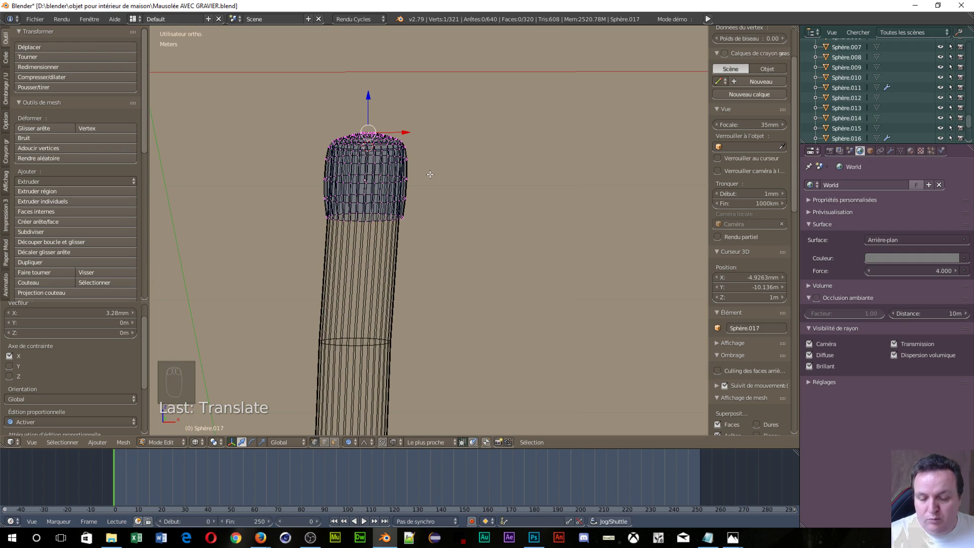
Select the cap's bottom edge loop and move it about -2.26 cm along Z with proportional editing on
key(o)
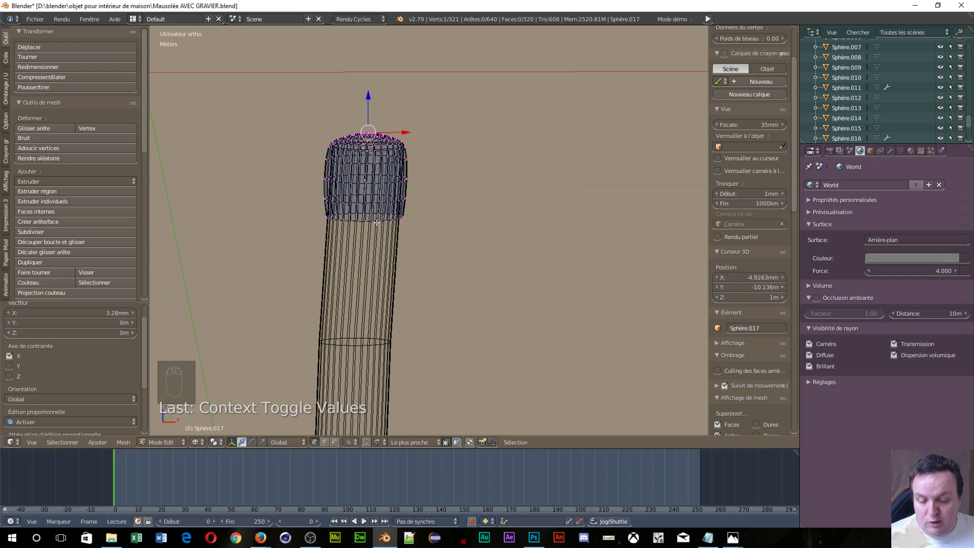
key(o)
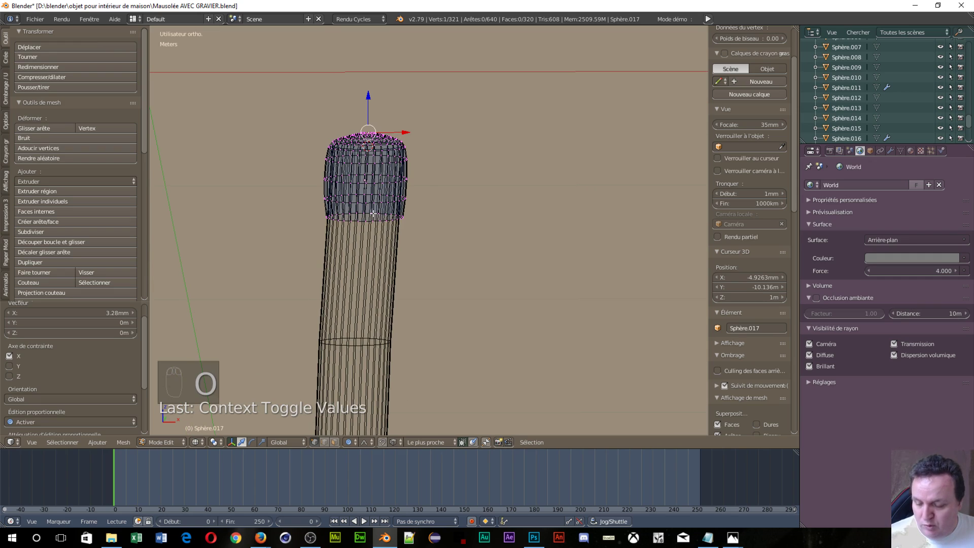
key(a)
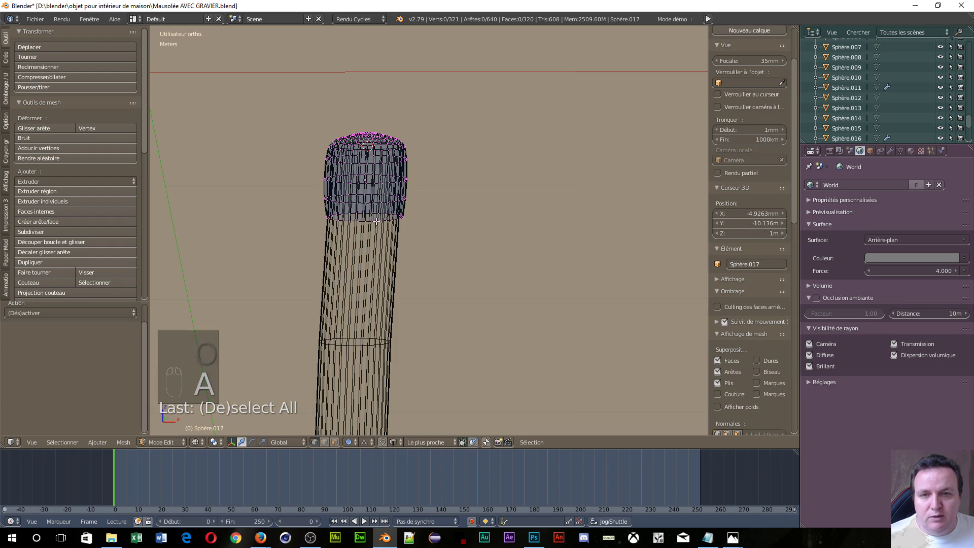
alt+right_click(377, 221)
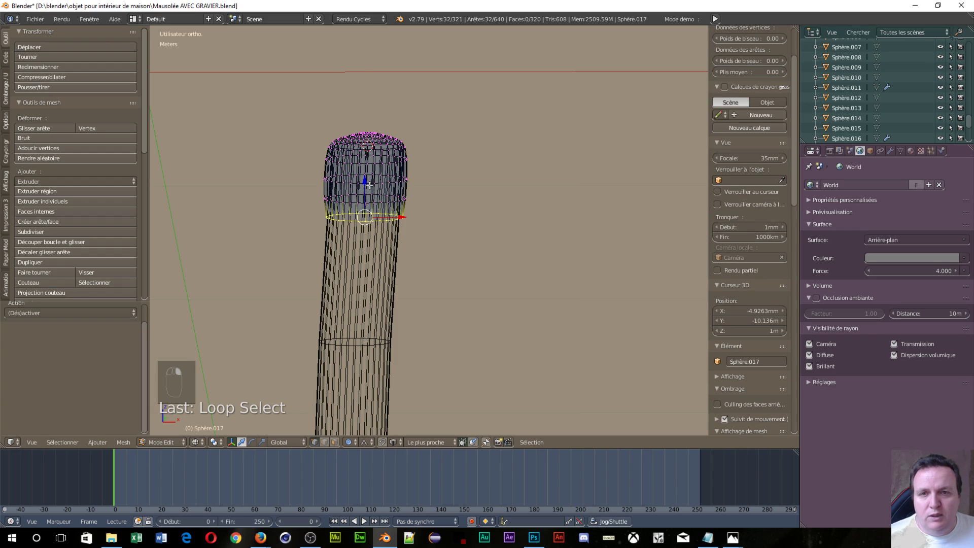
key(g)
key(z)
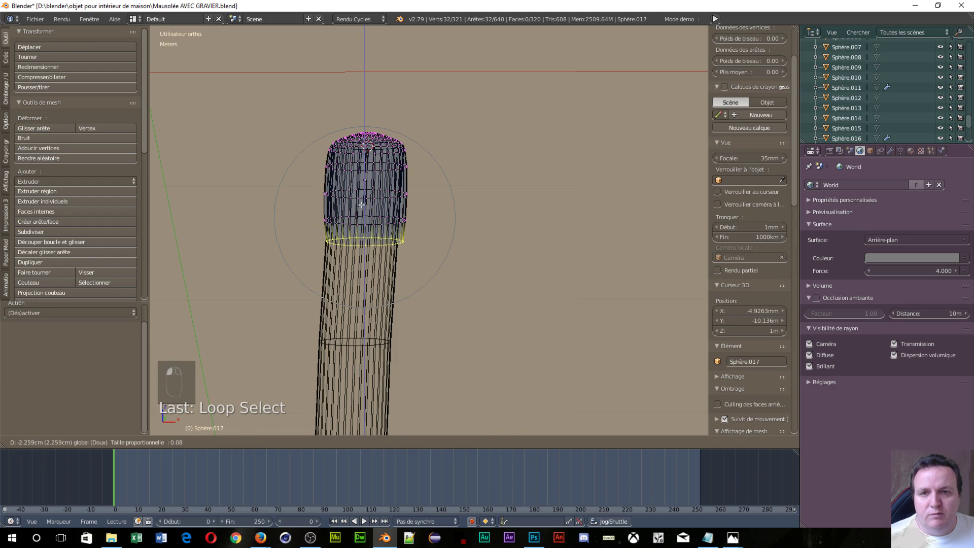
click(362, 200)
middle_drag(362, 200, 394, 252)
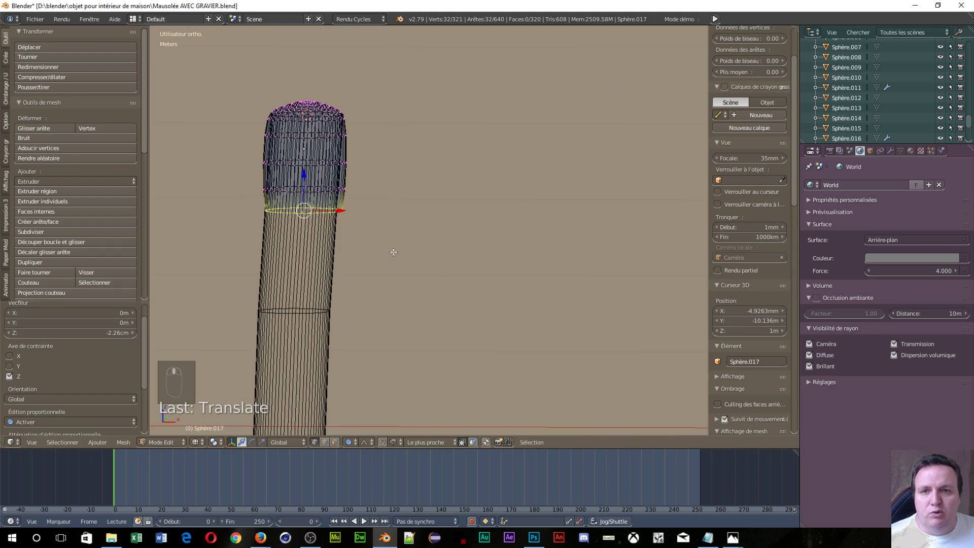
Fine-tune the bottom loop along Z and move it about -1.87 mm along X, finishing in Object mode
drag(305, 173, 306, 180)
drag(342, 214, 320, 236)
middle_drag(320, 236, 321, 289)
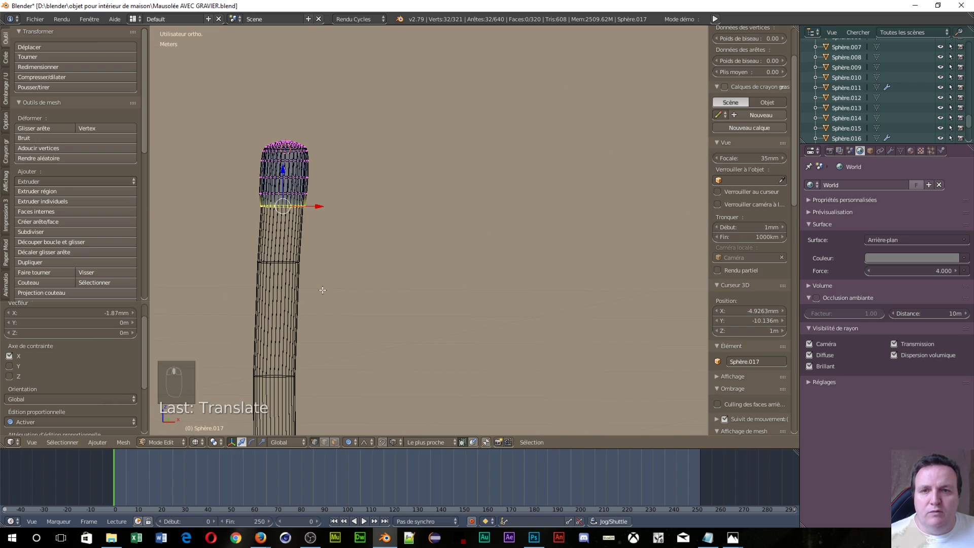
key(Tab)
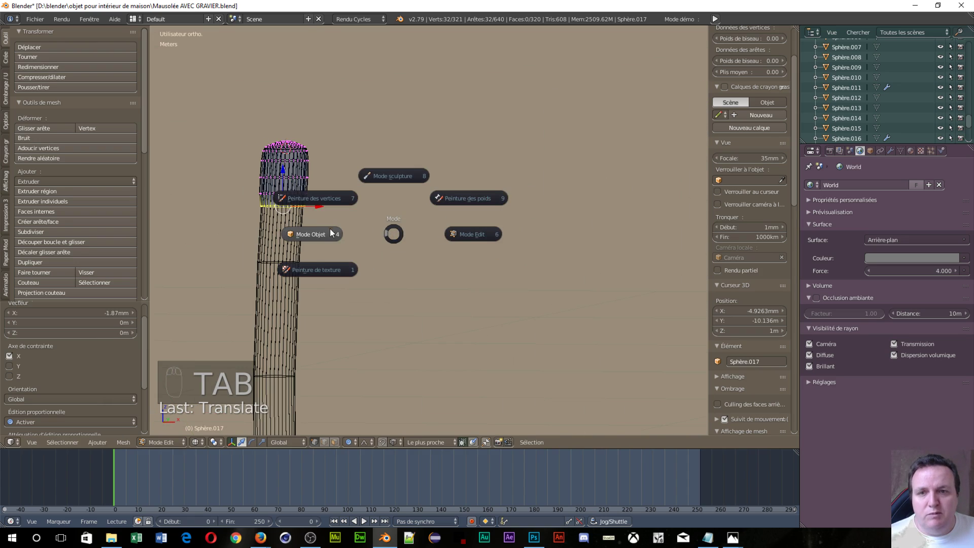
click(392, 234)
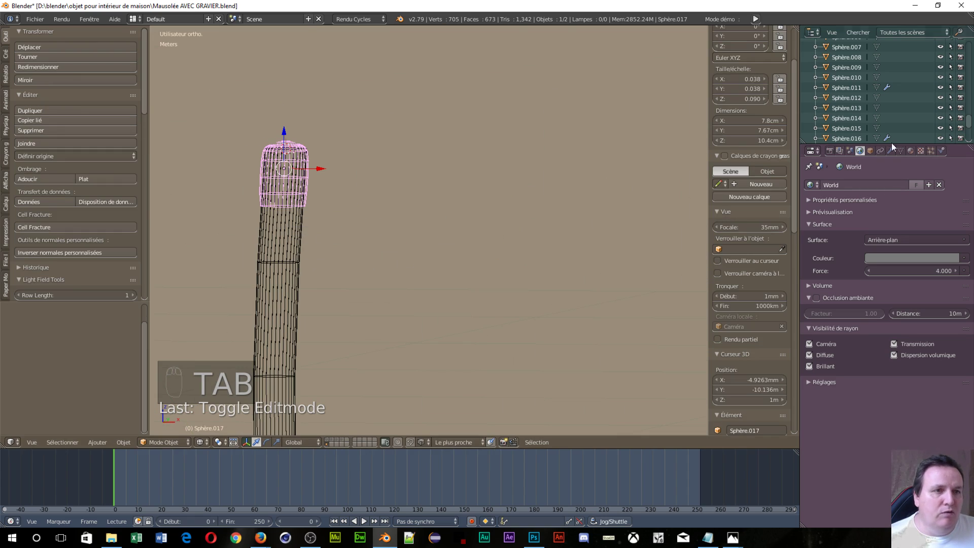
Give the cap a new diffuse material coloured black and preview it in rendered shading
click(909, 151)
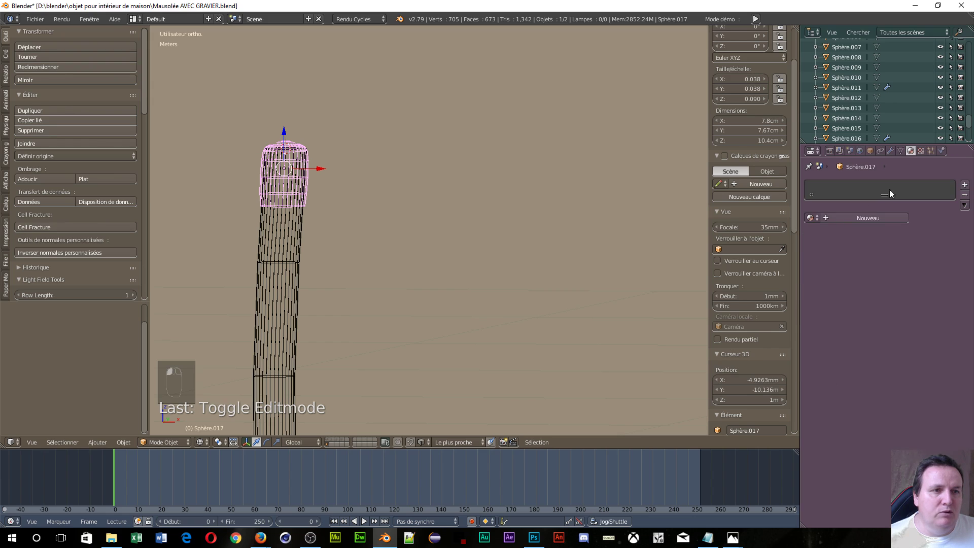
click(825, 218)
click(897, 294)
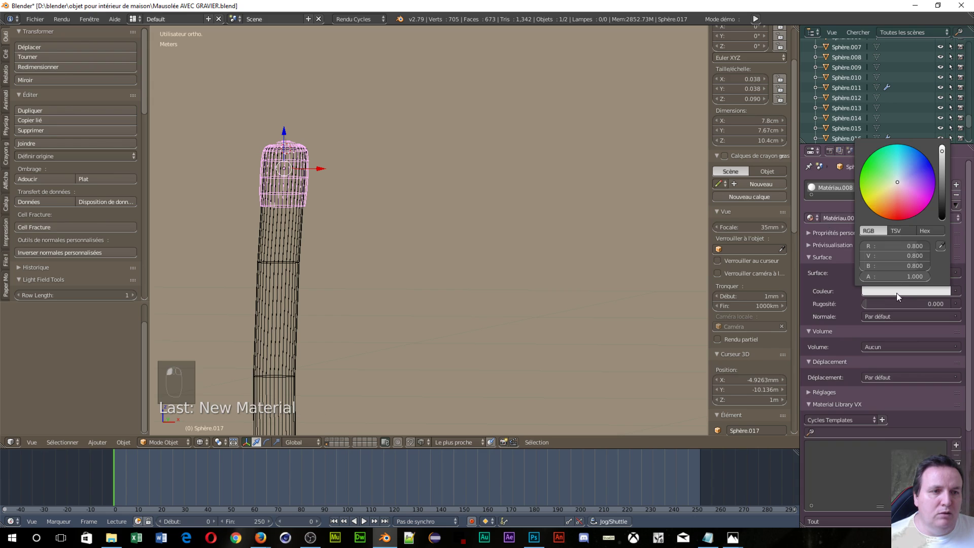
drag(942, 200, 942, 220)
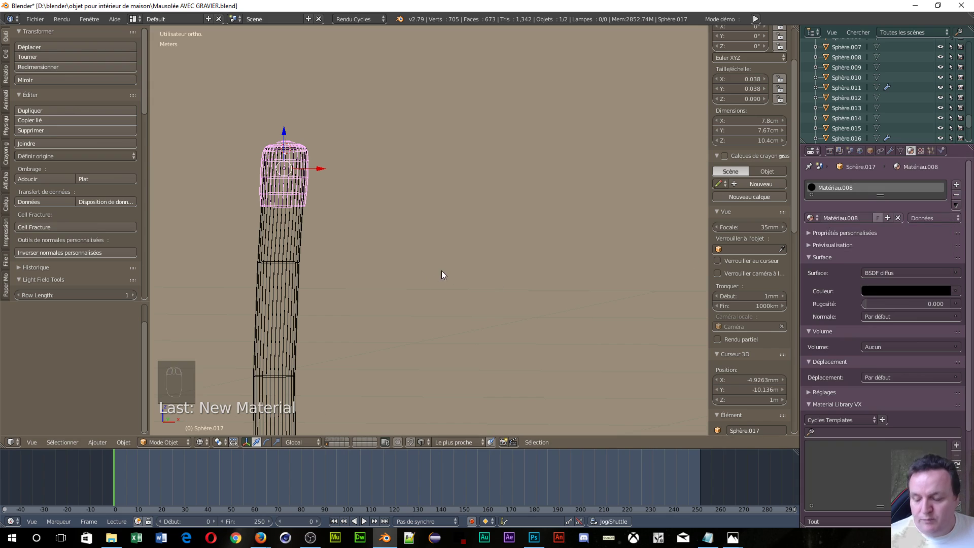
key(shift+z)
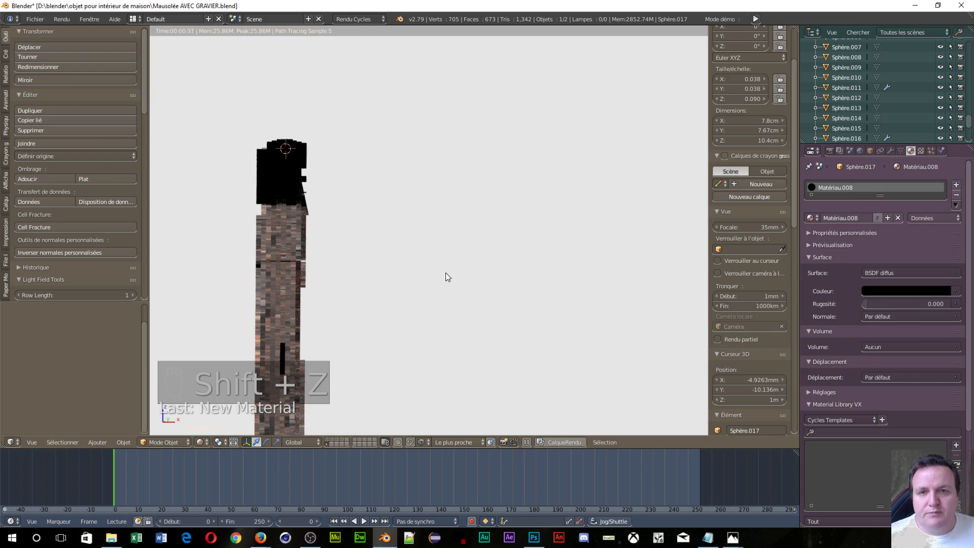
Inspect the black cap on the wooden shaft in perspective and raise it about 6.02 mm along Z
key(KP_5)
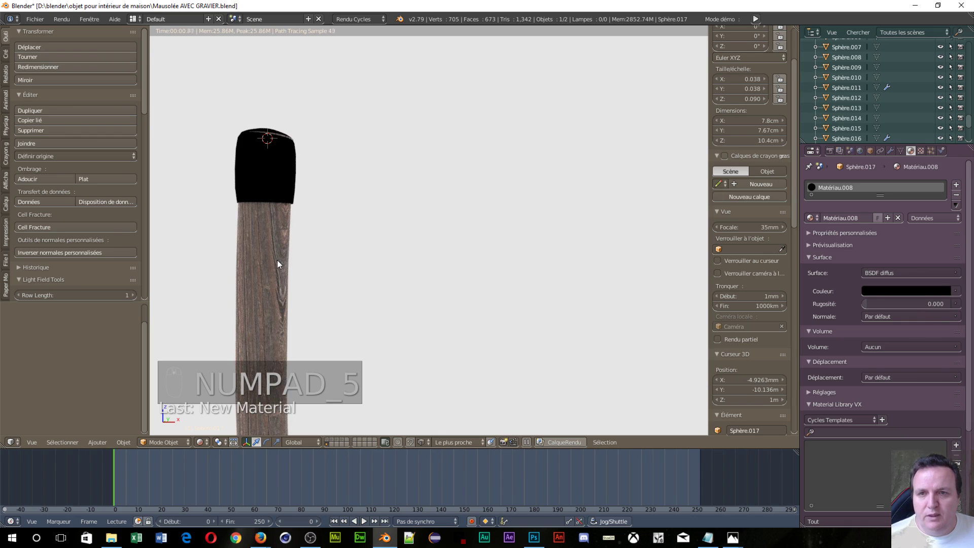
mouse_move(281, 257)
middle_down()
mouse_move(322, 263)
mouse_move(293, 258)
middle_up()
scroll(293, 257, down, 5)
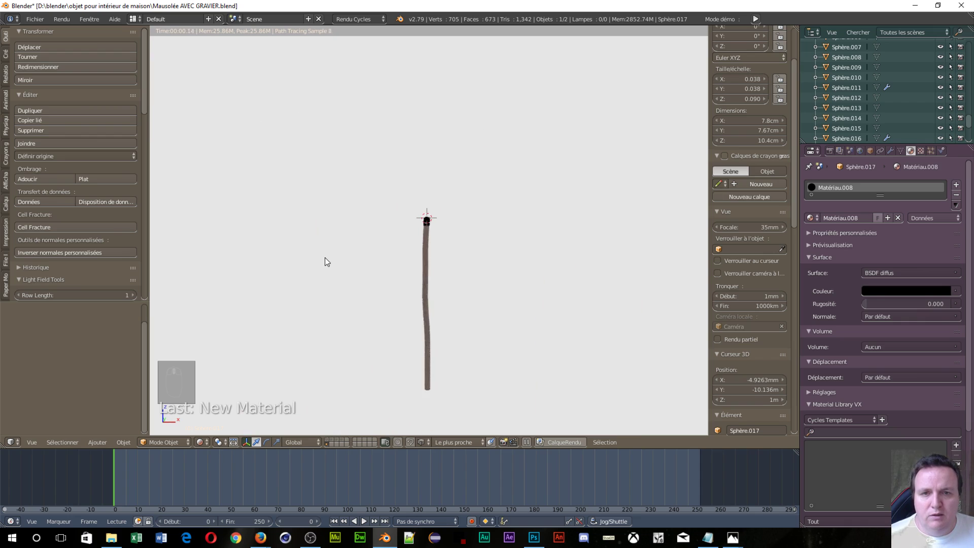
scroll(326, 257, up, 12)
scroll(327, 261, down, 2)
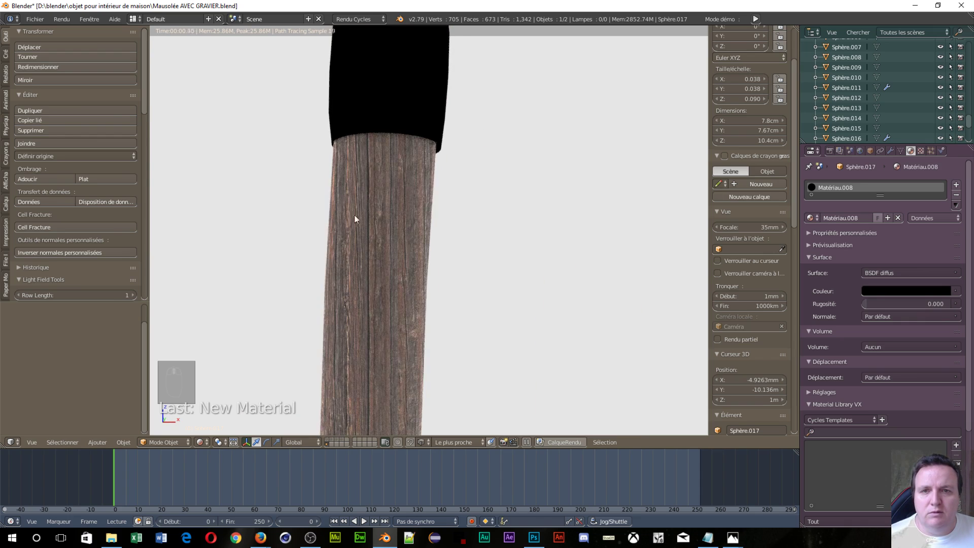
middle_drag(354, 219, 369, 236)
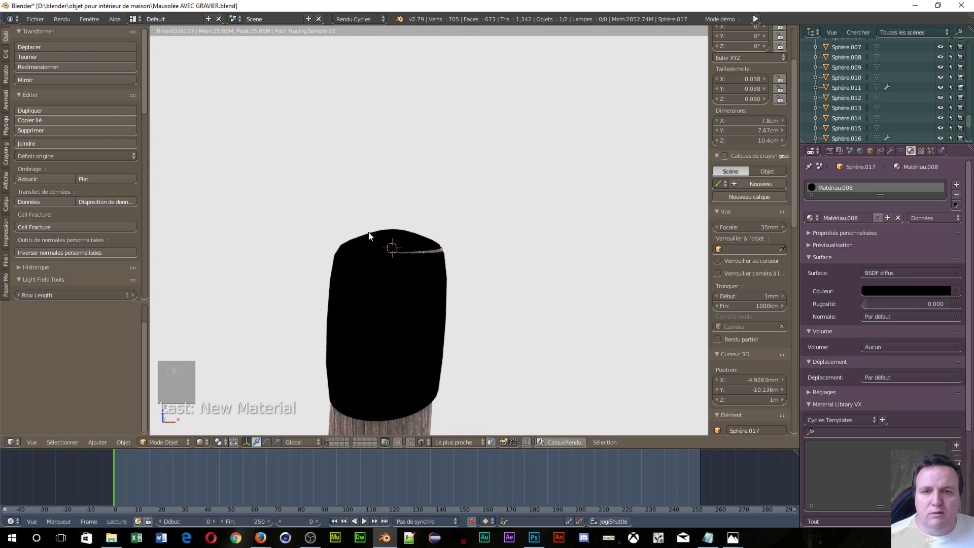
right_click(393, 242)
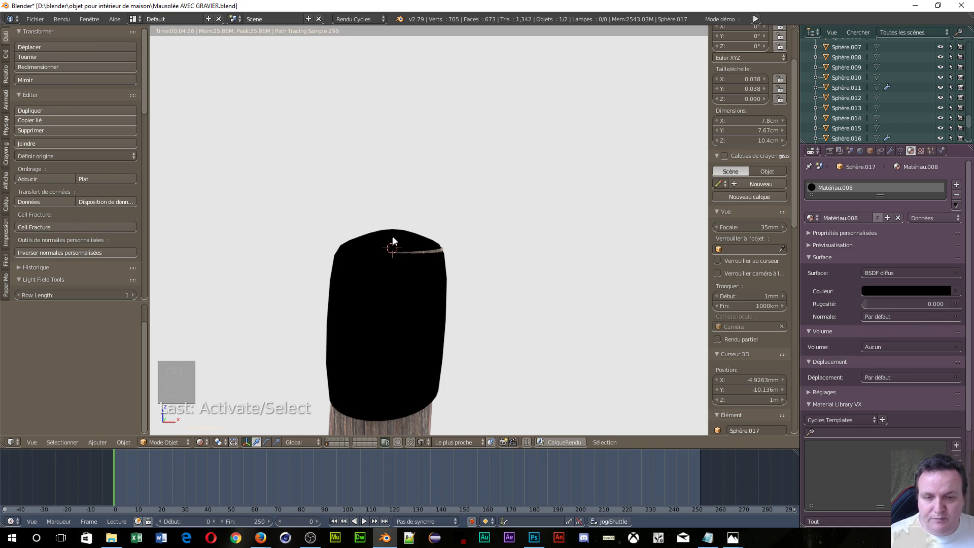
key(g)
key(z)
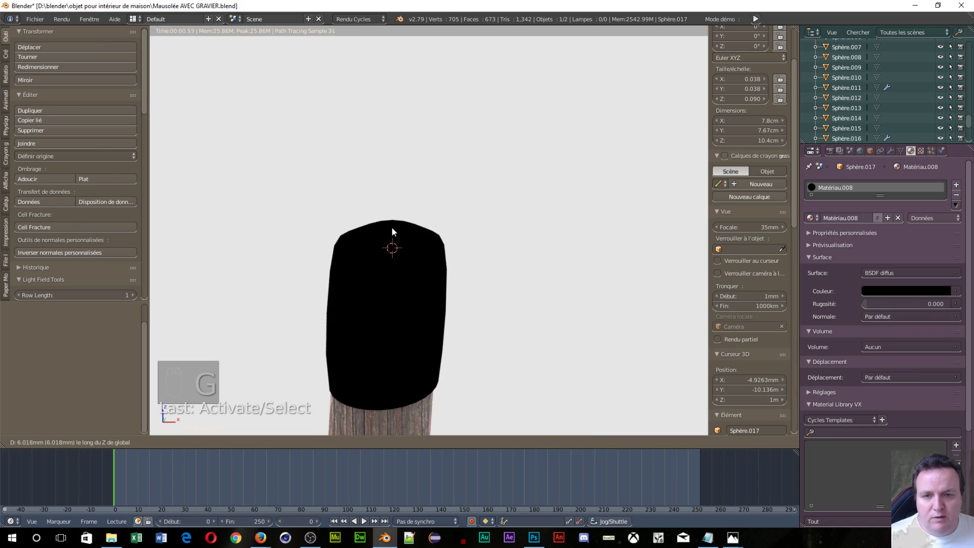
click(392, 227)
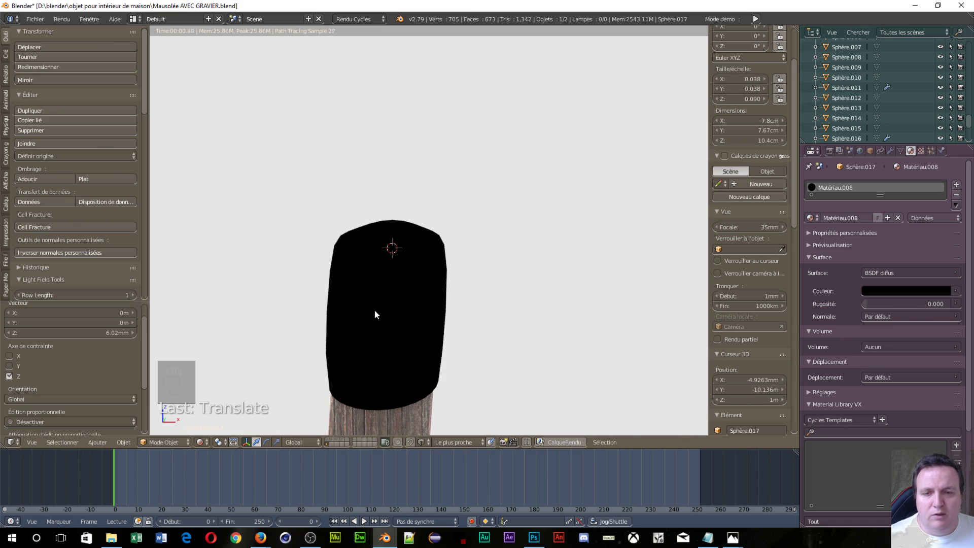
middle_drag(373, 309, 382, 280)
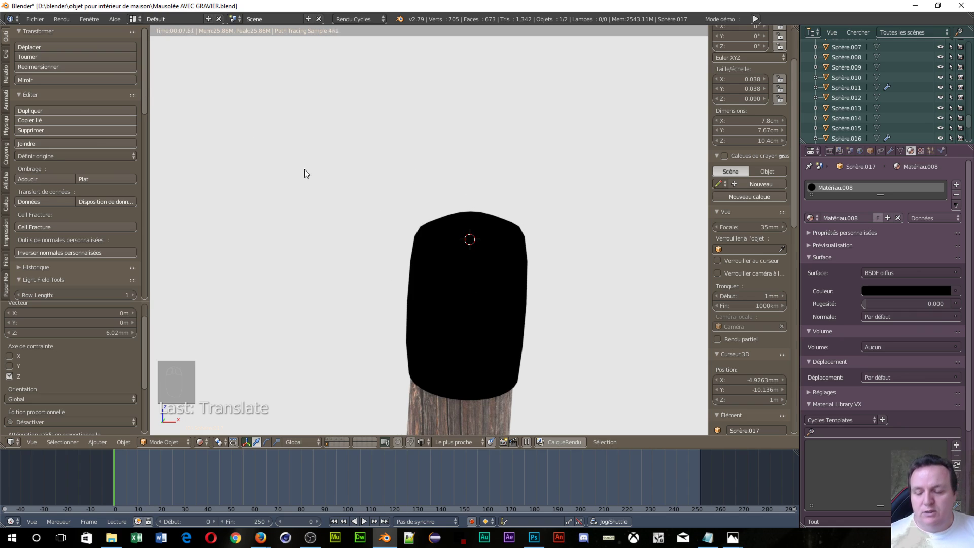
Switch to solid shading, show the first layer with the mausoleum and graveyard, and display it in wireframe
key(z)
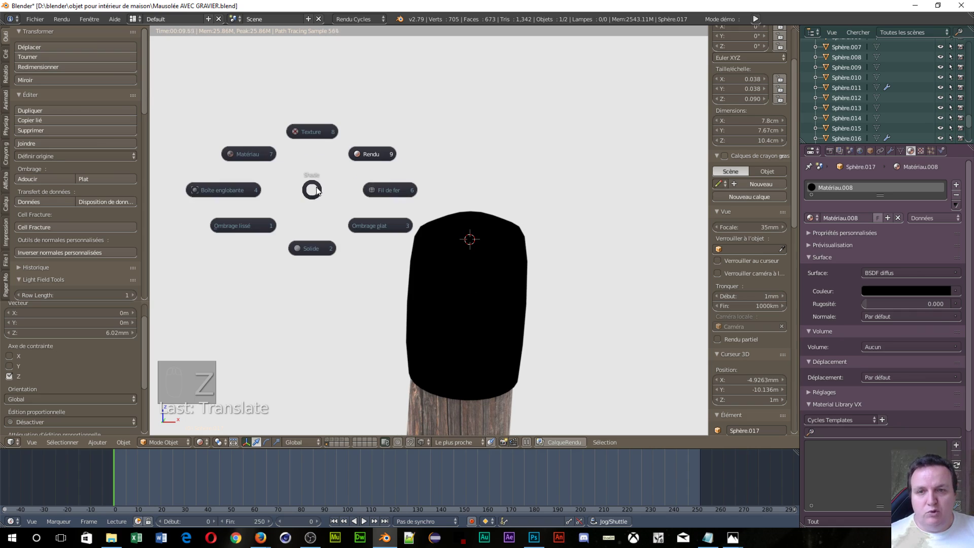
click(322, 248)
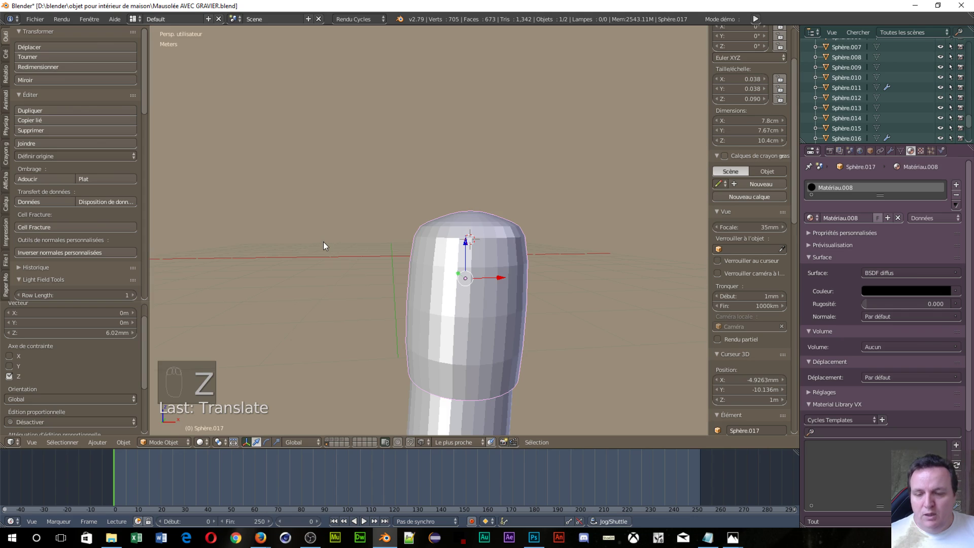
click(326, 440)
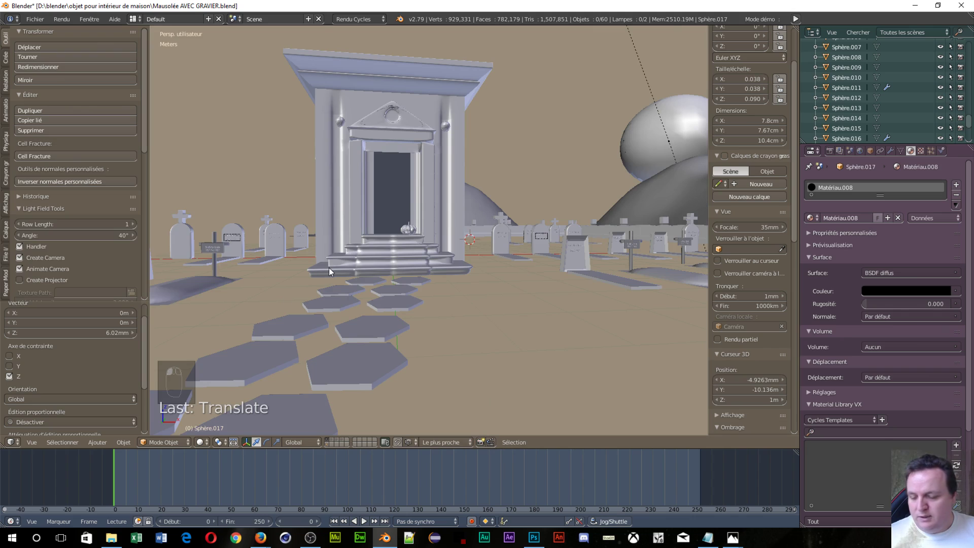
key(z)
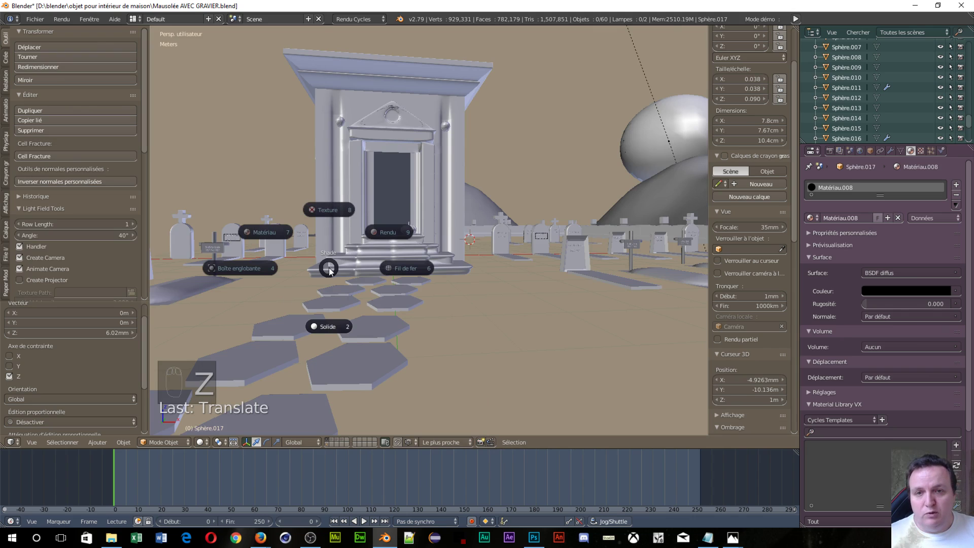
click(407, 274)
middle_drag(363, 269, 360, 201)
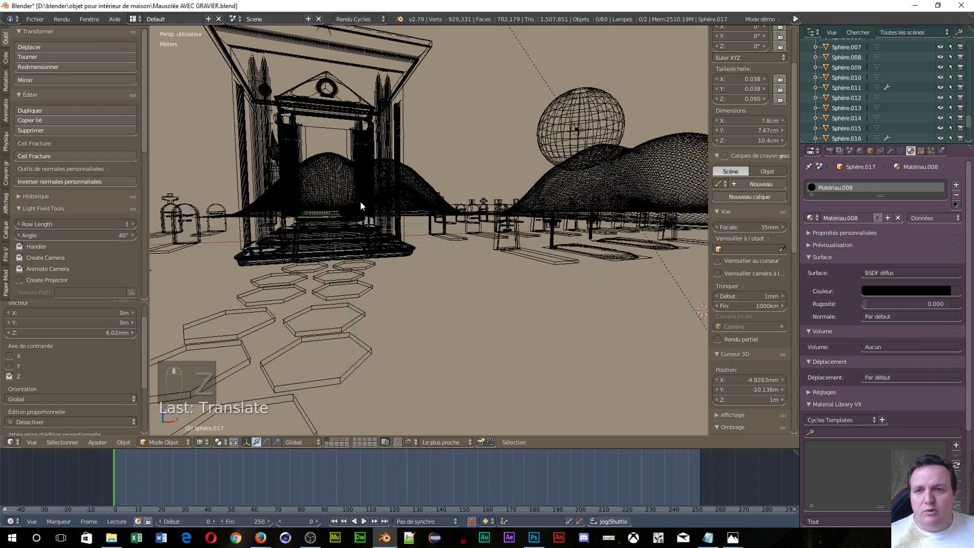
Duplicate the mausoleum's candle in place and move the copy to layer 11, the first layer of the second row
right_click(274, 155)
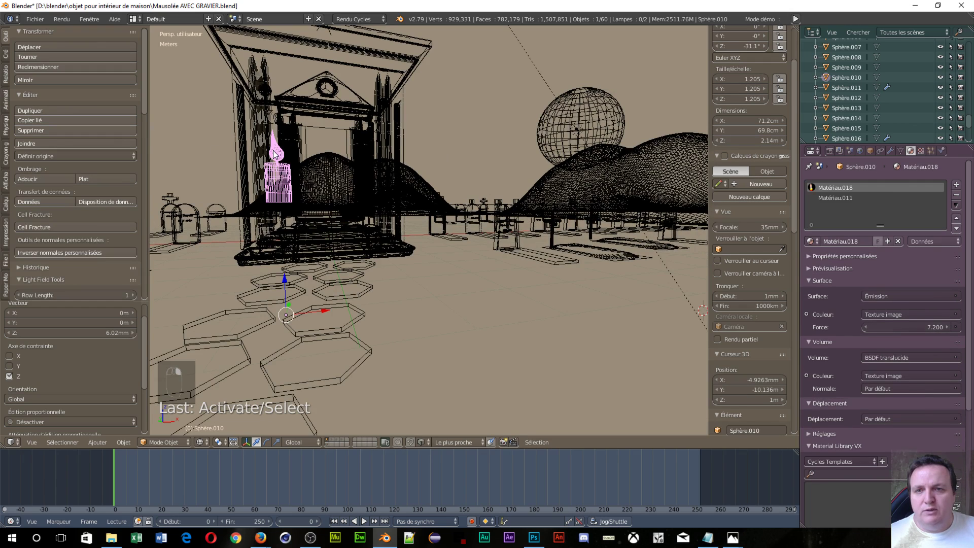
key(shift+d)
right_click(338, 203)
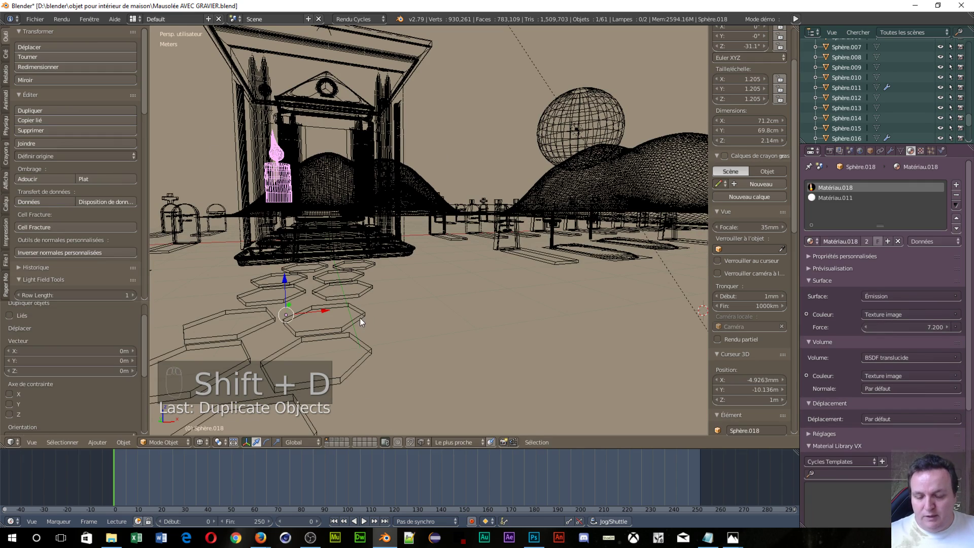
key(m)
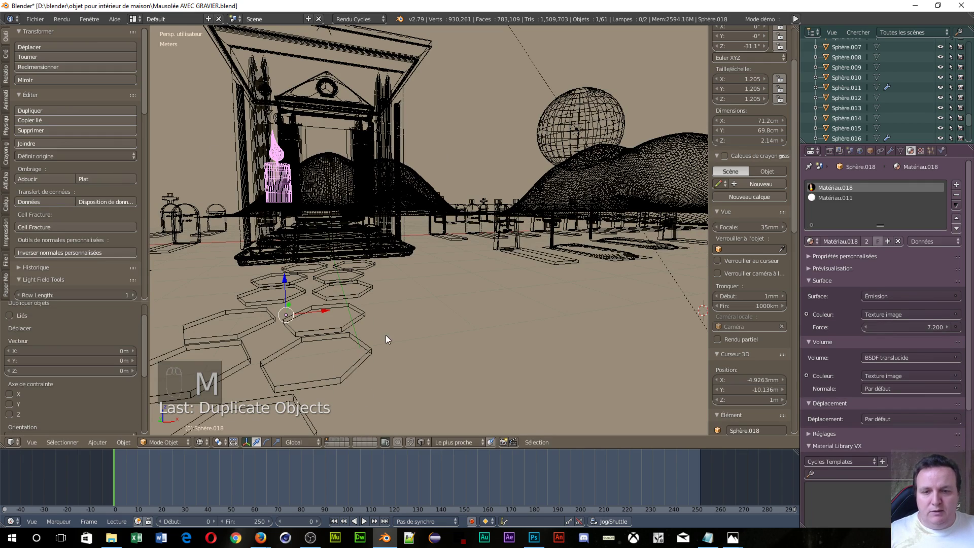
key(m)
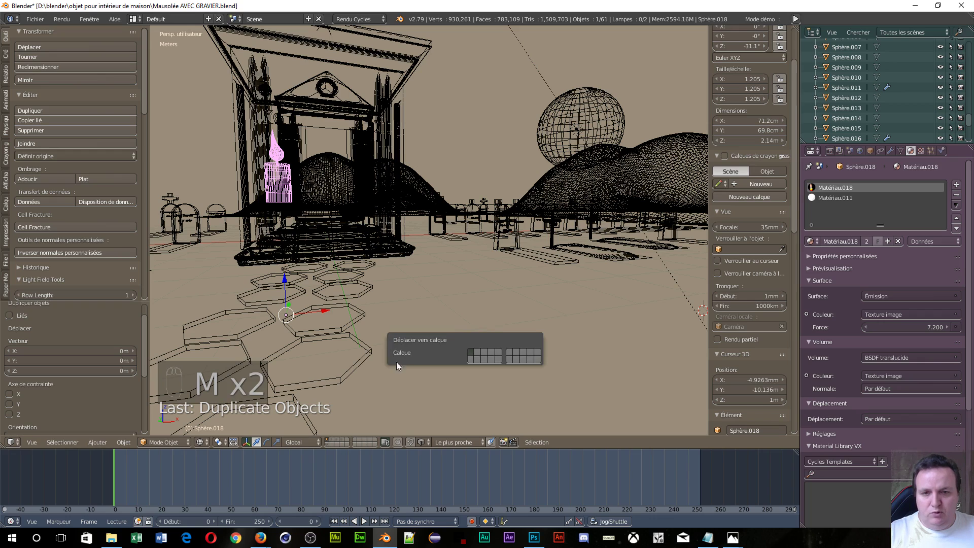
click(470, 360)
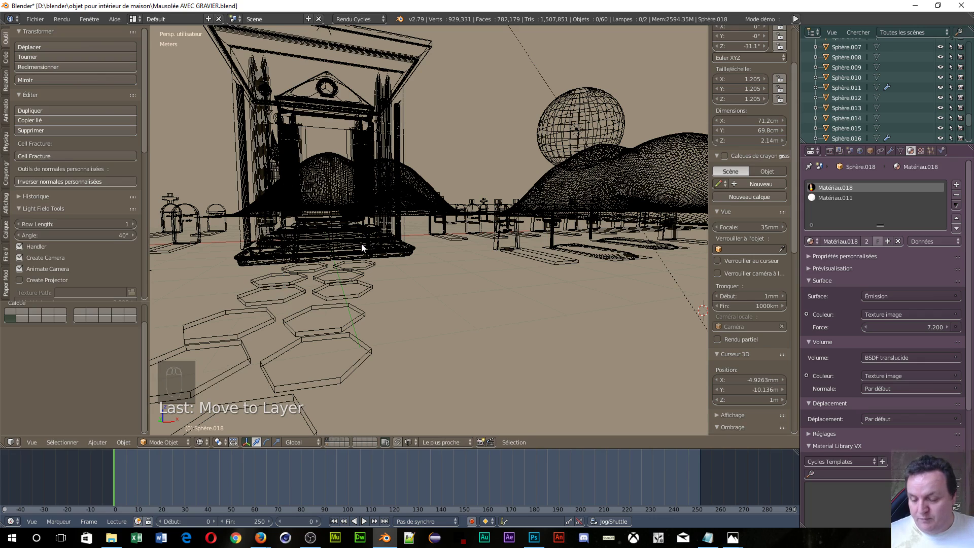
Show only layer 11, containing the wooden shaft and the candle copy, and bring the candle into view
click(326, 442)
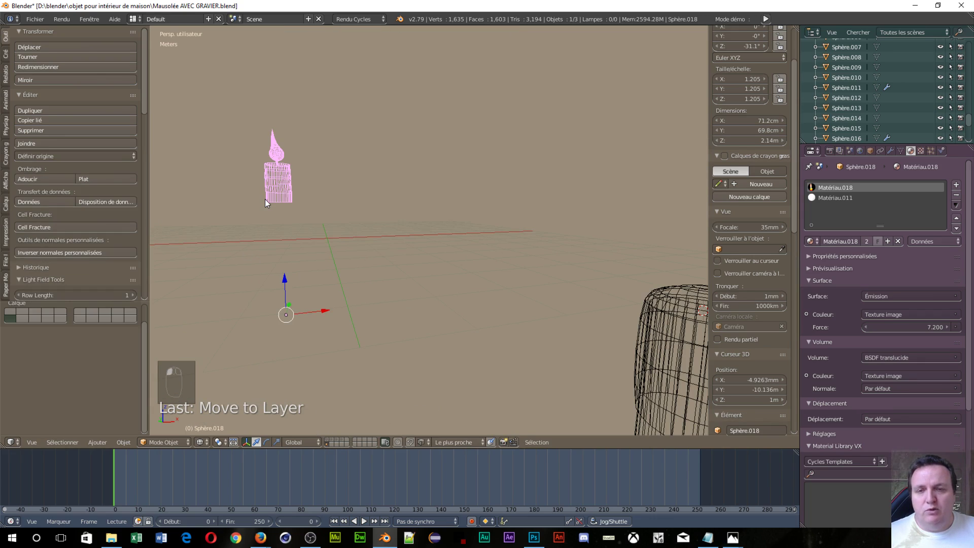
click(326, 440)
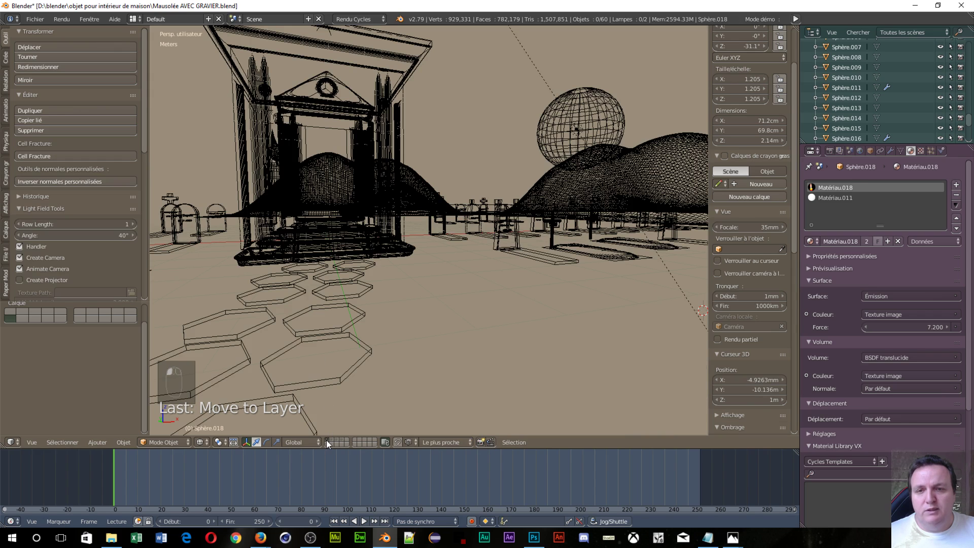
click(328, 445)
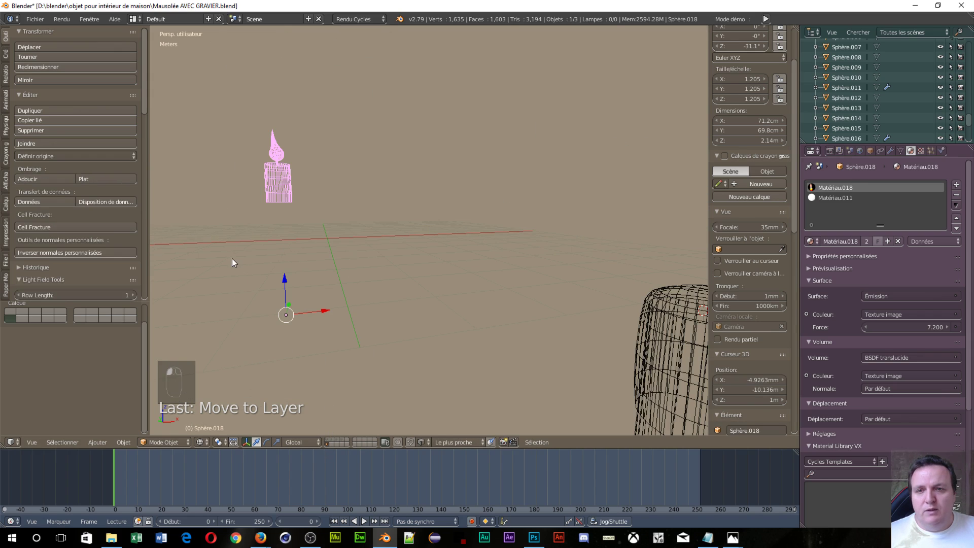
middle_drag(232, 258, 205, 235)
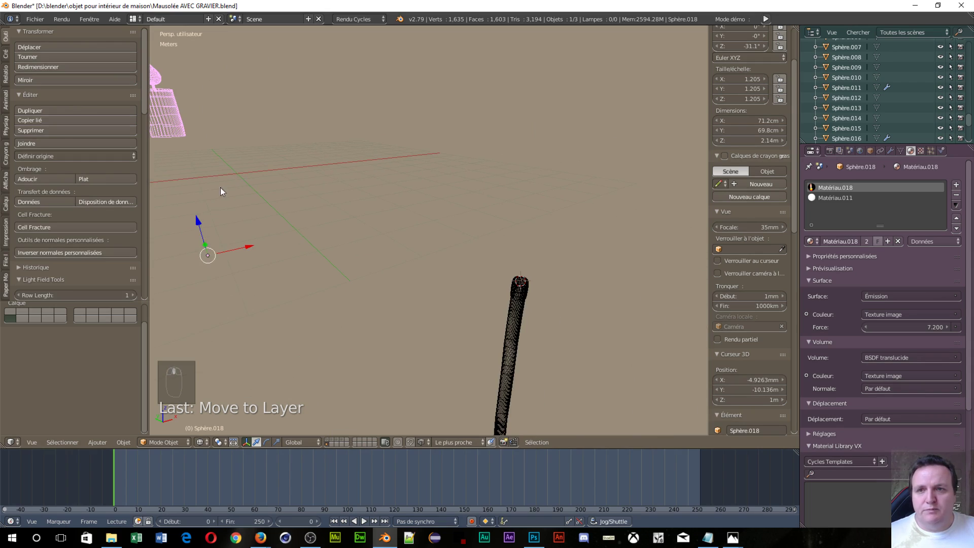
middle_drag(221, 189, 577, 331)
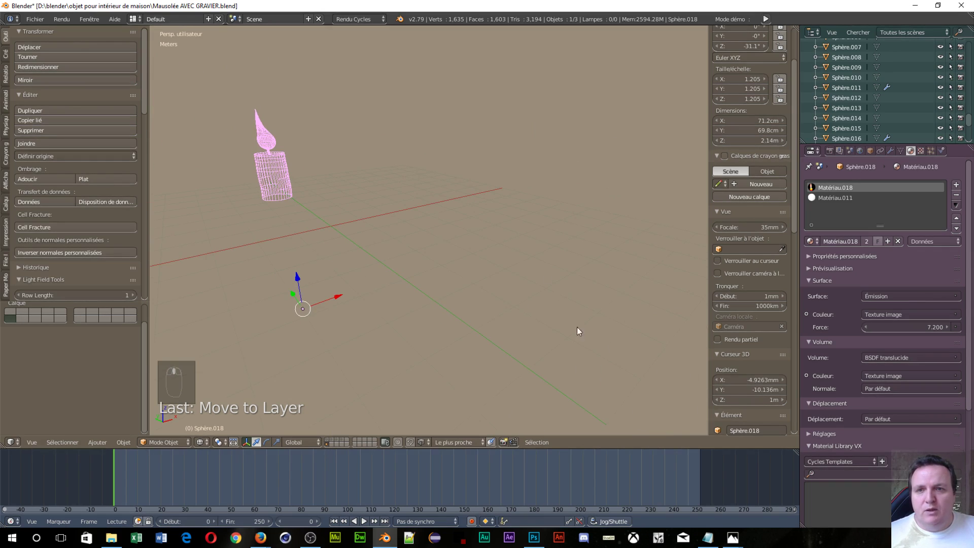
Delete the candle copy's body vertices in Edit mode by inverting the flame selection, keeping only the flame, and return to Object mode
right_click(267, 178)
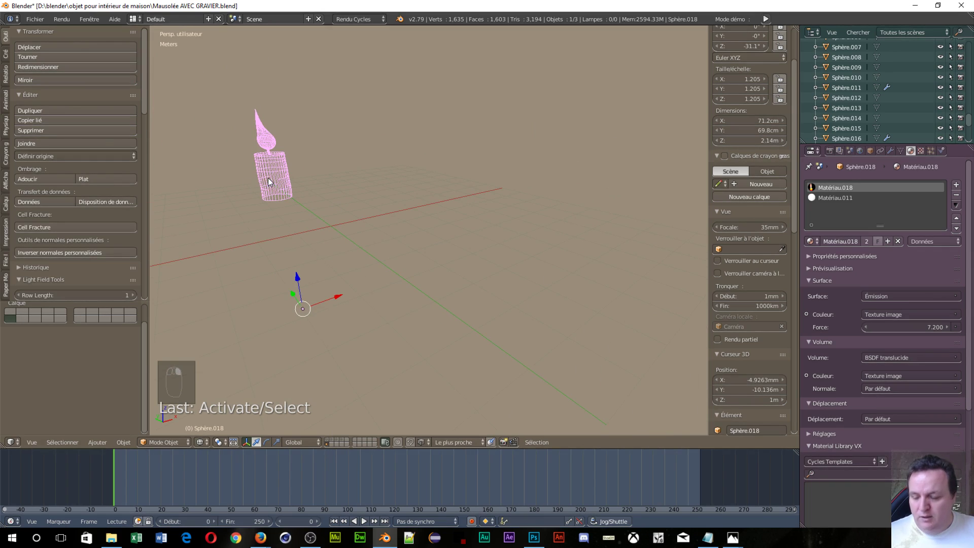
key(Tab)
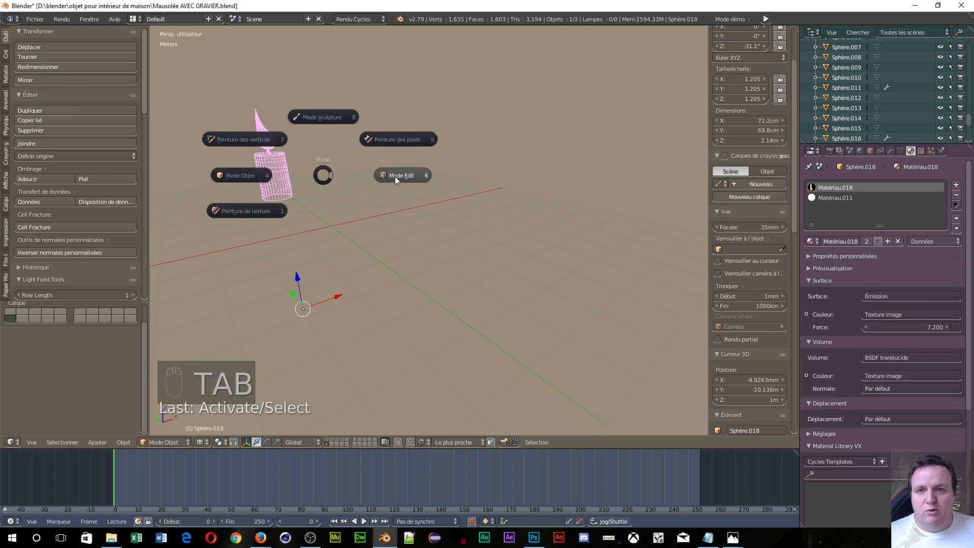
click(394, 176)
middle_drag(349, 193, 277, 189)
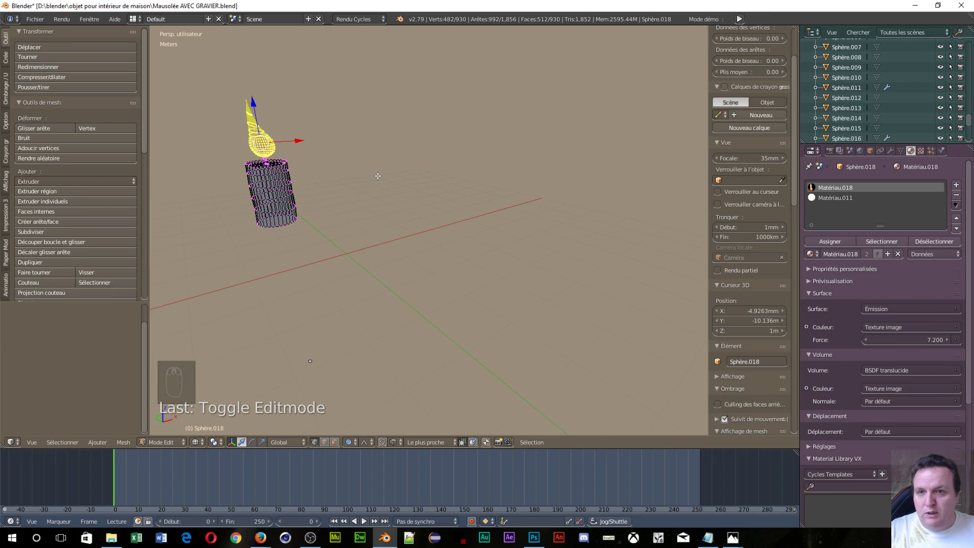
key(ctrl+i)
key(Delete)
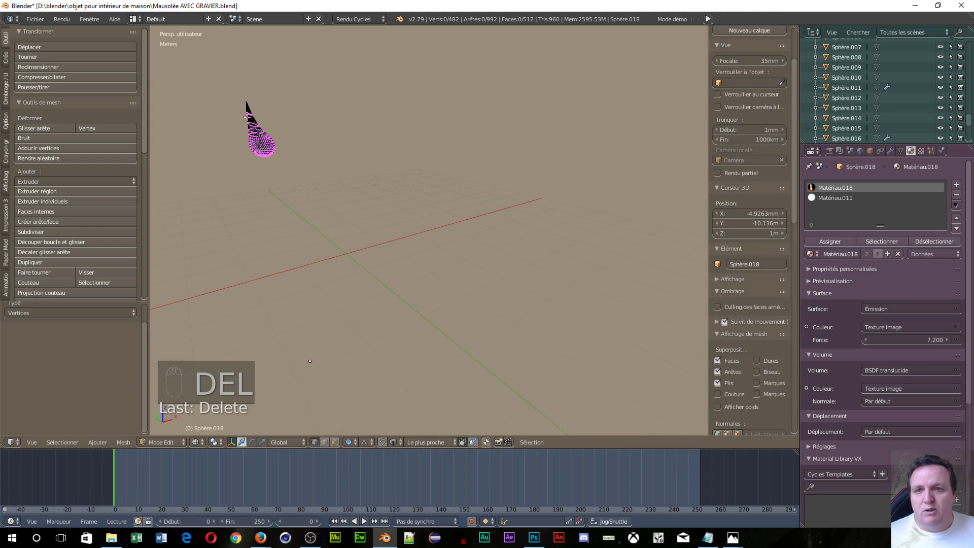
key(Tab)
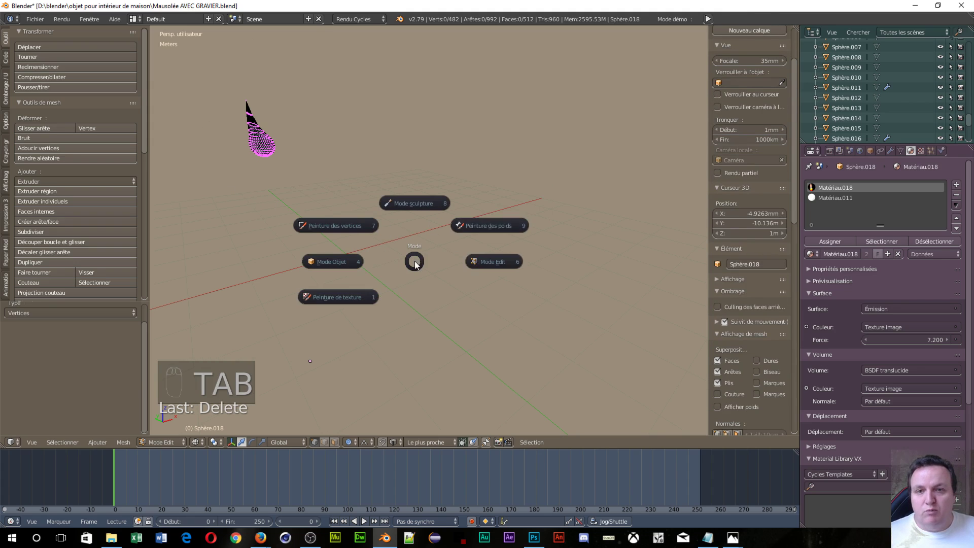
click(334, 262)
Set the flame's origin to its geometry in an orthographic view
scroll(307, 227, down, 6)
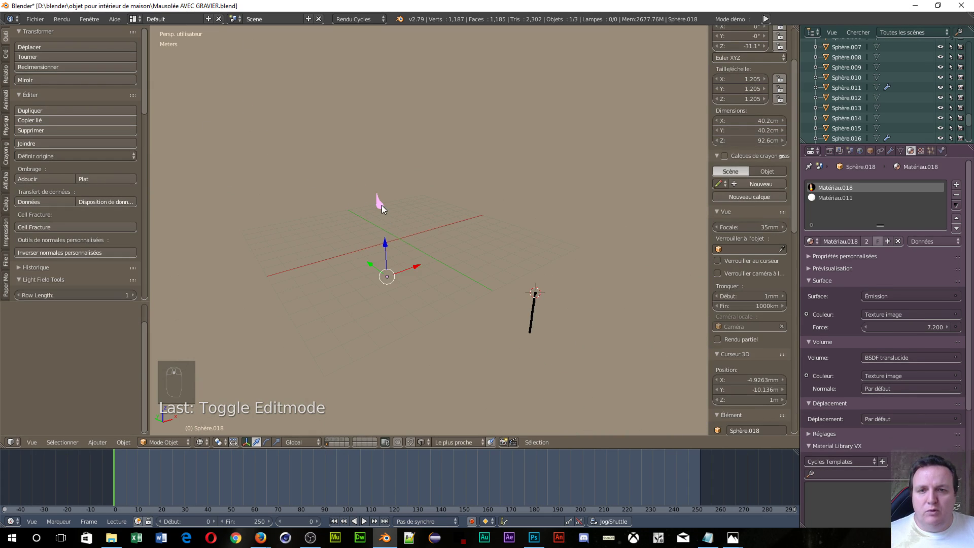
right_click(381, 205)
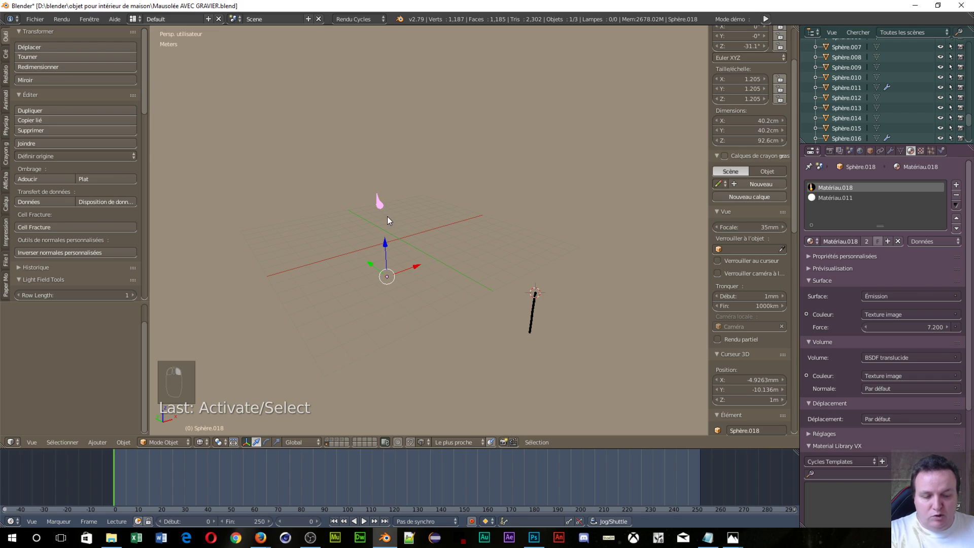
key(KP_5)
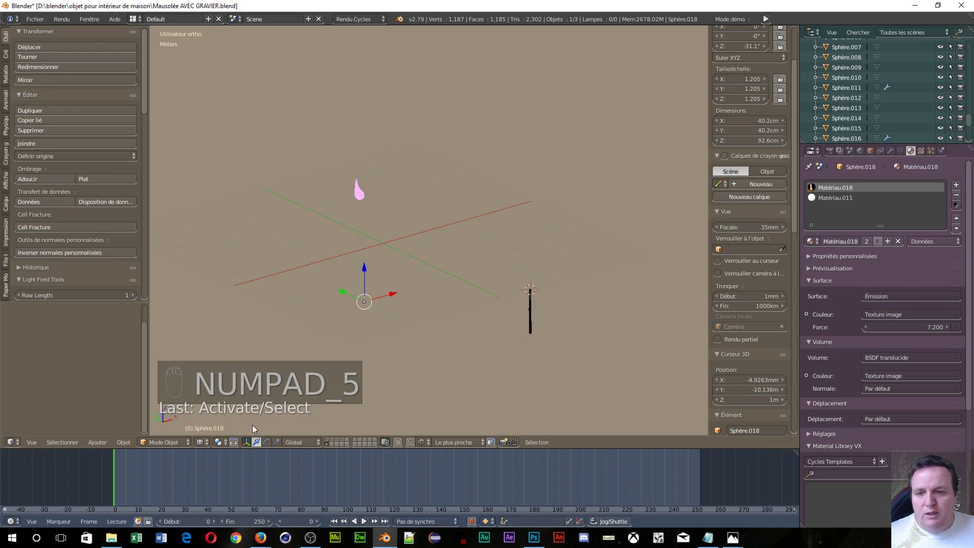
click(128, 444)
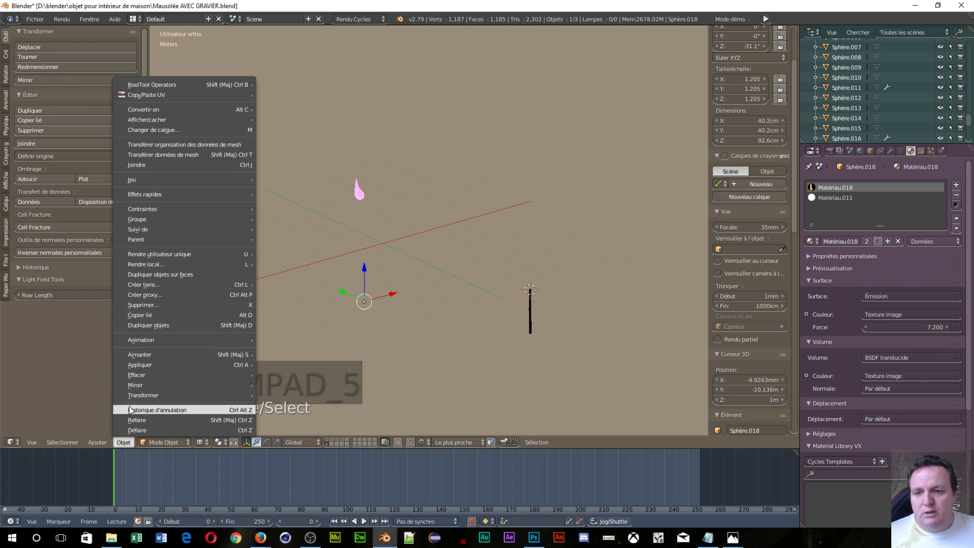
mouse_move(135, 394)
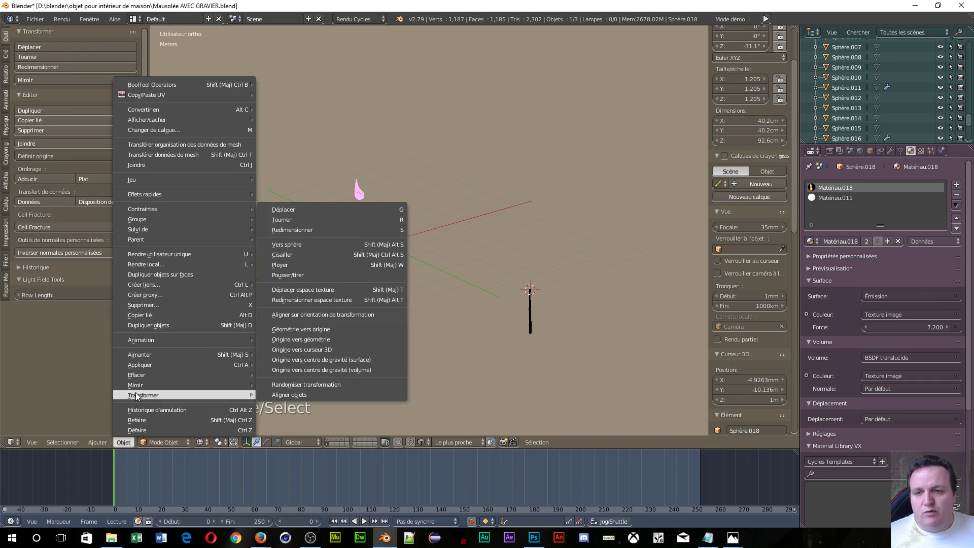
click(342, 339)
Move the flame about -12.3 m along Y towards the top of the wooden shaft
key(g)
key(y)
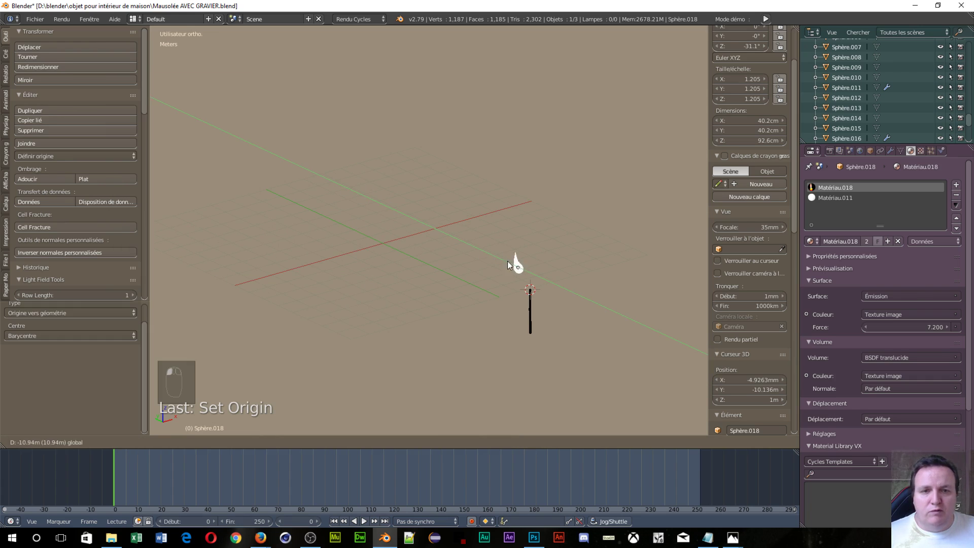
click(512, 270)
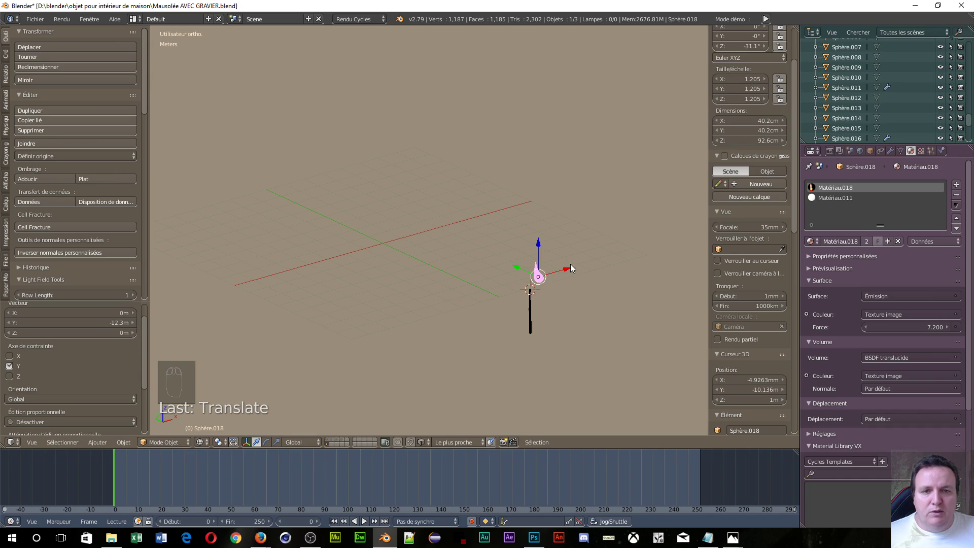
Move the flame about -57.1 cm along X towards the wooden shaft
key(g)
key(x)
click(561, 272)
scroll(548, 305, up, 5)
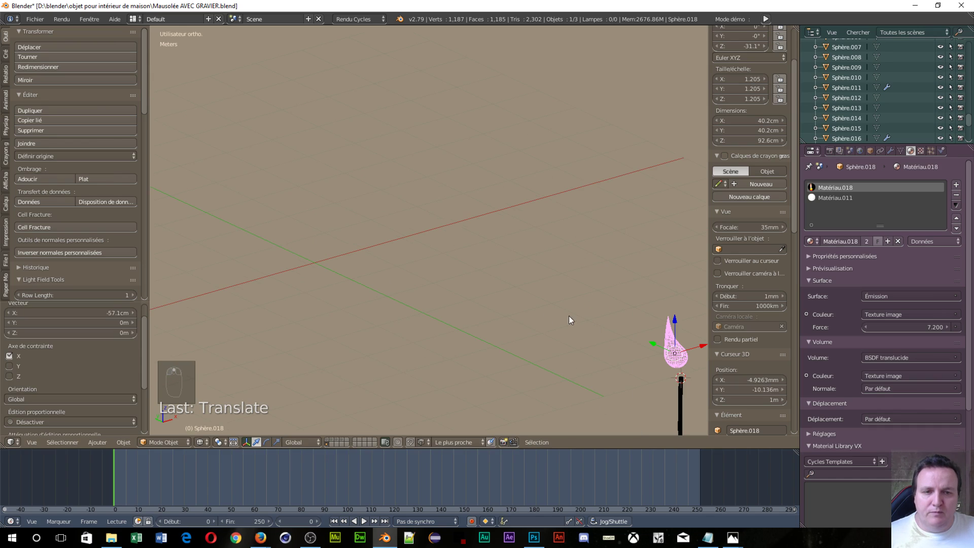
middle_drag(499, 333, 557, 302)
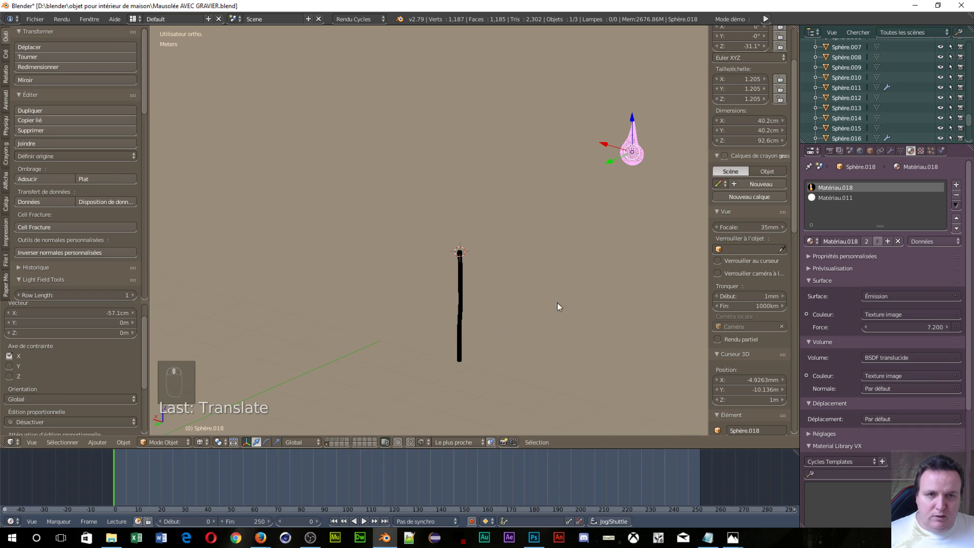
In the top view, centre the flame over the shaft by moving it about 1.93 m in X and 2.3 m in Y
key(KP_7)
scroll(488, 266, down, 4)
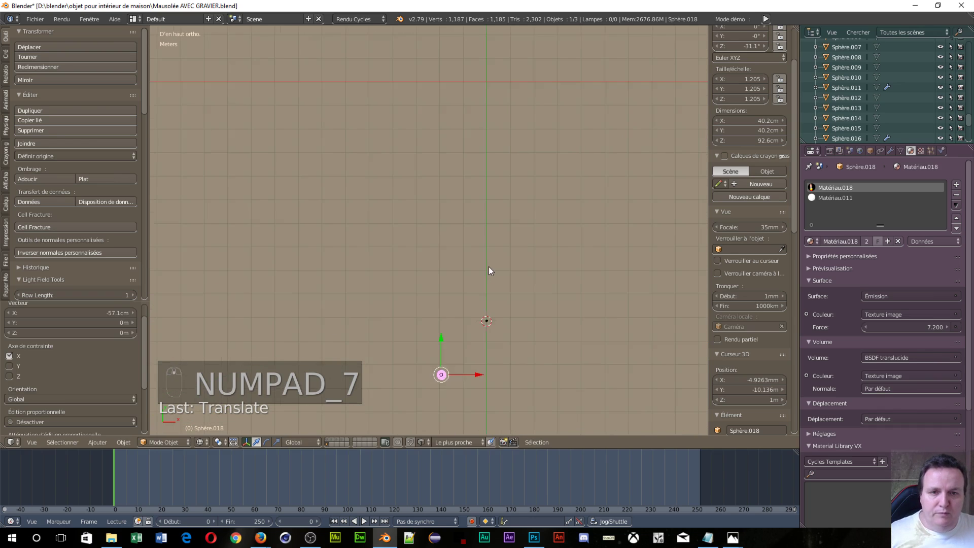
scroll(472, 314, up, 5)
shift+middle_drag(455, 278, 368, 171)
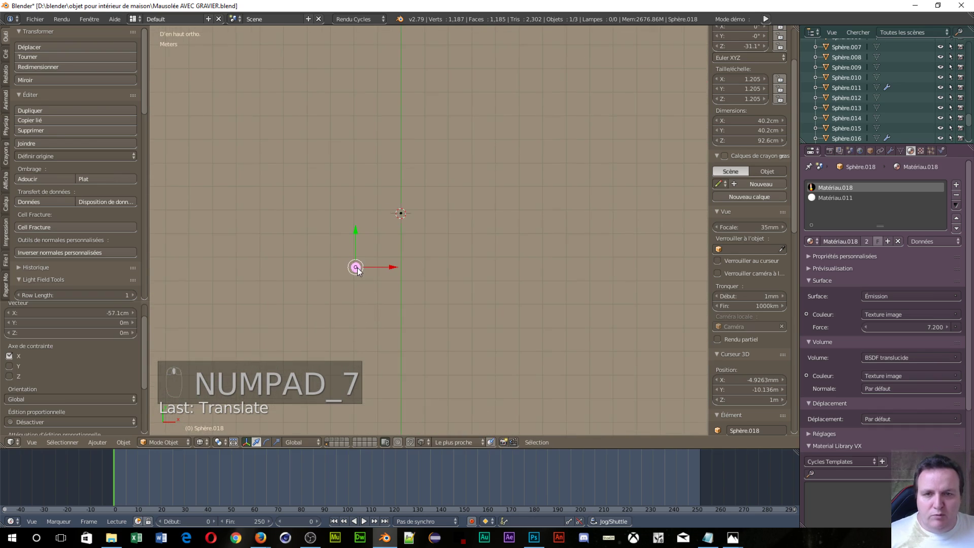
scroll(366, 223, up, 4)
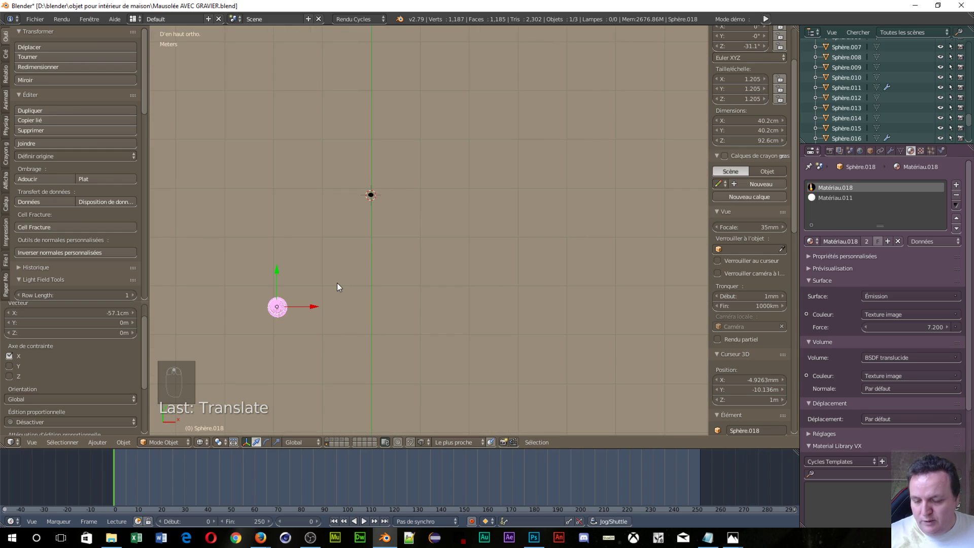
key(g)
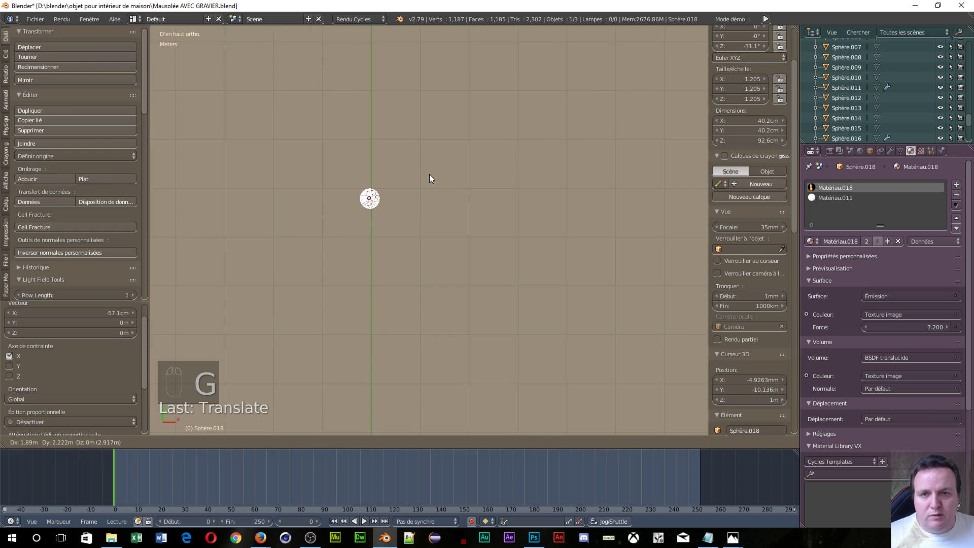
click(431, 173)
scroll(437, 230, up, 3)
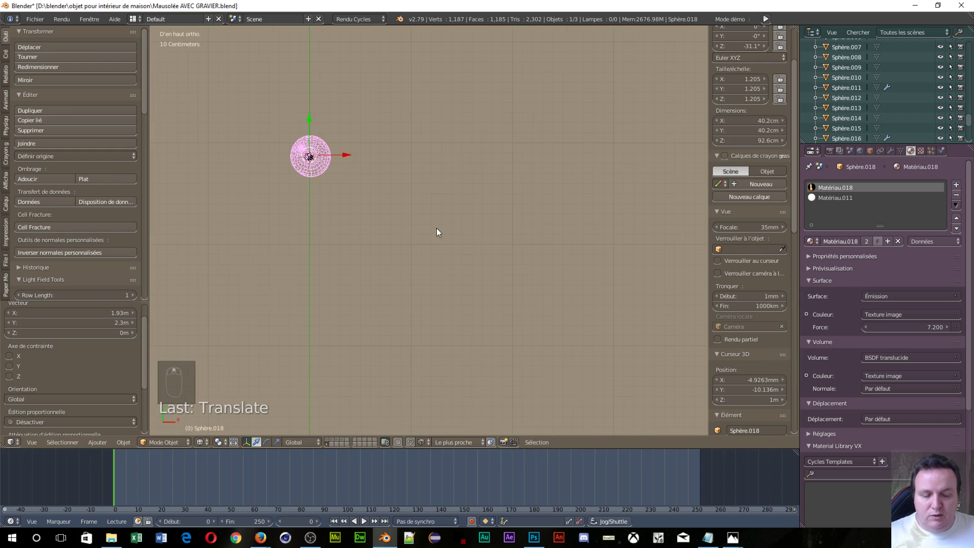
In the front view, lower the flame about 1.53 m along Z onto the shaft's black cap
key(KP_1)
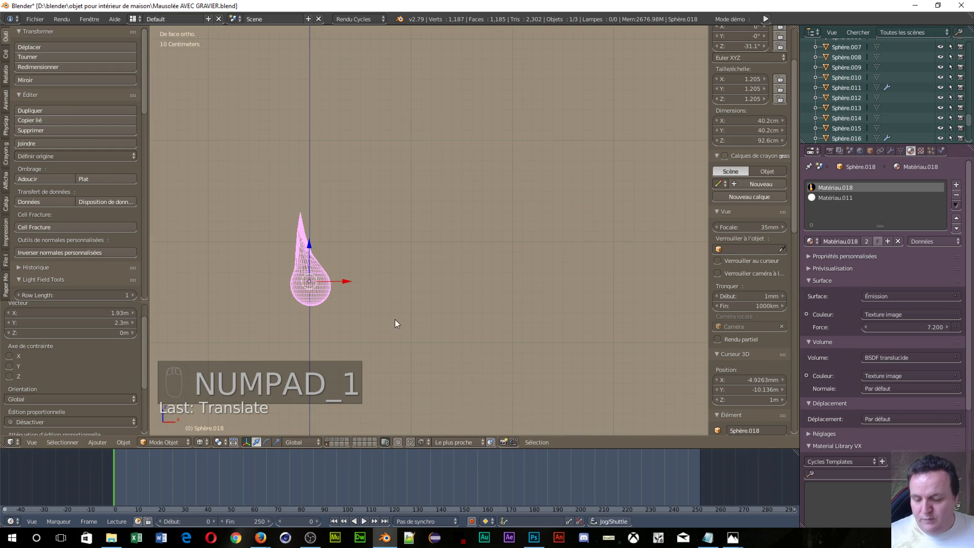
shift+middle_drag(397, 324, 507, 98)
drag(448, 45, 446, 193)
scroll(499, 267, up, 2)
scroll(499, 267, up, 3)
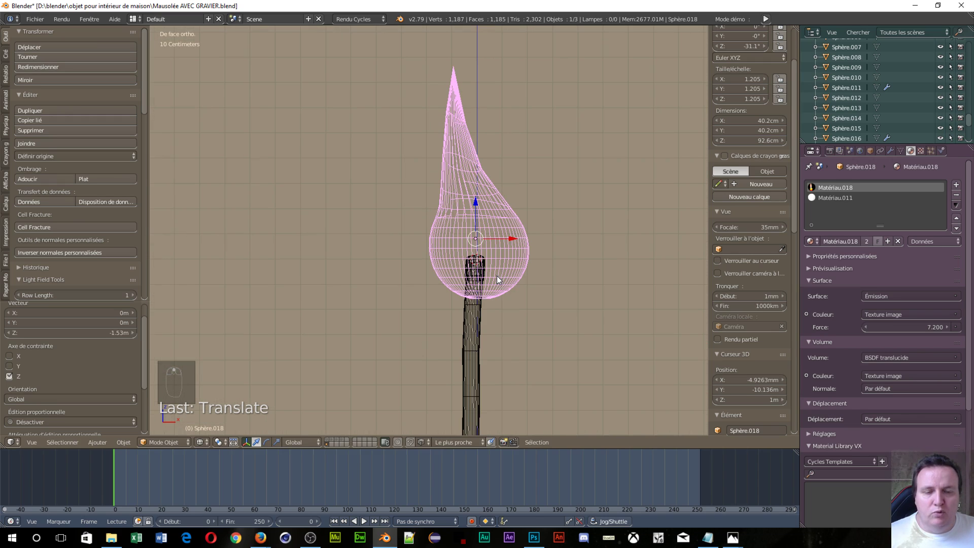
Check the flame's alignment from the side, top and front, and scale it down to about 0.412 of its size
key(KP_3)
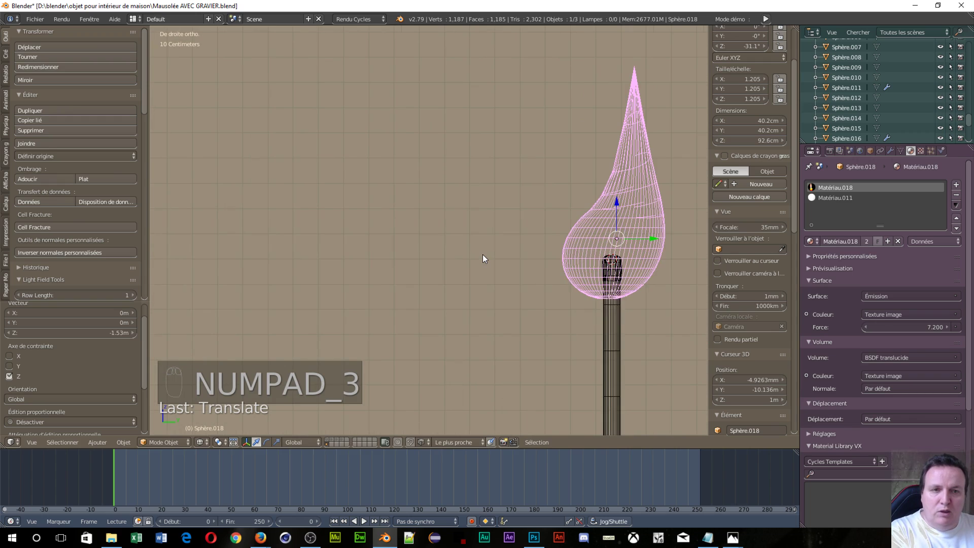
key(KP_1)
key(KP_7)
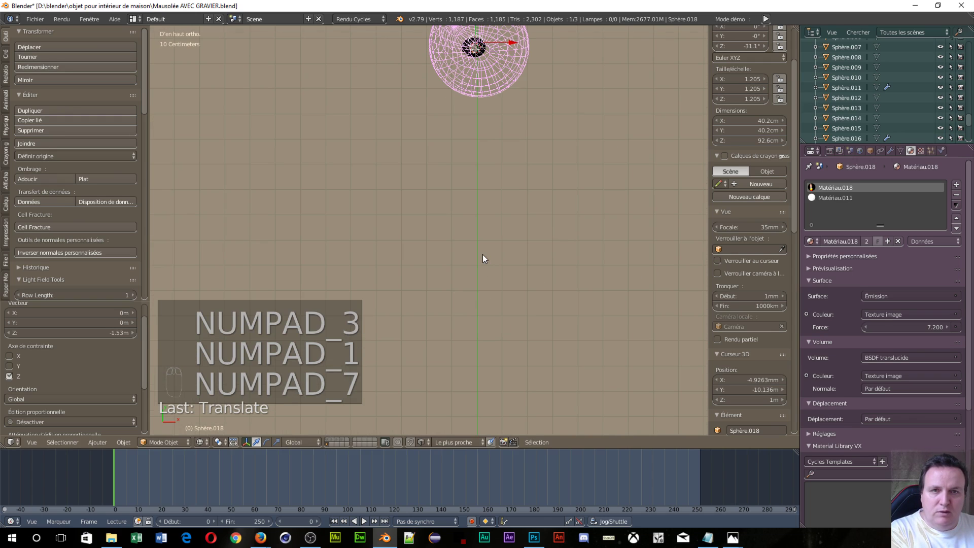
key(KP_7)
key(KP_1)
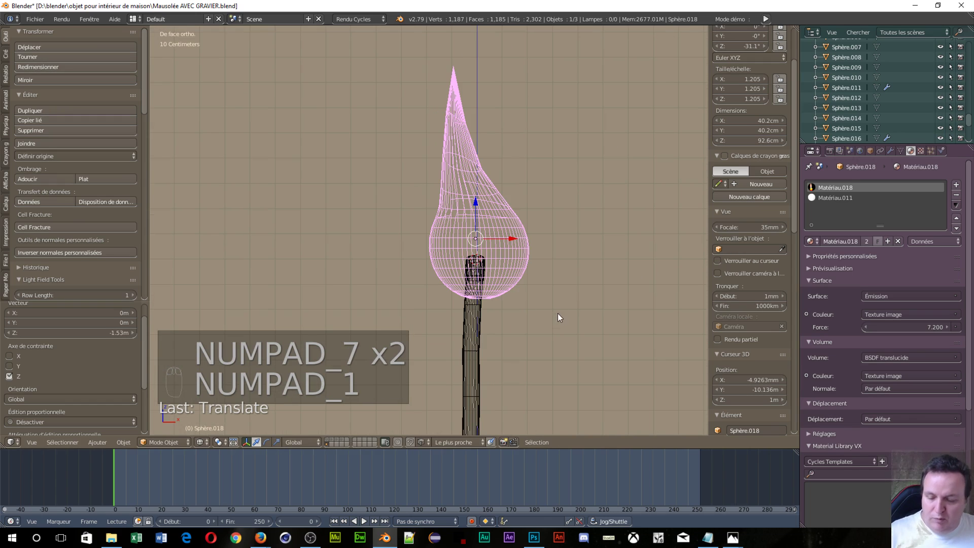
key(s)
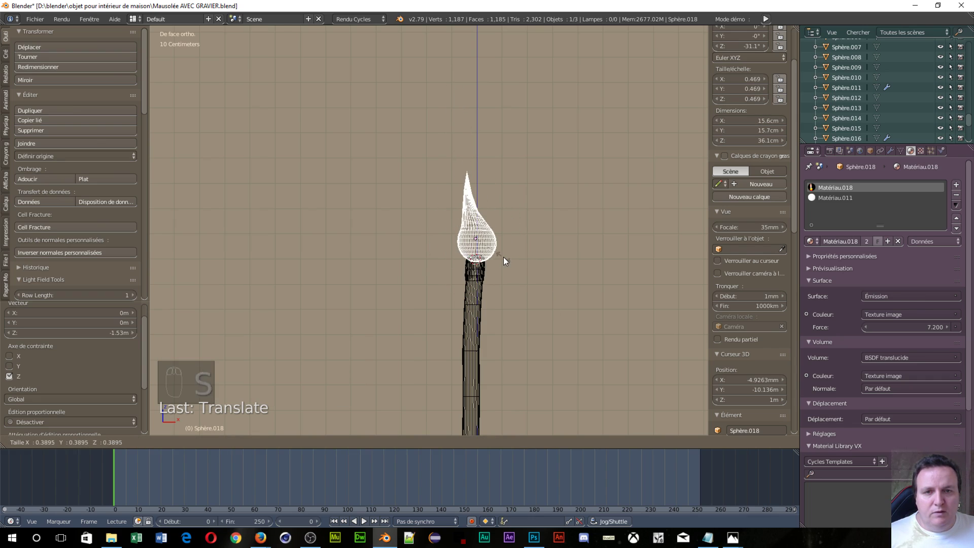
click(506, 257)
Lower the reduced flame about 8.85 cm along Z so it surrounds the black cap, and display the world settings
key(g)
key(z)
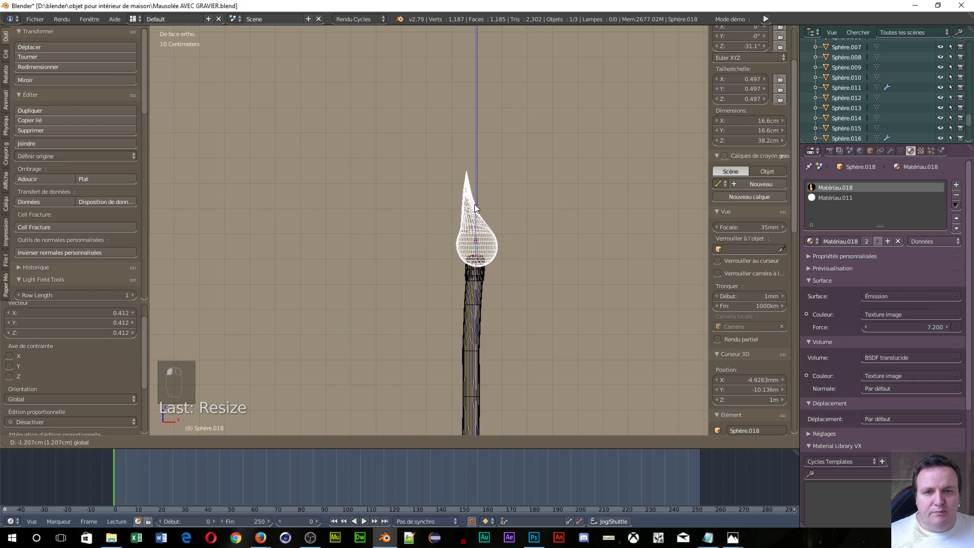
click(501, 262)
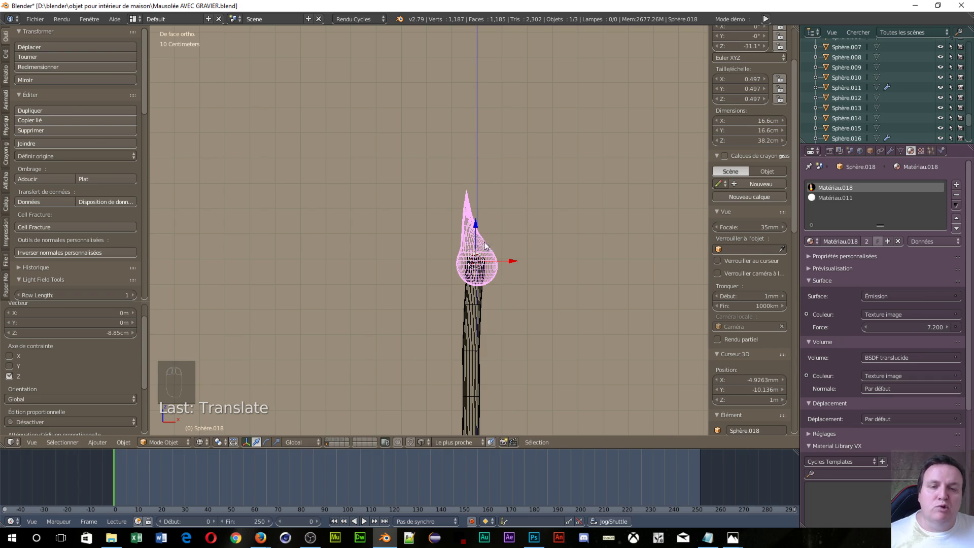
scroll(534, 339, up, 2)
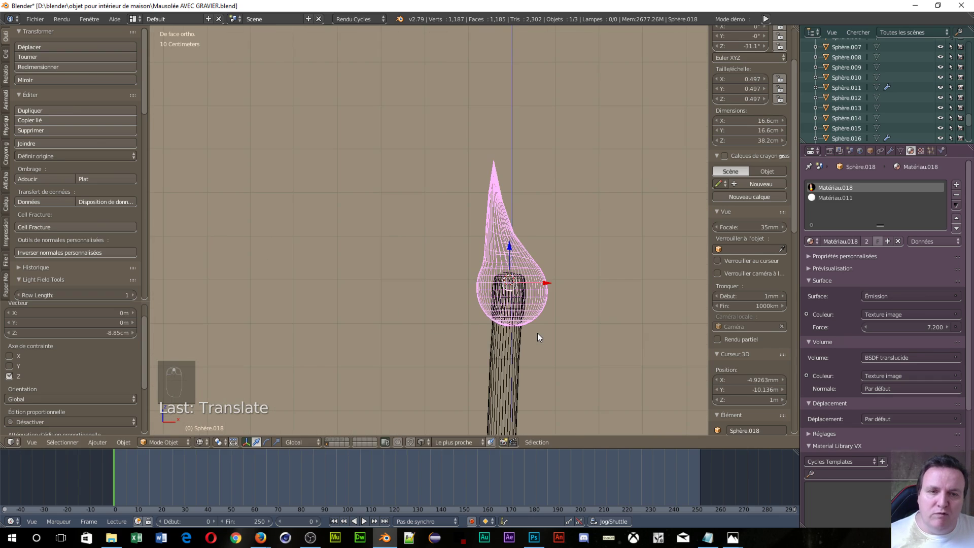
scroll(537, 314, down, 5)
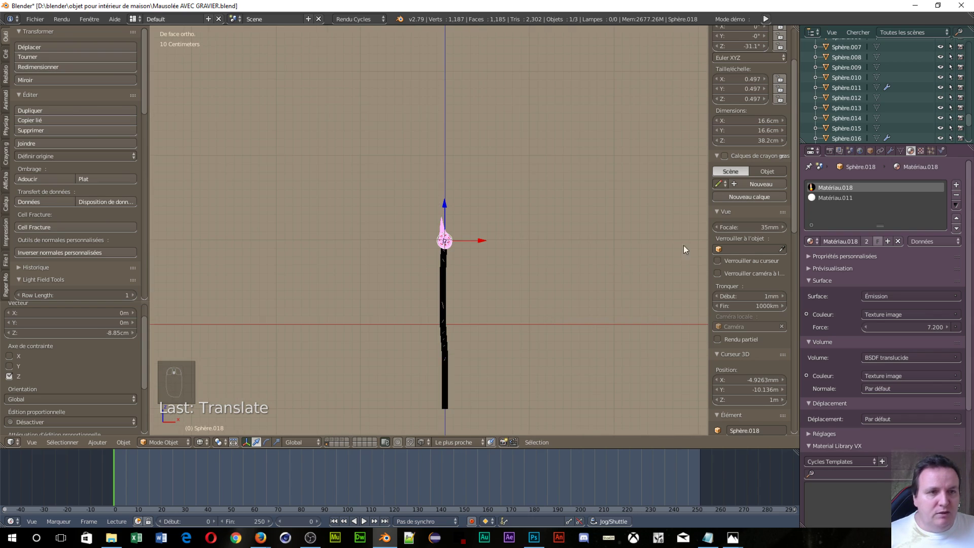
click(860, 150)
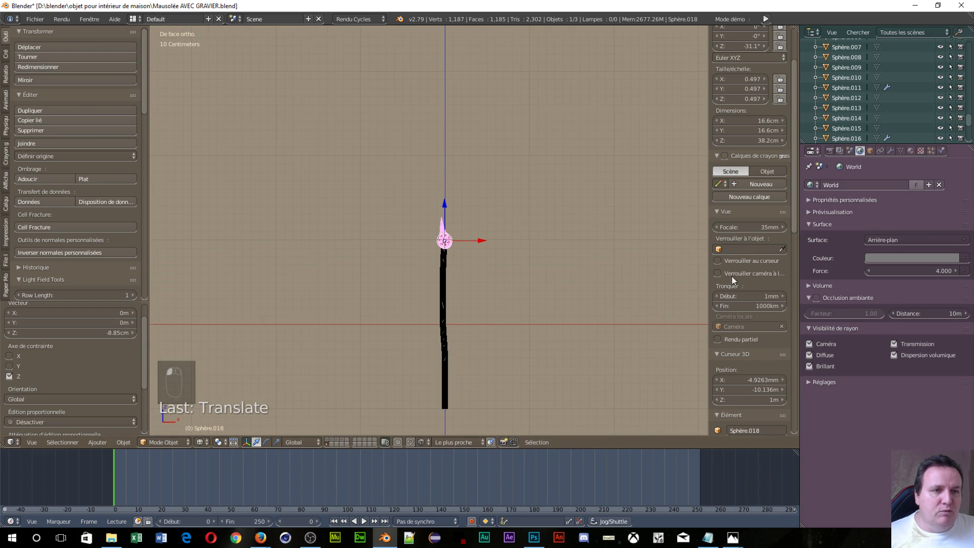
Add a ground plane, lower it about 1.99 m to the foot of the shaft and scale it up about 4.867 times
scroll(546, 395, down, 3)
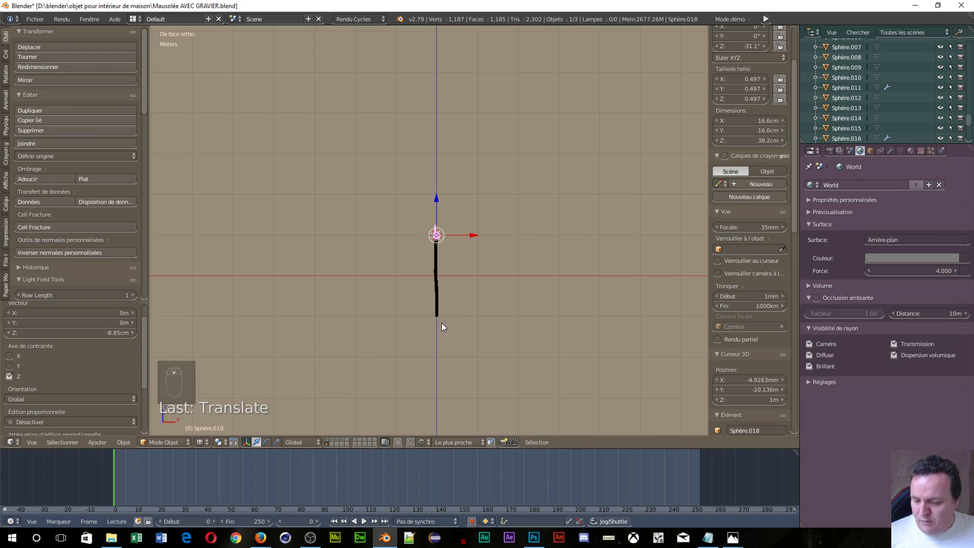
key(shift+a)
mouse_move(492, 278)
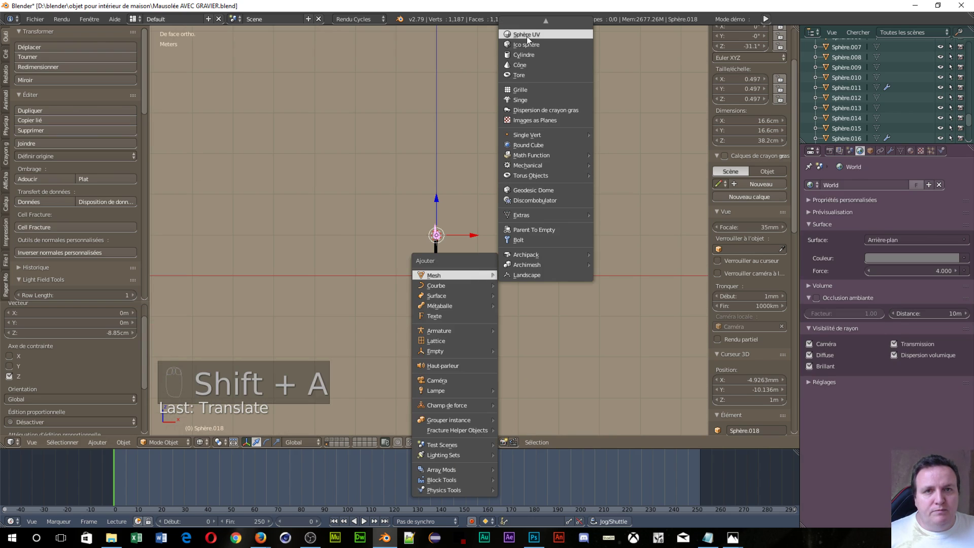
scroll(526, 36, up, 3)
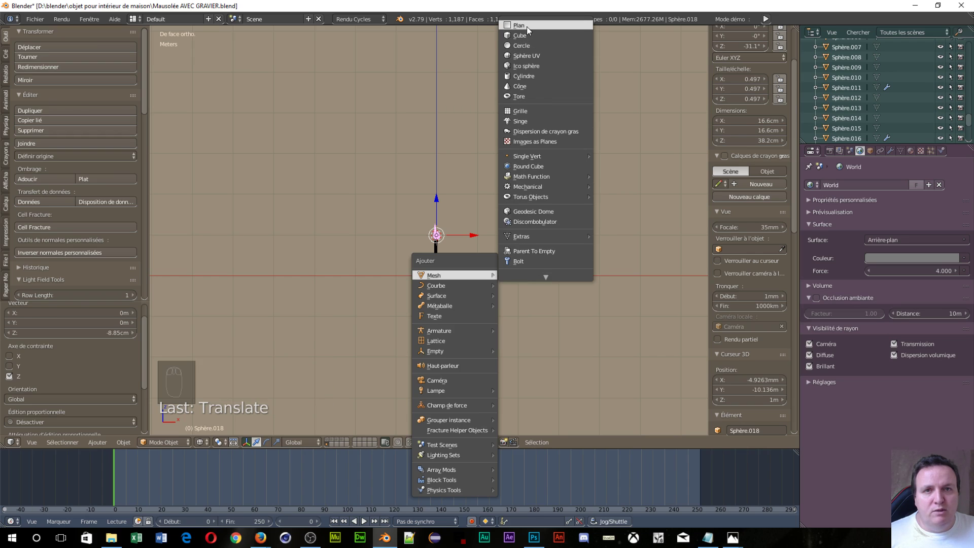
click(527, 25)
drag(434, 194, 445, 275)
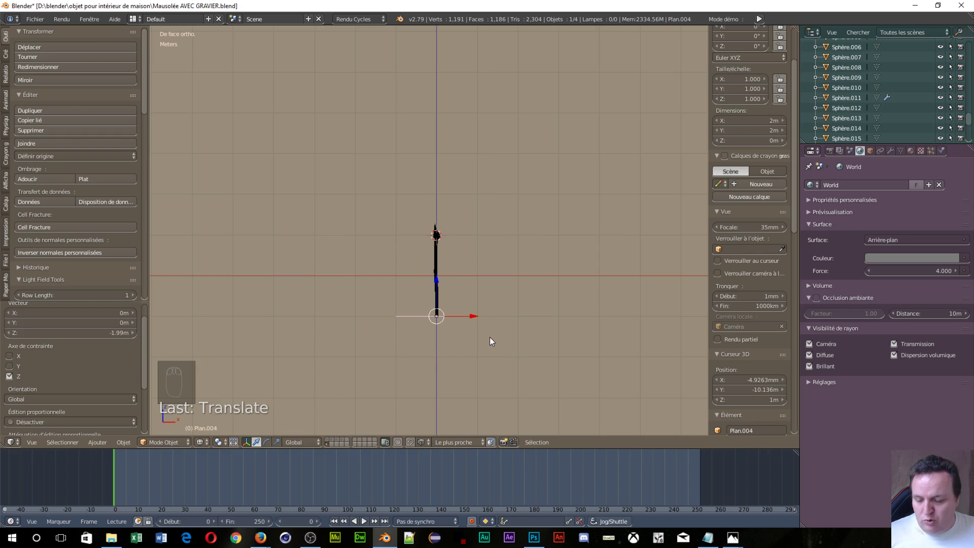
key(s)
click(183, 414)
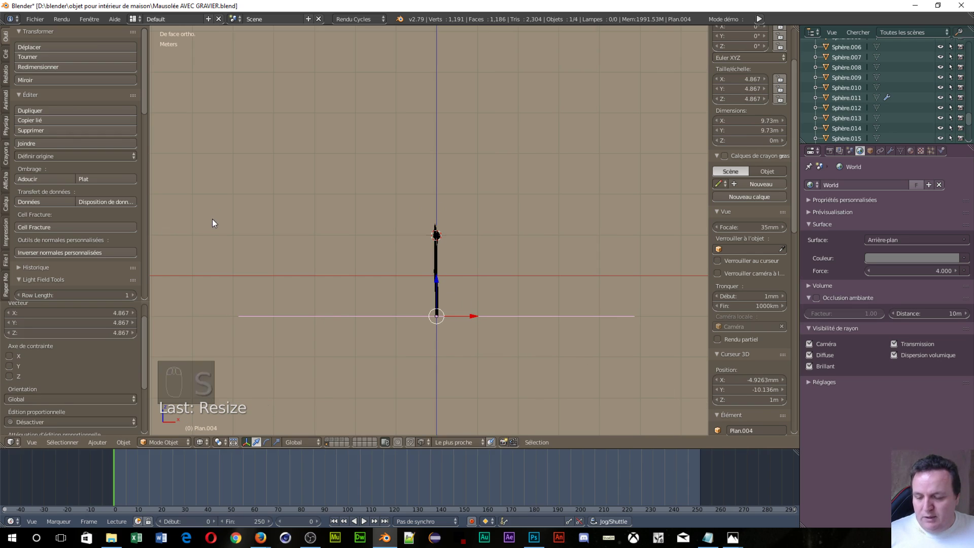
Add a cube and place it beside the torch, shifting it along X and about 1.02 m along Y
middle_drag(220, 217, 320, 222)
key(shift+a)
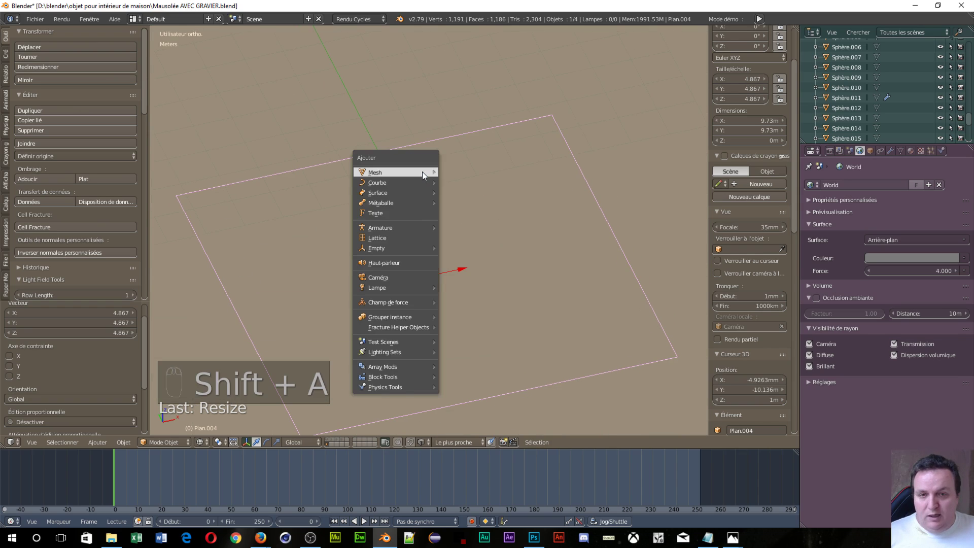
mouse_move(431, 171)
click(499, 182)
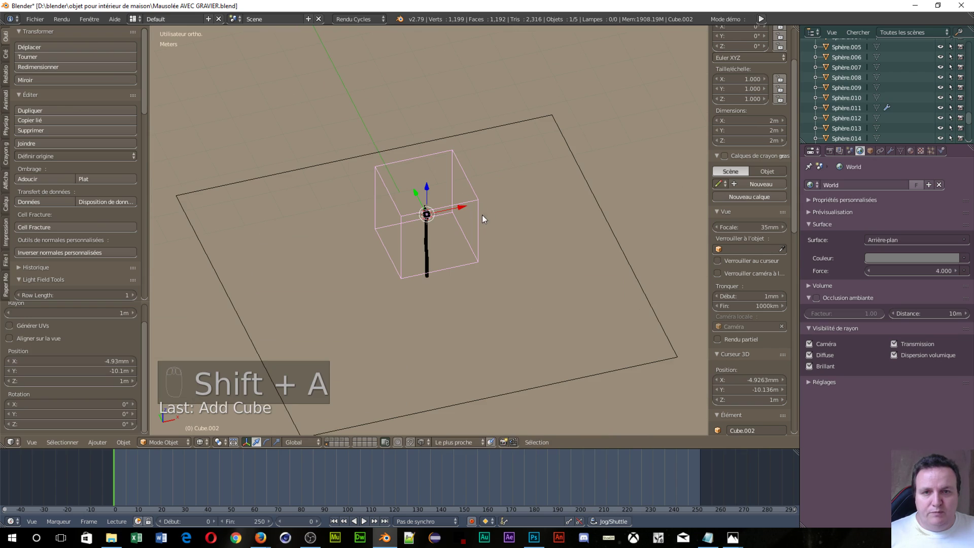
drag(458, 209, 563, 205)
drag(510, 174, 494, 149)
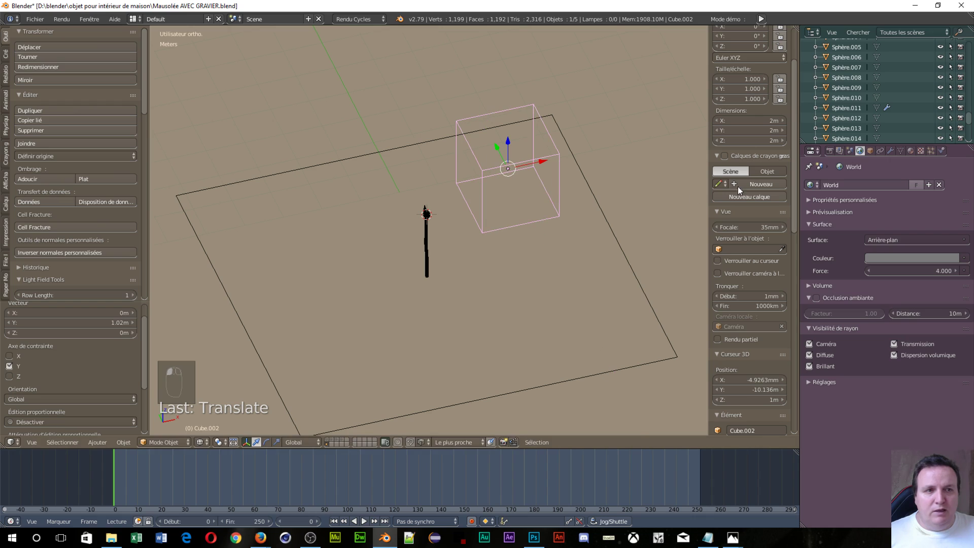
Set the world background colour to black and show the scene in a rendered perspective view
click(908, 257)
drag(954, 166, 952, 190)
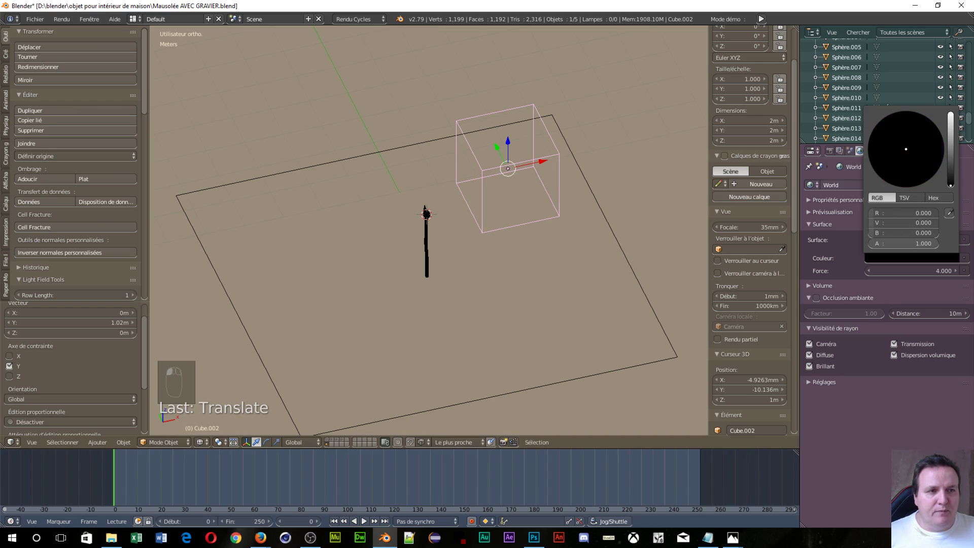
scroll(574, 288, up, 2)
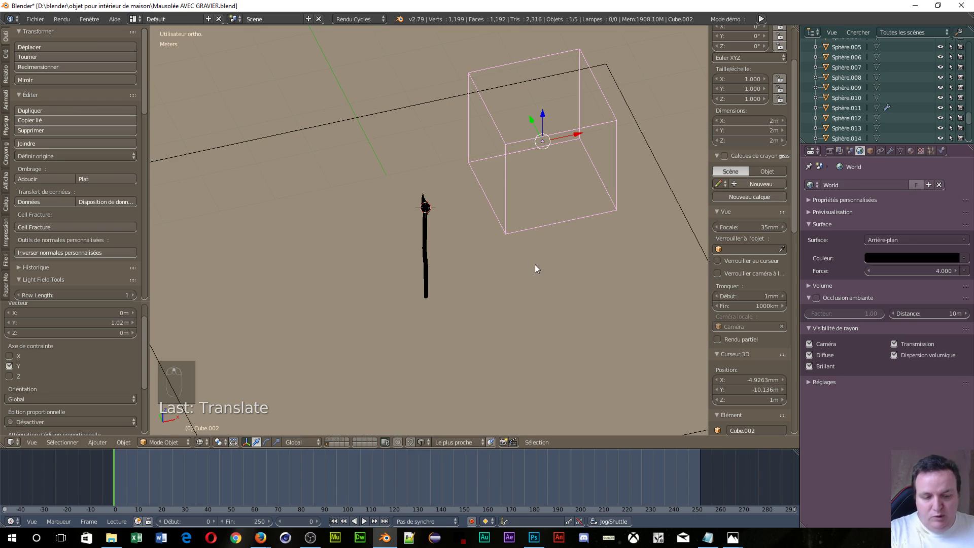
key(KP_5)
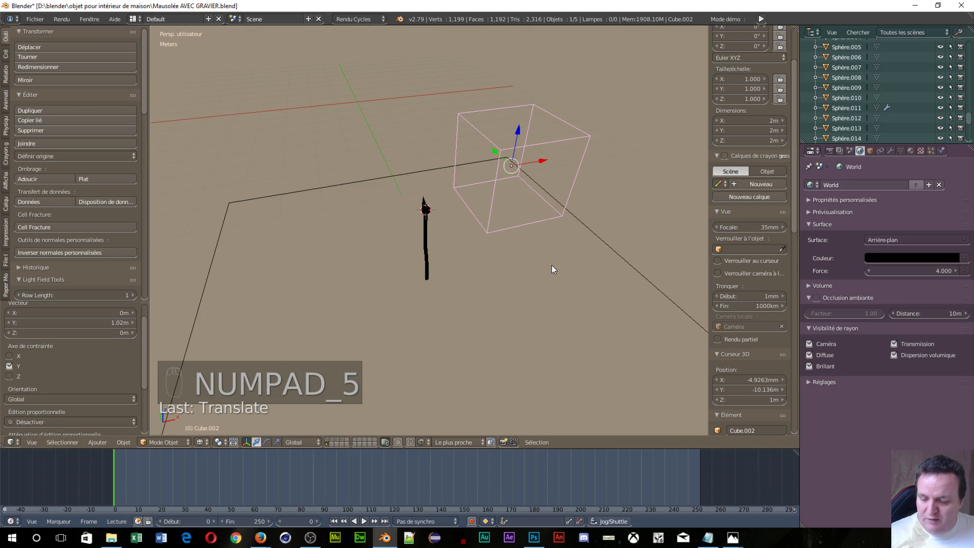
key(shift+z)
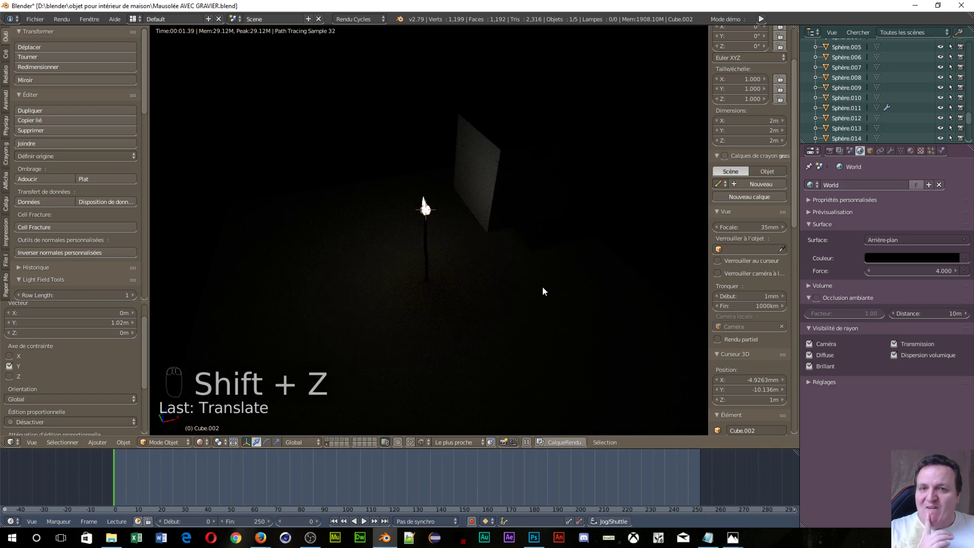
Examine the flame's glow on the shaft, ground and cube up close from several angles in the rendered preview
scroll(542, 291, up, 5)
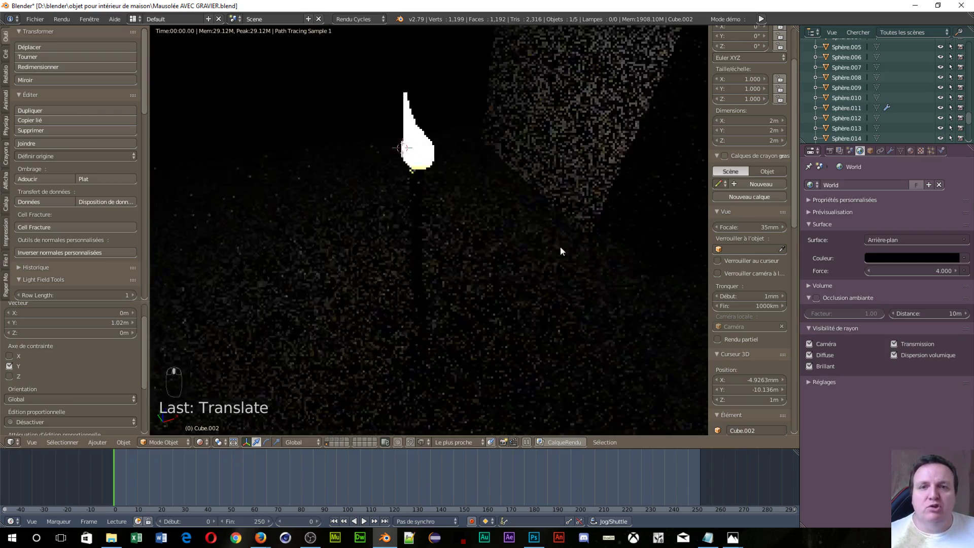
middle_drag(560, 247, 611, 205)
scroll(390, 289, up, 1)
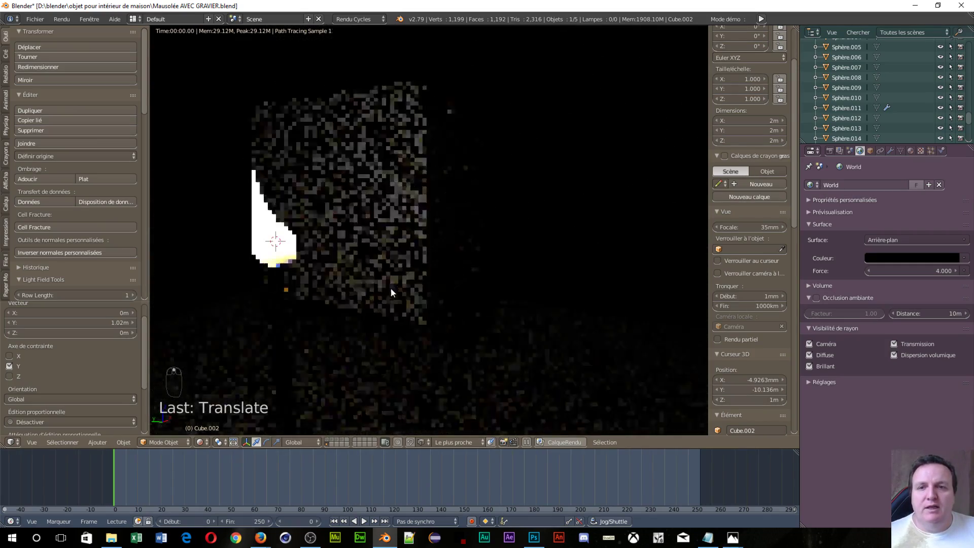
scroll(391, 292, up, 4)
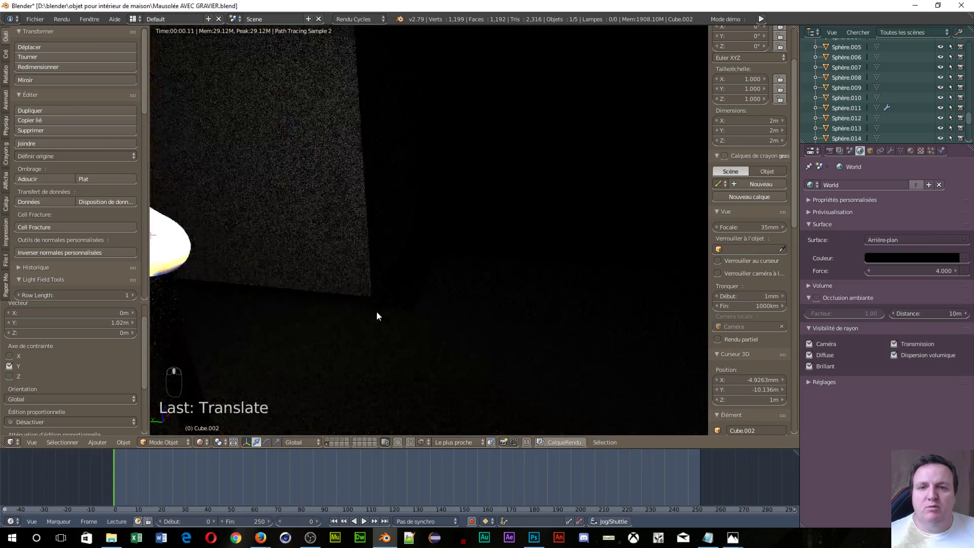
middle_drag(377, 312, 318, 325)
scroll(316, 359, down, 2)
scroll(318, 325, up, 4)
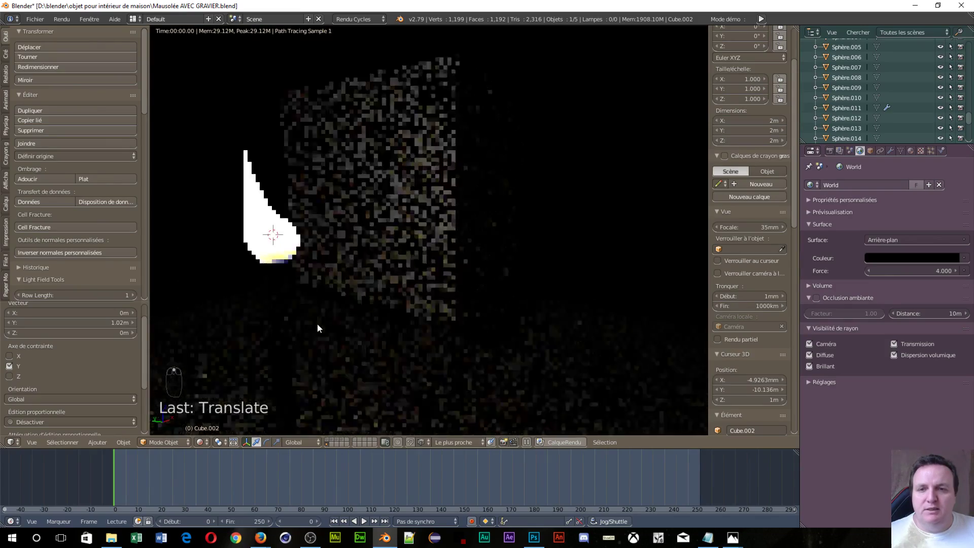
scroll(318, 325, up, 1)
middle_drag(293, 291, 472, 279)
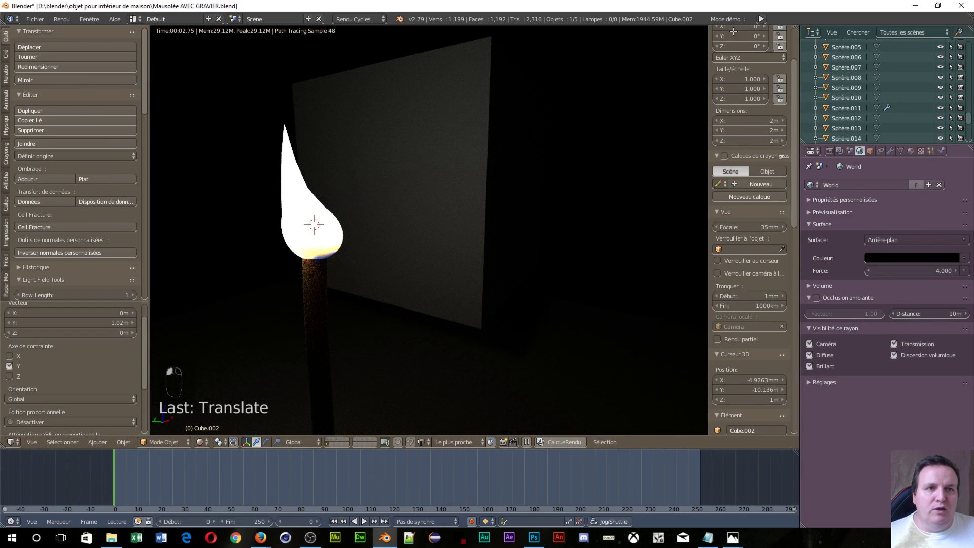
Split the 3D view and turn the new area into a node editor
drag(734, 31, 552, 71)
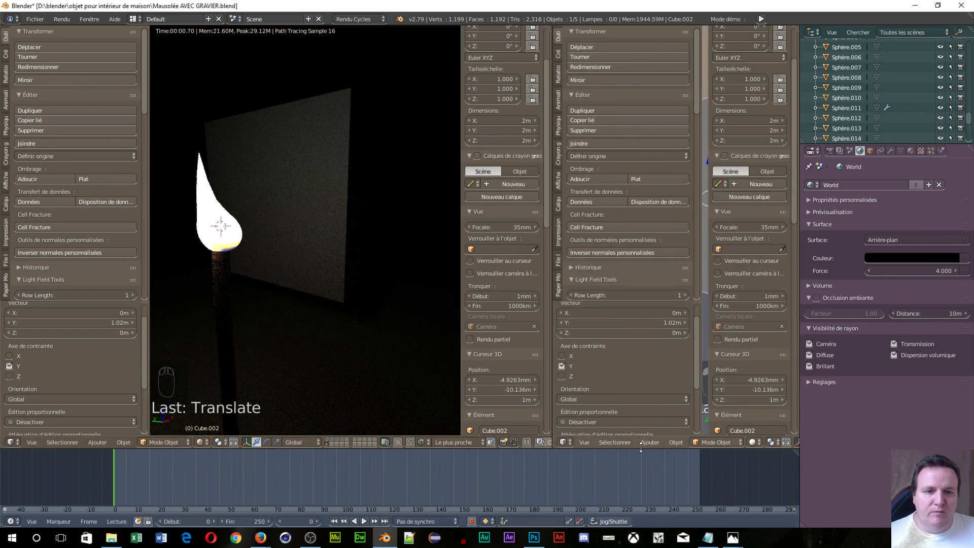
click(565, 442)
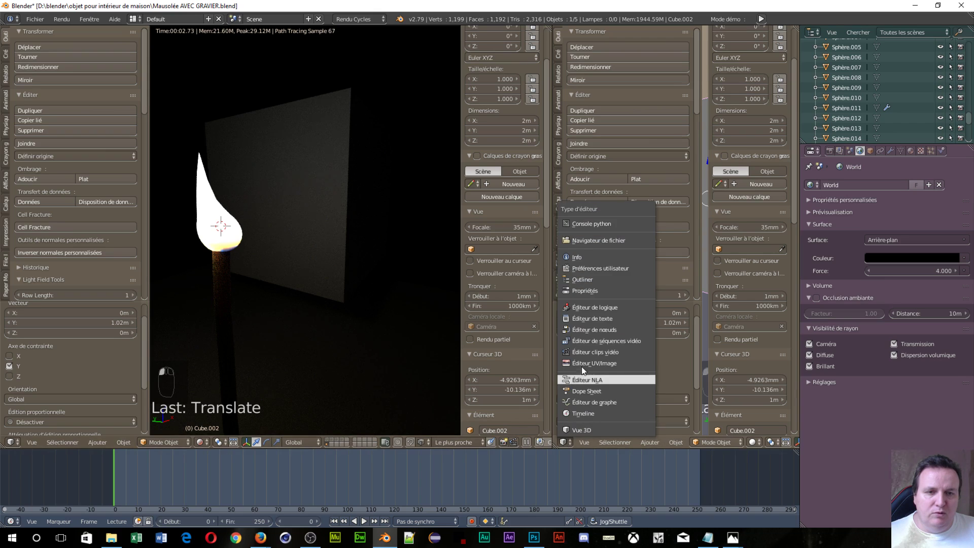
click(591, 330)
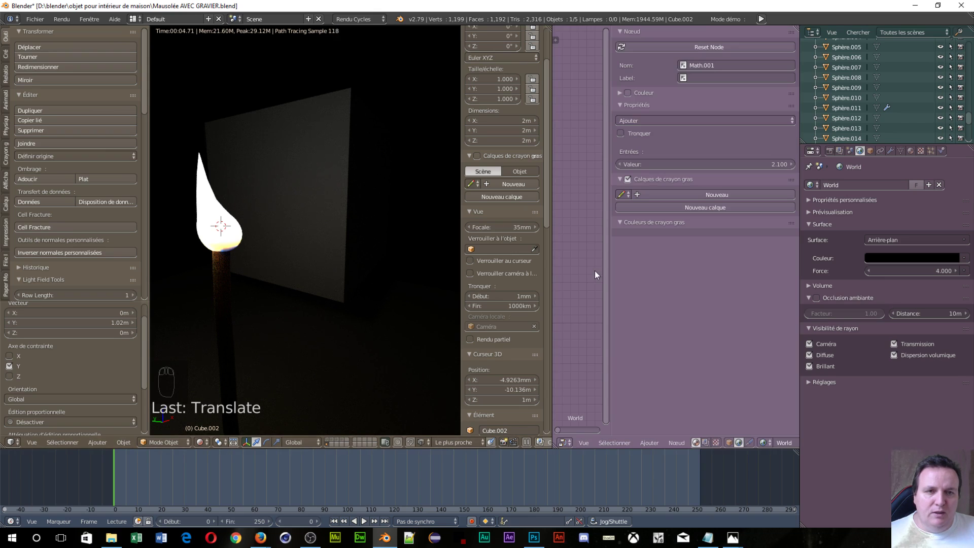
Select the torch flame, hide the node editor's sidebar and display the flame's object material nodes instead of the world nodes
right_click(207, 212)
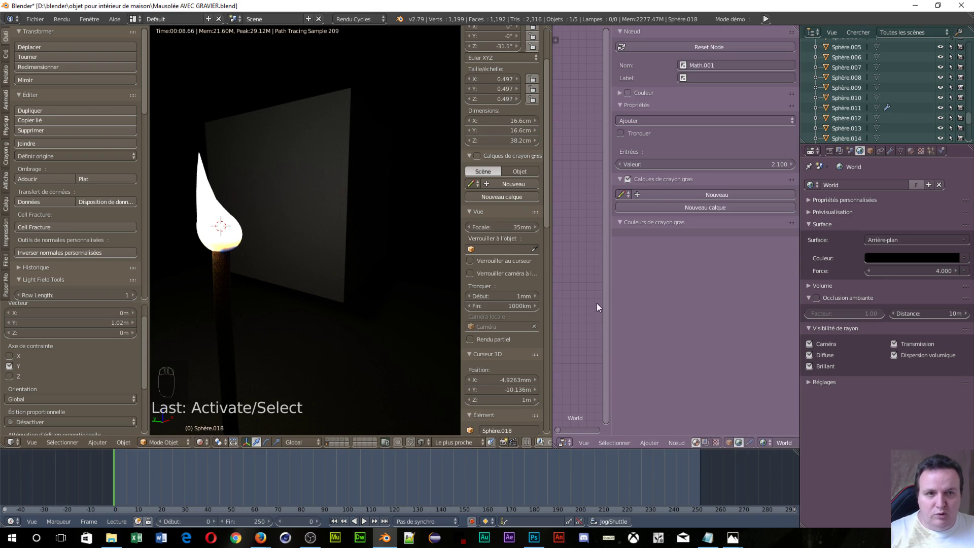
key(n)
scroll(655, 335, down, 6)
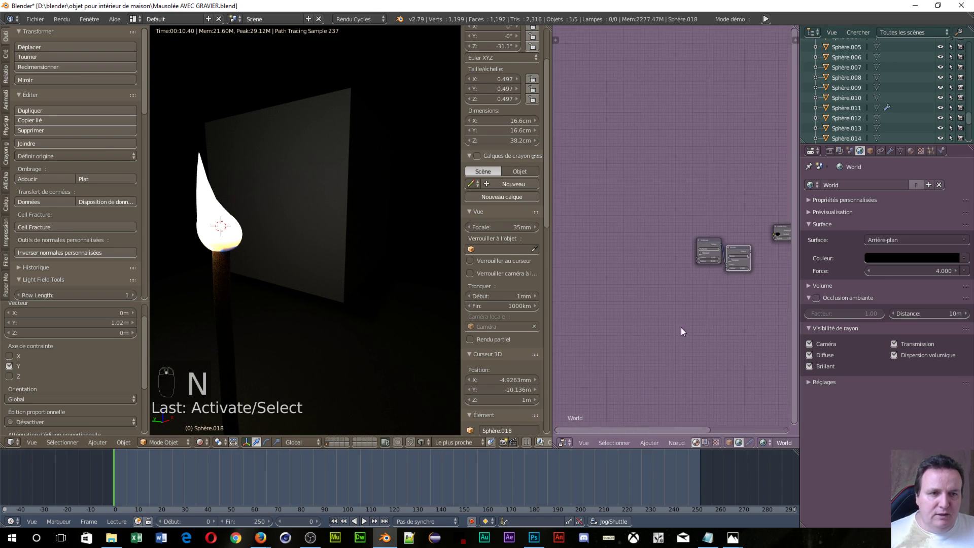
ctrl+scroll(716, 295, right, 3)
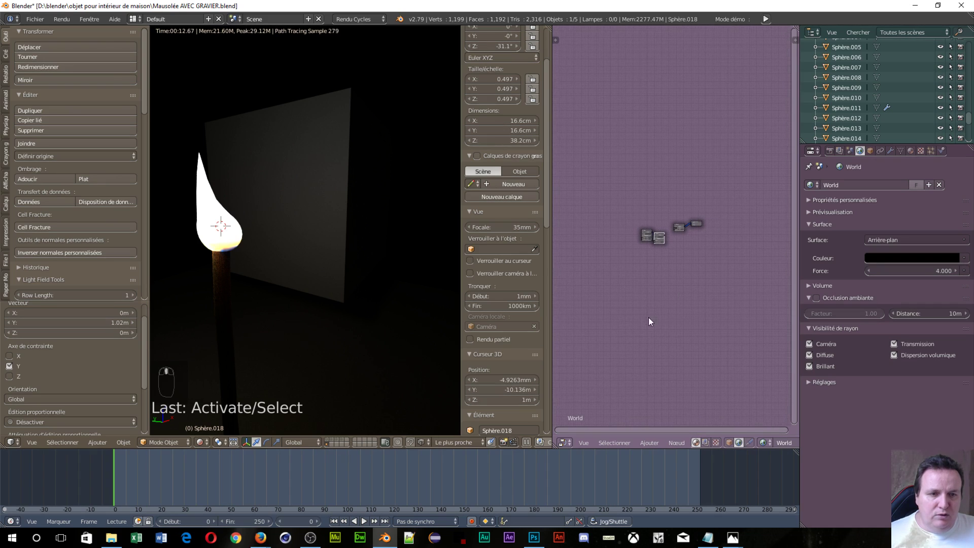
click(729, 443)
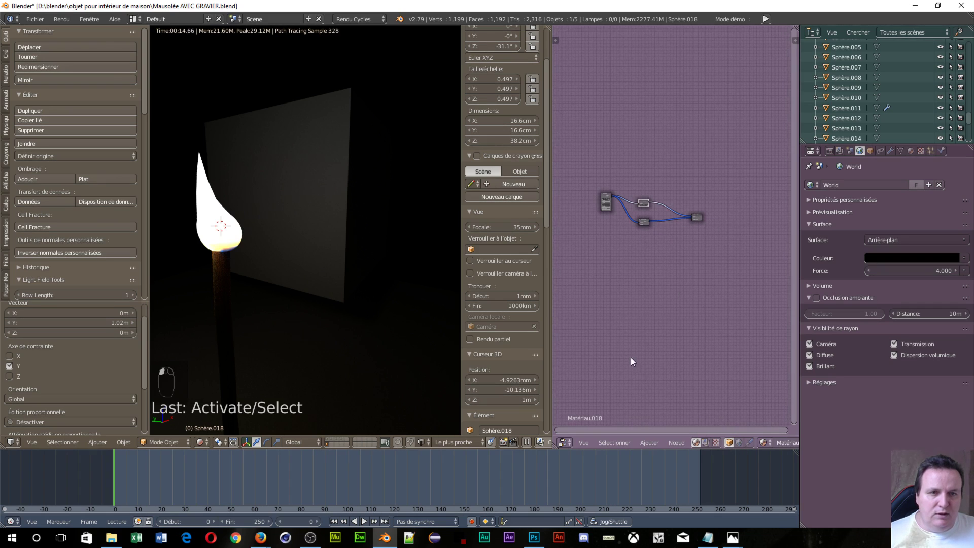
scroll(619, 347, up, 3)
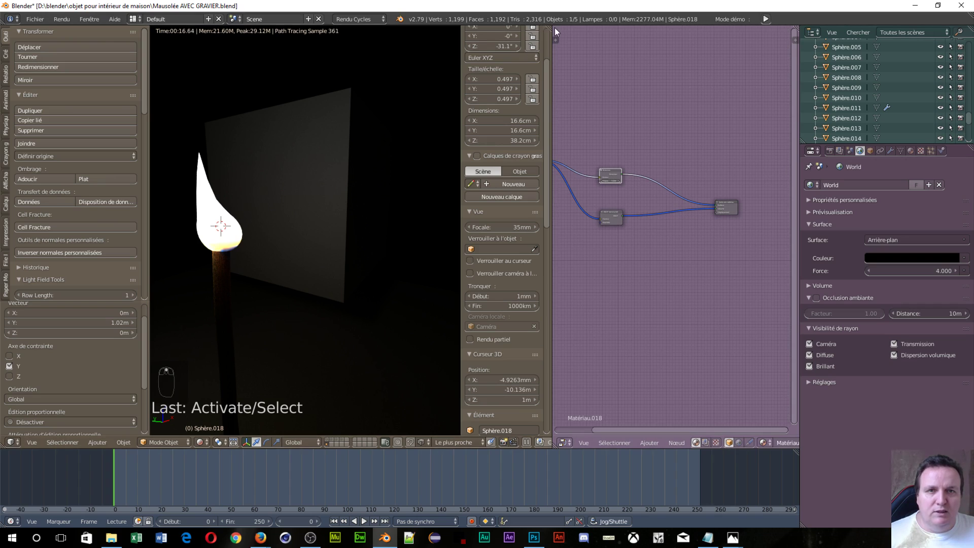
Enlarge the node editor and hide the 3D view's side panels to fit the flame material's whole node tree beside the render
mouse_move(549, 27)
mouse_down()
mouse_move(536, 33)
mouse_move(546, 36)
mouse_move(543, 24)
mouse_move(547, 38)
mouse_move(431, 51)
mouse_up()
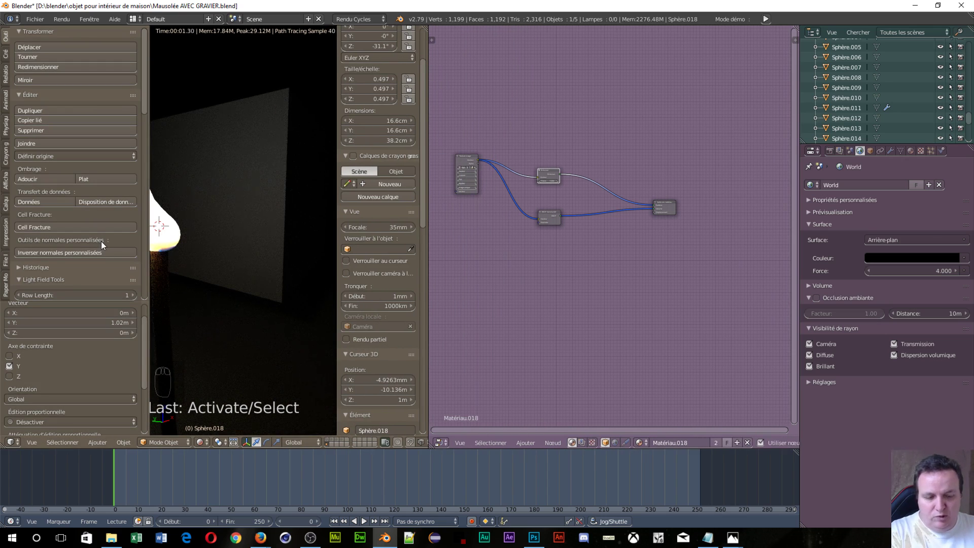
key(t)
key(n)
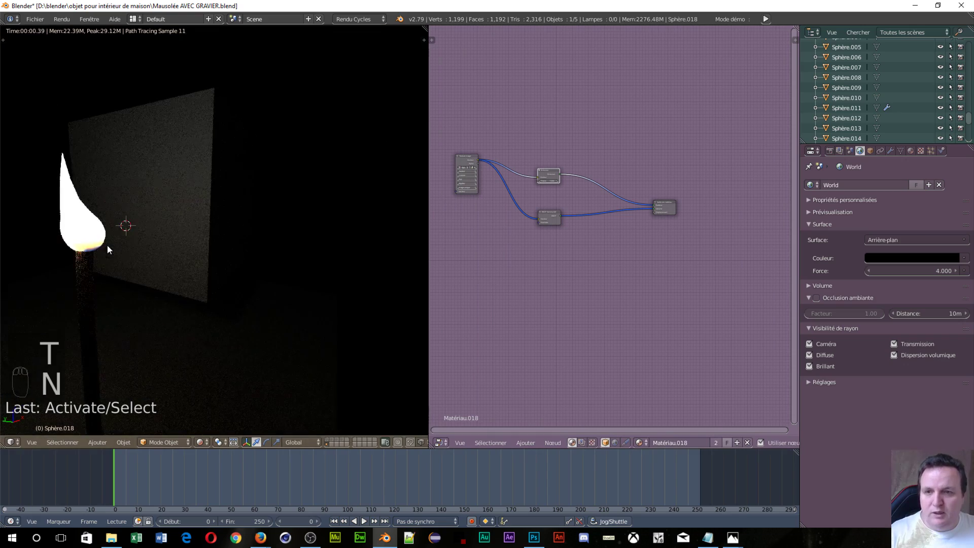
scroll(183, 343, up, 2)
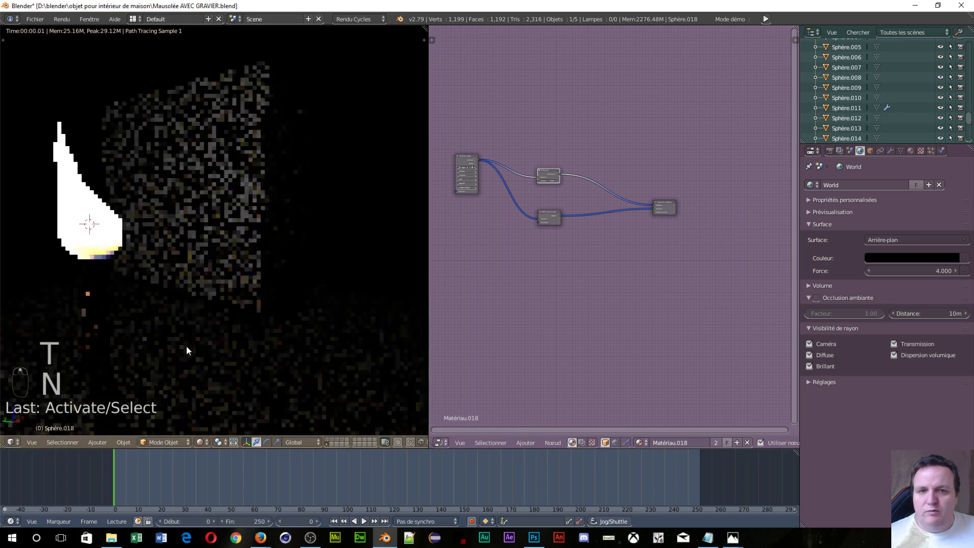
scroll(544, 289, up, 4)
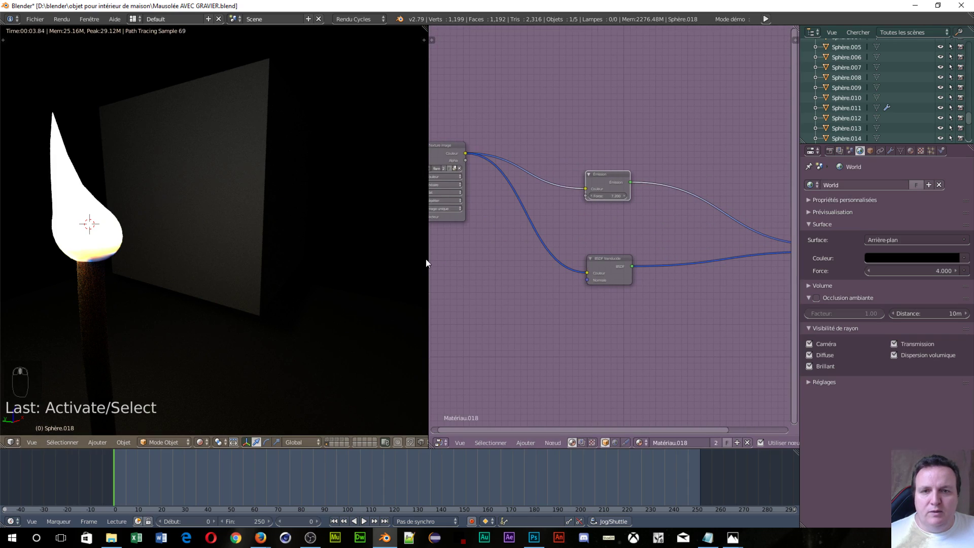
drag(429, 258, 277, 260)
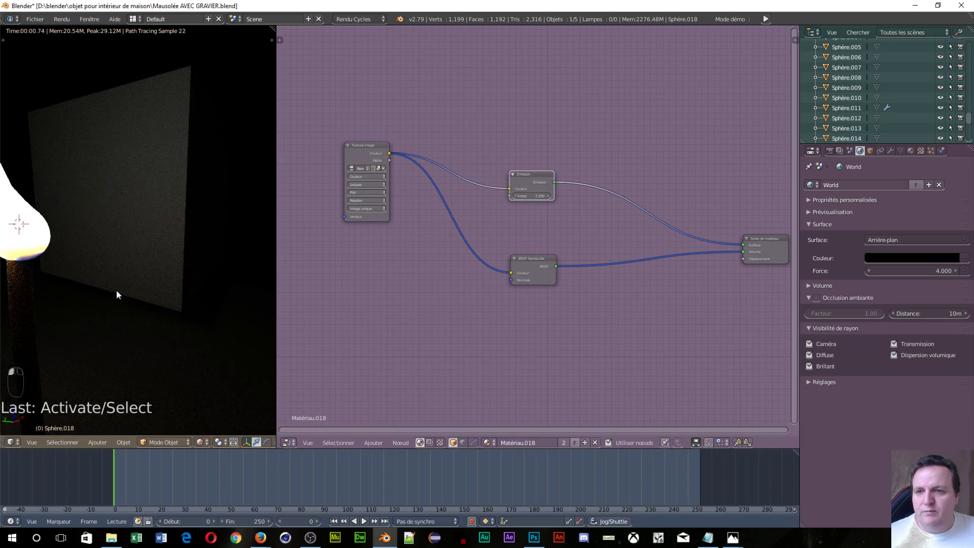
Set the flame material's Emission strength to 4.300
middle_drag(111, 287, 82, 281)
scroll(382, 350, up, 1)
scroll(382, 349, up, 1)
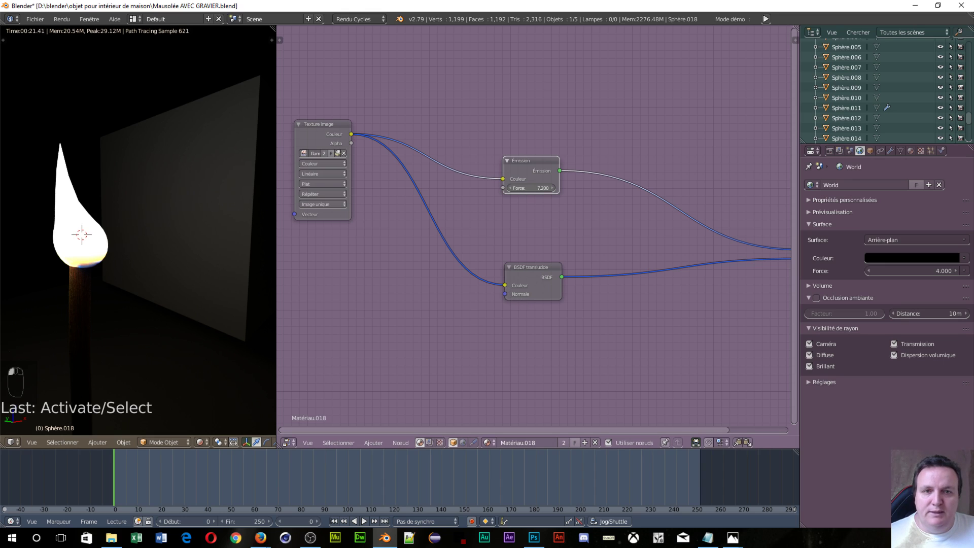
key(ctrl+z)
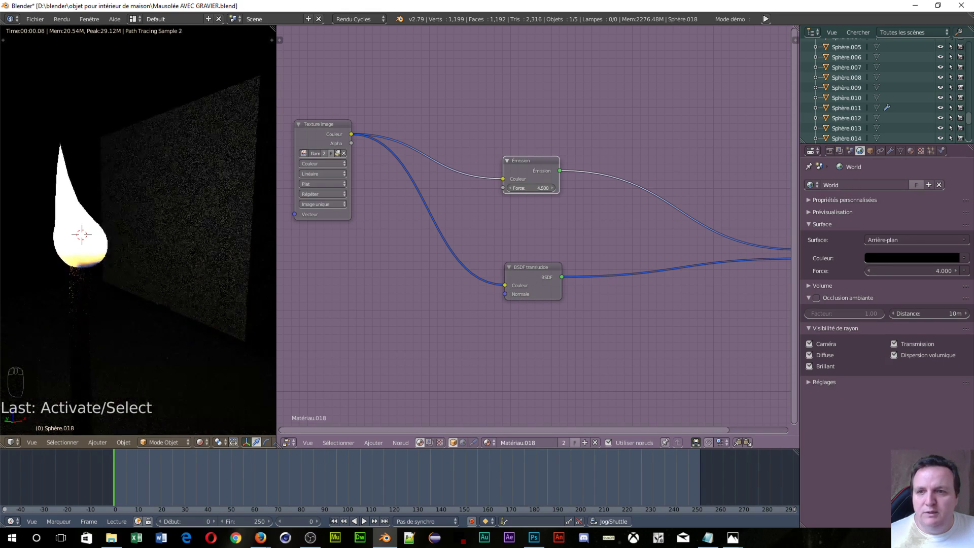
key(ctrl+z)
Unlink the BSDF translucide from the output's Volume, insert a Shader de mélange after Emission, and link the BSDF translucide to its second shader input
middle_drag(745, 273, 636, 263)
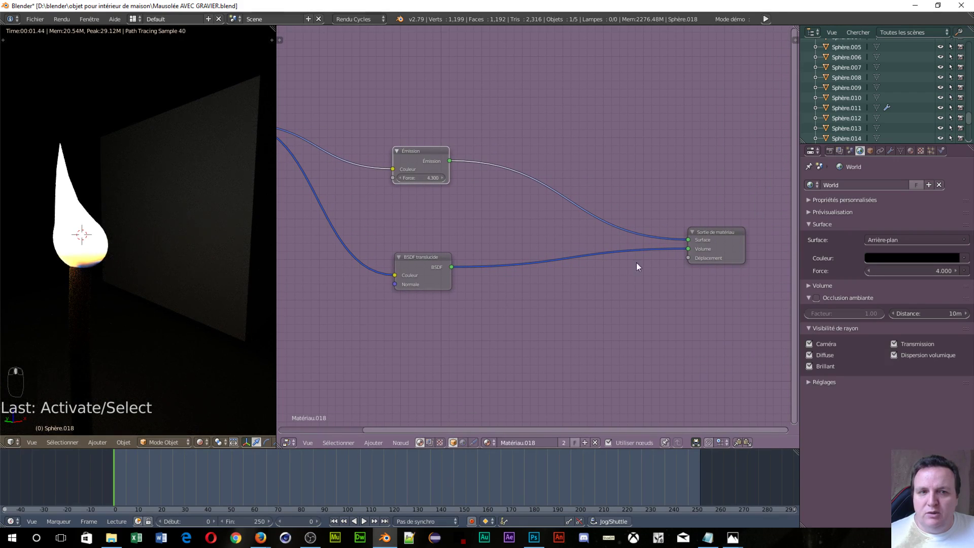
drag(687, 249, 631, 246)
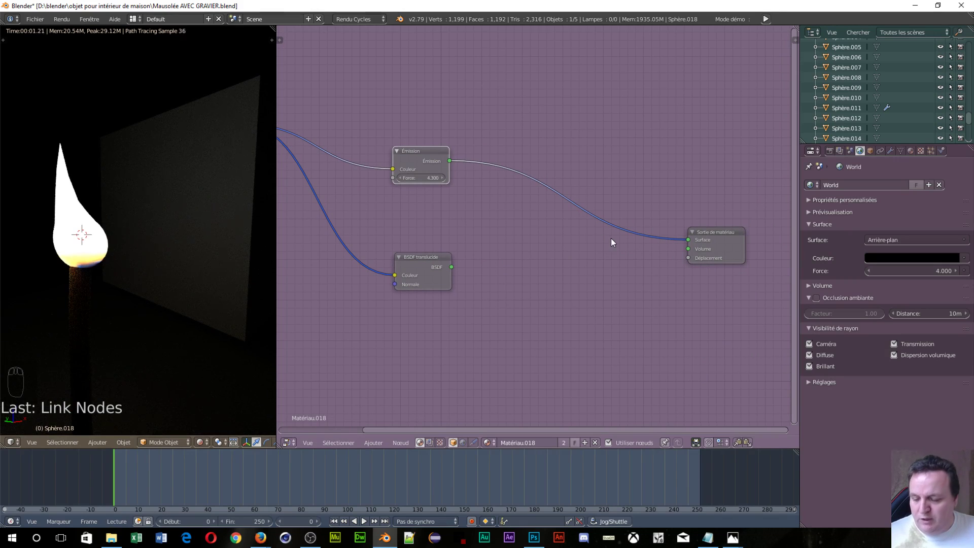
key(shift+a)
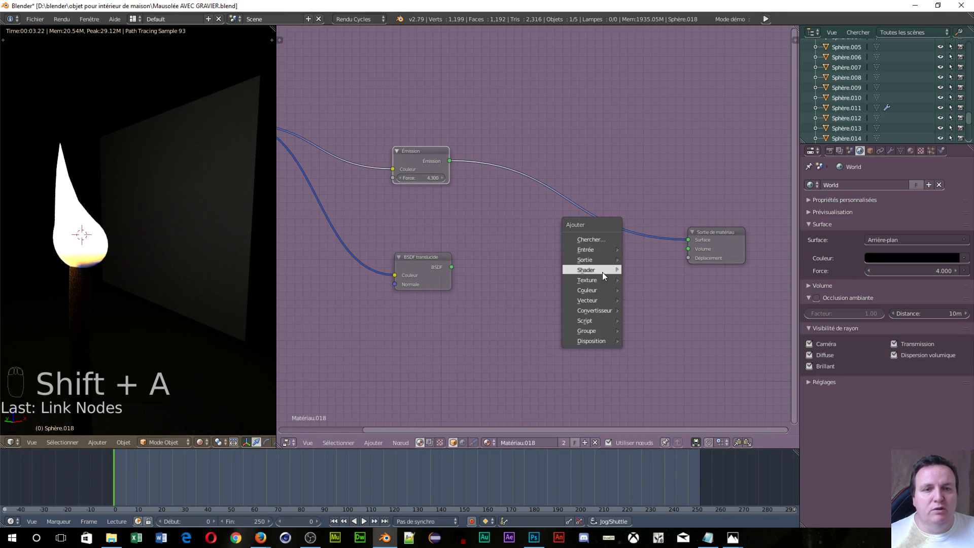
mouse_move(601, 271)
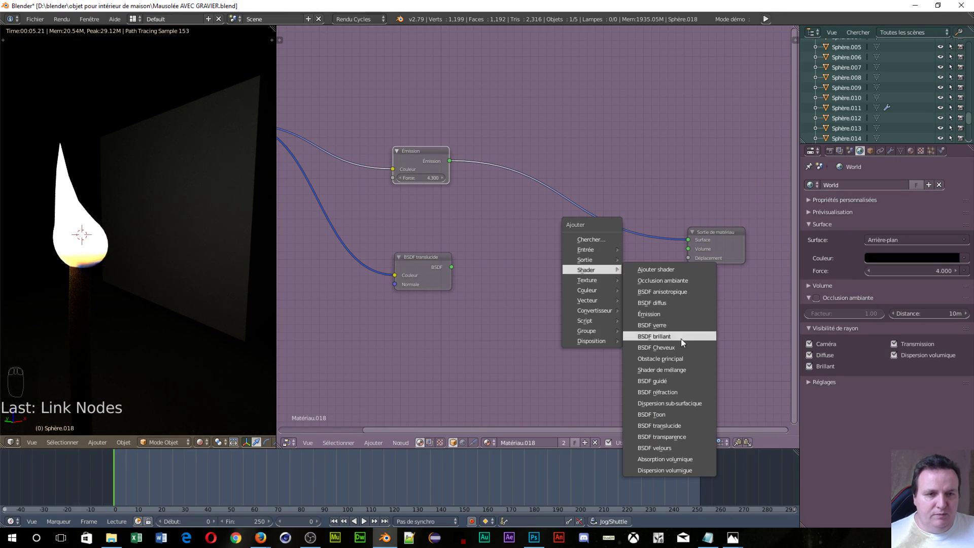
click(678, 367)
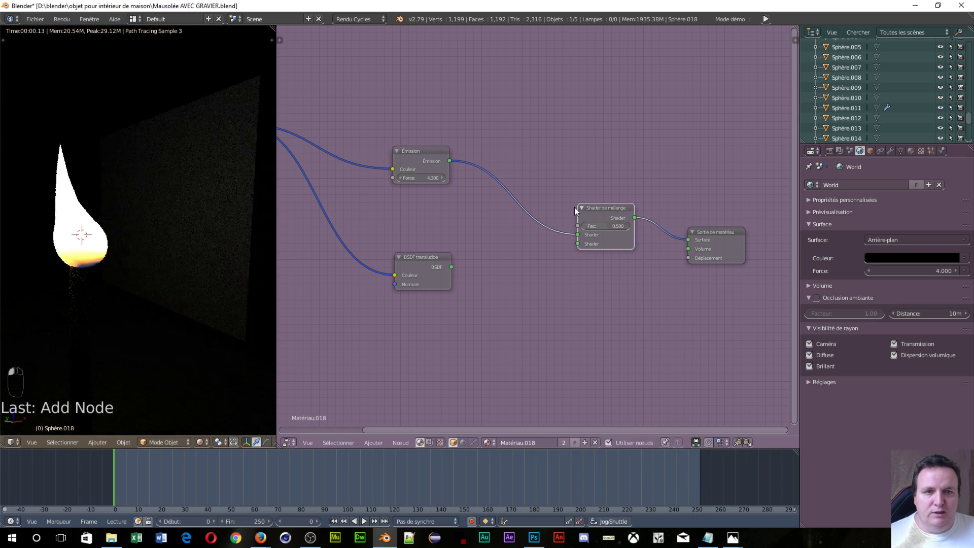
click(574, 207)
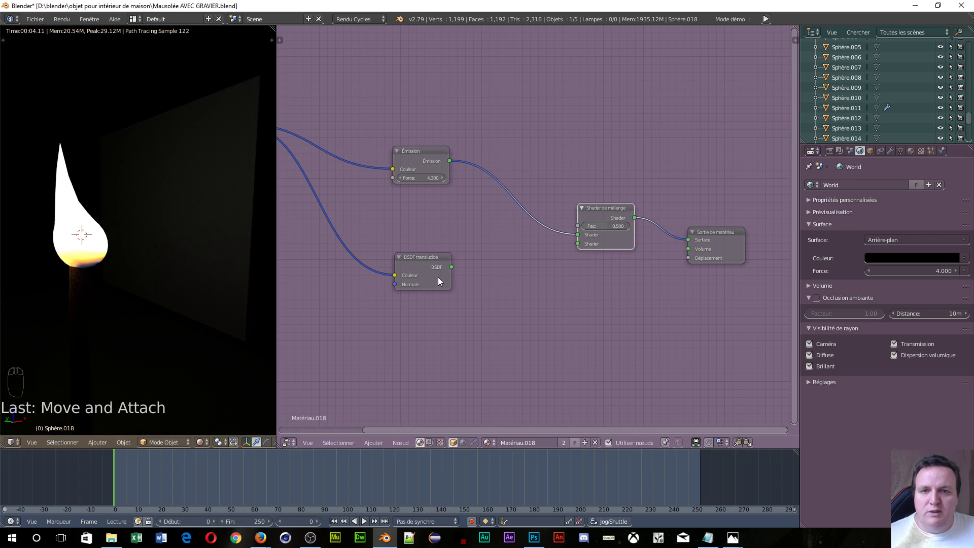
drag(452, 267, 578, 246)
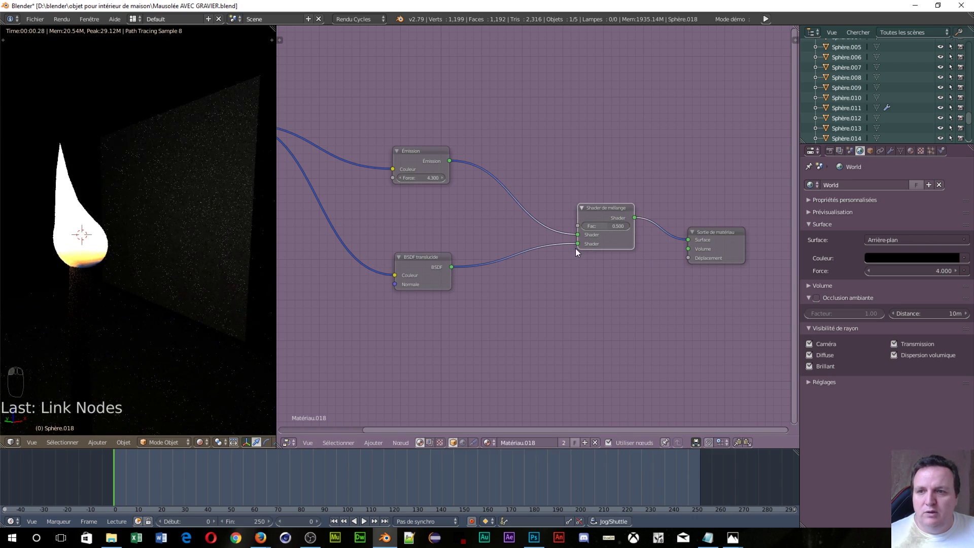
Replace the BSDF translucide with a BSDF transparence coloured by the image texture, and link it to the Shader de mélange with factor 0.973
click(419, 263)
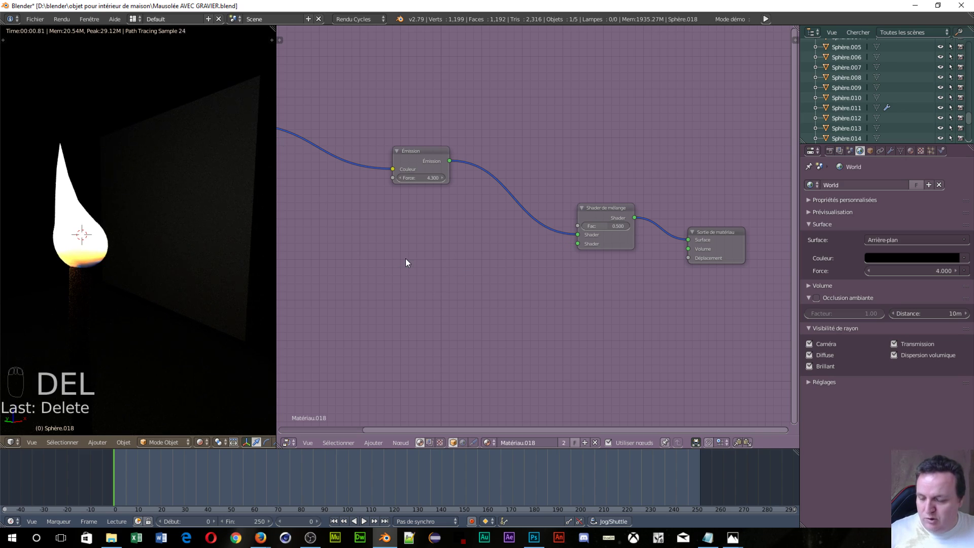
key(shift+a)
mouse_move(410, 259)
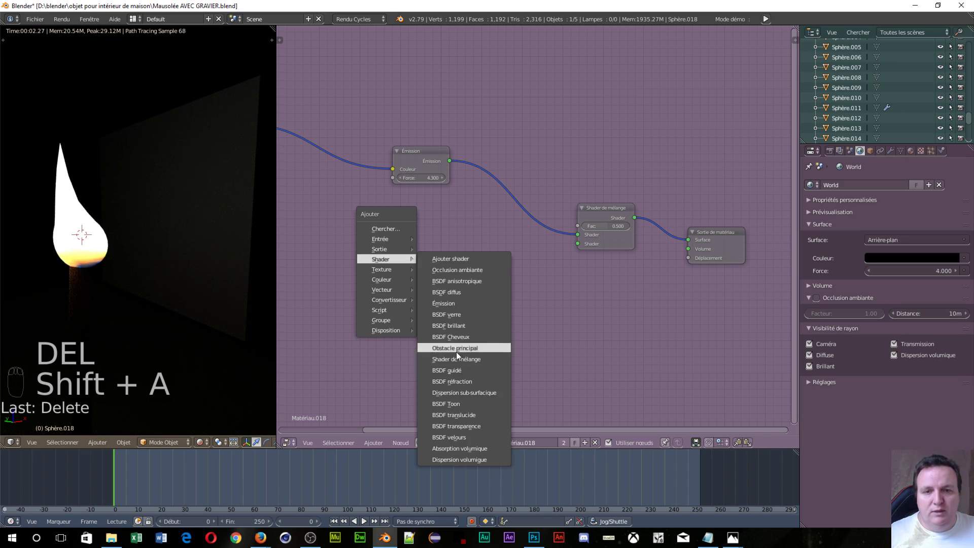
click(460, 425)
click(376, 240)
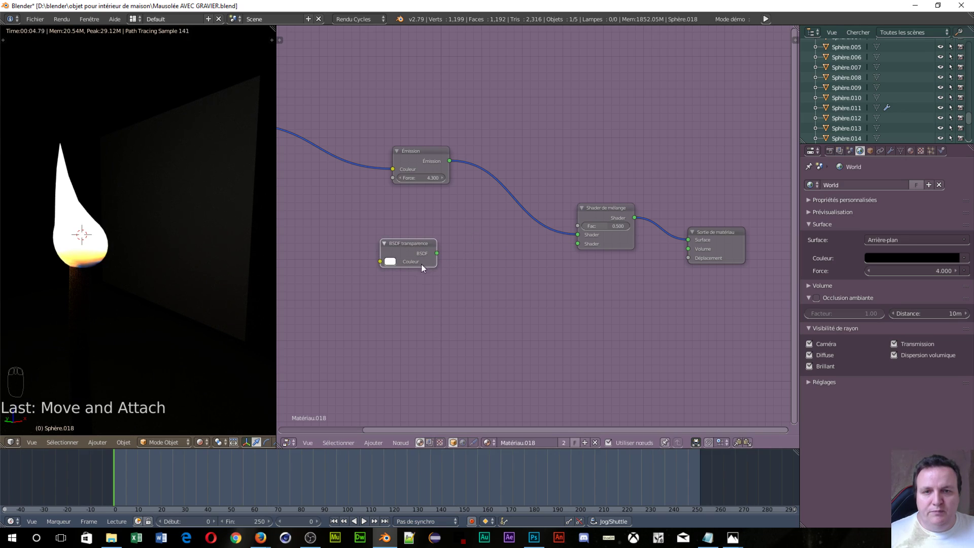
drag(438, 254, 632, 227)
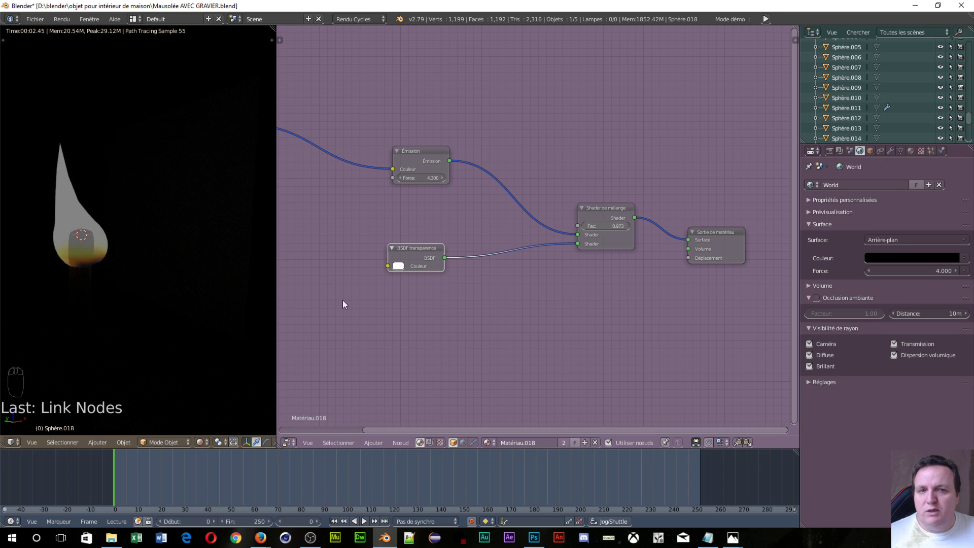
ctrl+scroll(380, 309, left, 5)
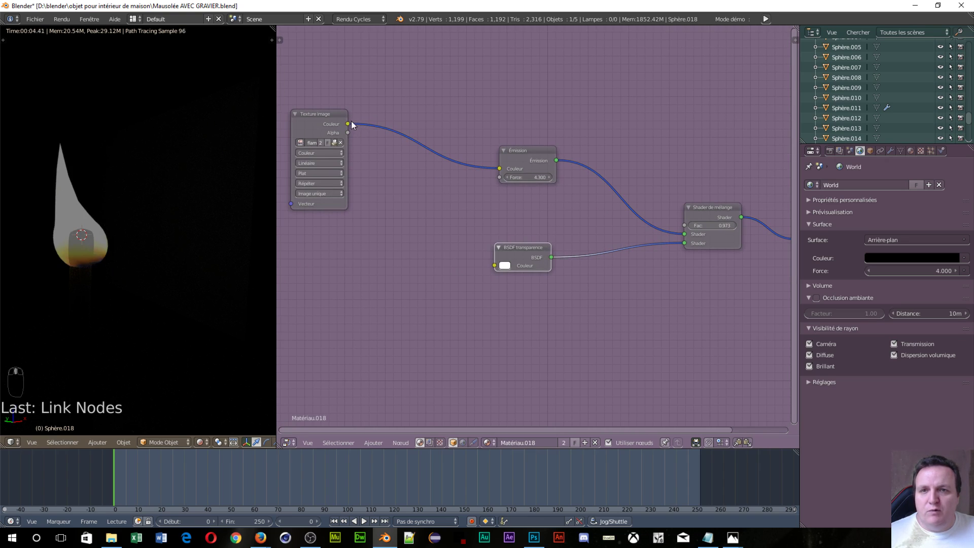
drag(348, 123, 501, 266)
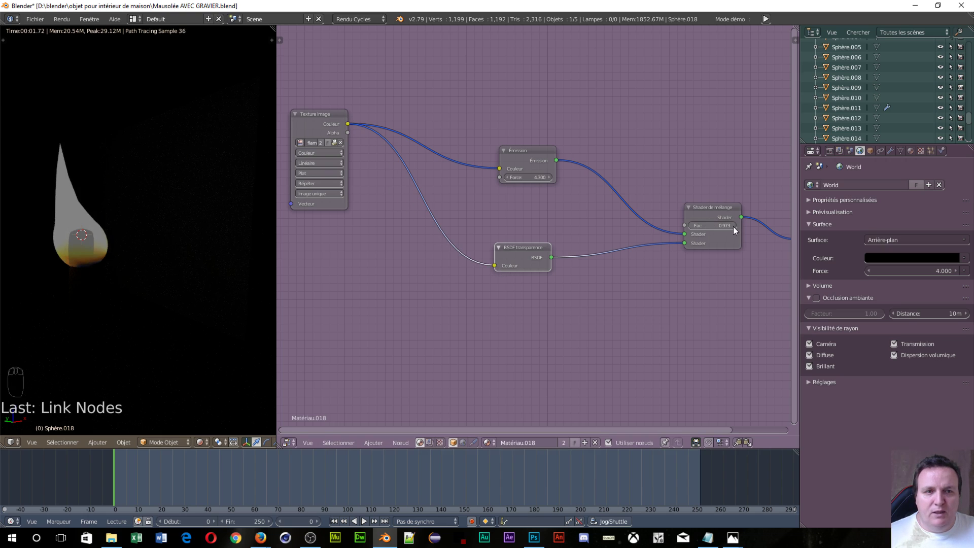
Set the Shader de mélange factor to 0.991 and the Emission strength to 68.600
drag(732, 226, 735, 226)
mouse_move(529, 181)
mouse_down()
mouse_move(541, 180)
mouse_move(528, 180)
mouse_up()
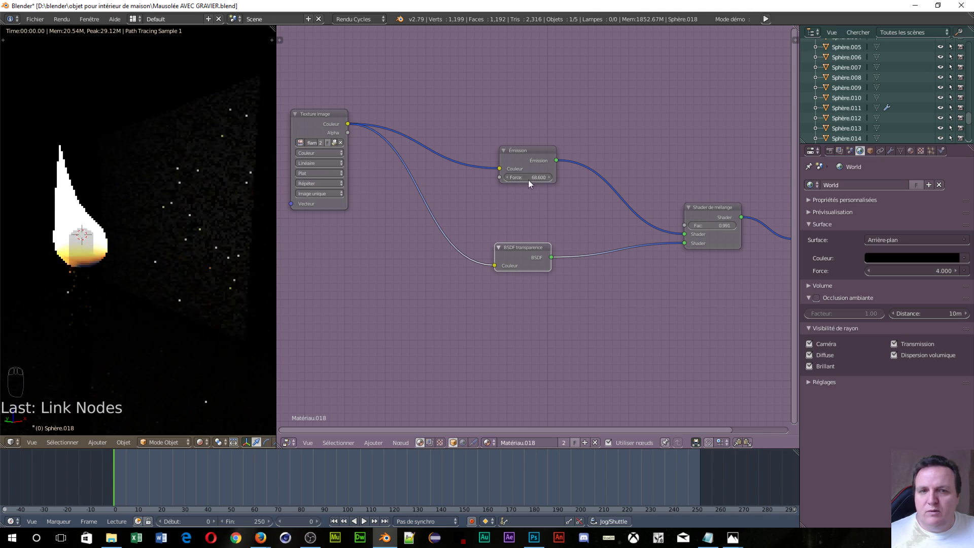
scroll(637, 285, up, 1)
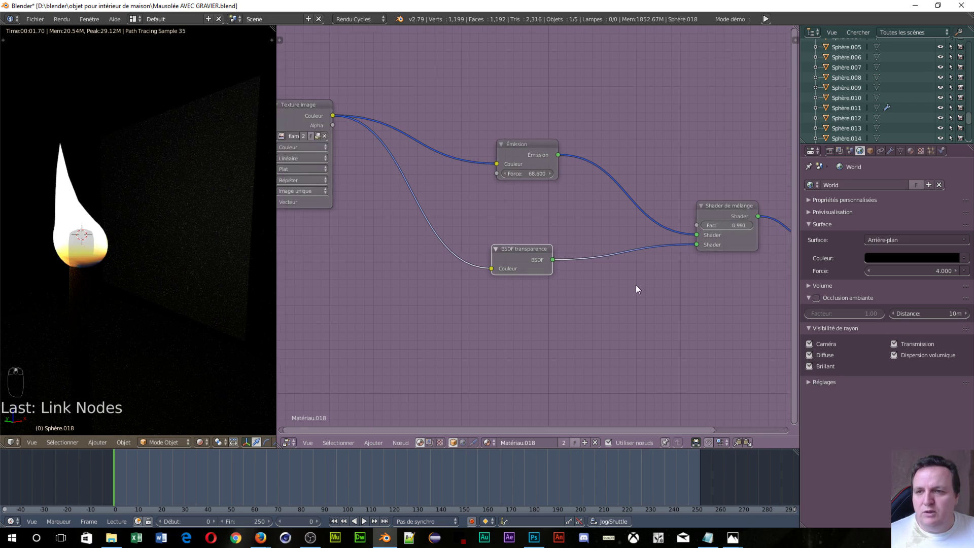
middle_drag(128, 305, 98, 297)
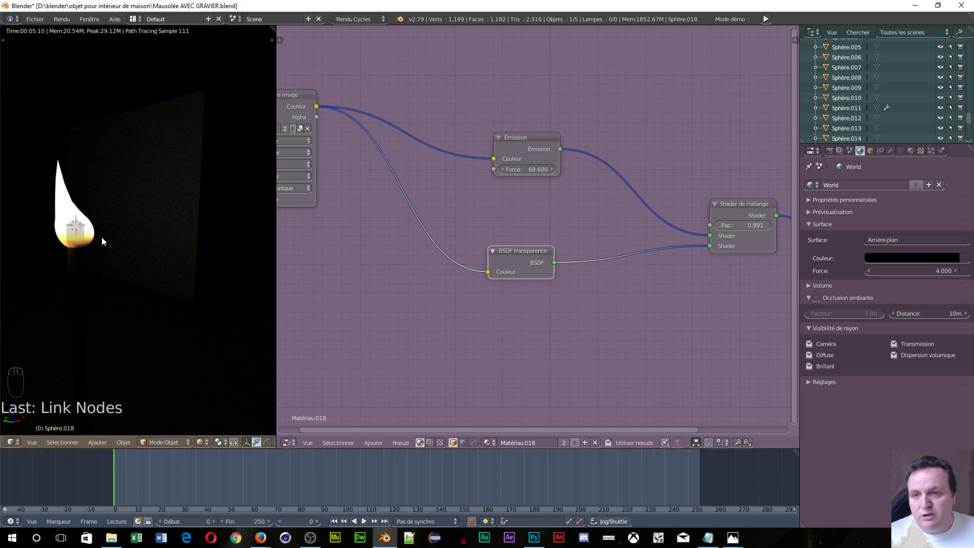
Add a point lamp at the 3D cursor inside the torch flame
key(shift+a)
mouse_move(101, 238)
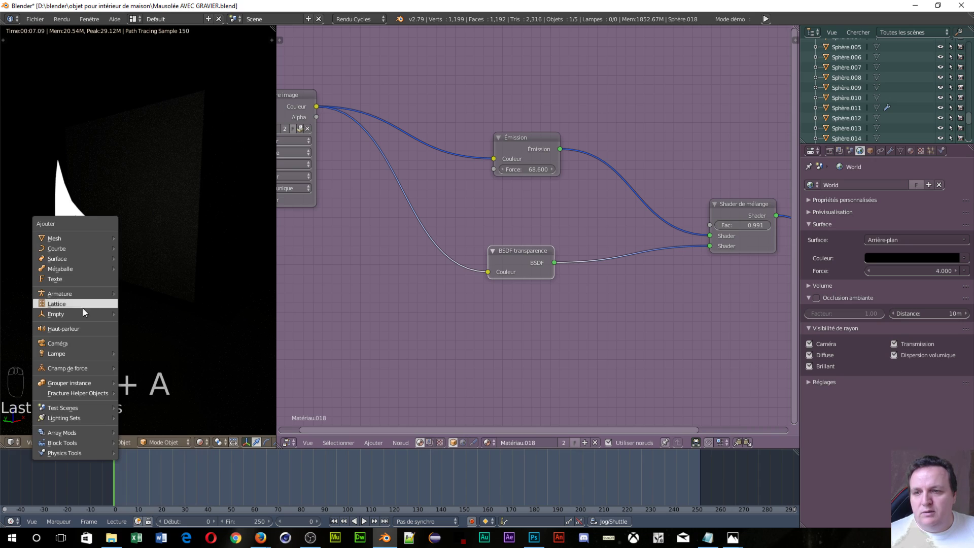
mouse_move(79, 350)
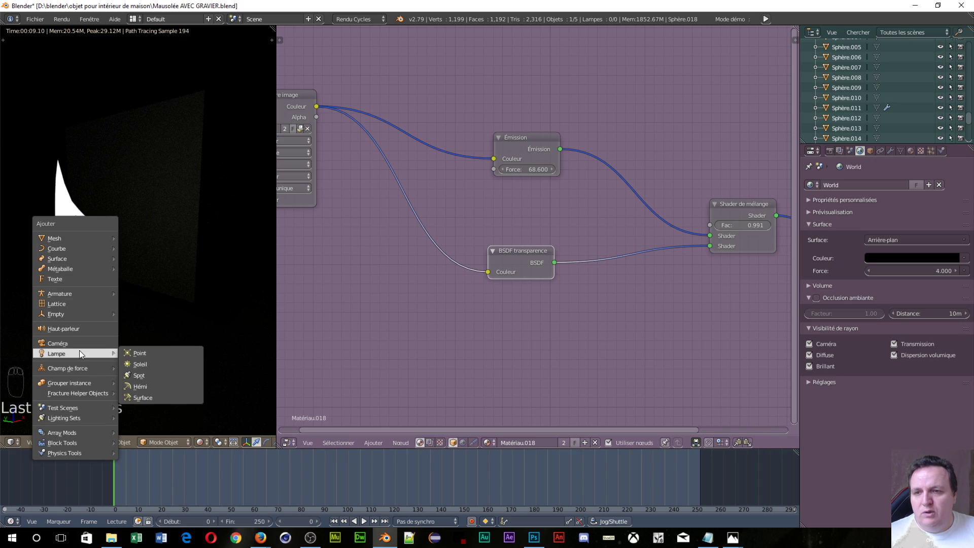
click(142, 354)
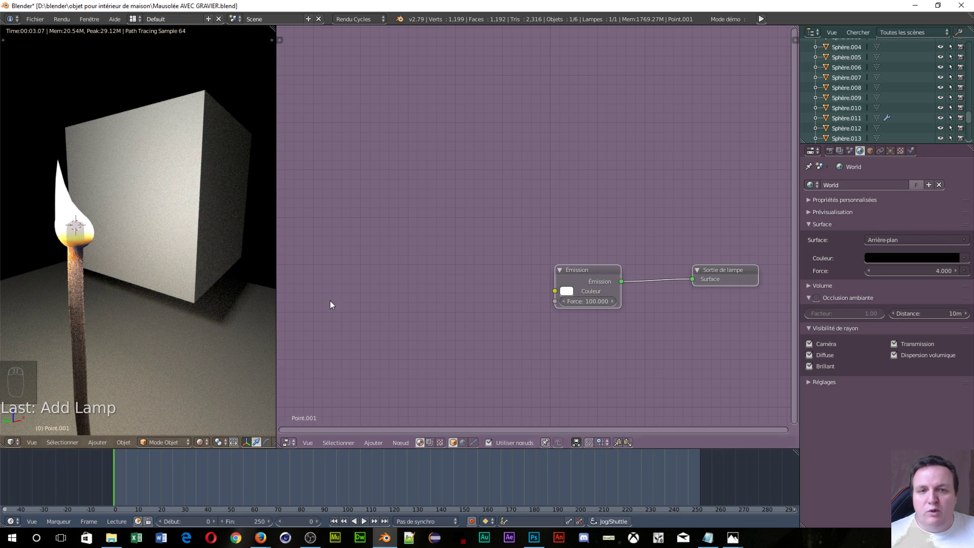
click(565, 291)
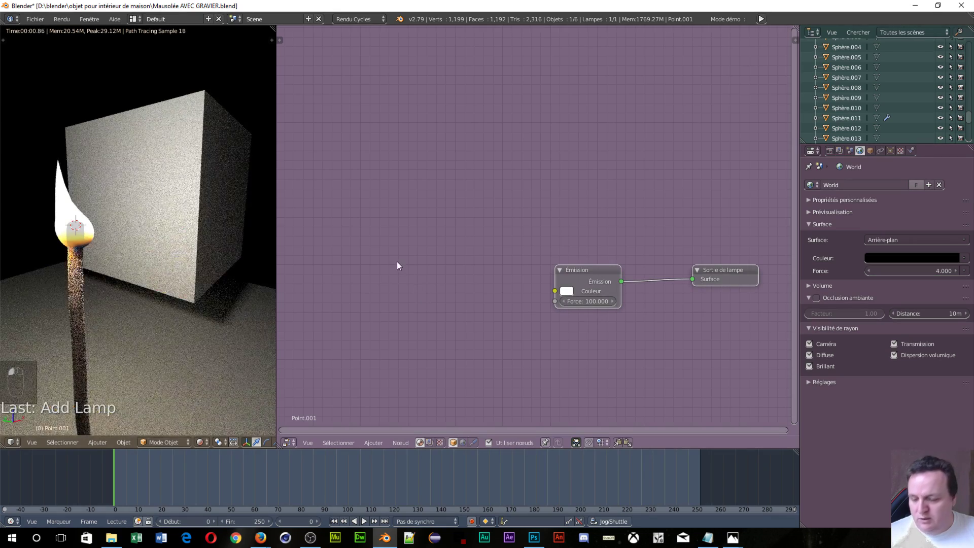
Add a Texture image node with flamme-2-1070x758.jpg.001 to the lamp's nodes and link its Couleur output to the Emission colour
key(shift+a)
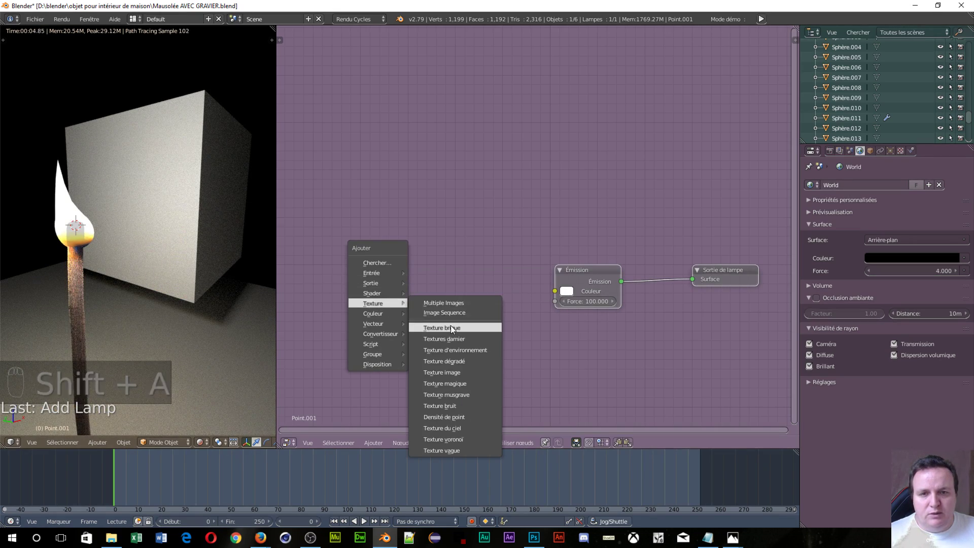
click(455, 372)
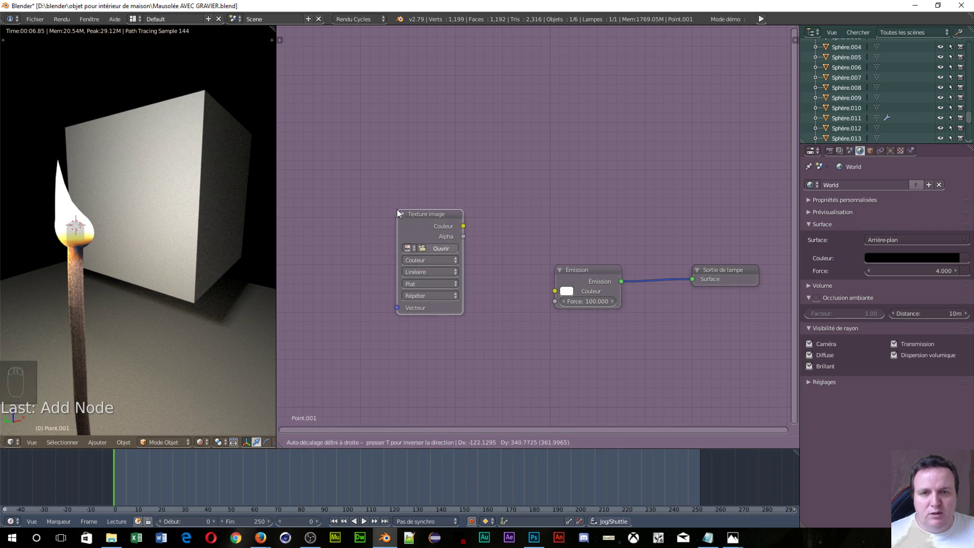
click(398, 213)
drag(463, 225, 554, 291)
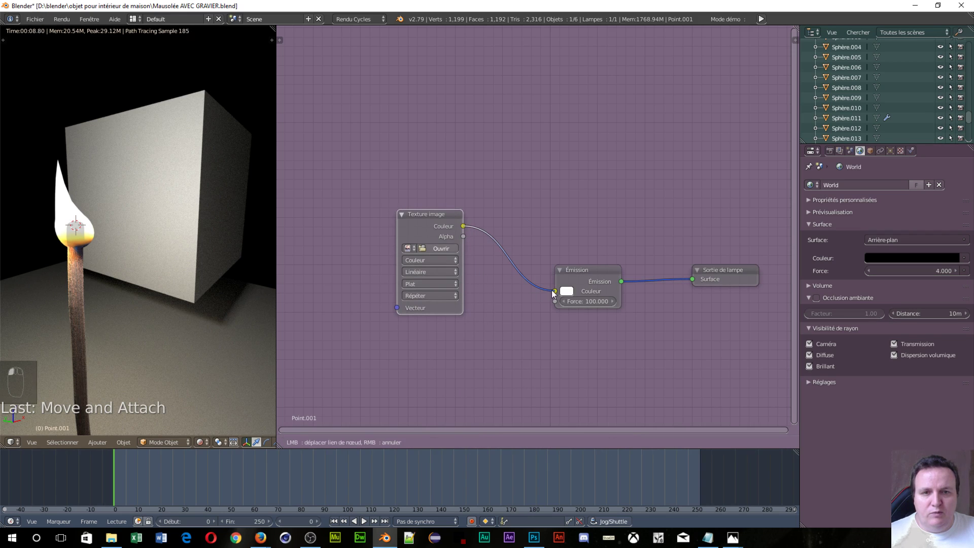
click(411, 248)
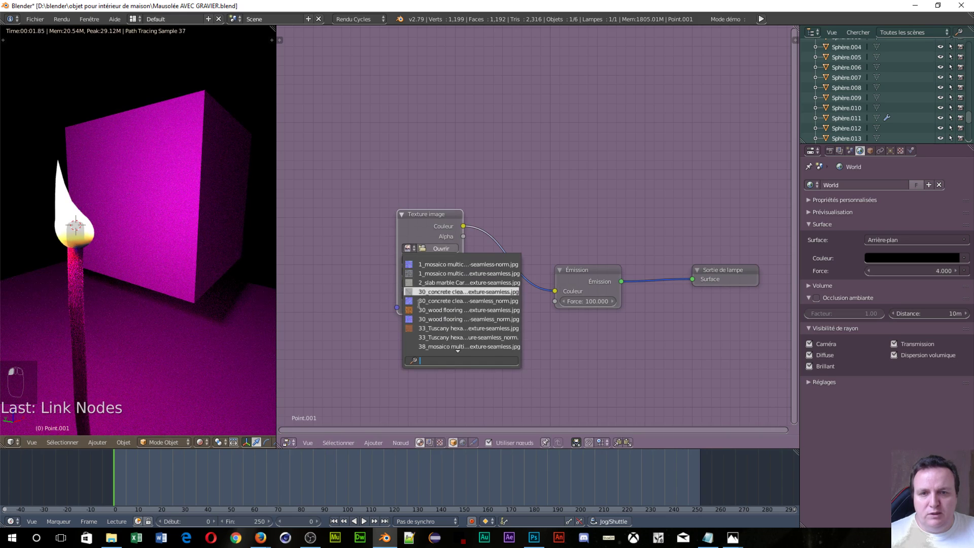
scroll(421, 337, down, 5)
scroll(421, 338, down, 7)
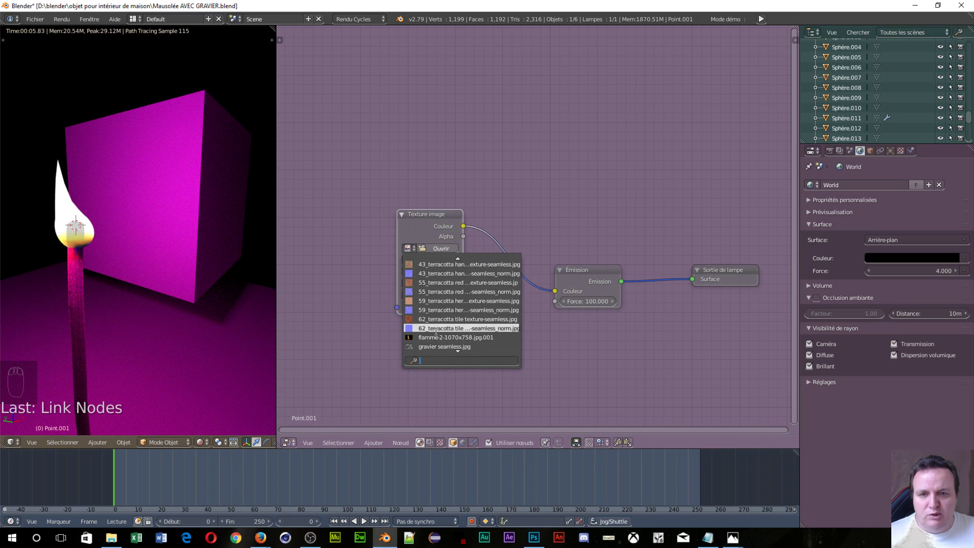
click(437, 338)
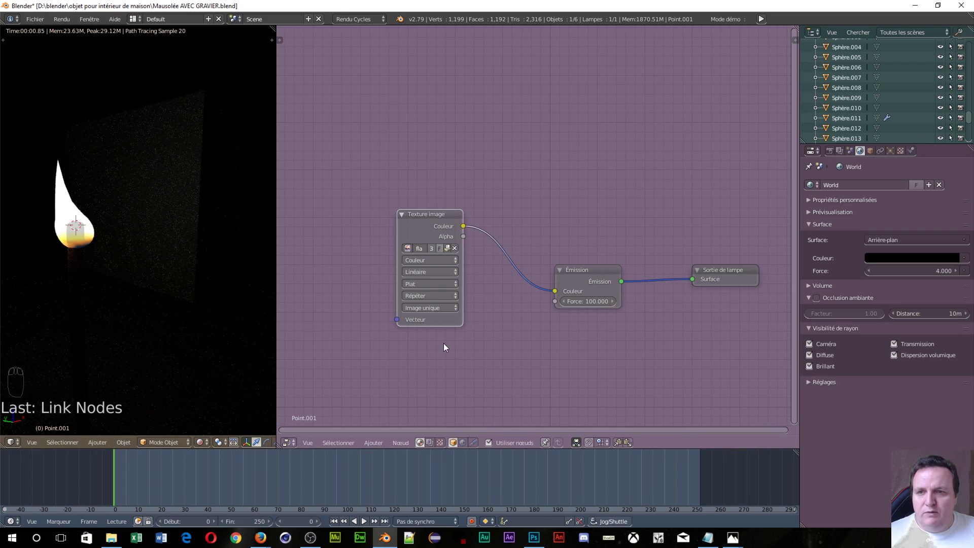
Set the lamp's Emission strength to 2618.100 and unlink the image texture from its colour input
middle_drag(566, 358, 474, 320)
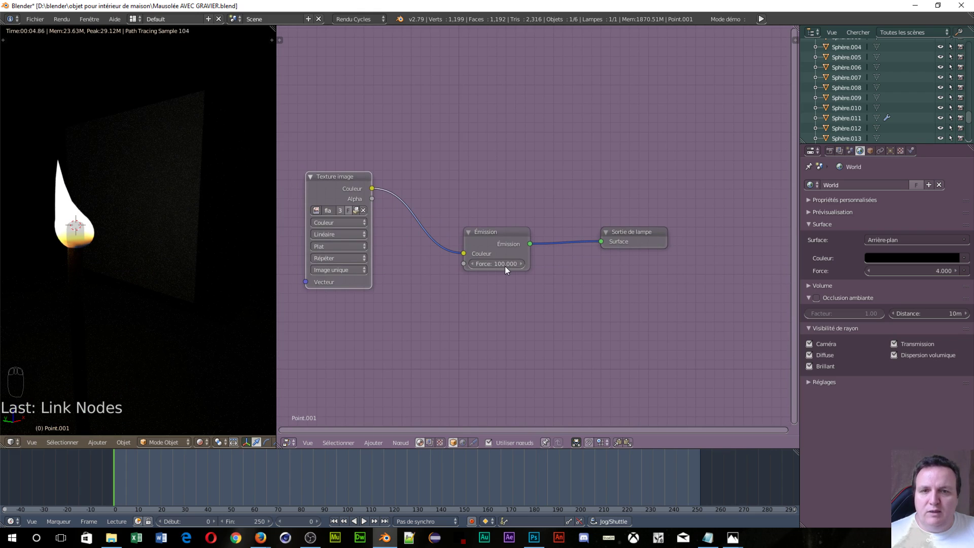
drag(505, 269, 735, 269)
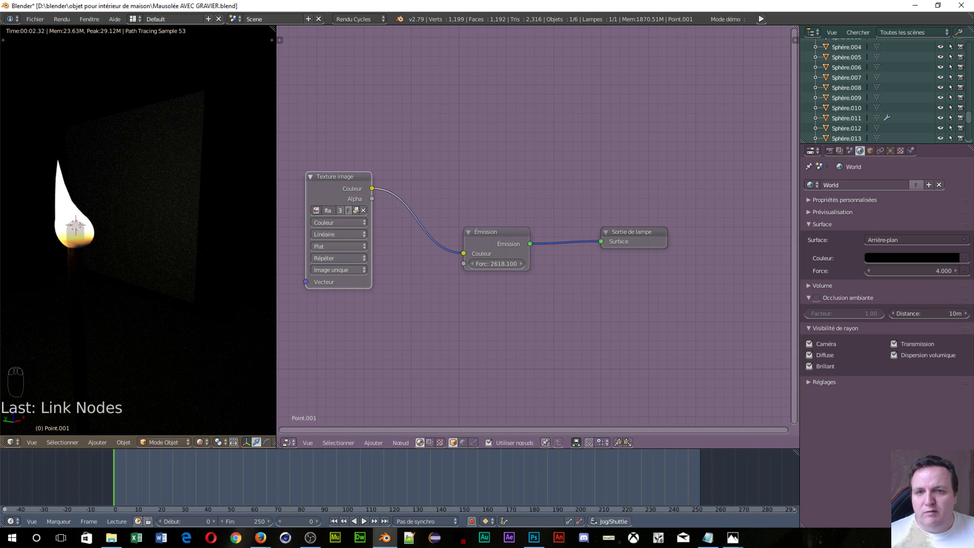
drag(463, 253, 416, 276)
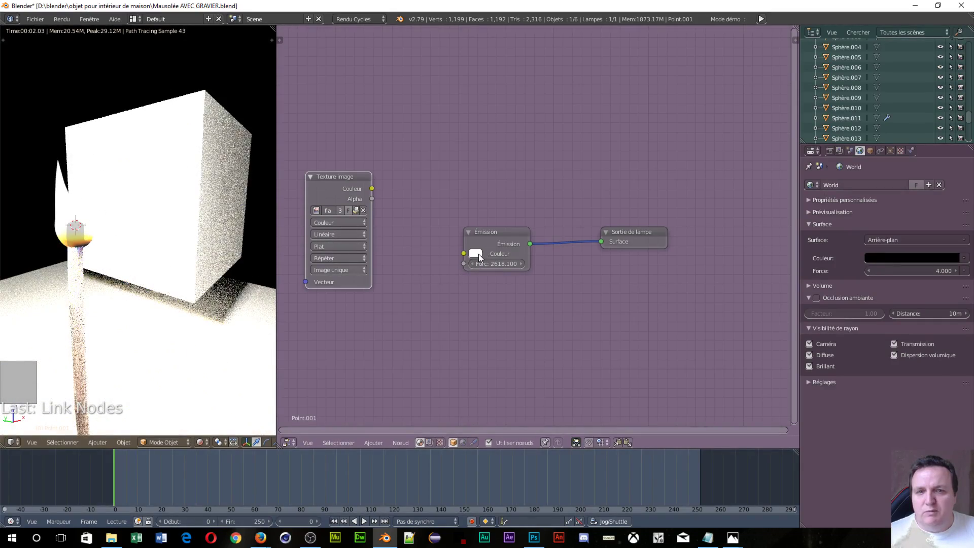
Set the lamp's Emission colour to a pale orange with RGB 1.000, 0.603, 0.411
click(474, 253)
mouse_move(492, 160)
mouse_down()
mouse_move(482, 165)
mouse_move(505, 162)
mouse_up()
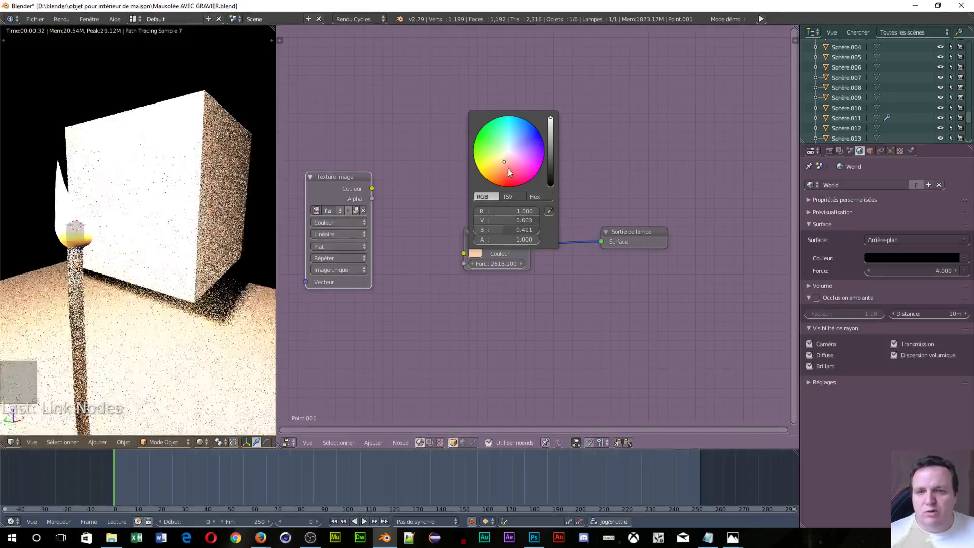
mouse_move(556, 341)
mouse_down()
mouse_move(577, 356)
mouse_move(566, 348)
mouse_up()
Lower the lamp's Emission strength to 11.400
drag(504, 267, 421, 267)
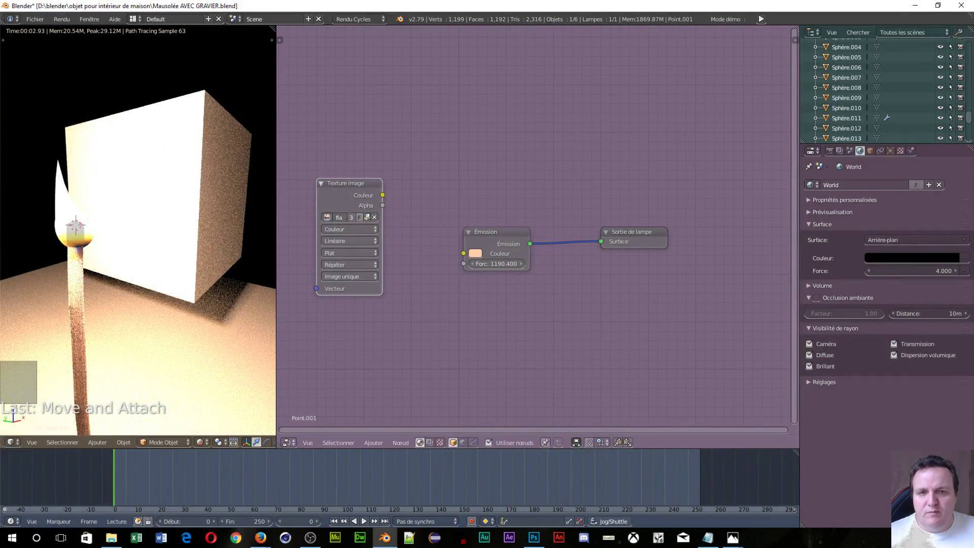
drag(421, 267, 476, 263)
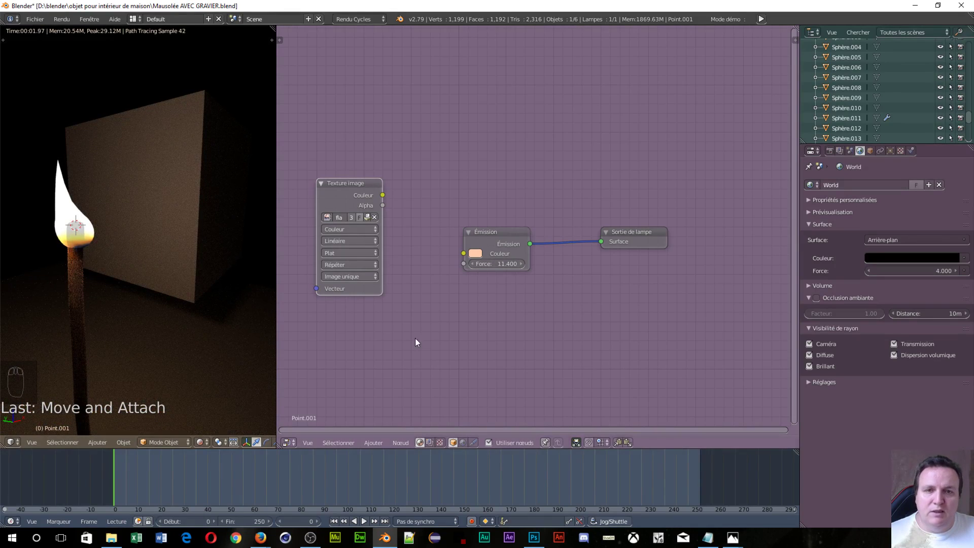
scroll(185, 238, down, 6)
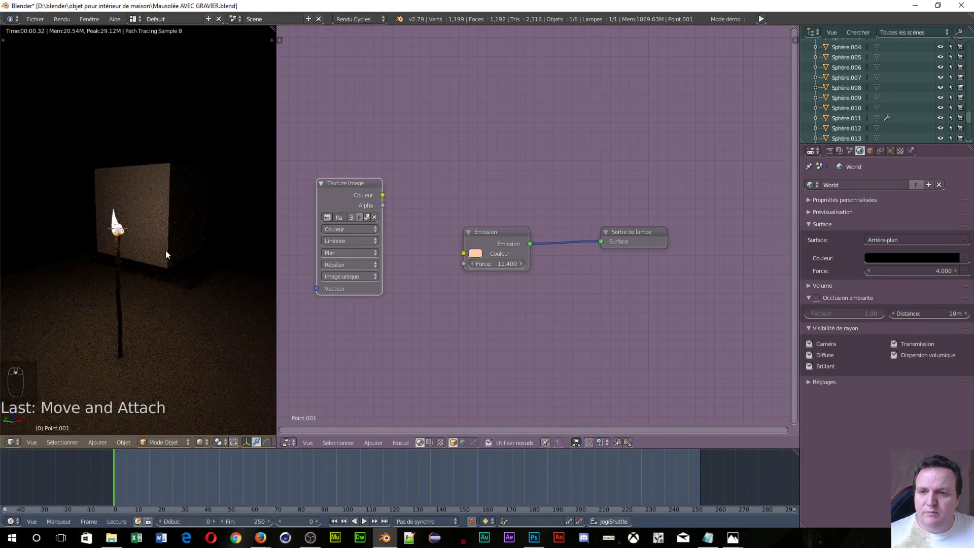
scroll(155, 267, up, 1)
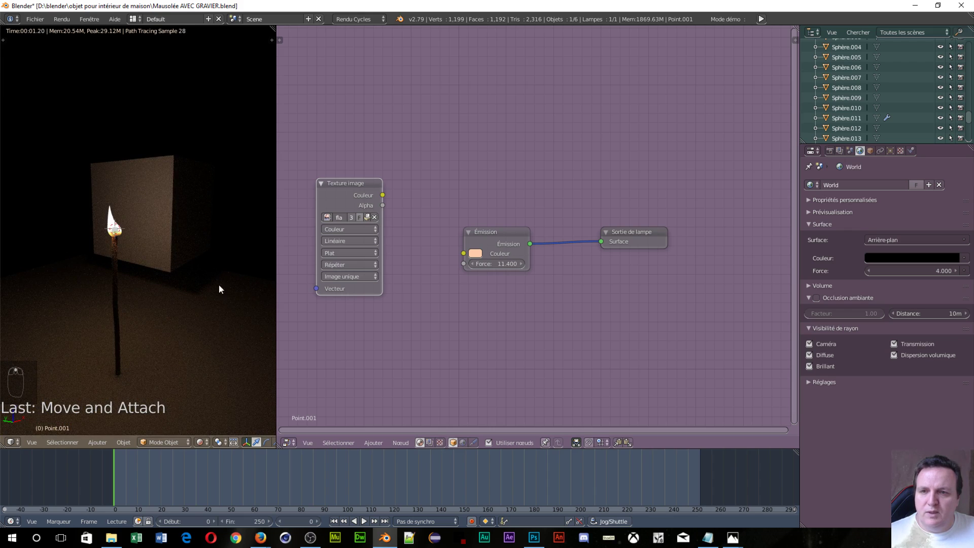
Darken the lamp's Emission colour to RGB 0.069, 0.044, 0.032 and set its strength to 82.300
click(475, 253)
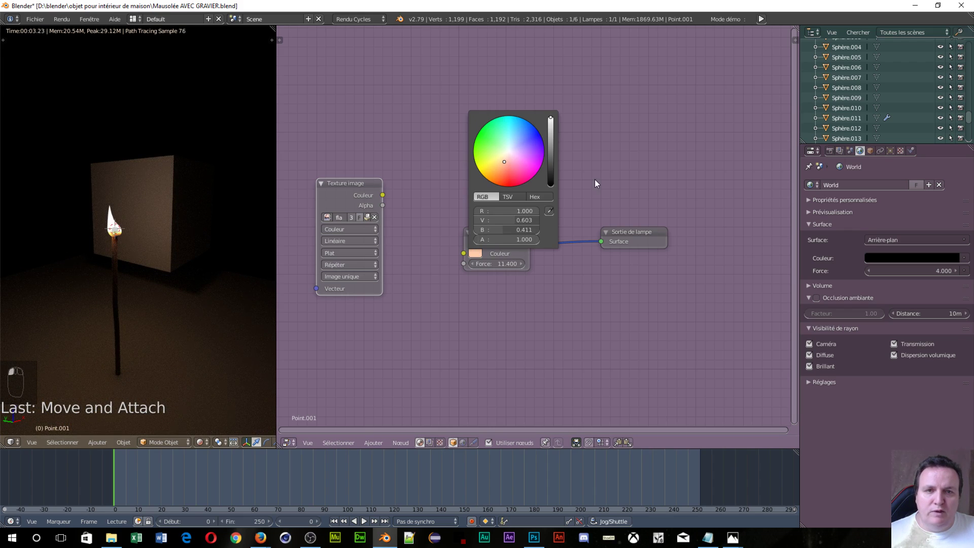
drag(553, 132, 551, 165)
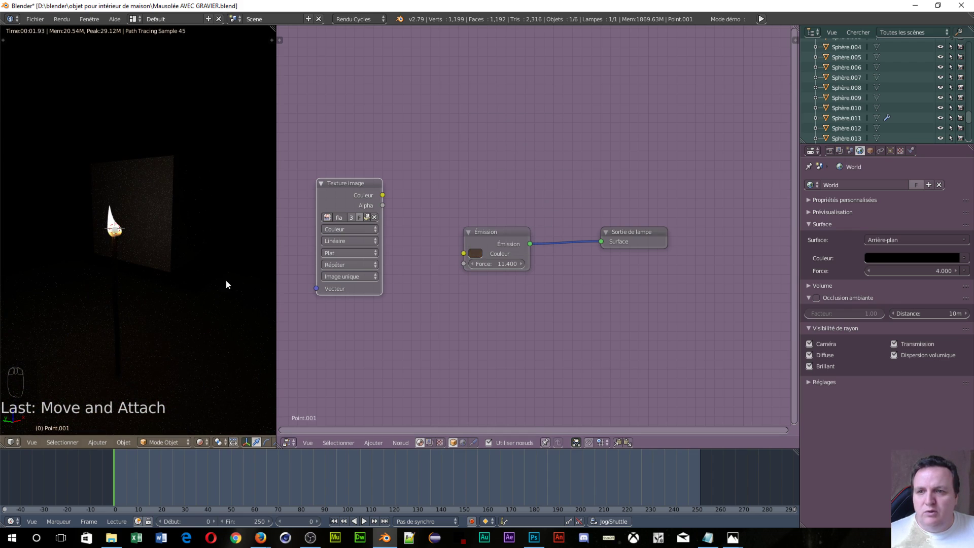
drag(519, 262, 549, 263)
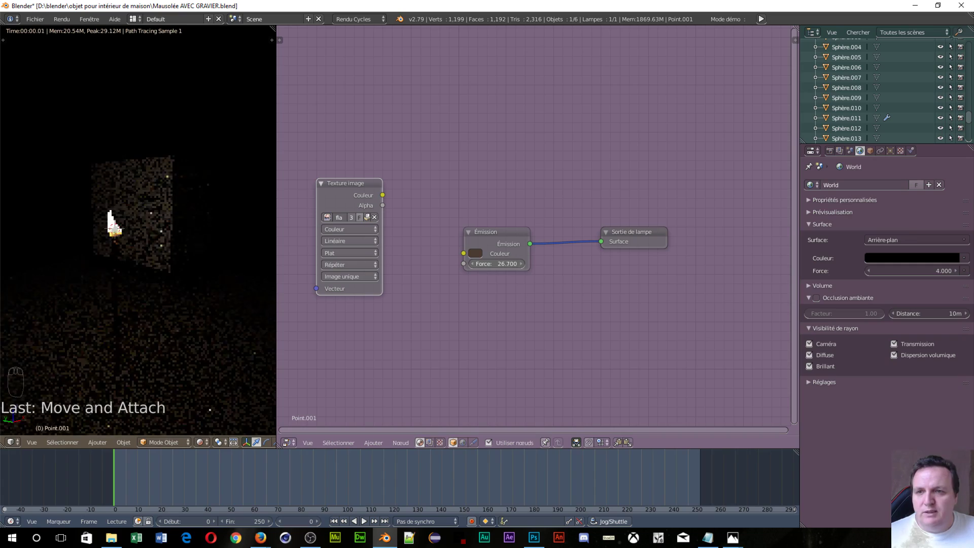
drag(624, 262, 934, 262)
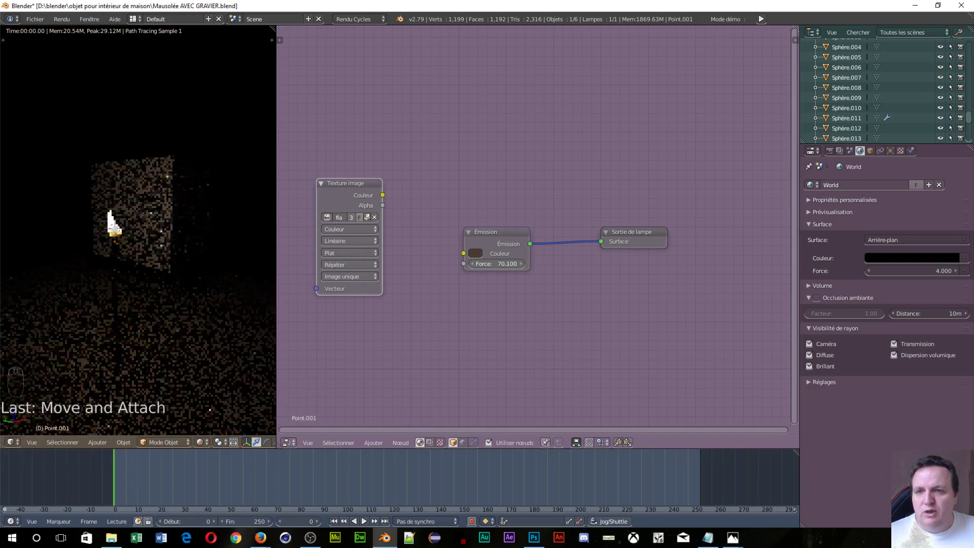
drag(825, 263, 973, 263)
drag(522, 268, 375, 268)
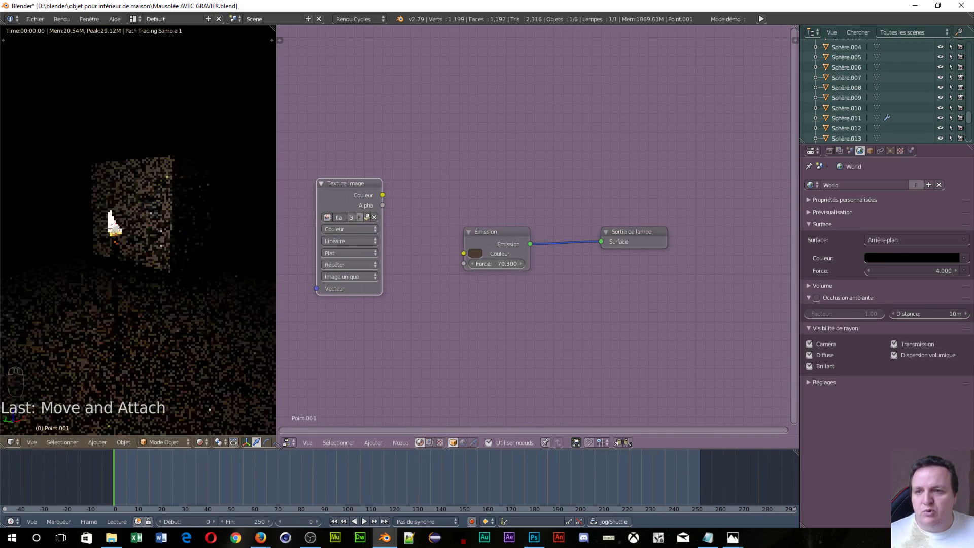
drag(533, 268, 355, 264)
drag(496, 264, 479, 264)
Darken the lamp's Emission colour further to RGB 0.015, 0.010, 0.008 in solid shading, and return the viewport to rendered shading
middle_drag(121, 359, 199, 331)
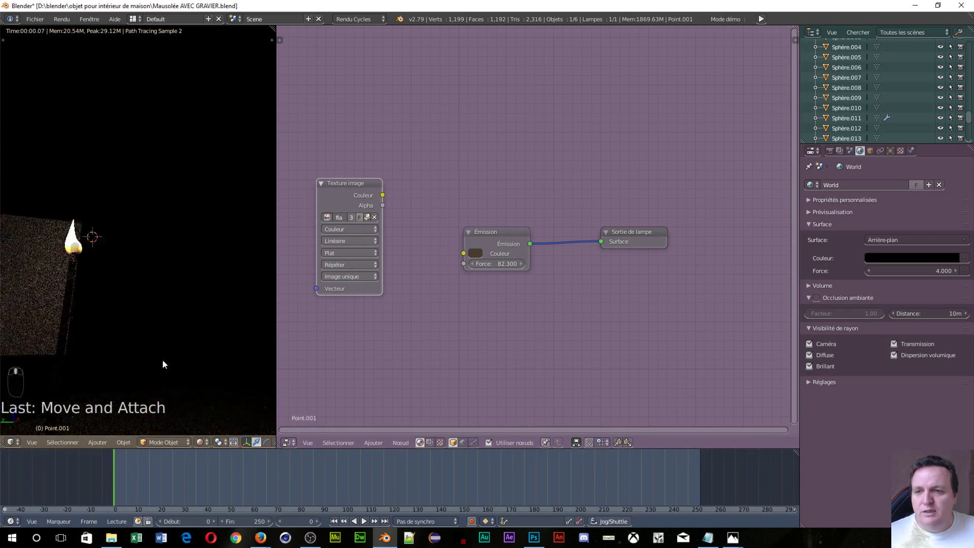
middle_drag(163, 359, 106, 260)
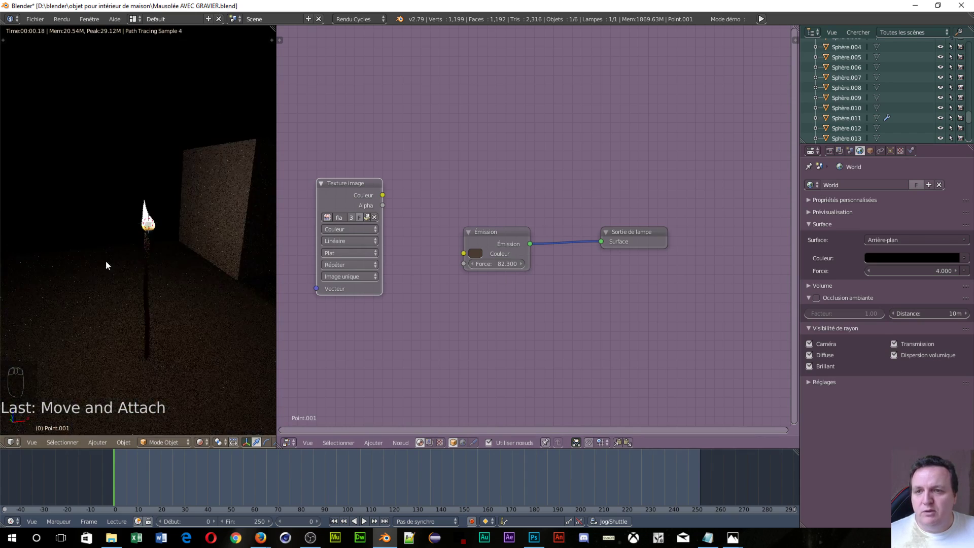
scroll(99, 253, up, 5)
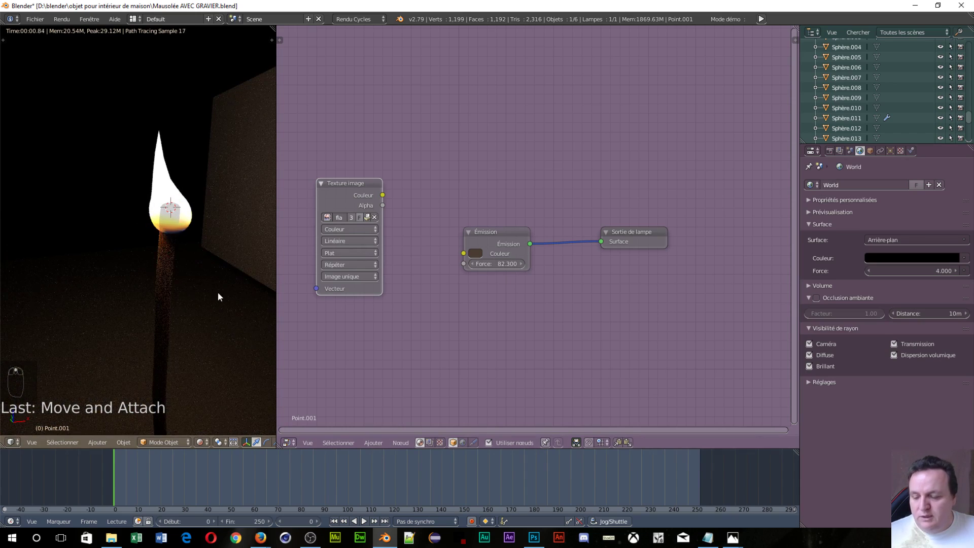
key(z)
click(212, 376)
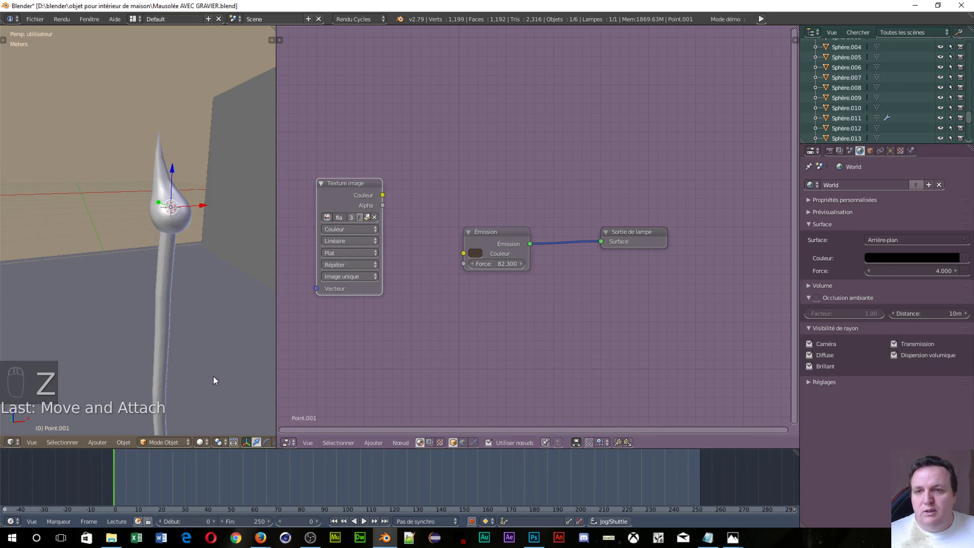
middle_drag(135, 257, 172, 267)
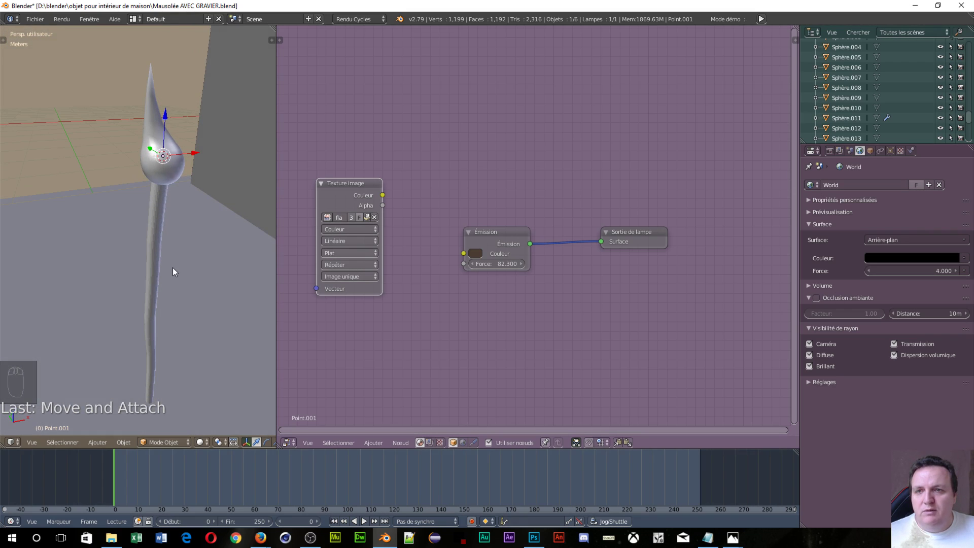
click(475, 253)
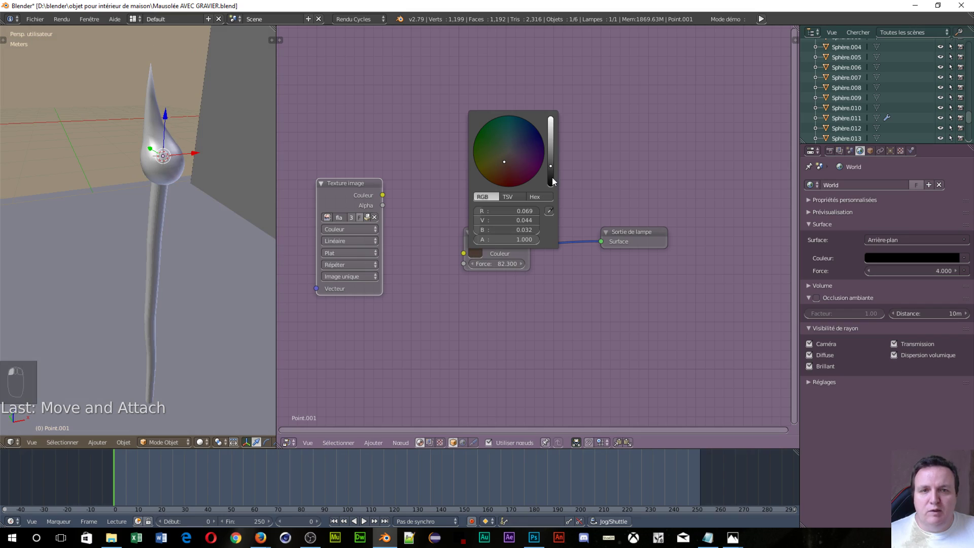
drag(552, 166, 551, 184)
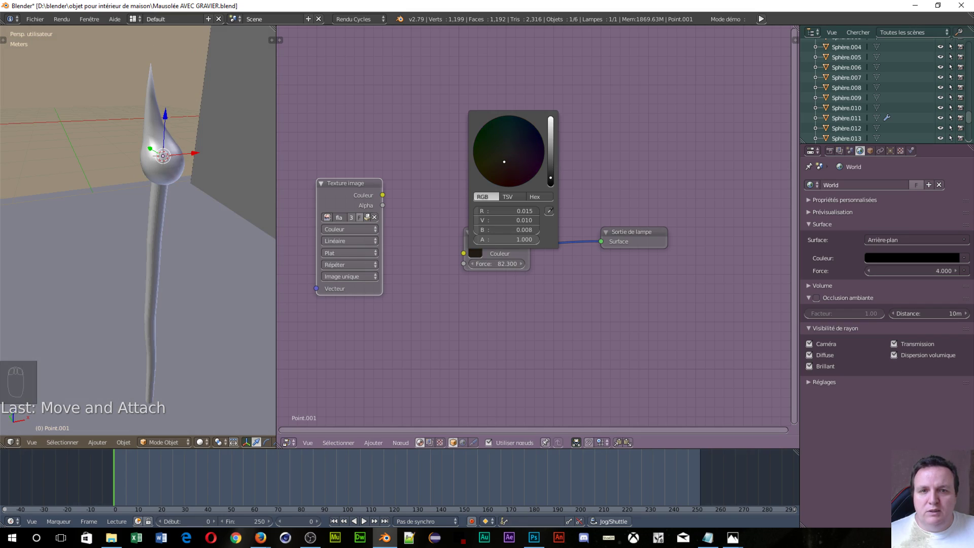
key(shift+z)
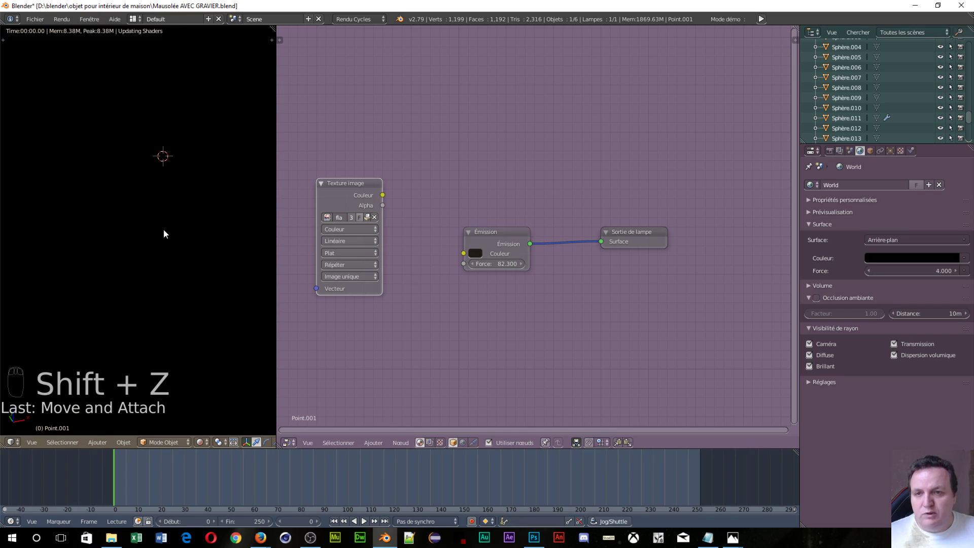
Select the flame and scale it narrower in X and Y only, keeping its height
scroll(263, 279, down, 4)
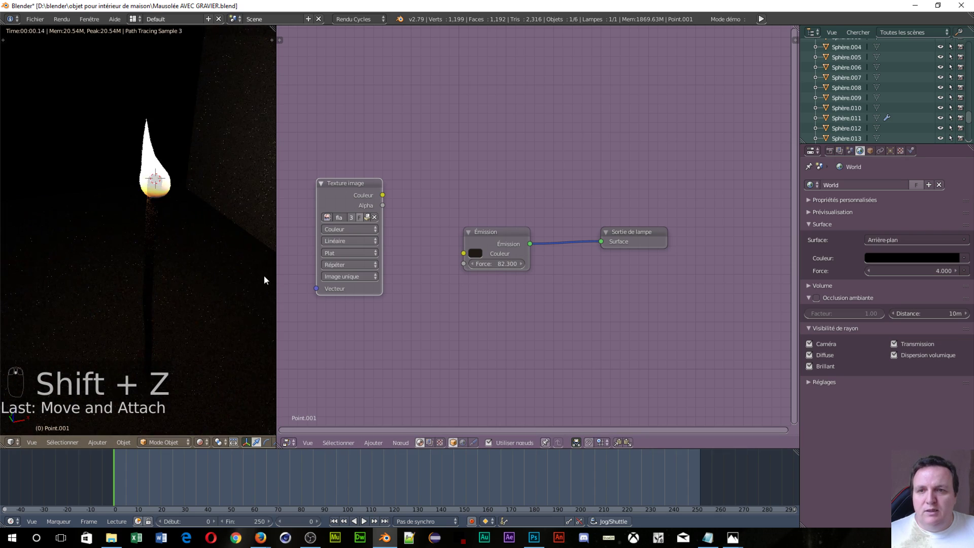
scroll(229, 275, down, 5)
middle_drag(217, 276, 260, 235)
scroll(133, 310, up, 3)
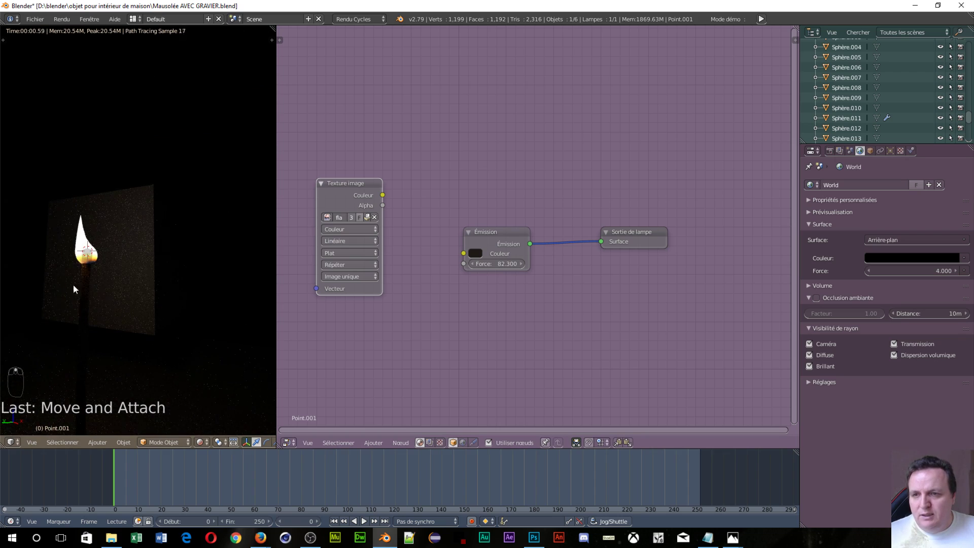
mouse_move(111, 301)
middle_down()
mouse_move(163, 285)
mouse_move(232, 244)
middle_up()
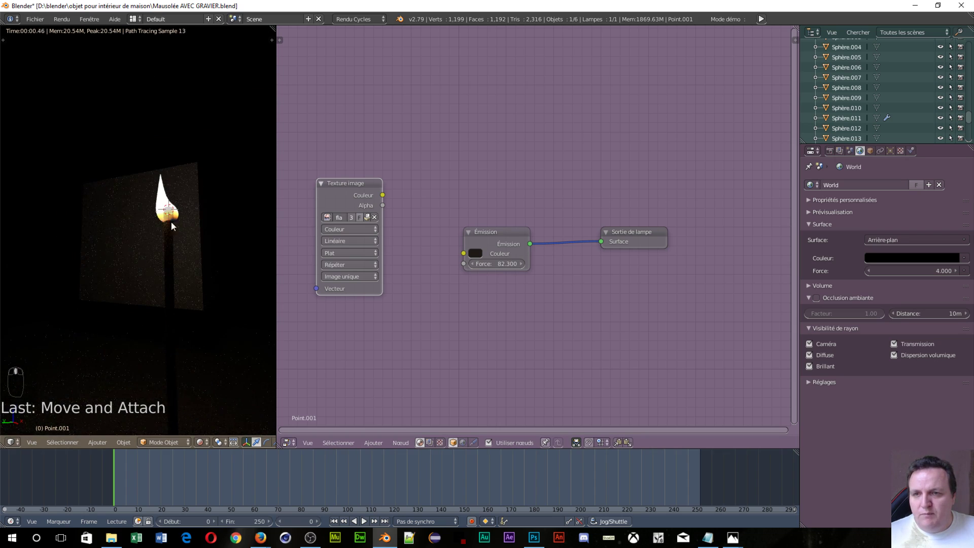
right_click(162, 208)
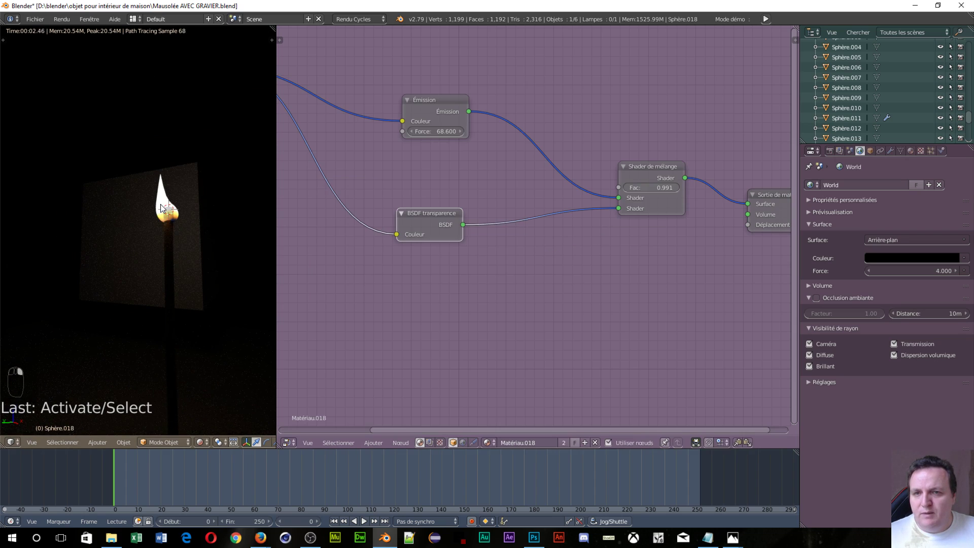
key(s)
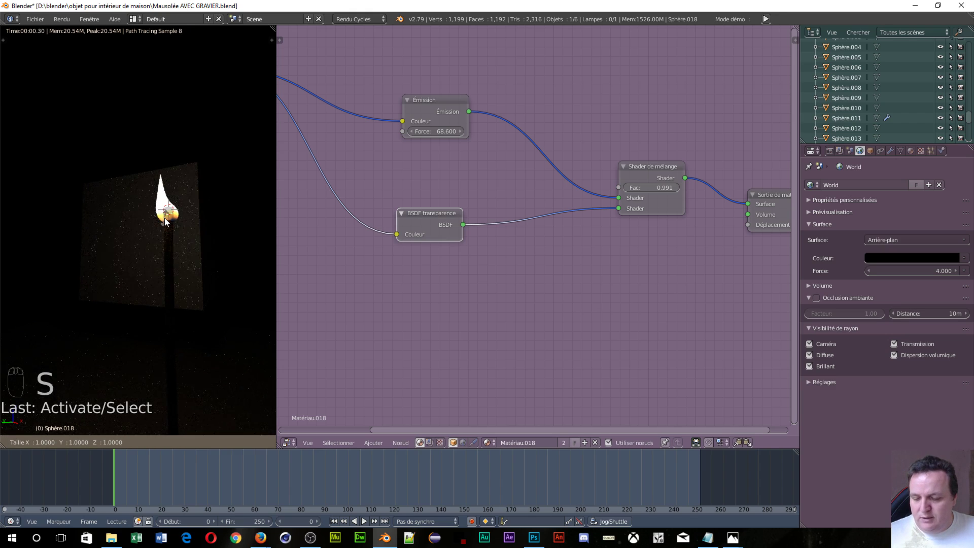
key(shift+z)
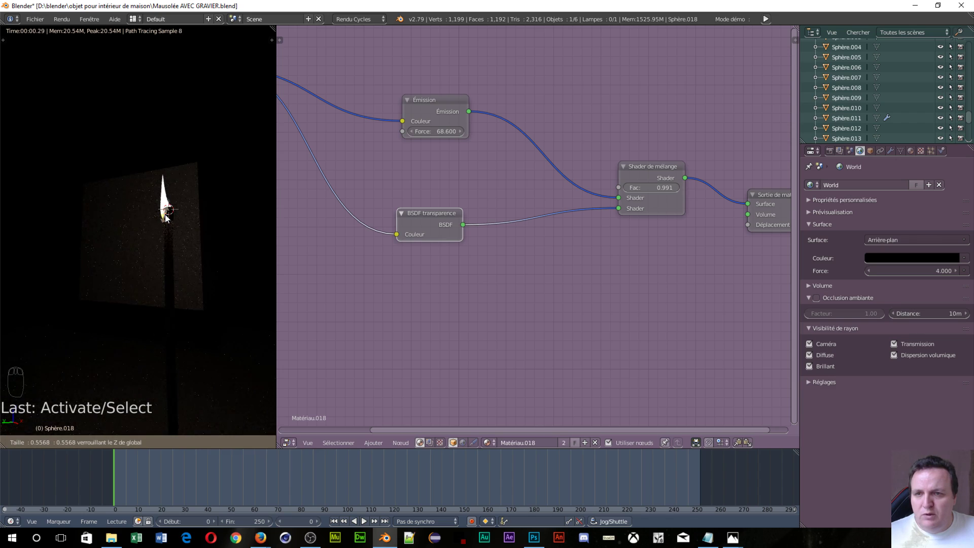
click(165, 220)
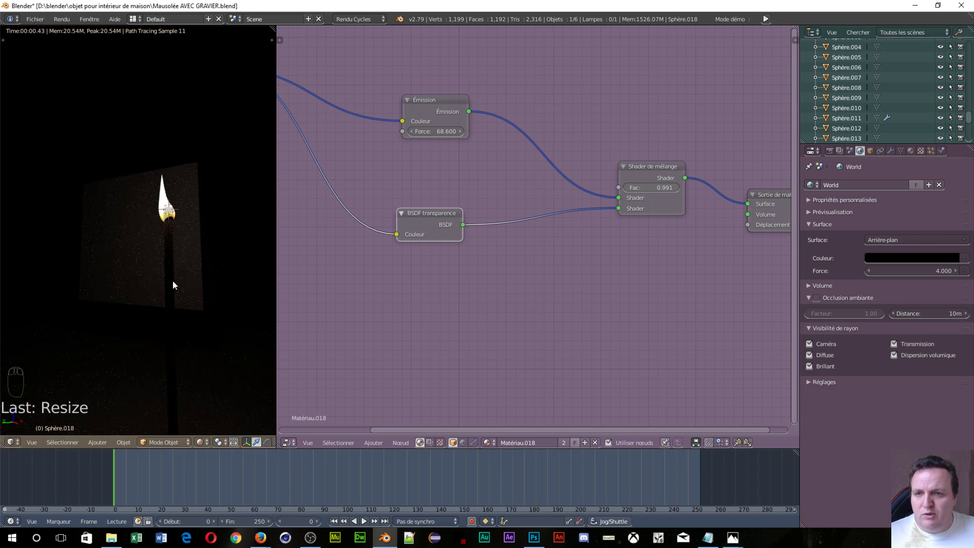
Lower the flame material's Emission strength to 50.900
mouse_move(144, 340)
middle_down()
mouse_move(107, 335)
mouse_move(115, 298)
mouse_move(166, 269)
mouse_move(212, 262)
mouse_move(169, 247)
mouse_move(193, 266)
mouse_move(259, 269)
middle_up()
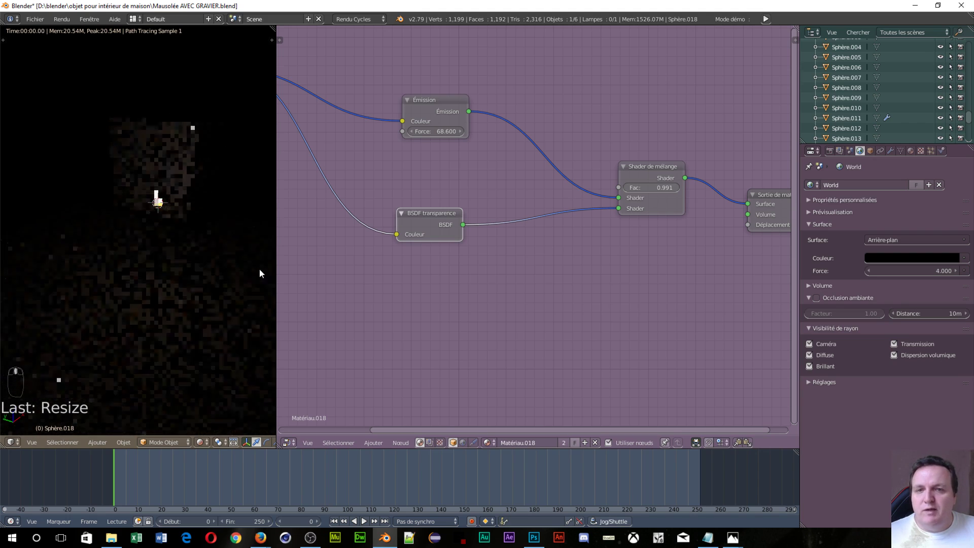
mouse_move(456, 130)
mouse_down()
mouse_move(466, 131)
mouse_move(416, 131)
mouse_move(446, 130)
mouse_up()
drag(436, 131, 479, 131)
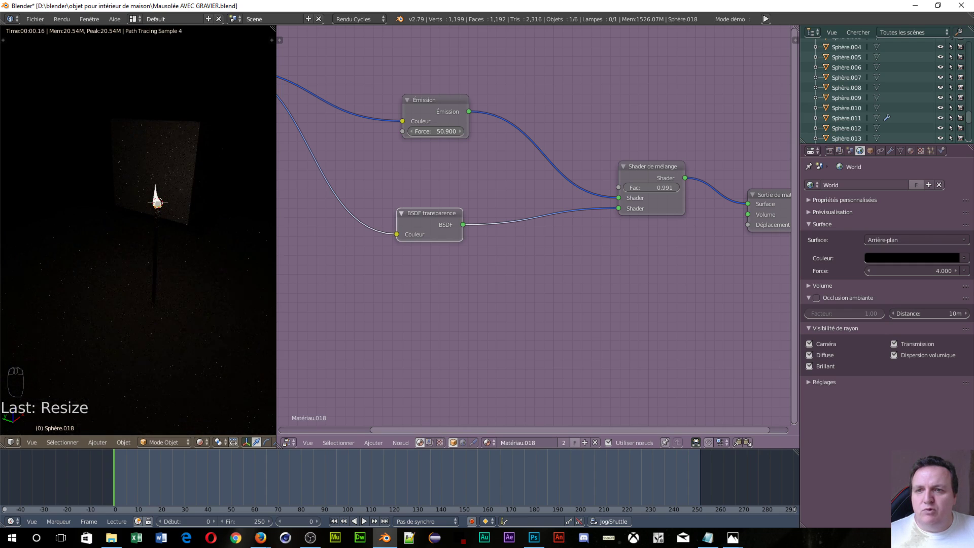
Select the point lamp among the overlapping torch objects and delete the unconnected image texture node from its node tree
right_click(157, 203)
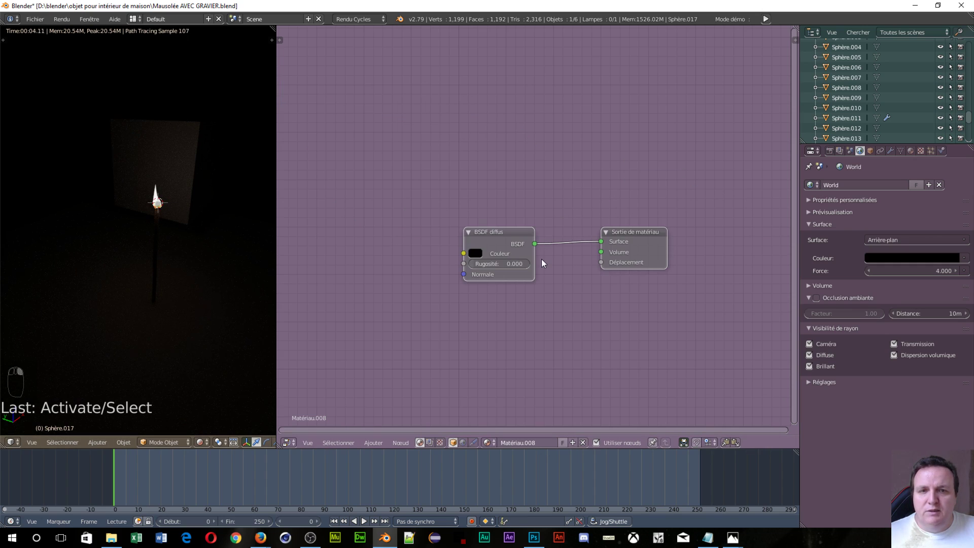
right_click(159, 205)
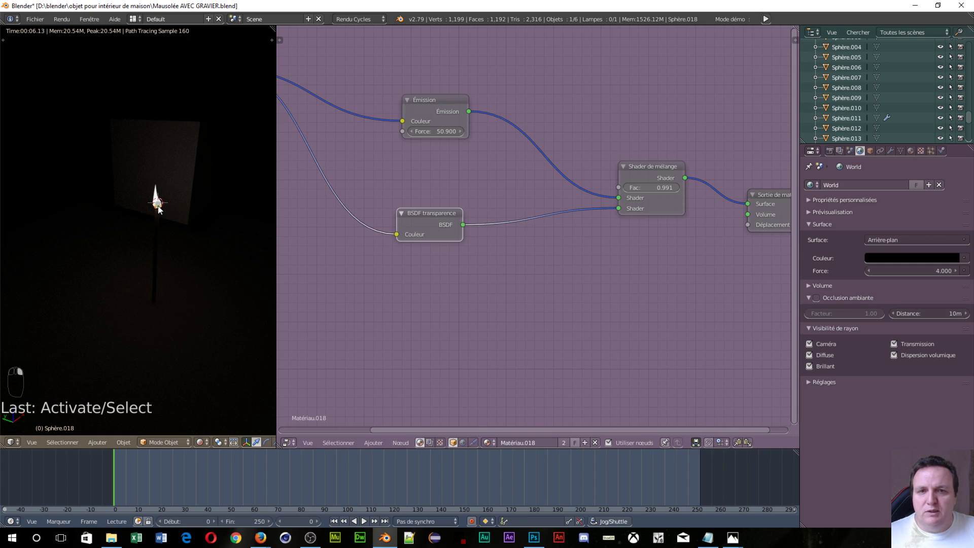
right_click(158, 205)
right_click(159, 206)
right_click(158, 203)
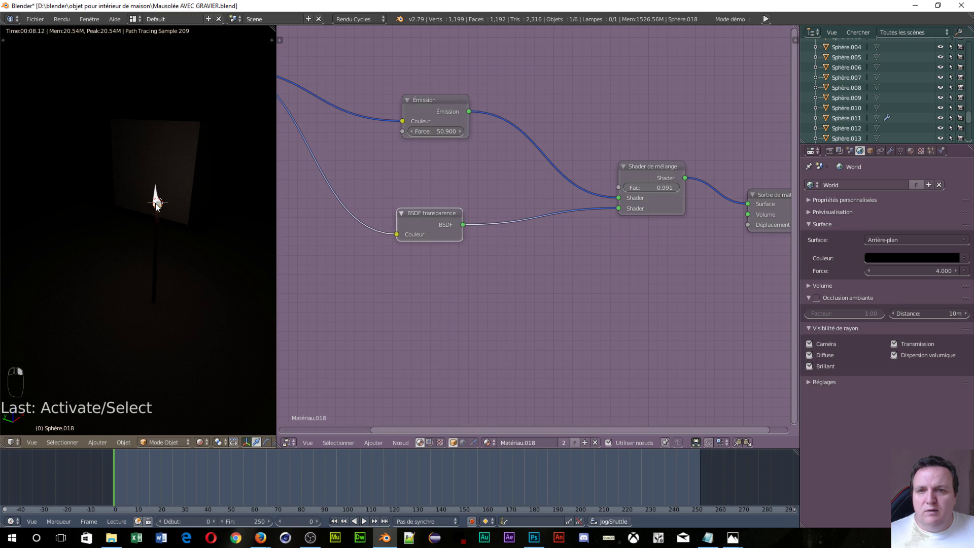
right_drag(158, 205, 159, 207)
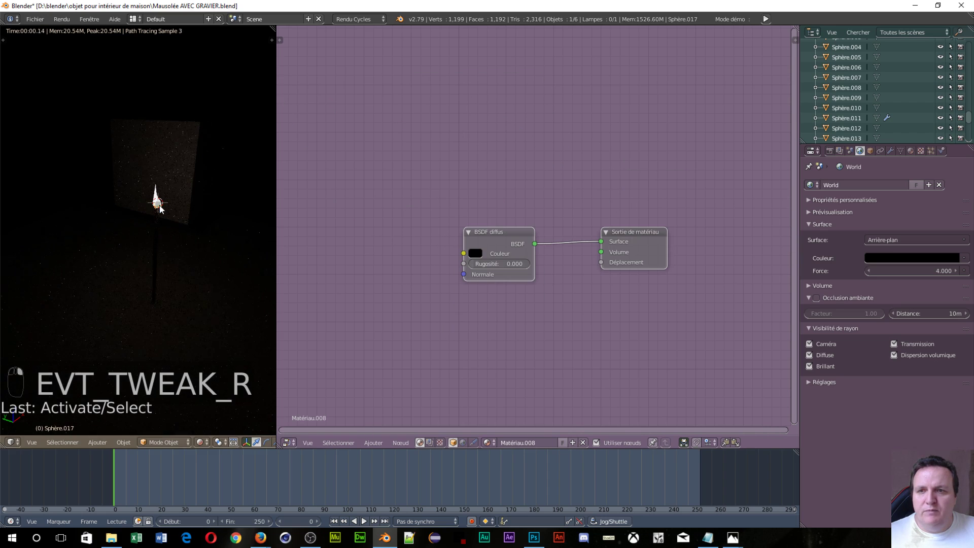
right_click(159, 205)
right_click(158, 205)
right_click(158, 206)
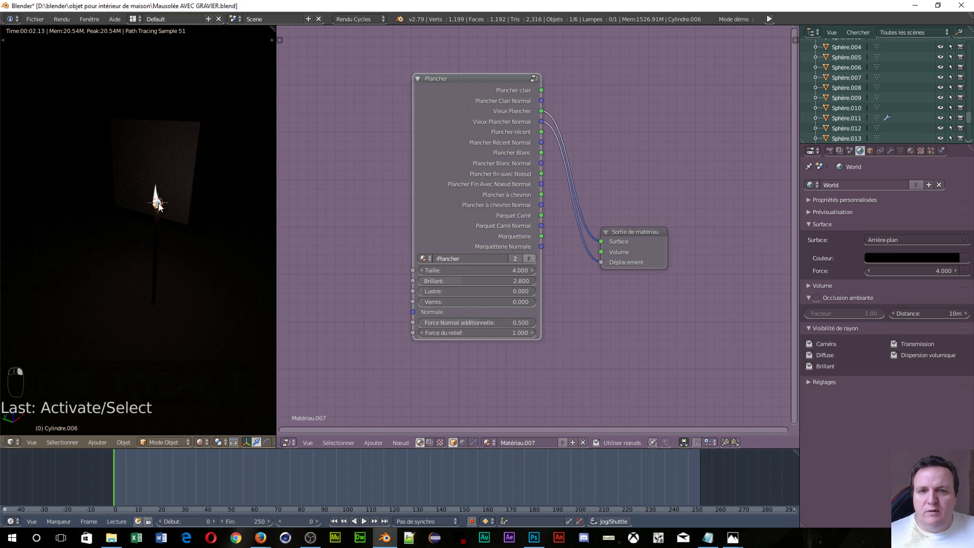
right_click(159, 206)
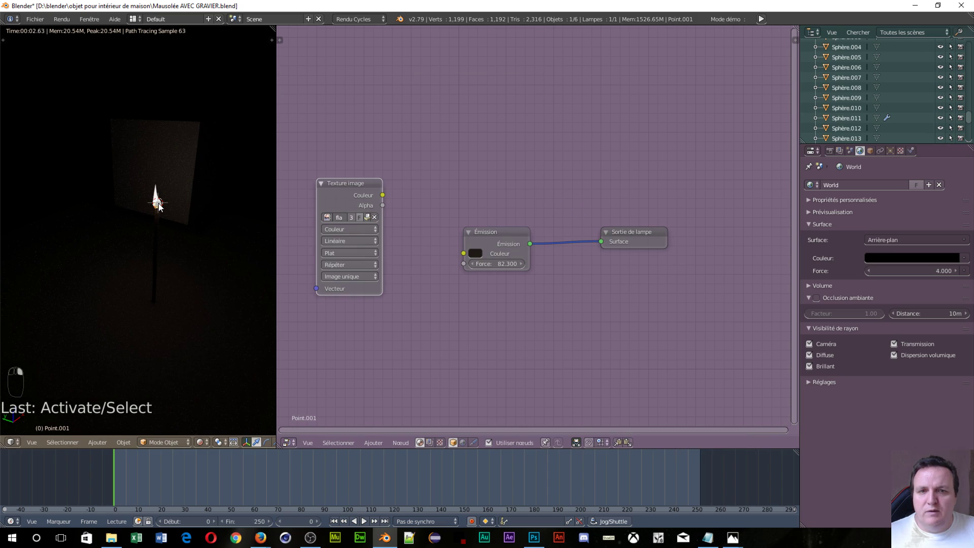
right_click(347, 201)
key(Delete)
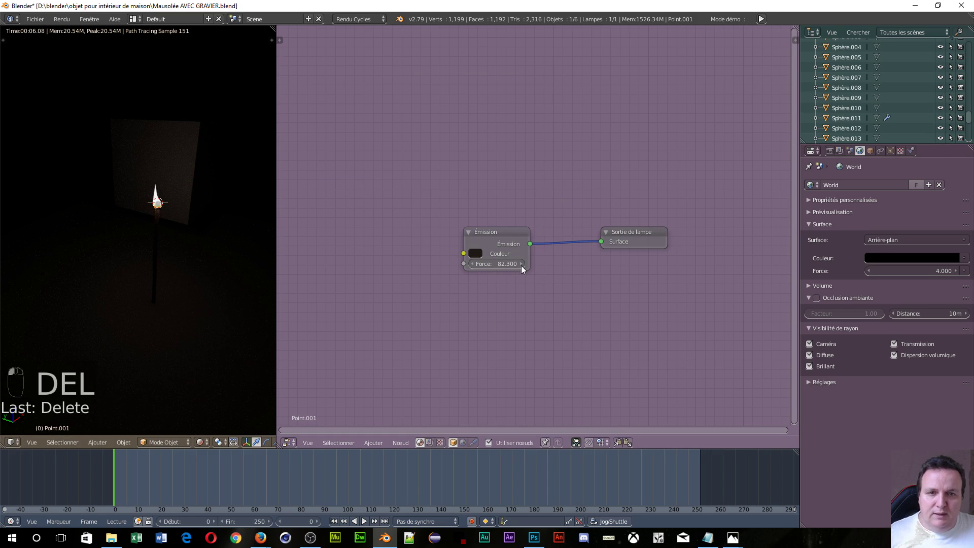
Raise the lamp's Emission strength to 144.100 and shift its colour to a more saturated dark yellow-orange
drag(522, 265, 584, 264)
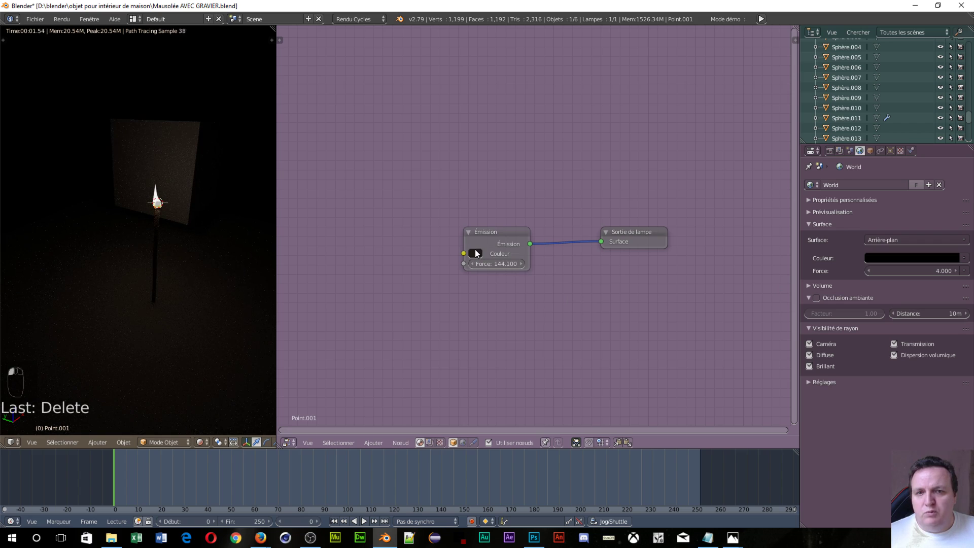
click(475, 252)
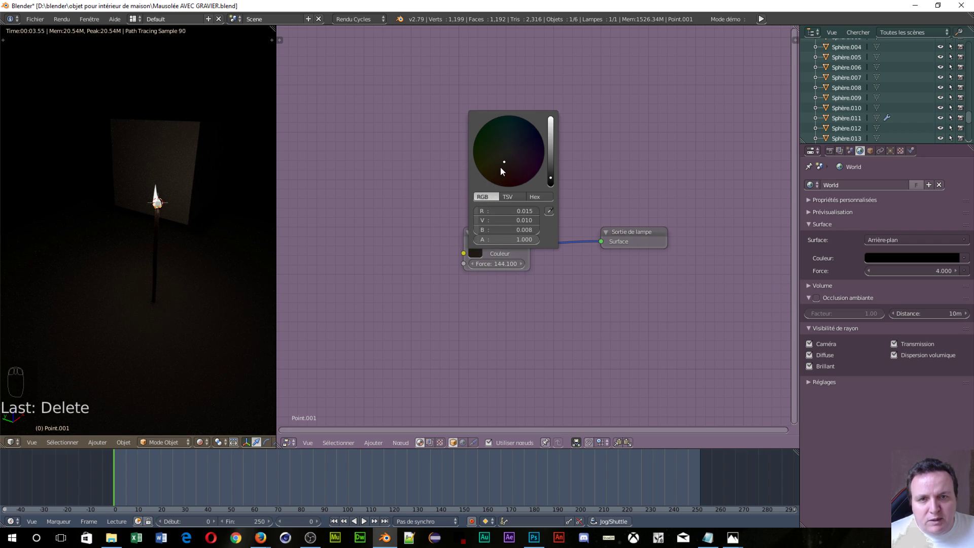
drag(499, 165, 486, 179)
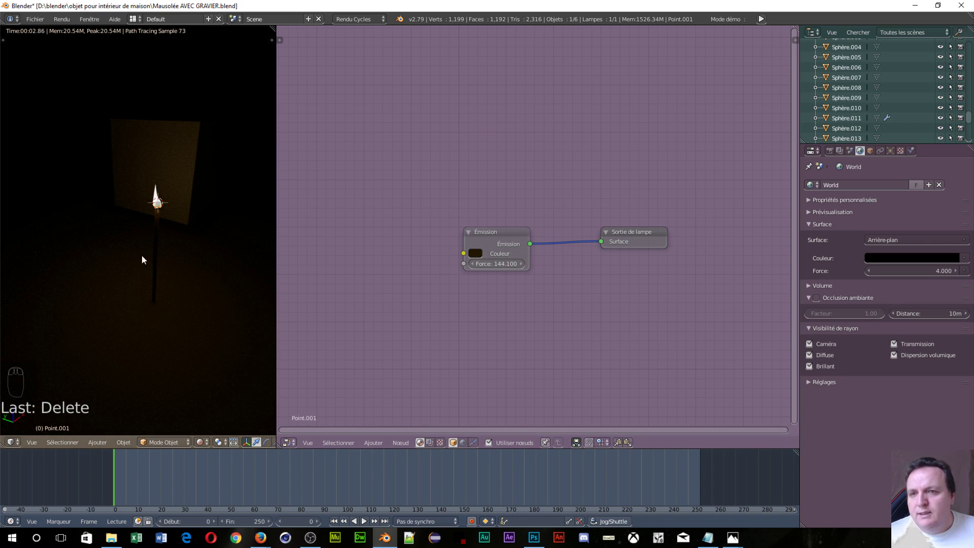
scroll(163, 256, down, 3)
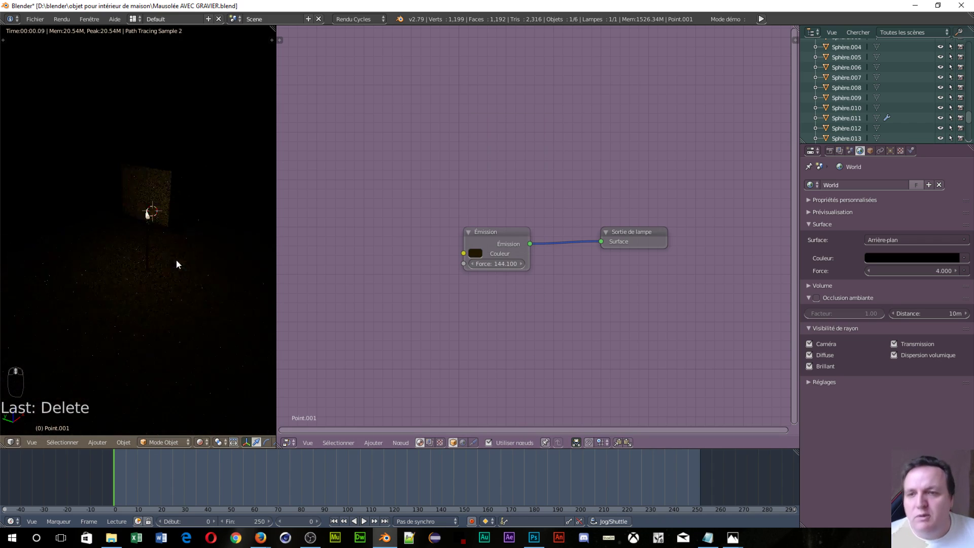
scroll(198, 257, up, 3)
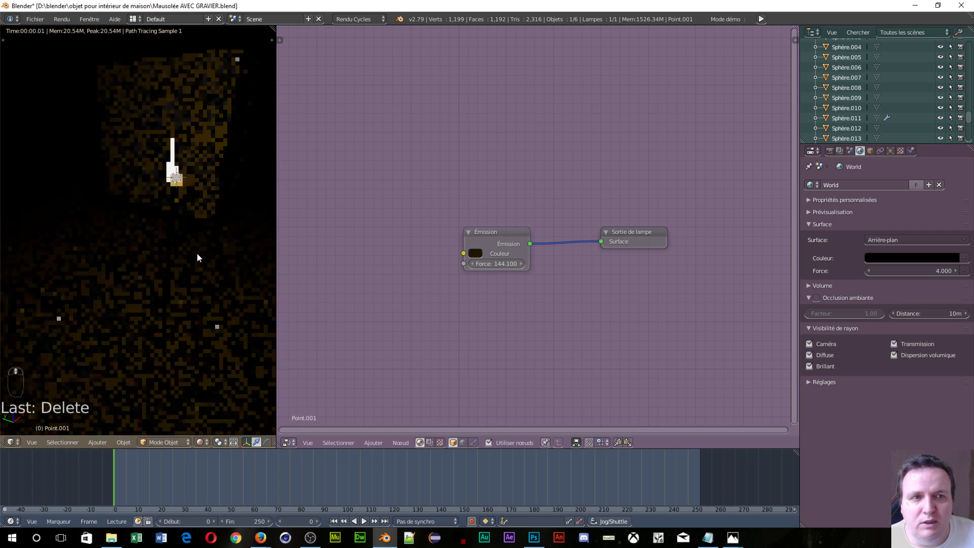
scroll(892, 68, down, 5)
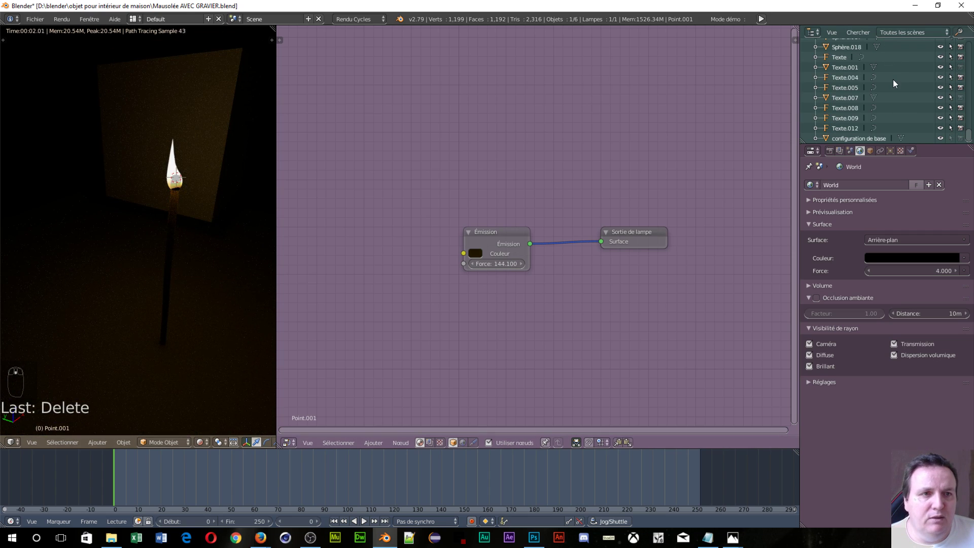
scroll(884, 107, up, 8)
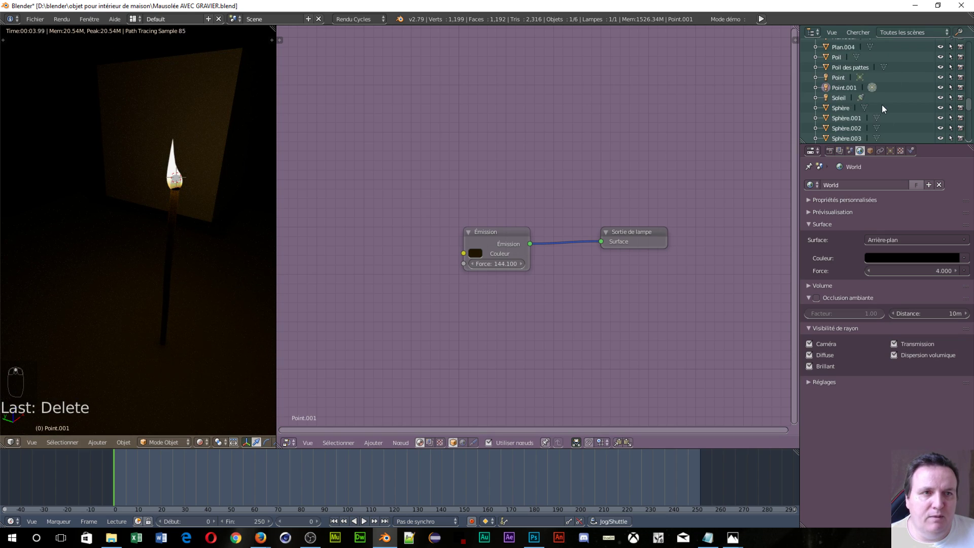
scroll(882, 108, up, 2)
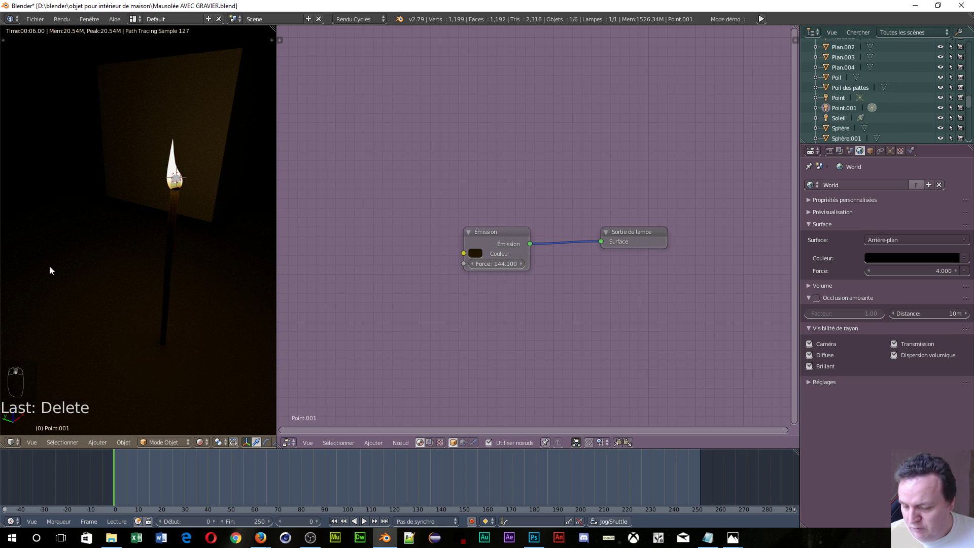
Switch the viewport to solid shading and delete the test cube behind the torch and the ground plane
key(Tab)
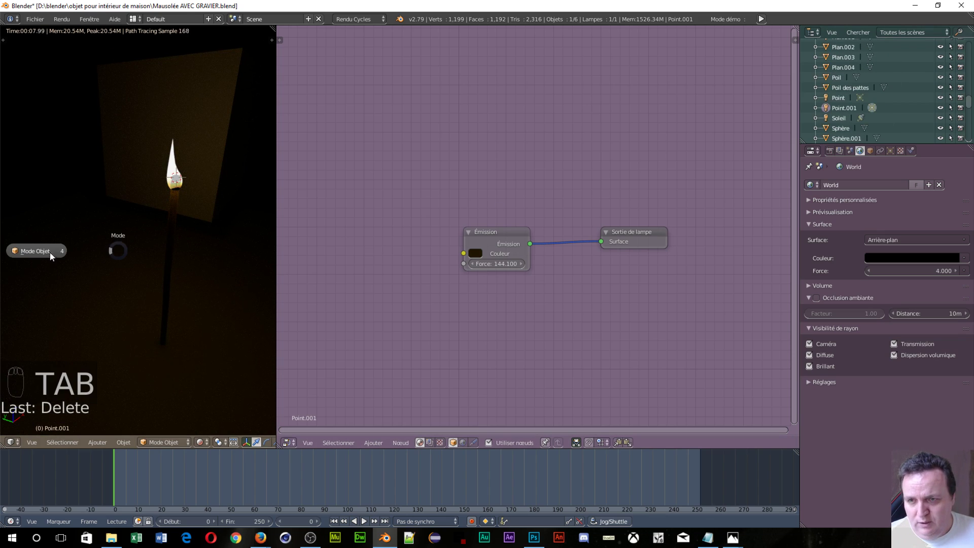
click(190, 224)
key(z)
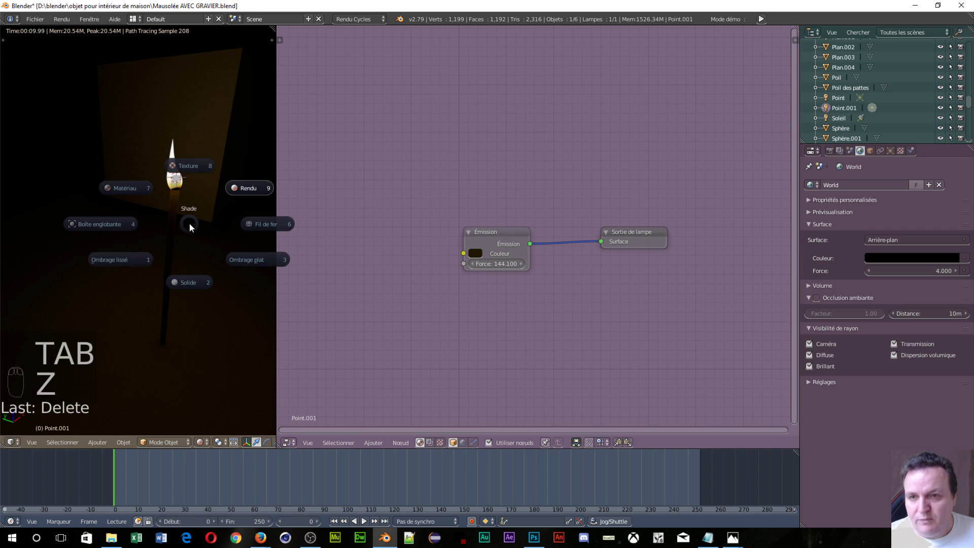
click(189, 280)
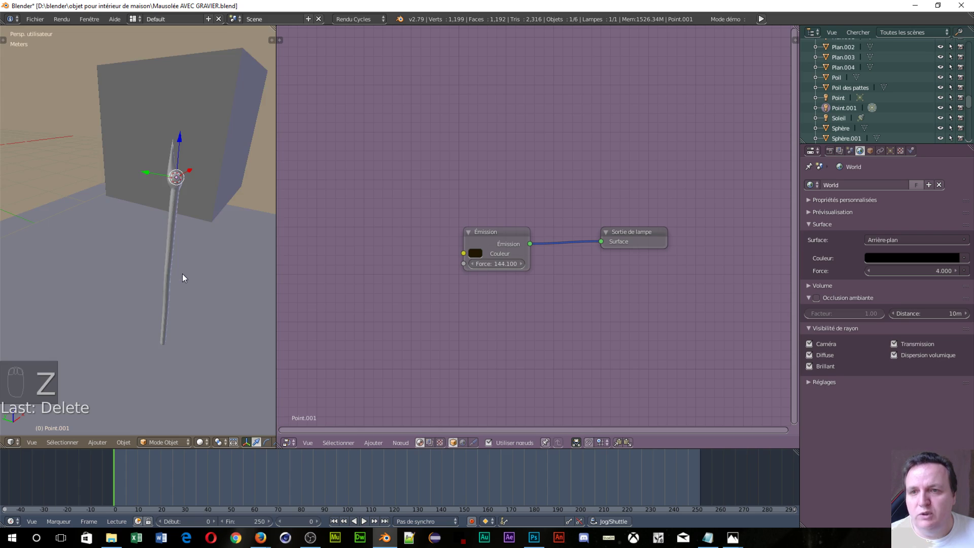
right_click(192, 171)
key(Delete)
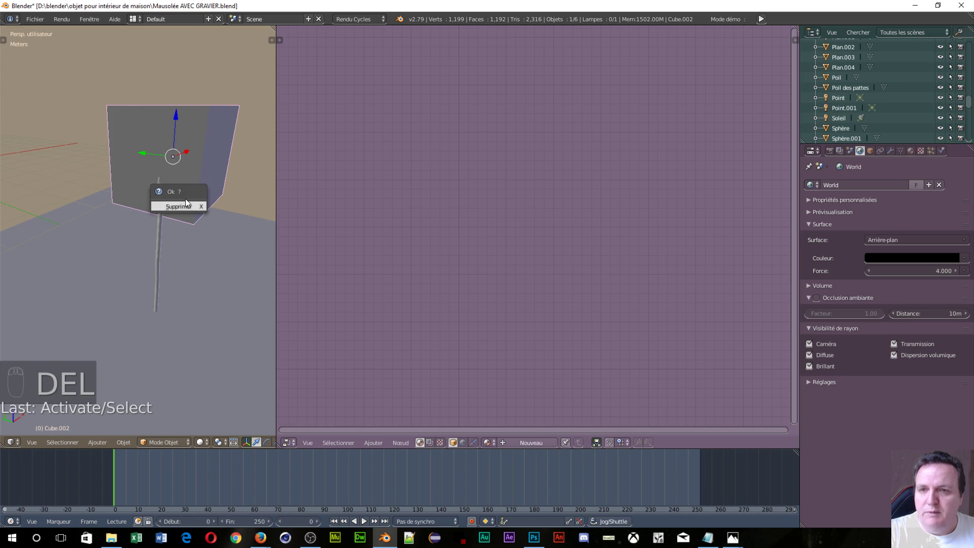
click(171, 206)
right_click(187, 227)
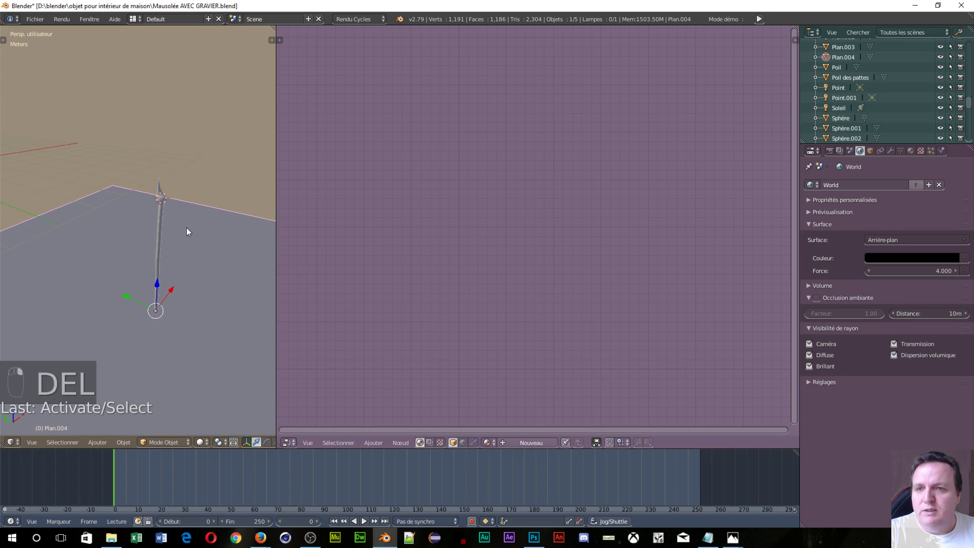
key(Delete)
click(188, 232)
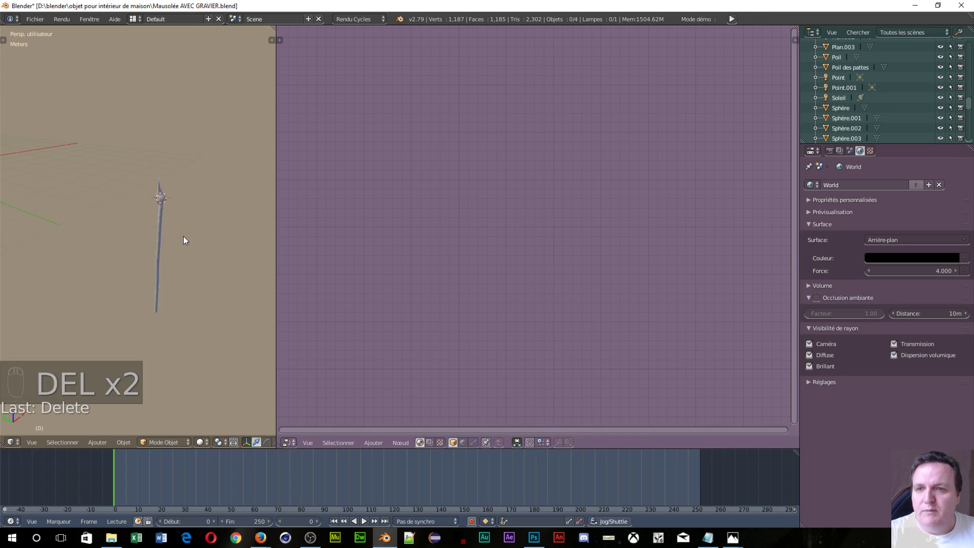
Join the flame with the wooden shaft into a single object
right_click(160, 199)
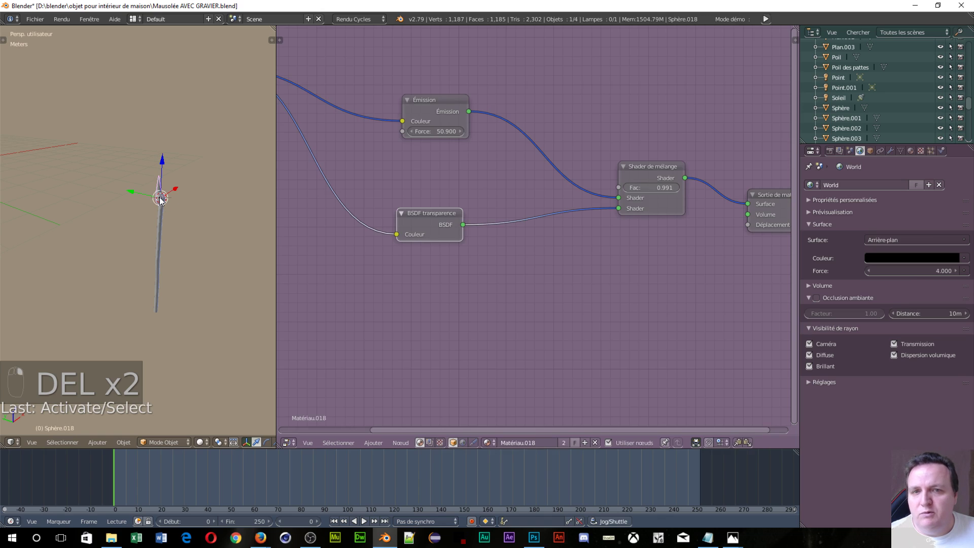
right_click(158, 229)
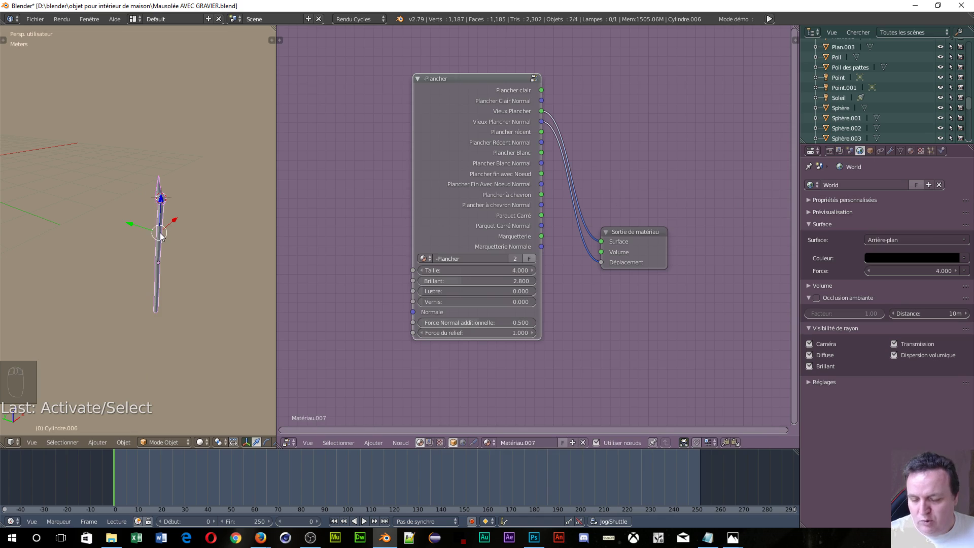
key(ctrl+j)
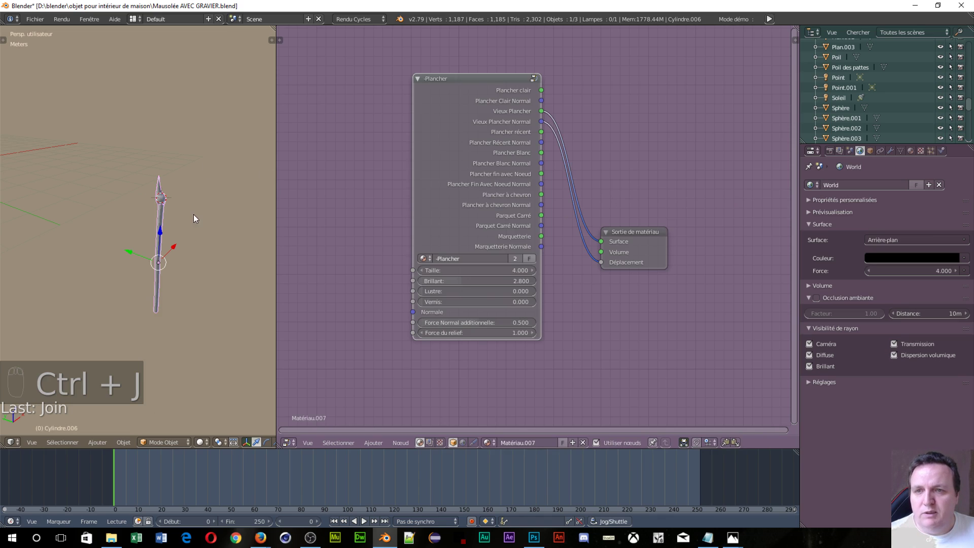
Join the rounded torch head with the flame and shaft so the torch mesh is a single object
scroll(157, 217, up, 4)
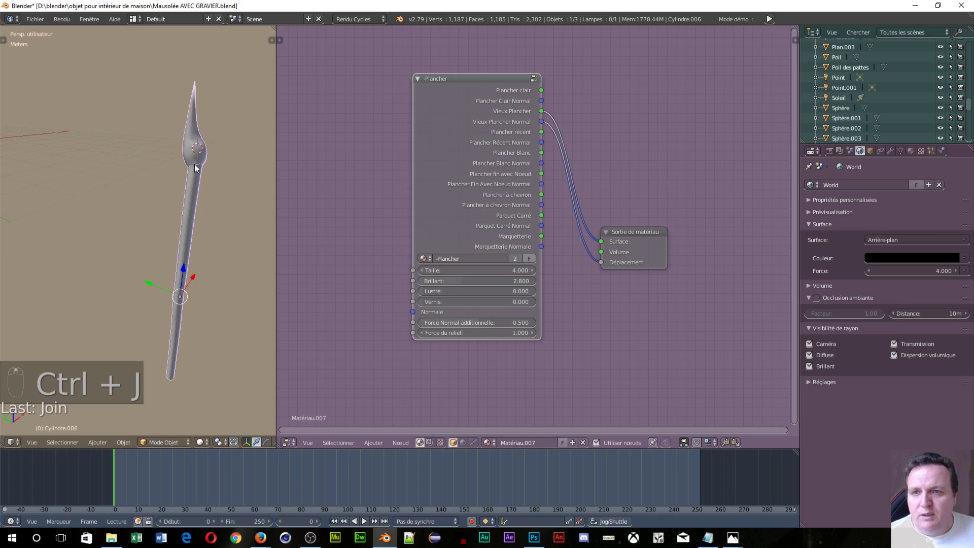
shift+right_click(198, 153)
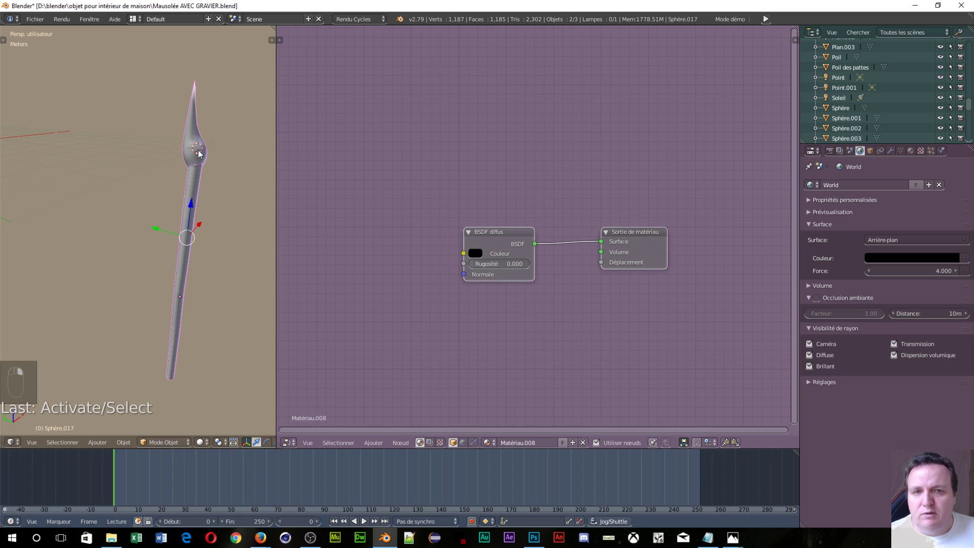
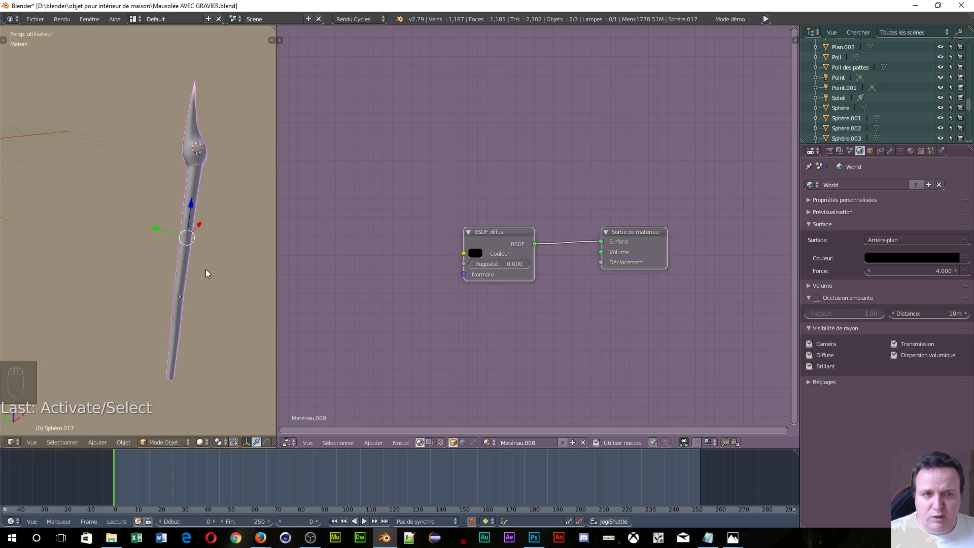
key(ctrl+j)
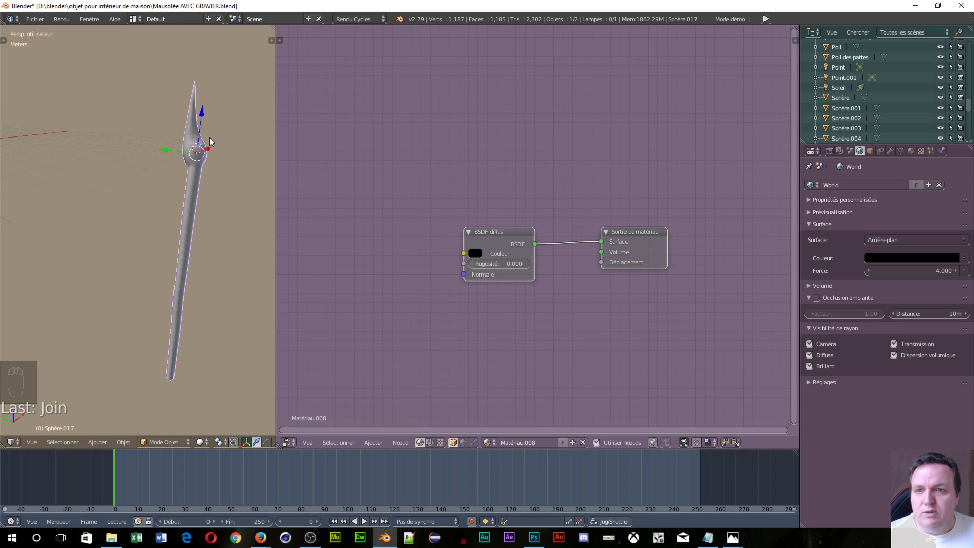
Try moving the joined torch along the Y axis and undo the move
key(g)
key(y)
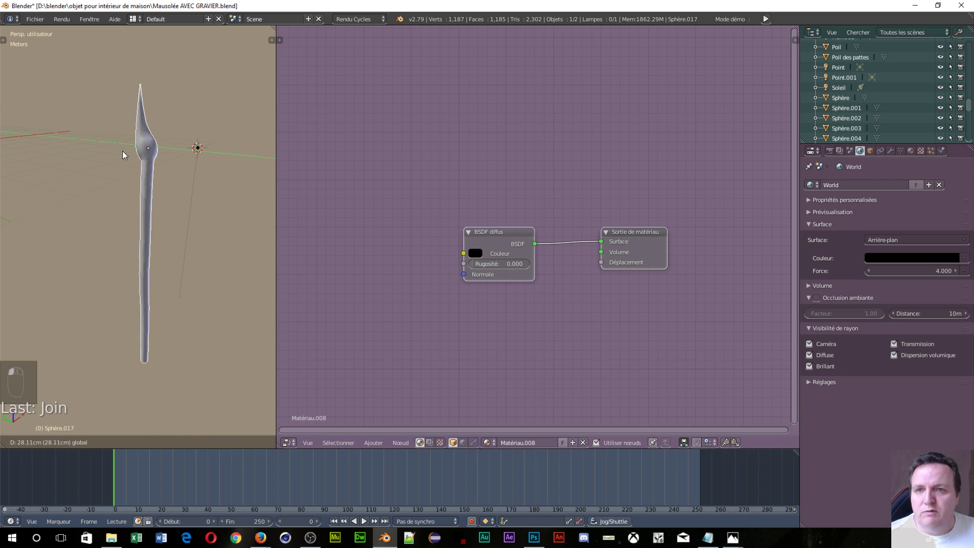
click(122, 154)
key(ctrl+z)
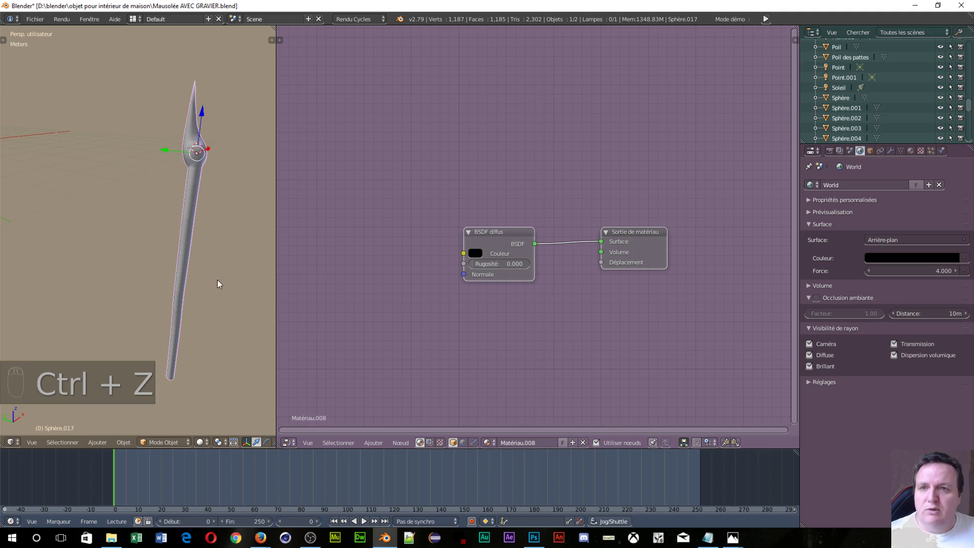
Switch the viewport to wireframe shading with the torch head in close view
scroll(360, 311, down, 2)
scroll(215, 239, down, 1)
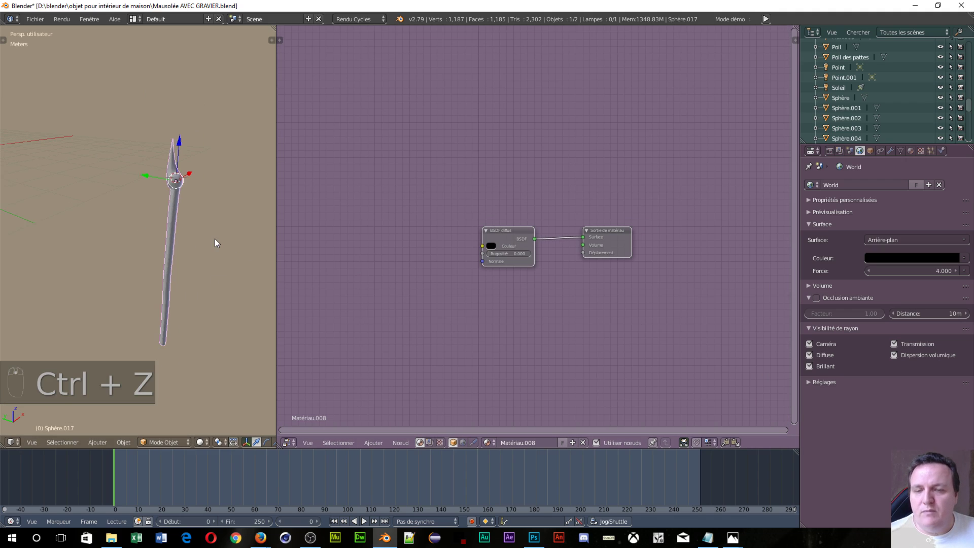
middle_drag(216, 243, 123, 260)
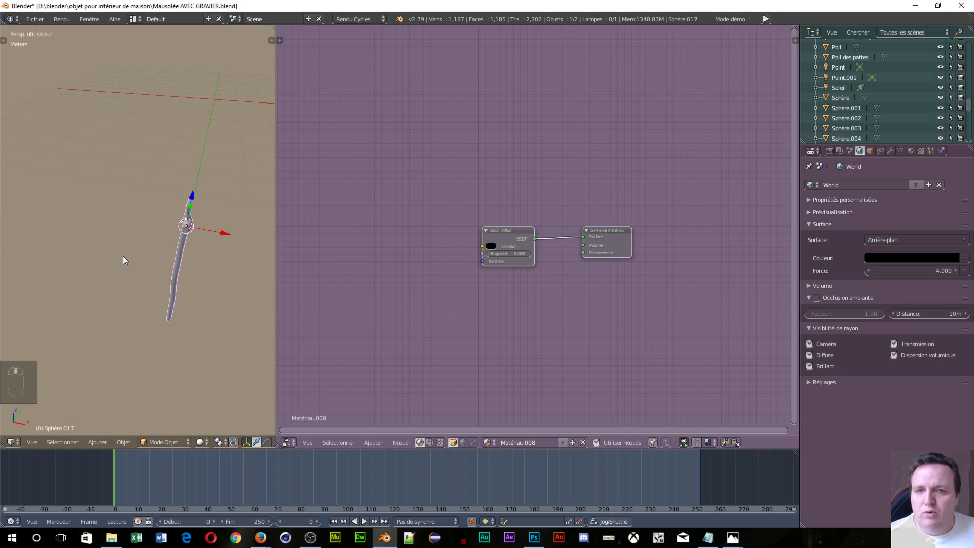
scroll(215, 260, up, 2)
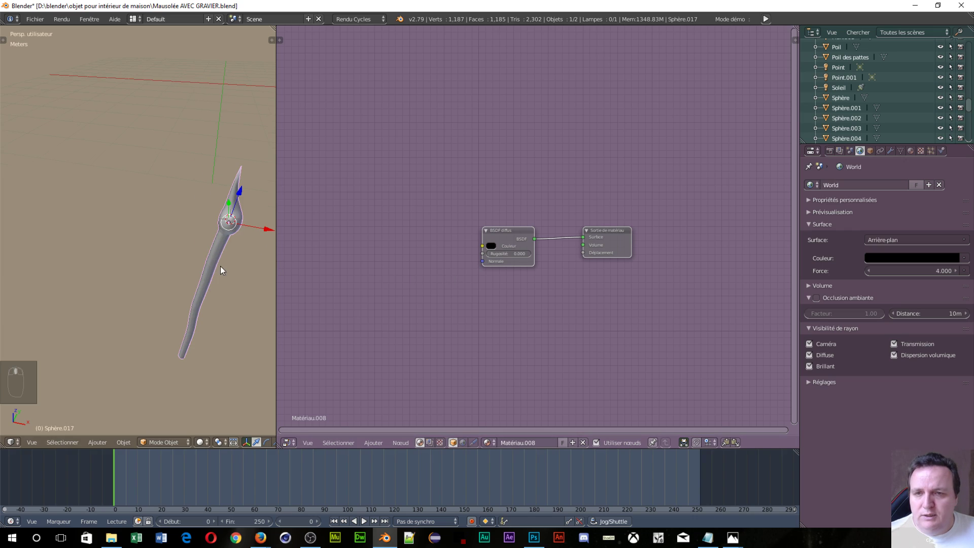
middle_drag(220, 265, 153, 246)
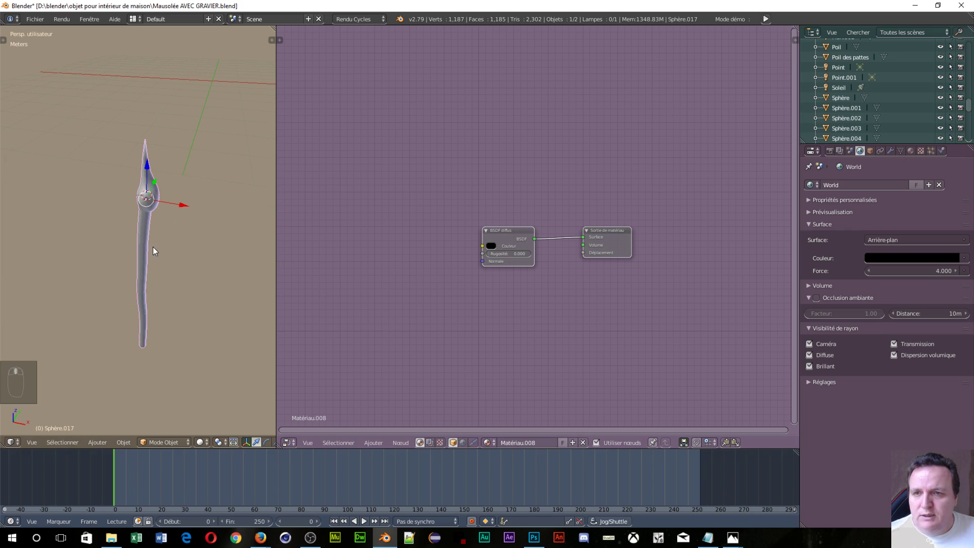
right_click(154, 201)
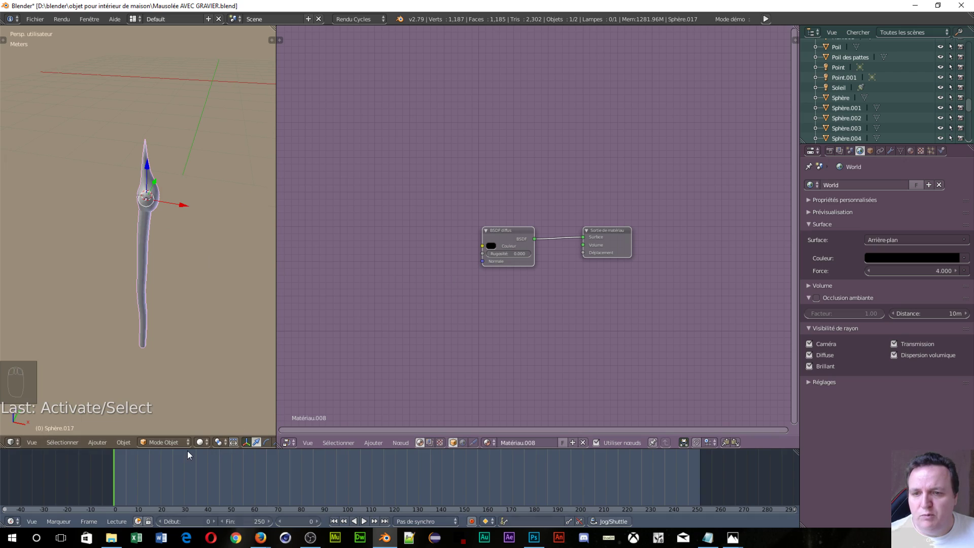
click(201, 431)
click(206, 442)
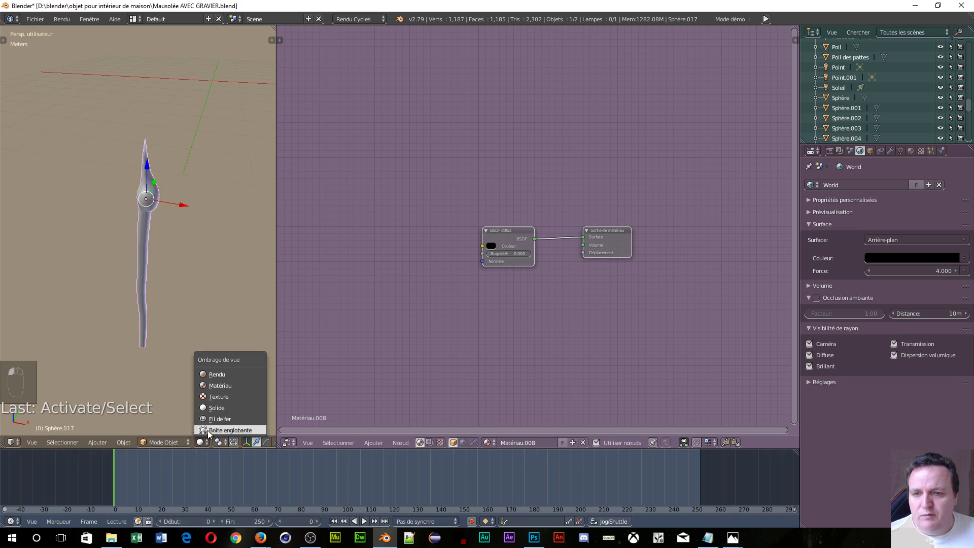
click(213, 418)
scroll(181, 138, up, 4)
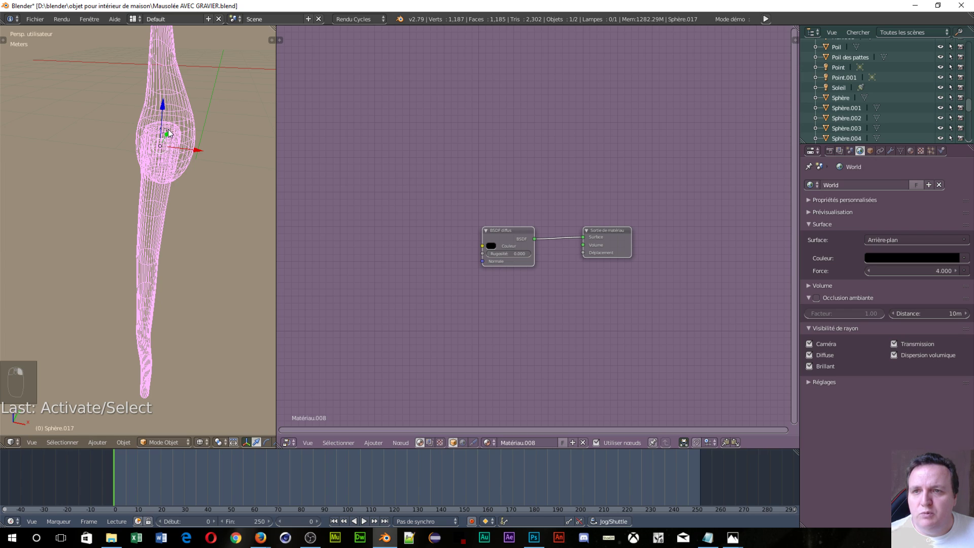
Move the torch mesh along the X axis away from the point lamp, and shift the lamp along X back inside the torch head
right_drag(159, 126, 156, 128)
right_click(156, 128)
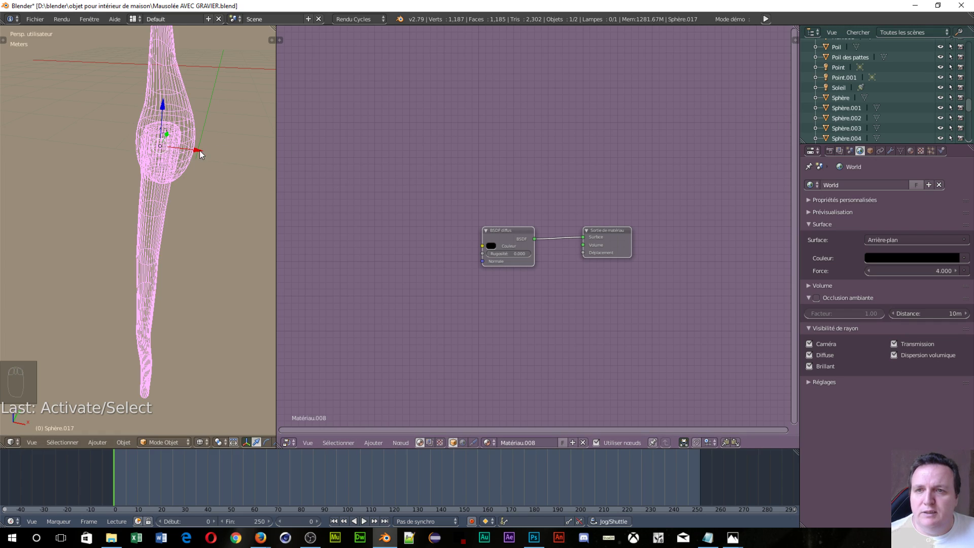
drag(200, 155, 138, 147)
right_click(161, 136)
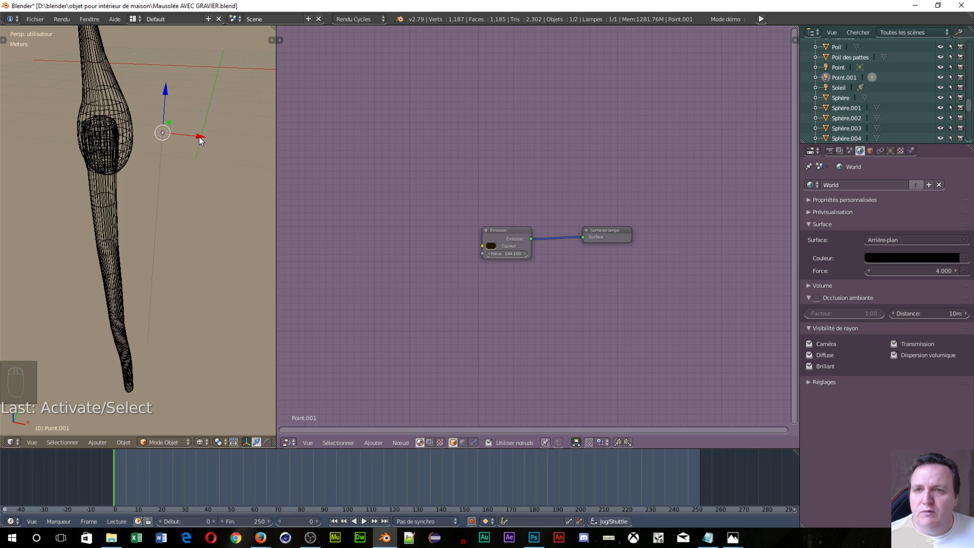
drag(200, 139, 130, 139)
middle_drag(130, 139, 96, 133)
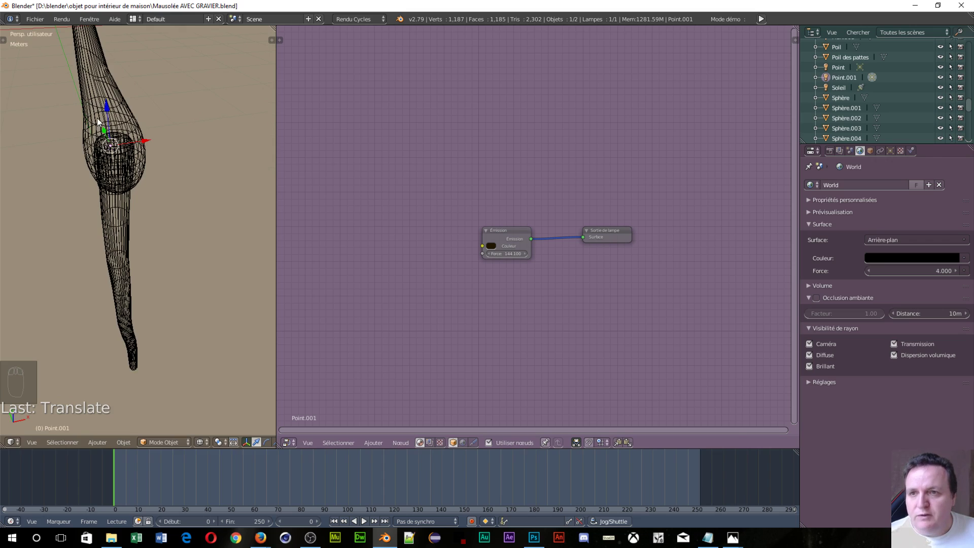
right_click(98, 121)
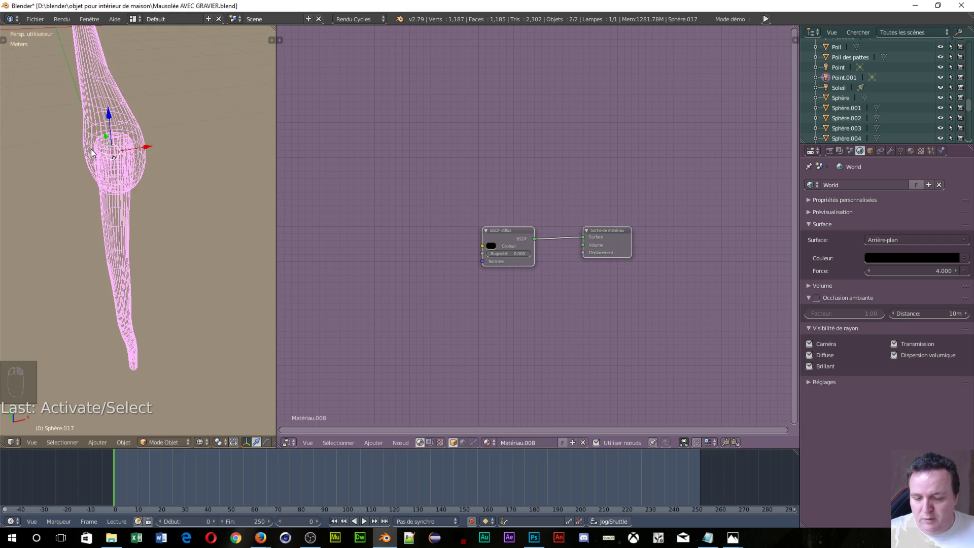
key(ctrl+p)
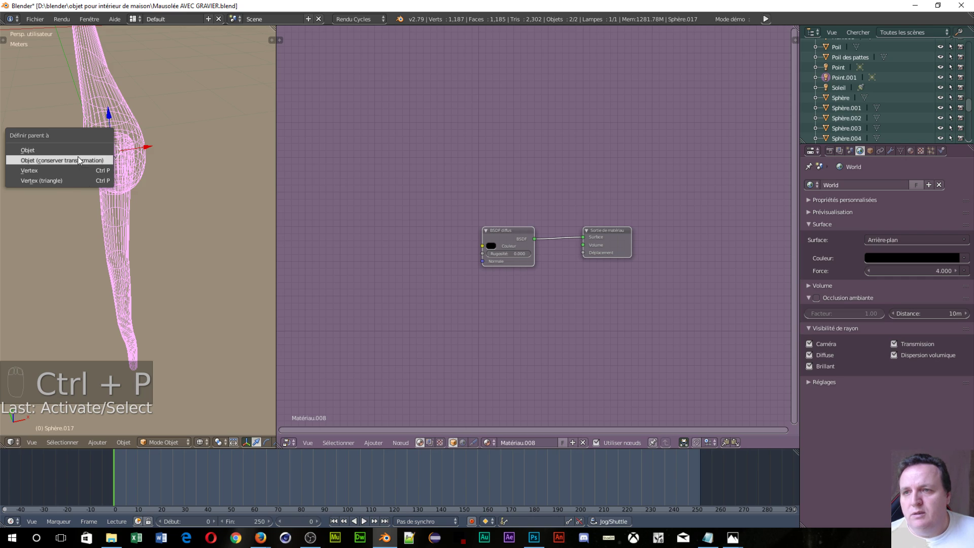
right_click(130, 132)
Parent the point lamp to the torch mesh with the Objet option
scroll(118, 157, up, 2)
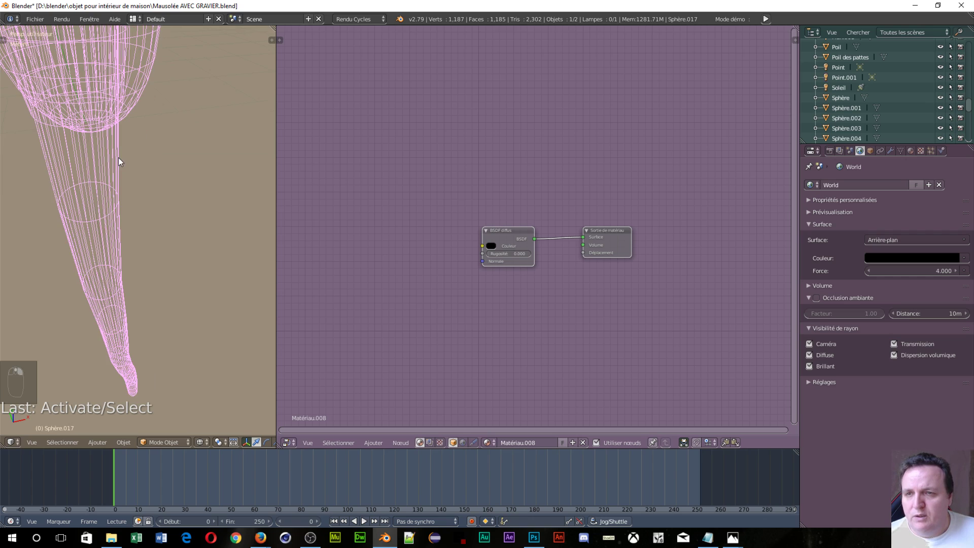
middle_drag(99, 193, 173, 209)
scroll(174, 209, down, 3)
middle_drag(211, 129, 176, 206)
scroll(160, 229, up, 5)
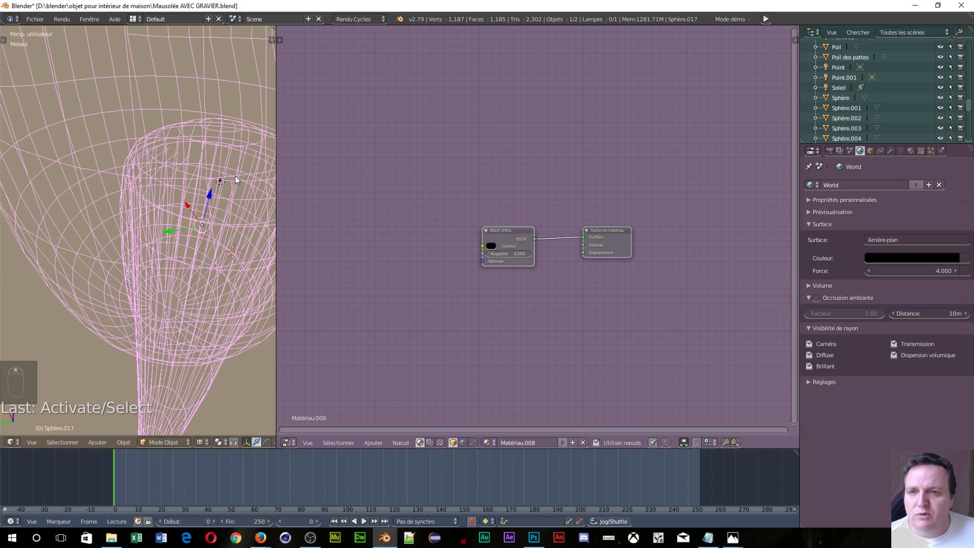
right_click(219, 184)
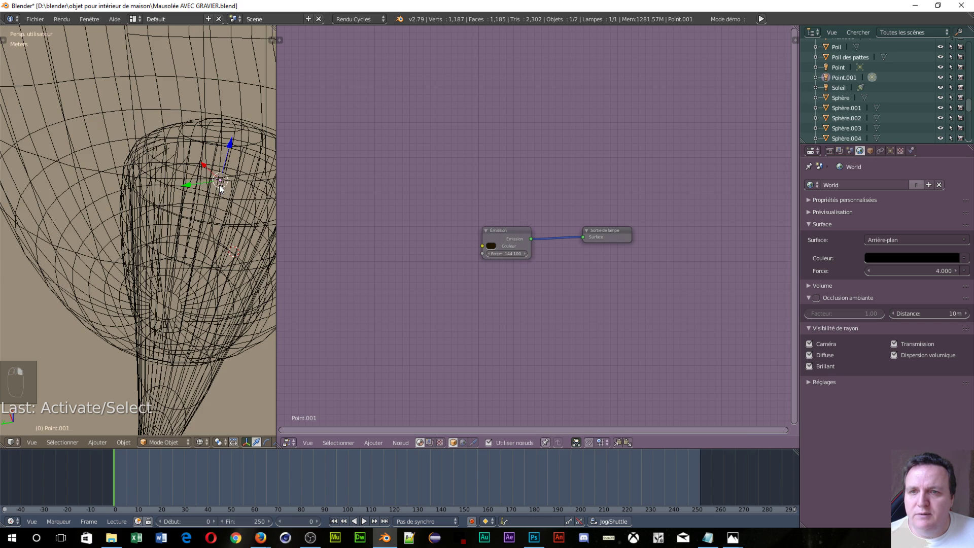
shift+right_click(186, 166)
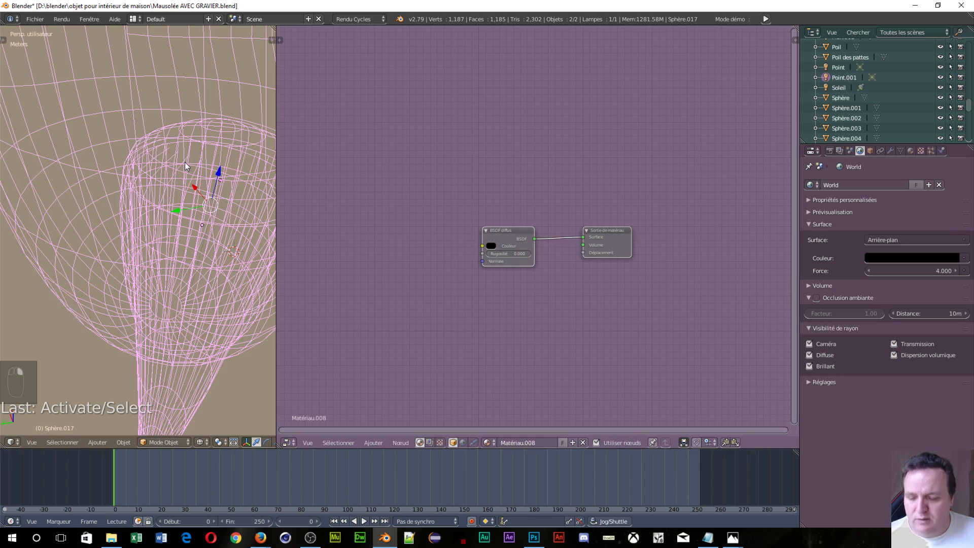
key(ctrl+p)
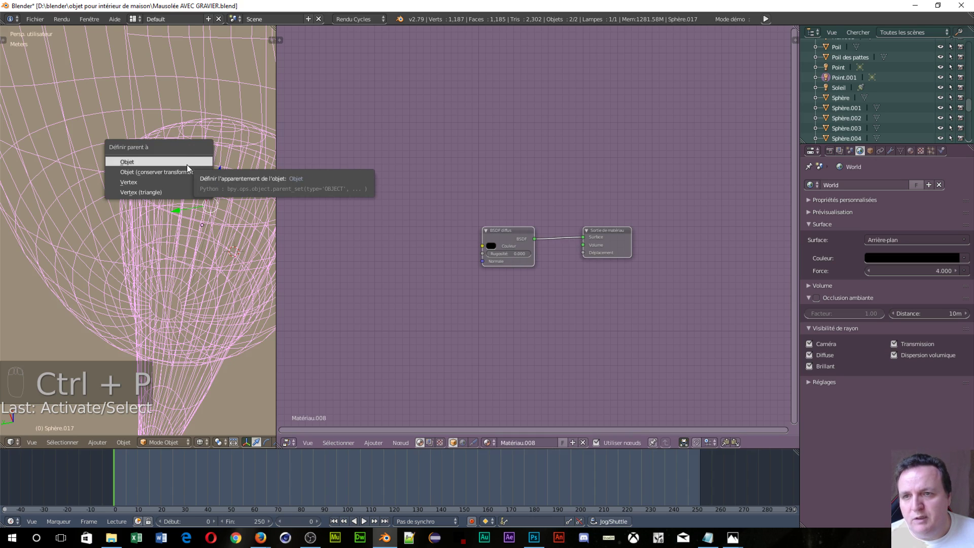
click(187, 164)
Select only the torch mesh and move it along the Y axis to test that the parented lamp follows
scroll(178, 206, down, 5)
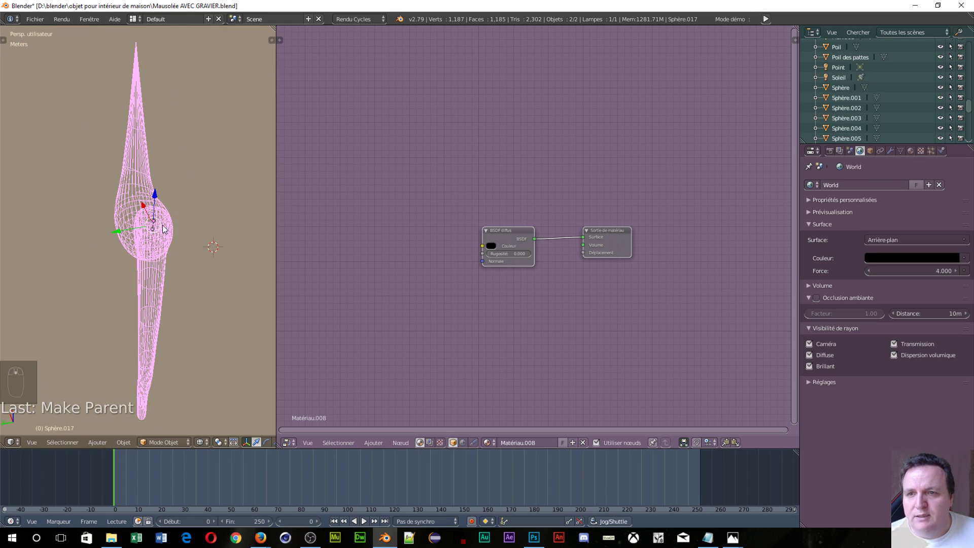
right_click(122, 211)
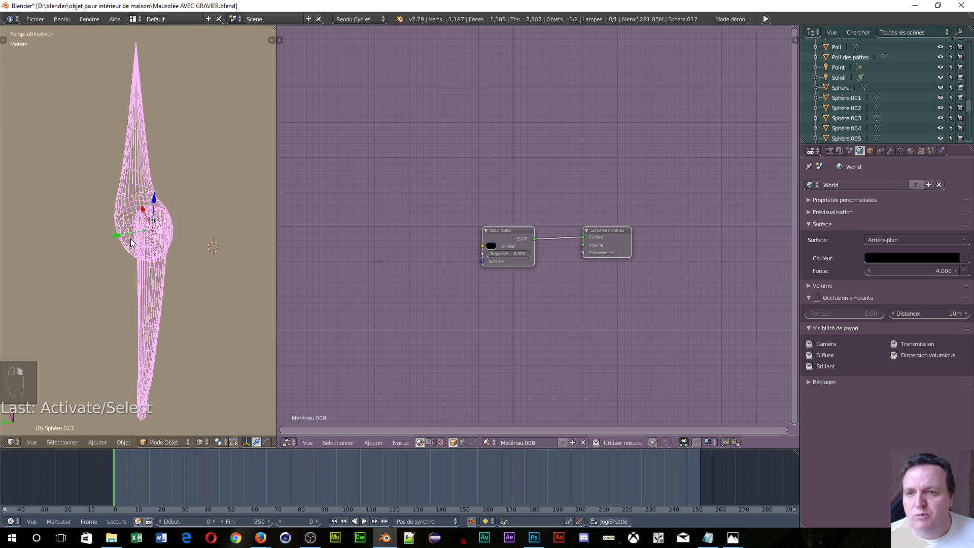
key(g)
key(y)
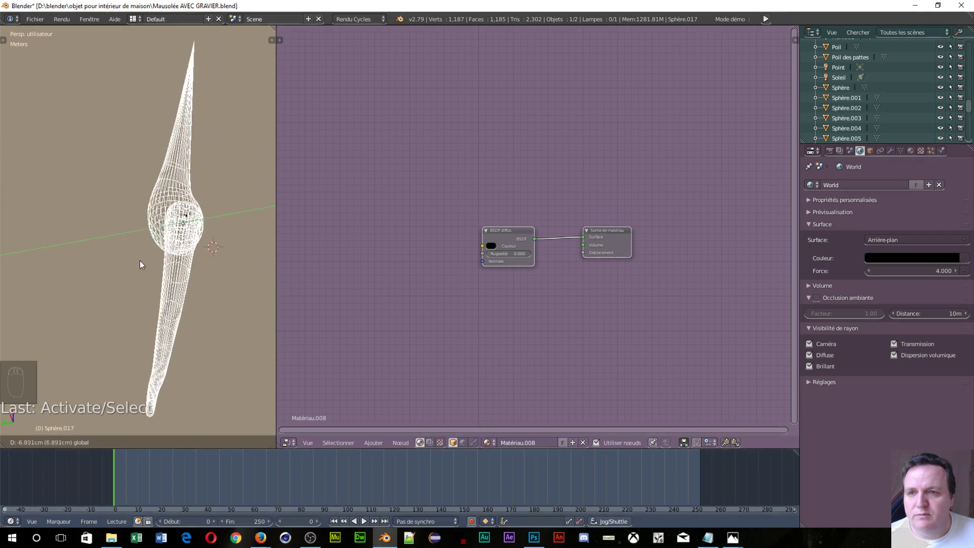
click(150, 254)
Merge the node editor area into the 3D view and display the layer holding the mausoleum and cemetery scene
scroll(150, 255, down, 4)
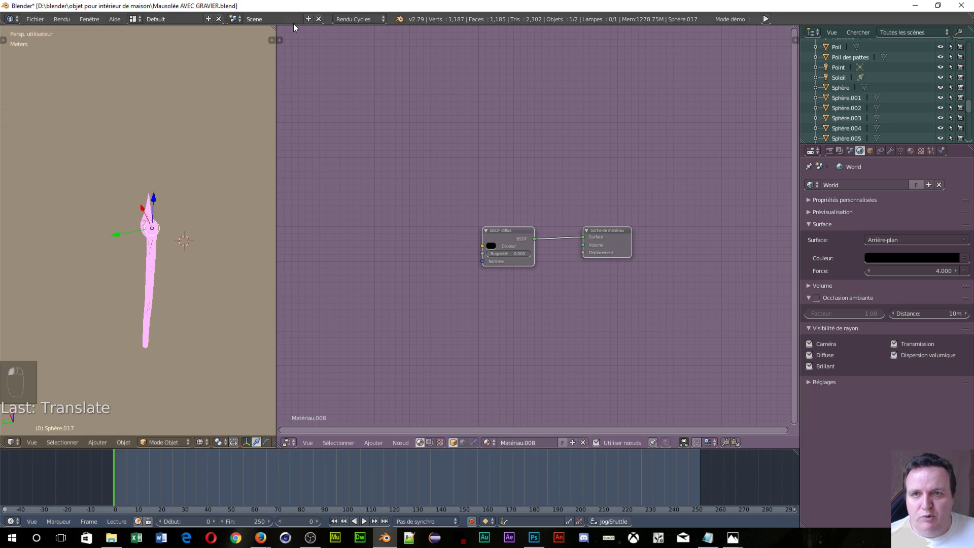
drag(277, 34, 287, 29)
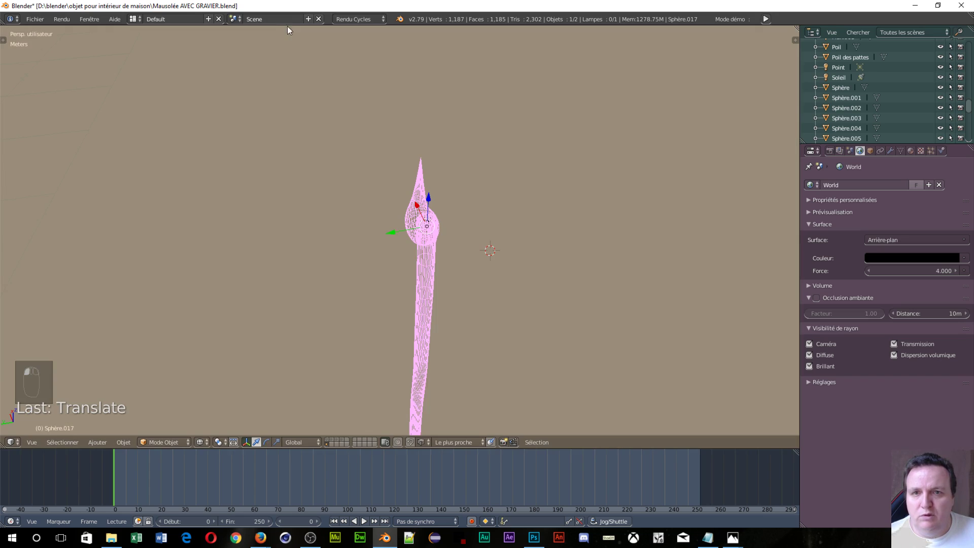
scroll(462, 266, down, 3)
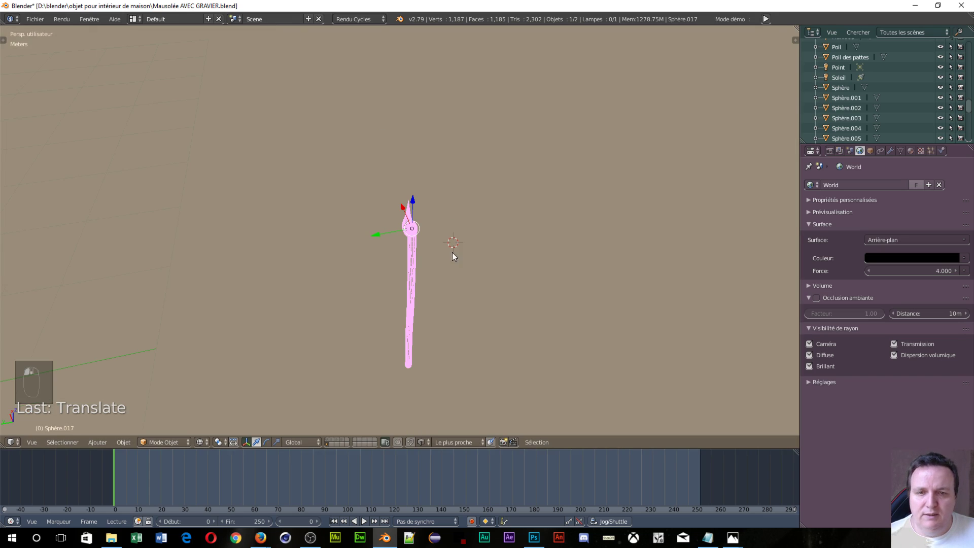
click(328, 439)
scroll(366, 244, down, 7)
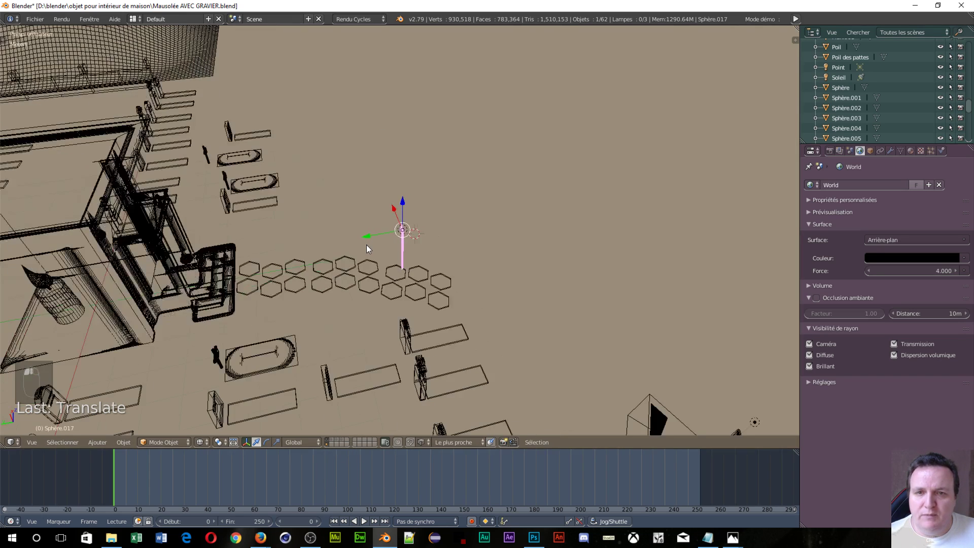
Raise the torch along the Z axis in front orthographic view until its base rests on the ground line
middle_drag(430, 291, 290, 240)
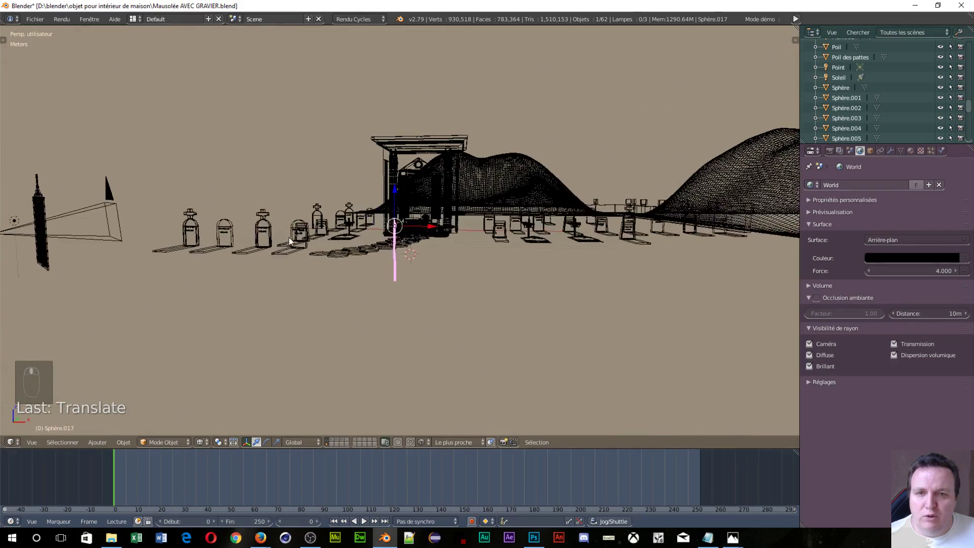
key(KP_1)
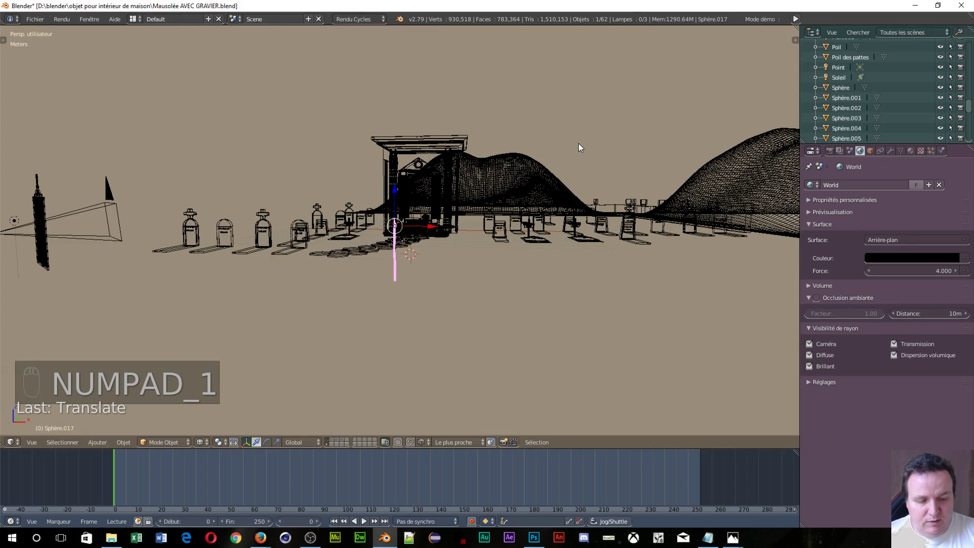
key(KP_1)
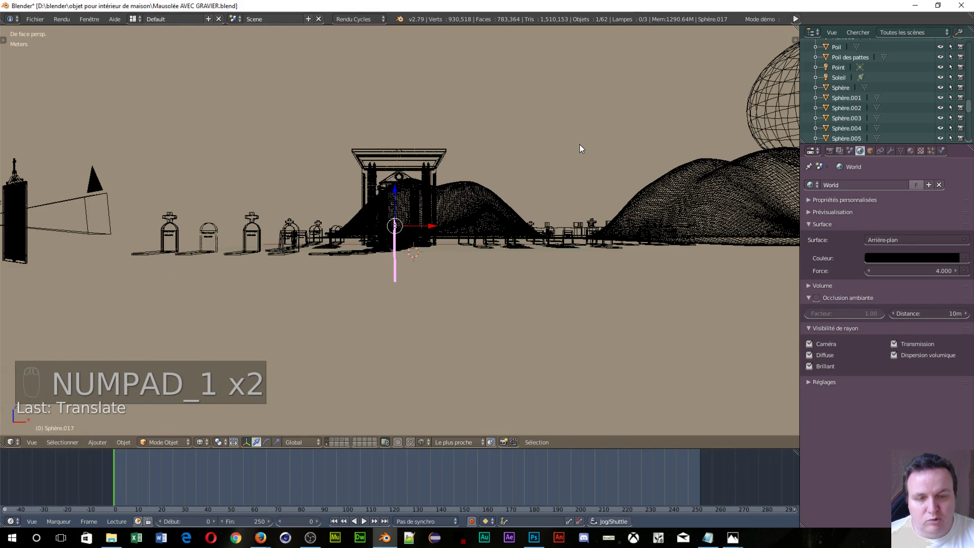
key(KP_5)
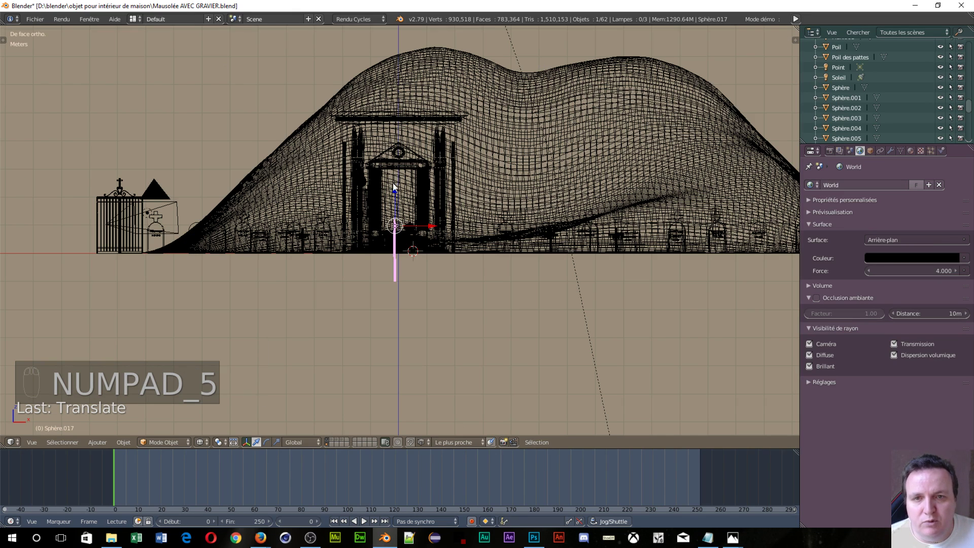
drag(394, 186, 414, 175)
scroll(440, 209, up, 6)
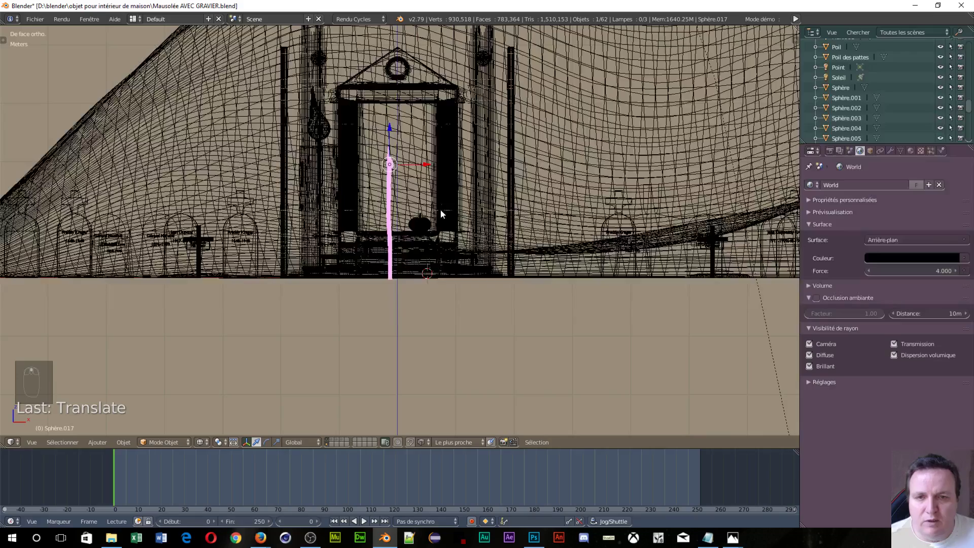
In top orthographic view, duplicate the torch twice along the +X side of the hexagonal stone path, heading towards the mausoleum
scroll(409, 214, down, 5)
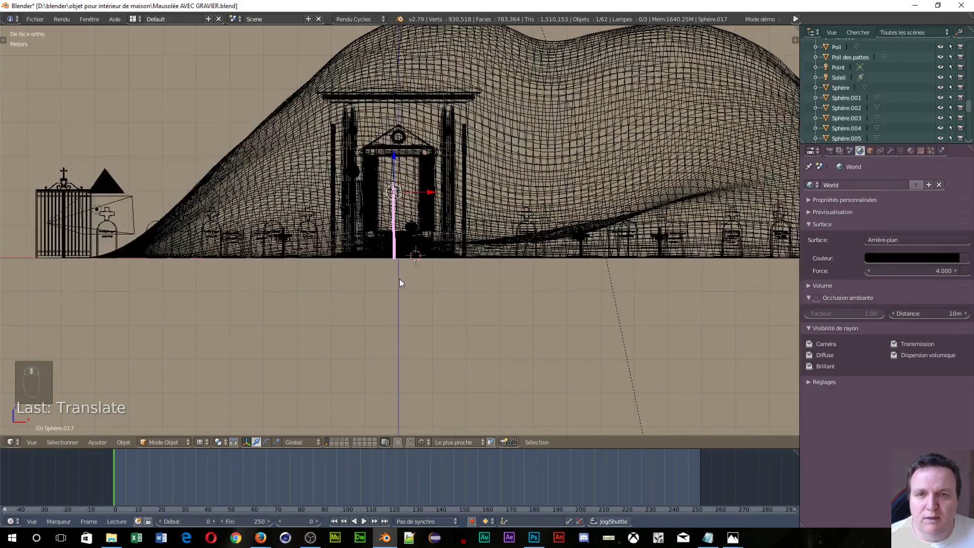
key(KP_7)
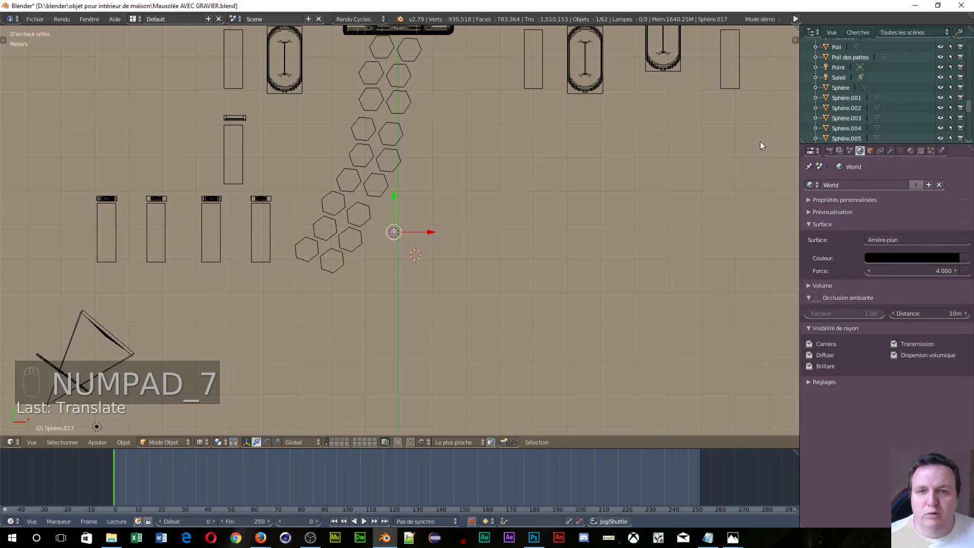
scroll(418, 317, down, 1)
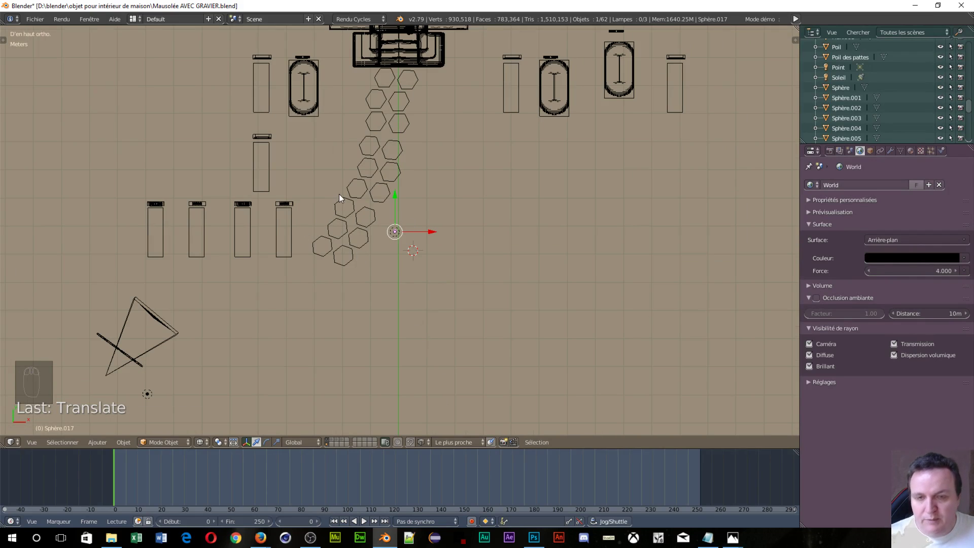
key(shift+d)
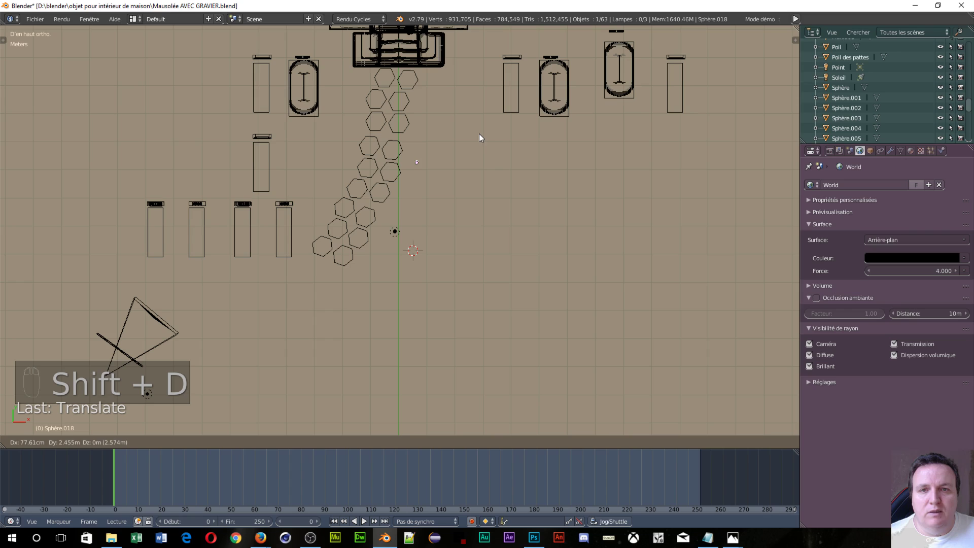
click(483, 141)
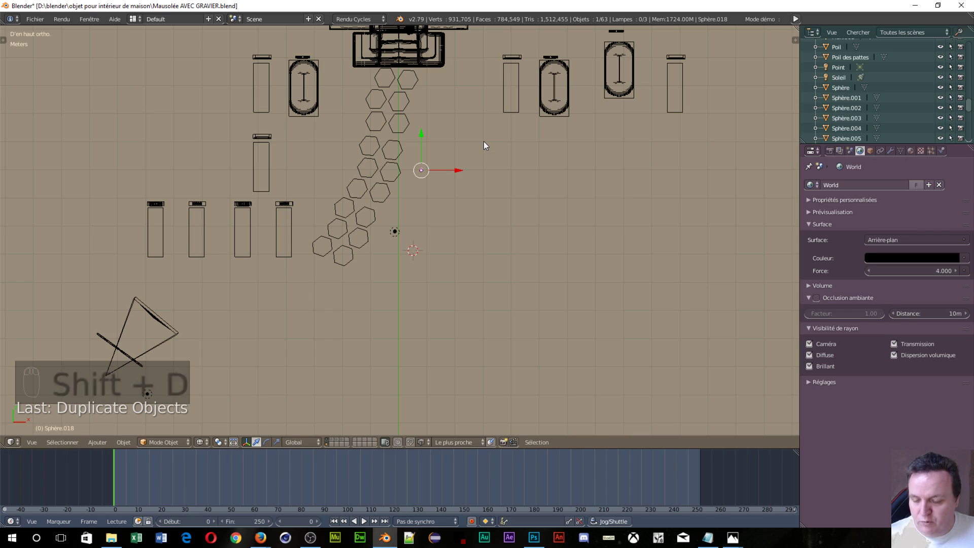
key(shift+d)
click(494, 87)
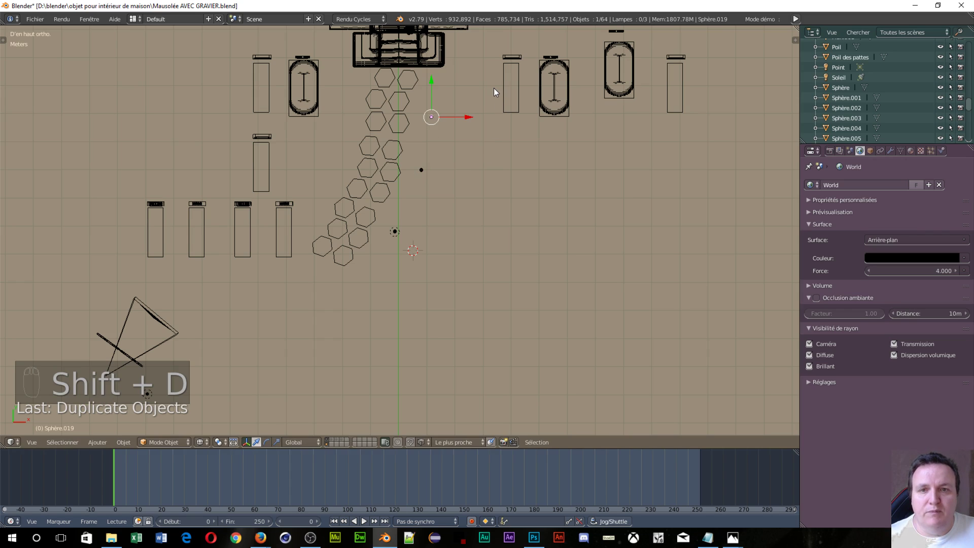
Place three more torch duplicates along the -X side of the hexagonal stone path, from the mausoleum end back towards the graves
key(shift+d)
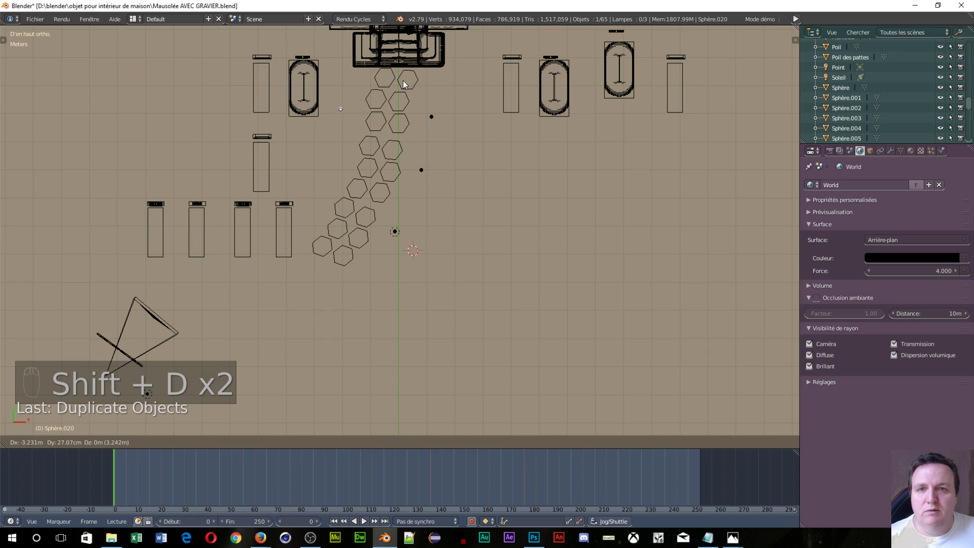
click(406, 87)
key(shift+d)
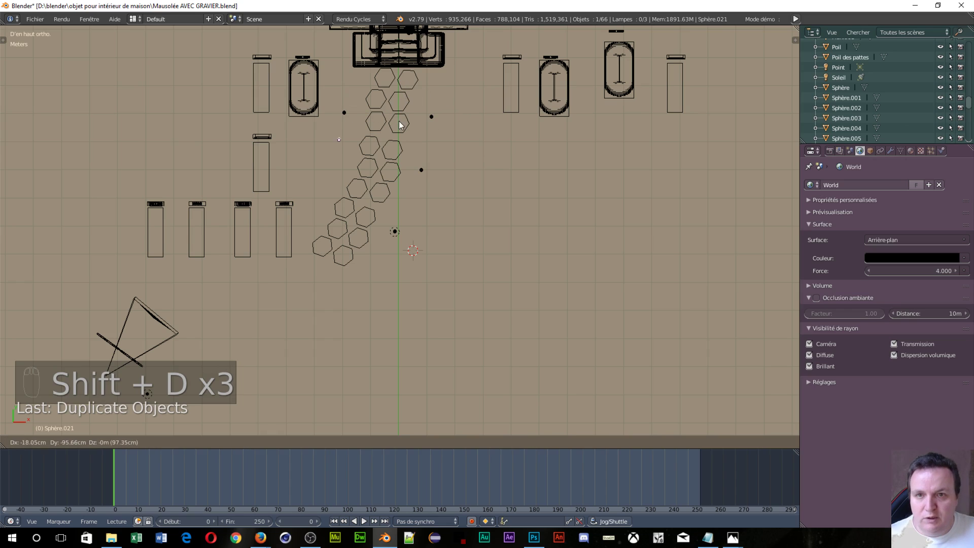
click(391, 152)
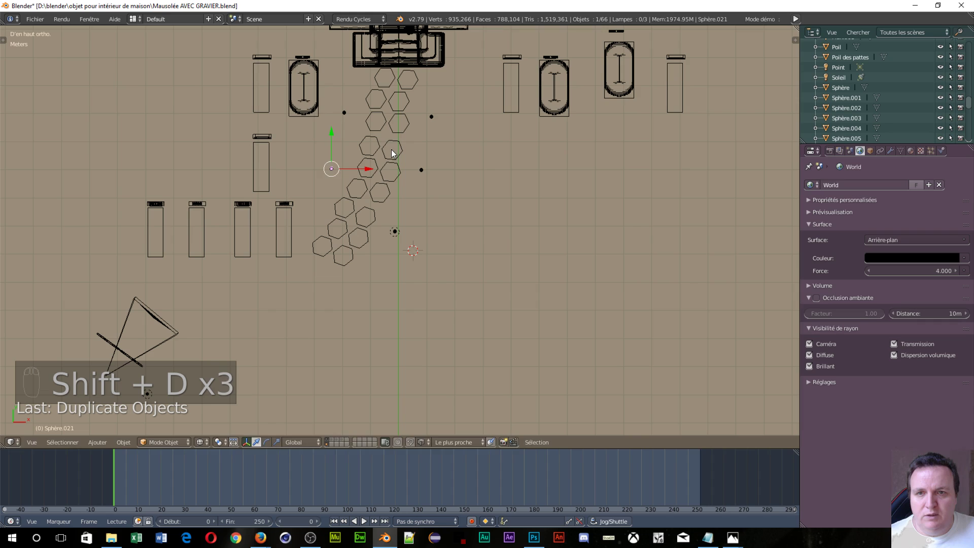
key(shift+d)
click(366, 196)
Duplicate the torch three times in a row beside the distant fence by the hill mesh, spaced about 3 to 3.5 m apart
scroll(446, 196, down, 5)
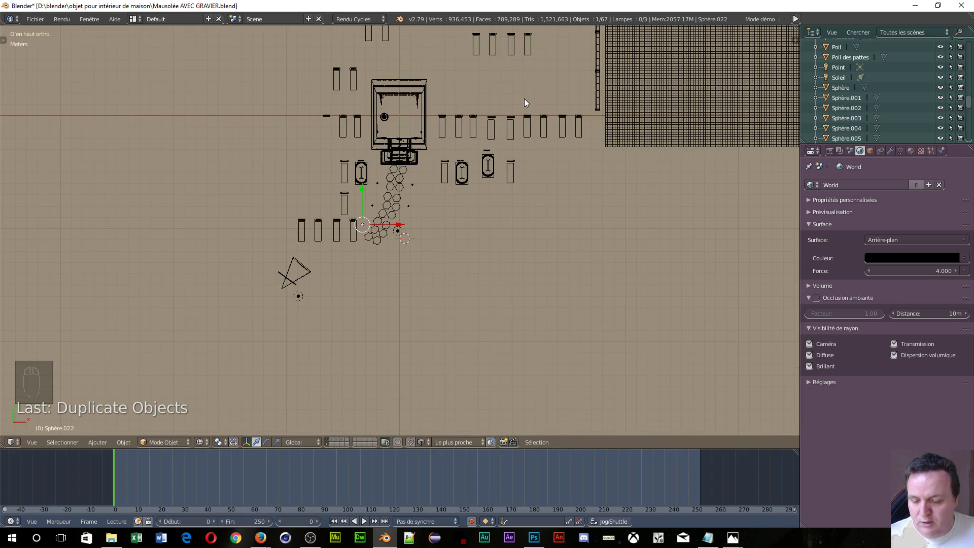
key(shift+d)
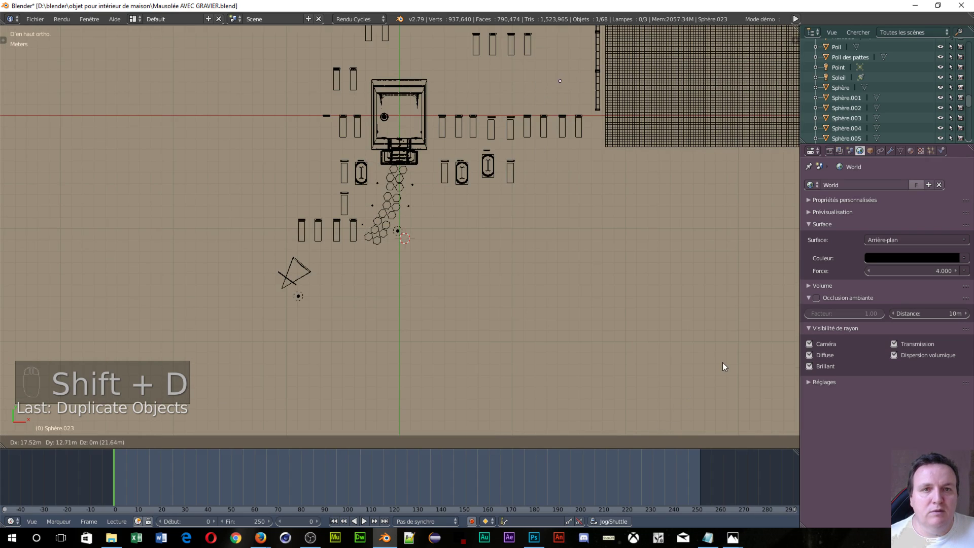
click(747, 378)
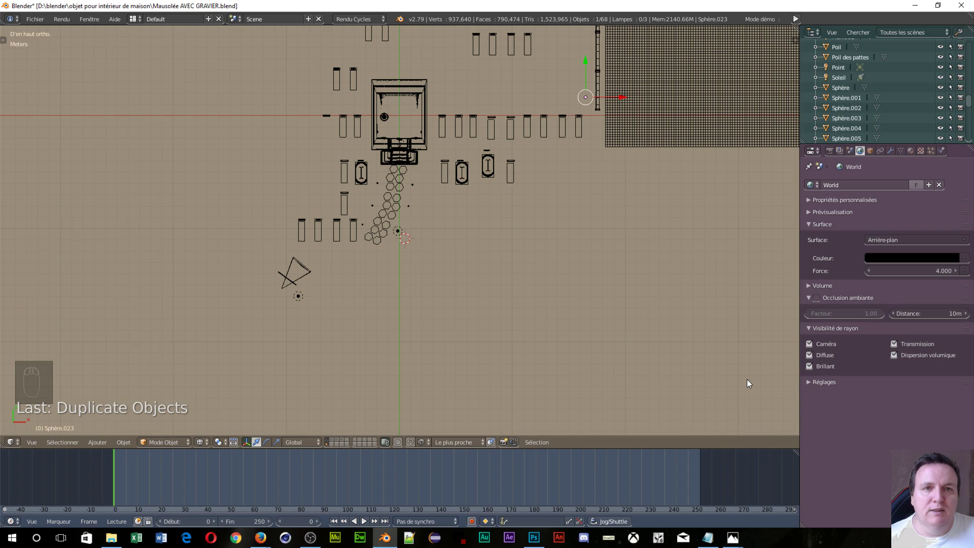
key(shift+d)
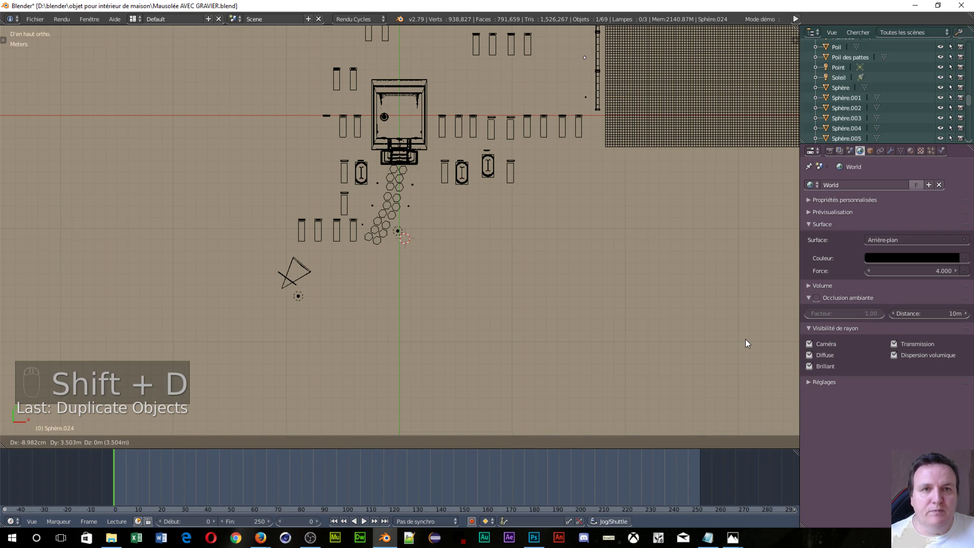
click(746, 340)
key(shift+d)
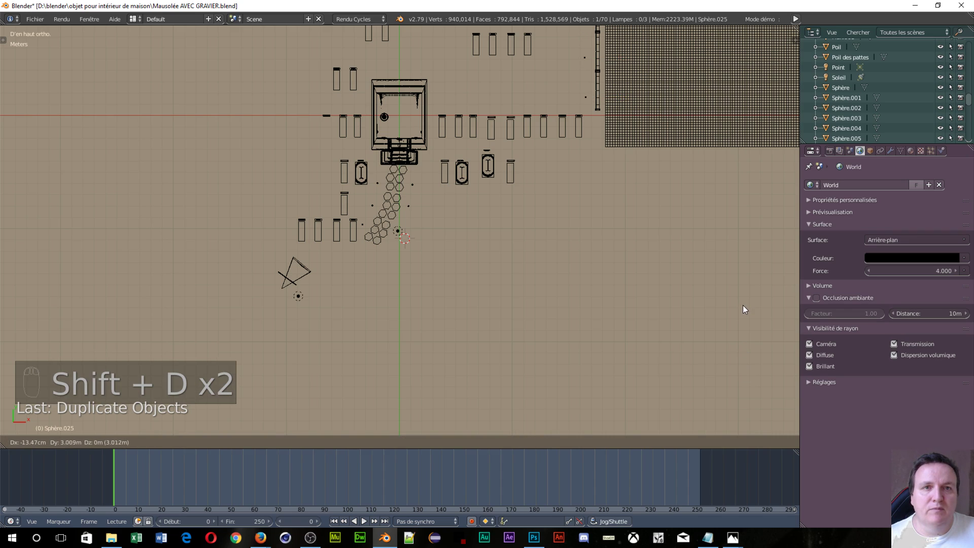
click(744, 306)
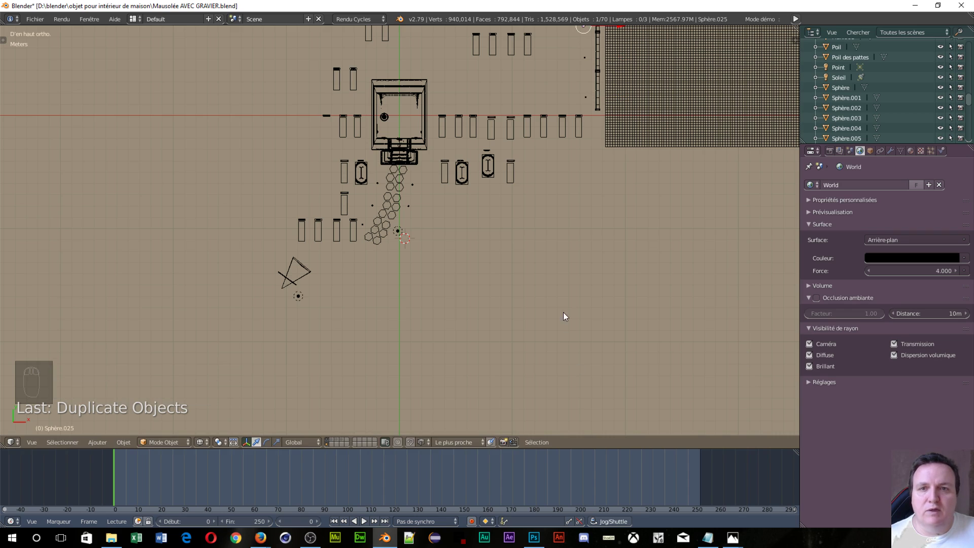
Select the original torch's point lamp and duplicate it onto the two torches on the +X side of the path
scroll(437, 269, up, 10)
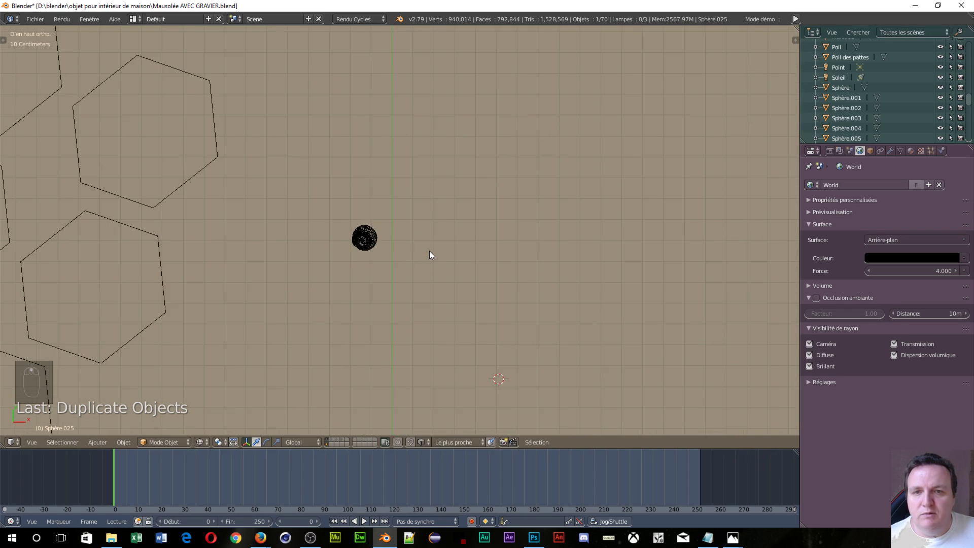
scroll(429, 254, up, 6)
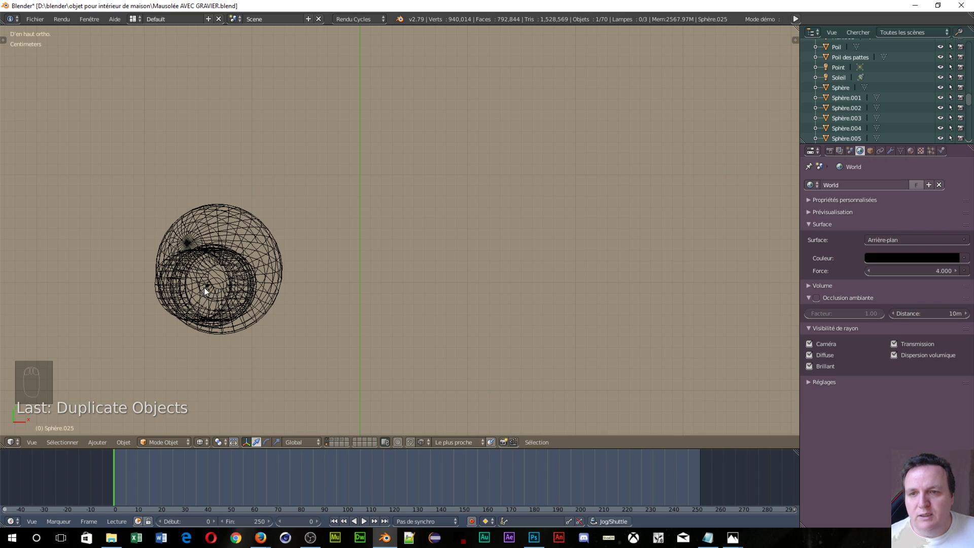
right_click(206, 287)
right_click(206, 287)
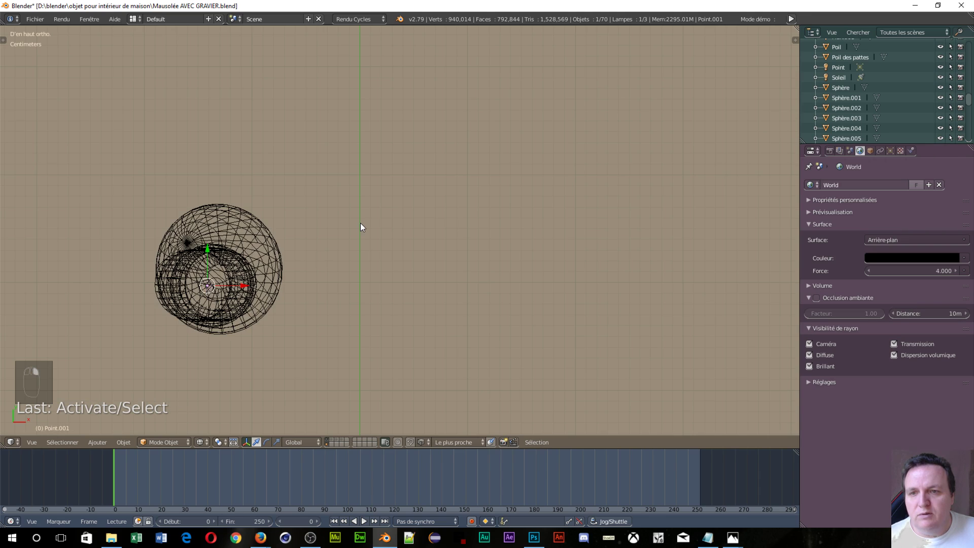
scroll(360, 227, down, 10)
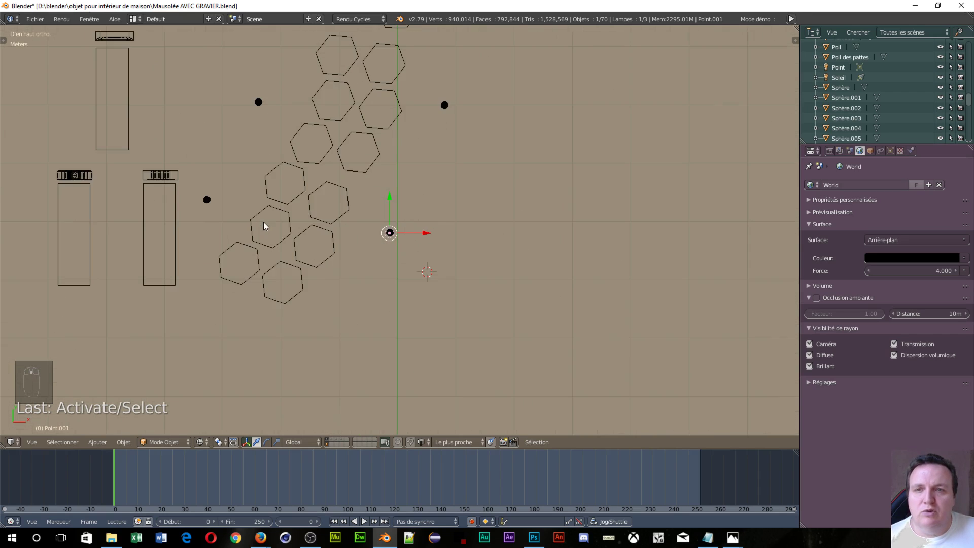
scroll(264, 221, down, 3)
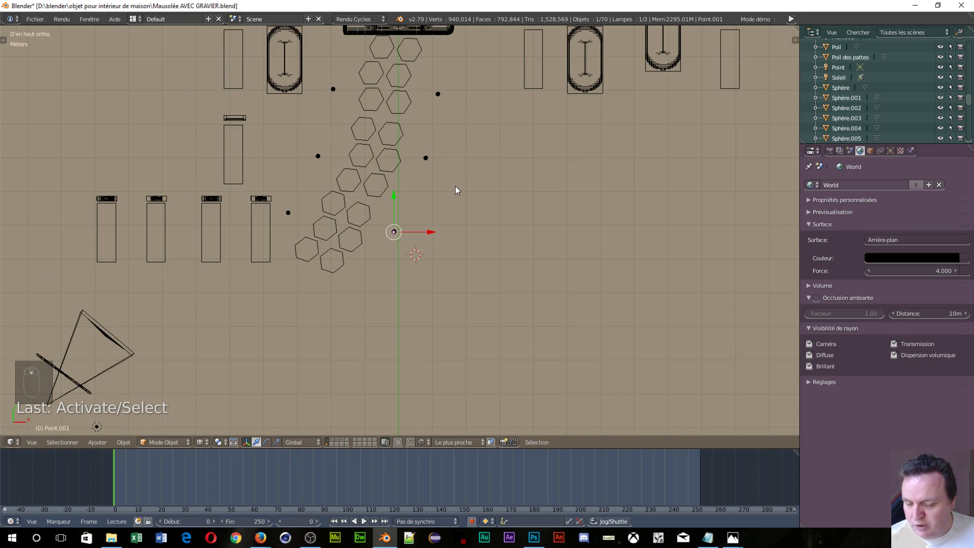
key(shift+d)
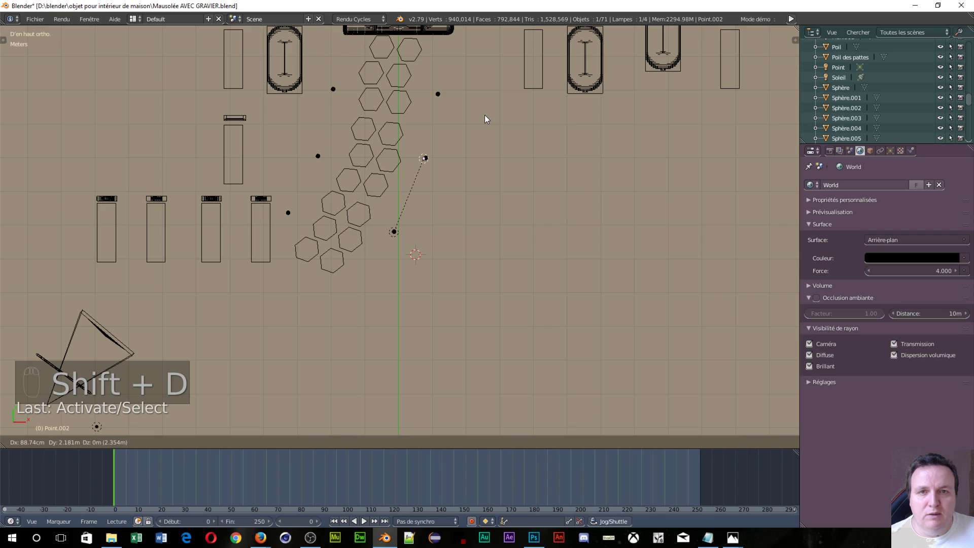
click(486, 115)
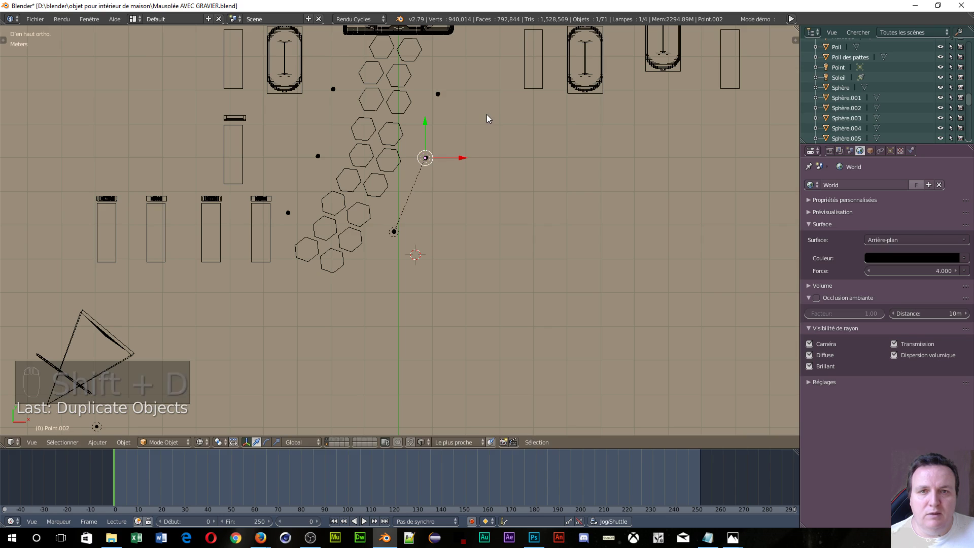
key(shift+d)
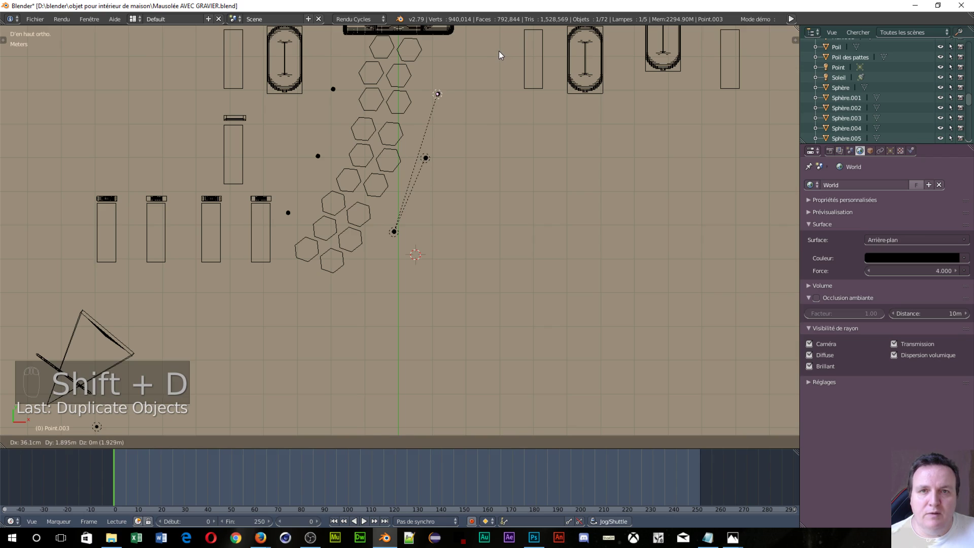
click(498, 51)
Duplicate the point lamp onto each of the three torches on the -X side of the stone path
key(shift+d)
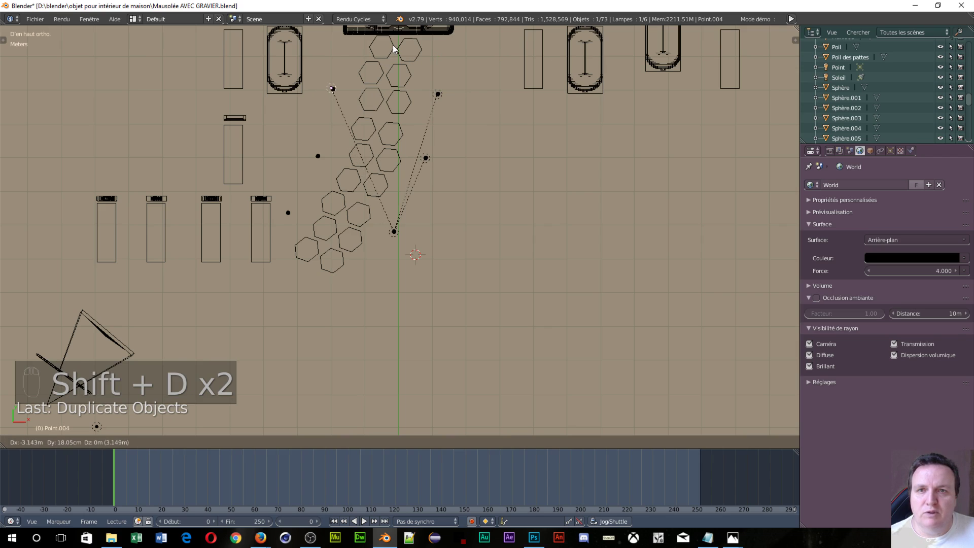
click(394, 48)
key(shift+d)
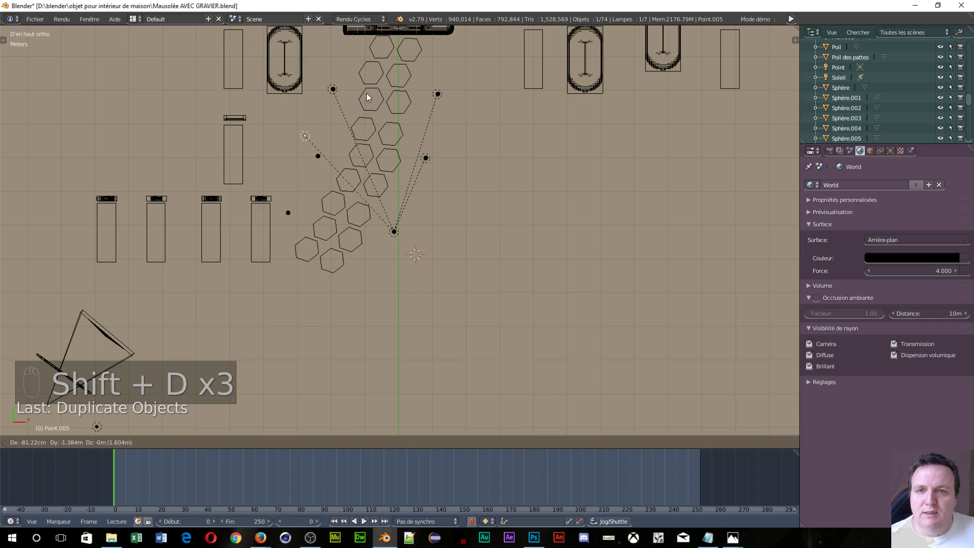
click(380, 112)
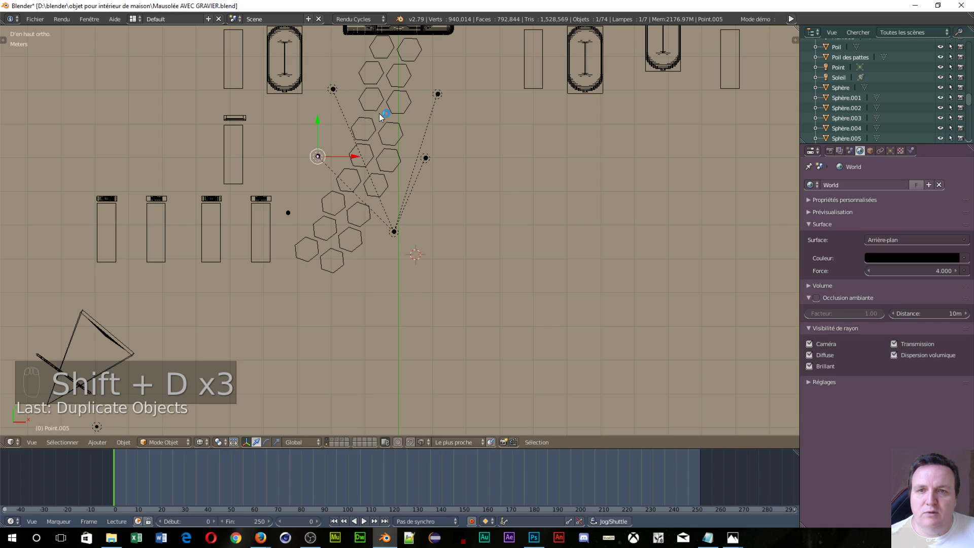
key(shift+d)
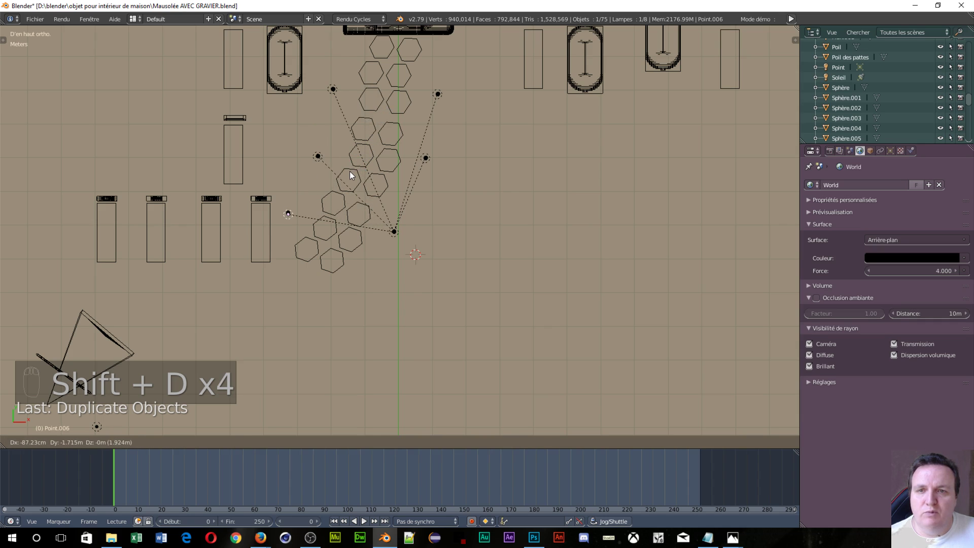
click(350, 172)
Duplicate the point lamp onto each of the three torches beside the distant fence, and view the scene through the camera
scroll(390, 193, down, 5)
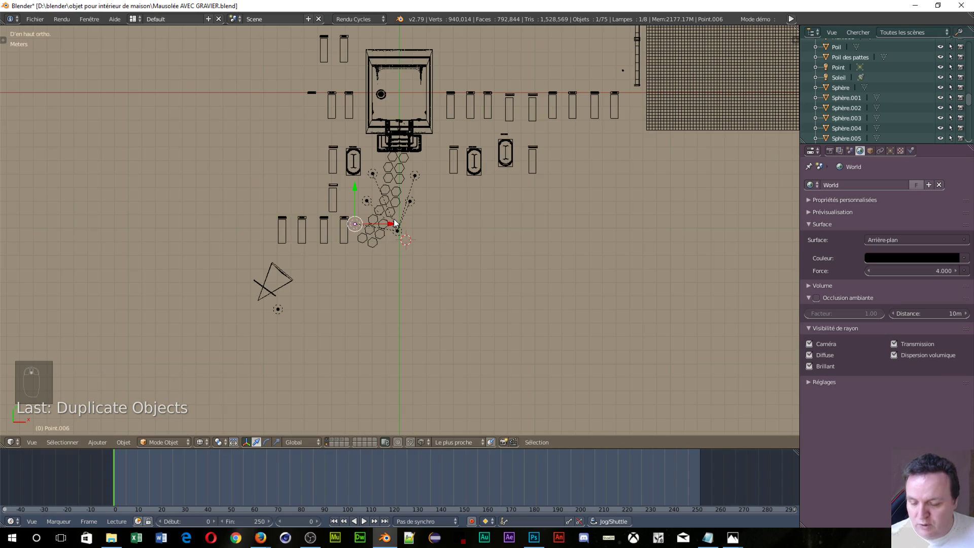
key(shift+d)
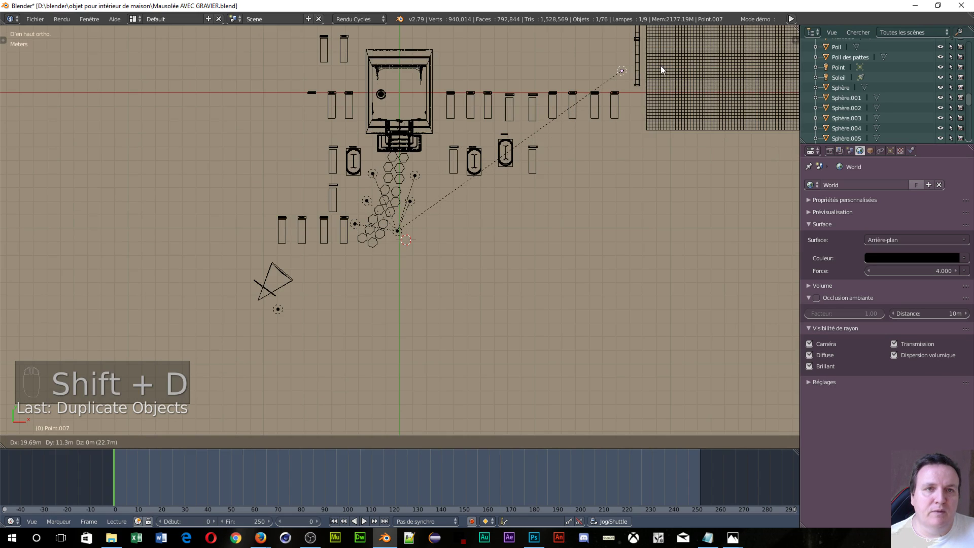
click(661, 66)
middle_drag(604, 125, 586, 178)
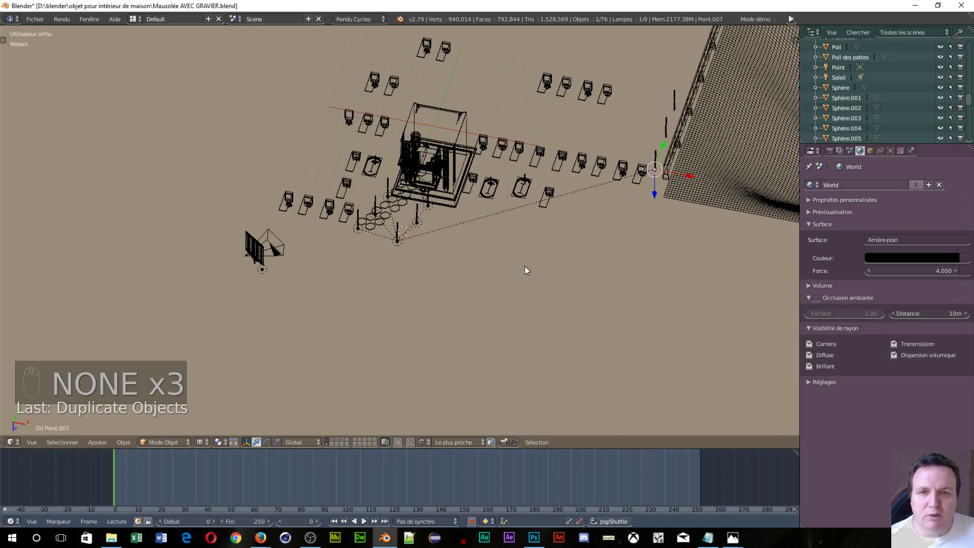
middle_drag(433, 278, 435, 177)
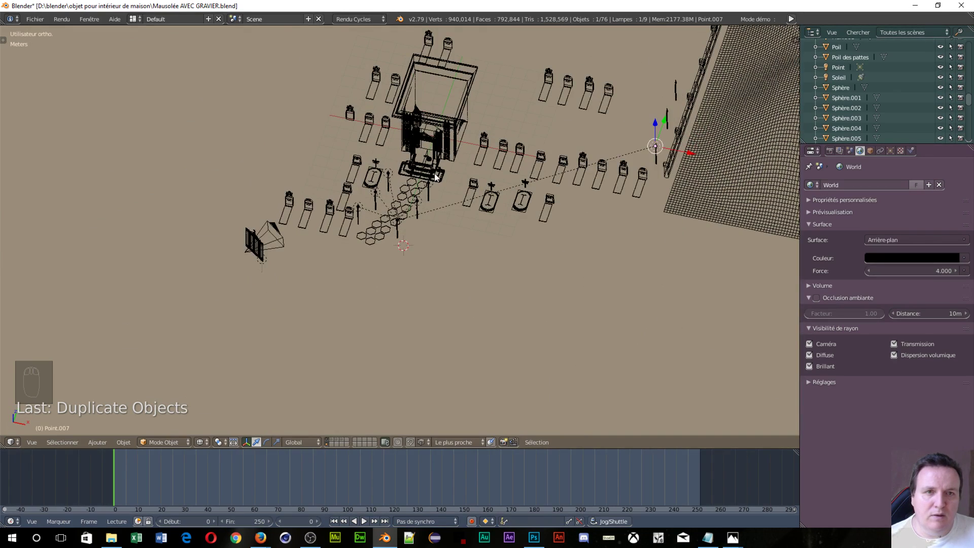
key(shift+d)
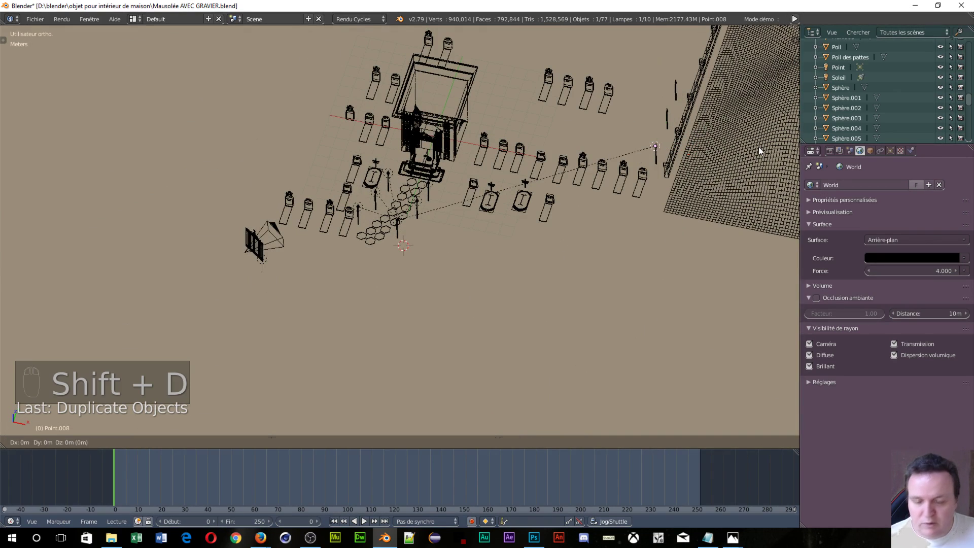
click(769, 110)
key(shift+d)
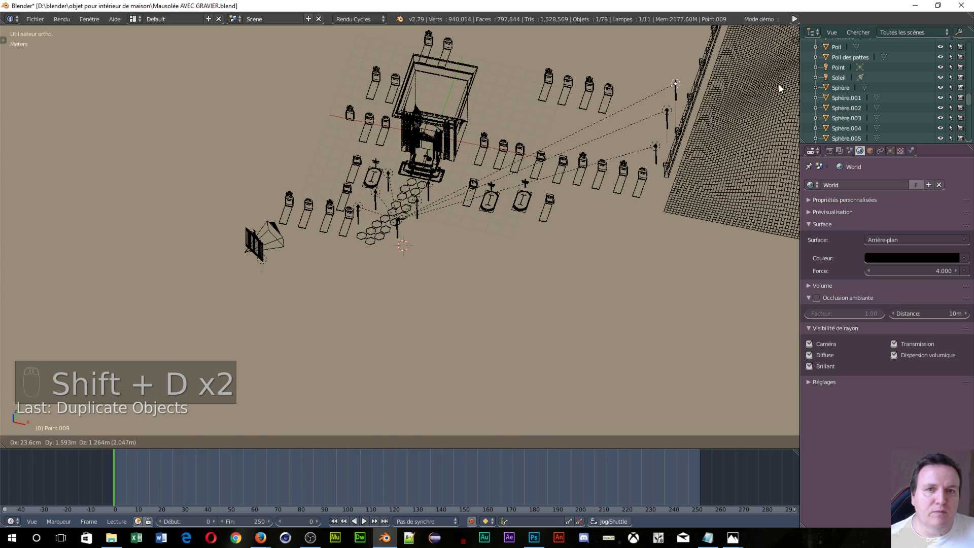
click(778, 84)
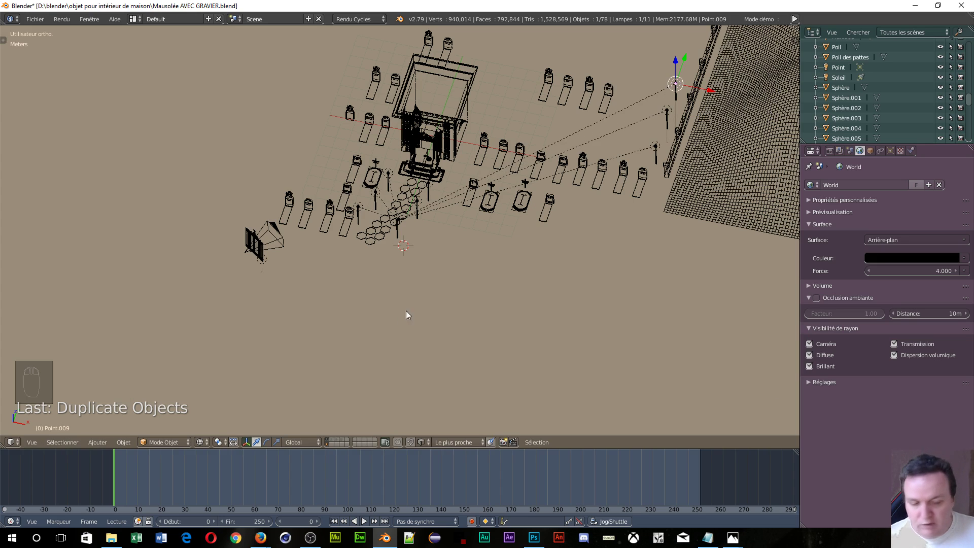
key(KP_0)
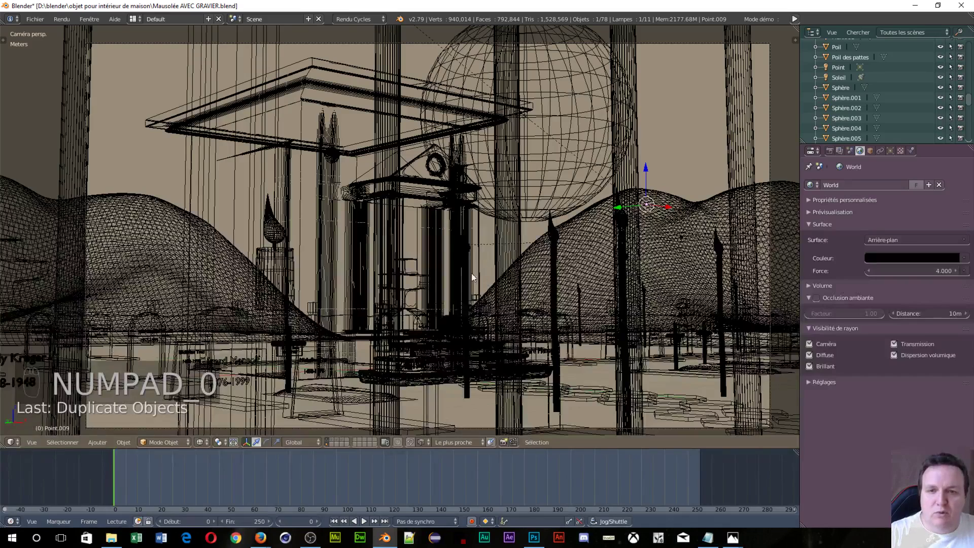
Show the second and third layers as well, and check the torch lighting in a rendered camera preview before returning to wireframe
shift+click(332, 439)
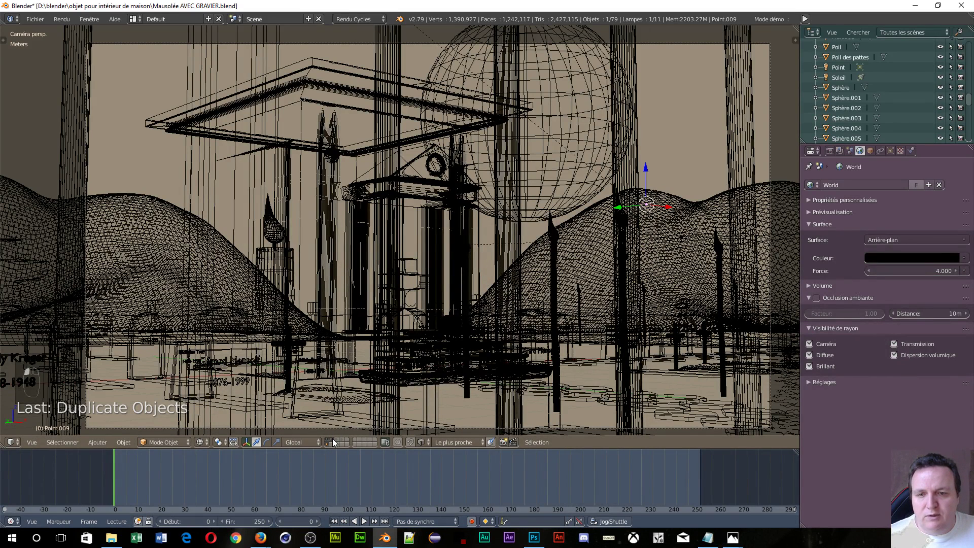
shift+click(335, 439)
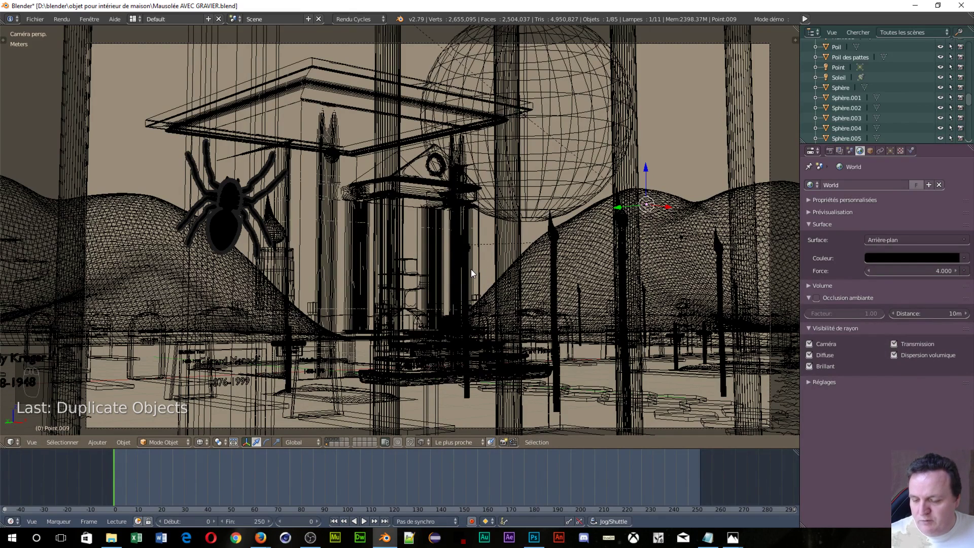
scroll(484, 248, down, 2)
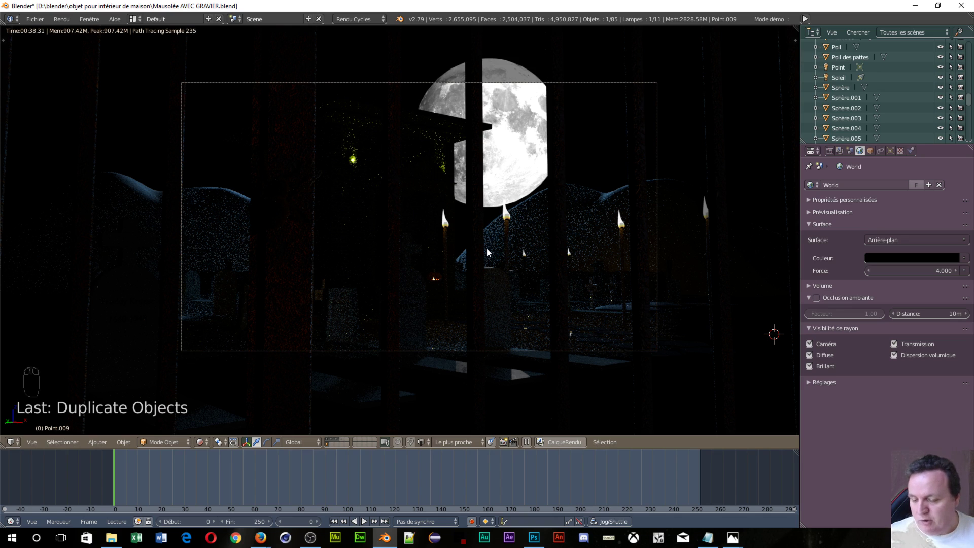
key(shift+z)
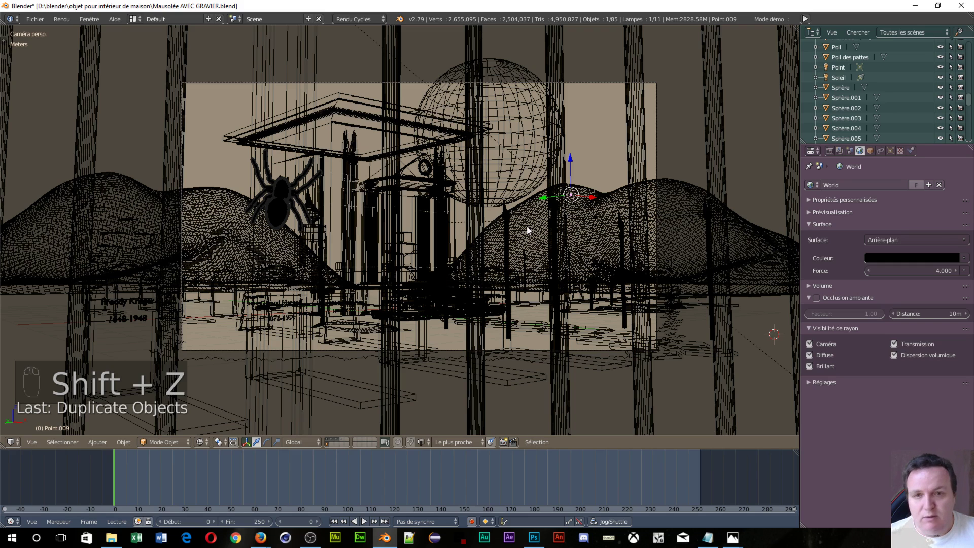
Isolate the torch layer and rotate the torch farthest from the mausoleum on the path's -X side about the Z axis
click(328, 443)
middle_drag(472, 313, 525, 334)
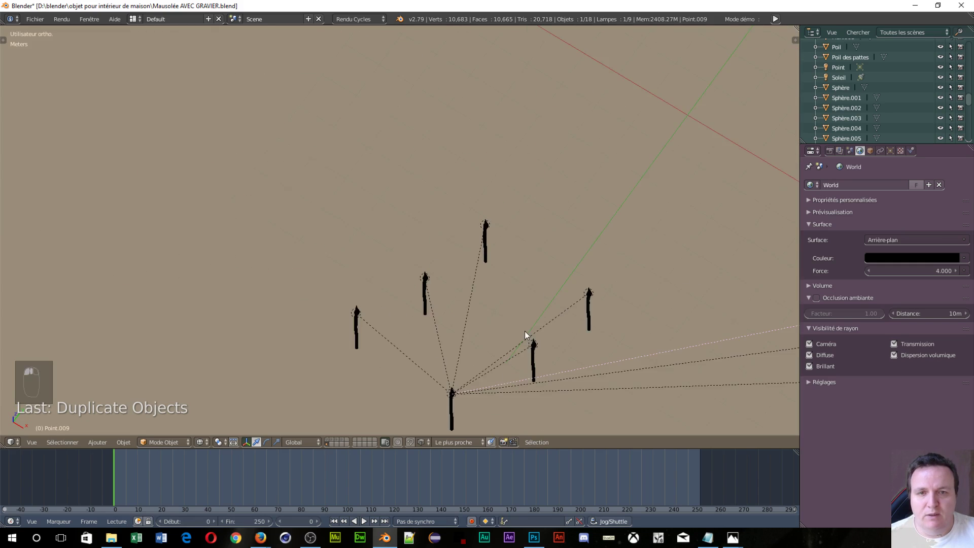
scroll(524, 328, down, 3)
scroll(523, 325, up, 5)
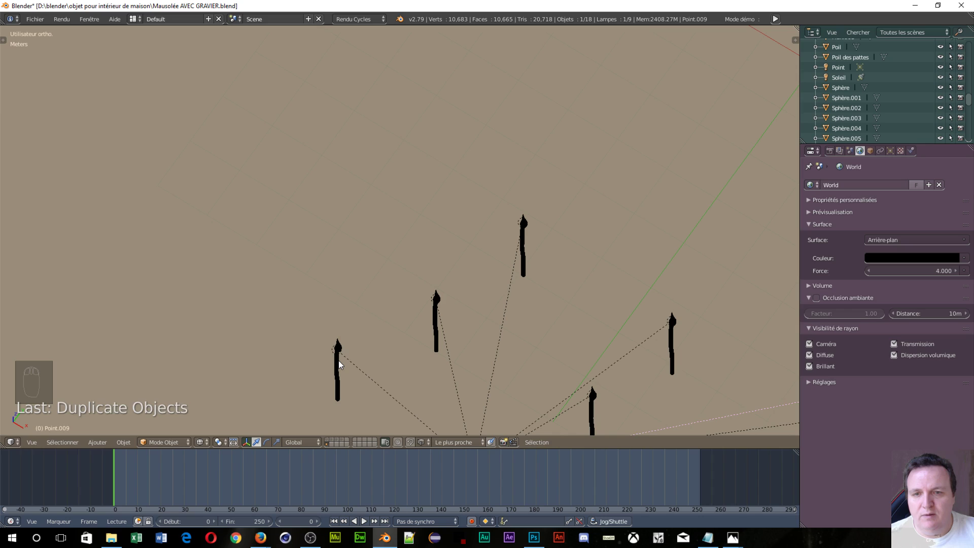
right_click(339, 361)
right_click(339, 361)
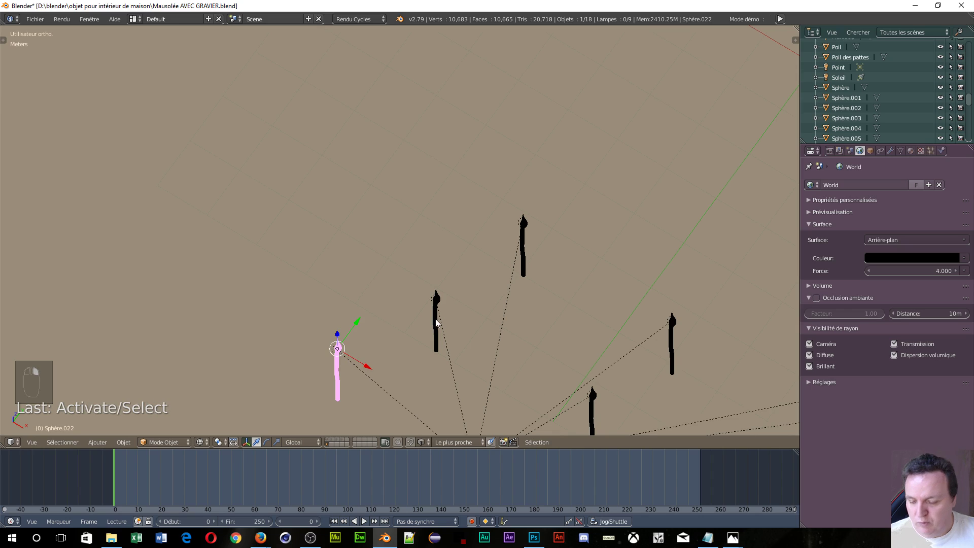
key(r)
key(z)
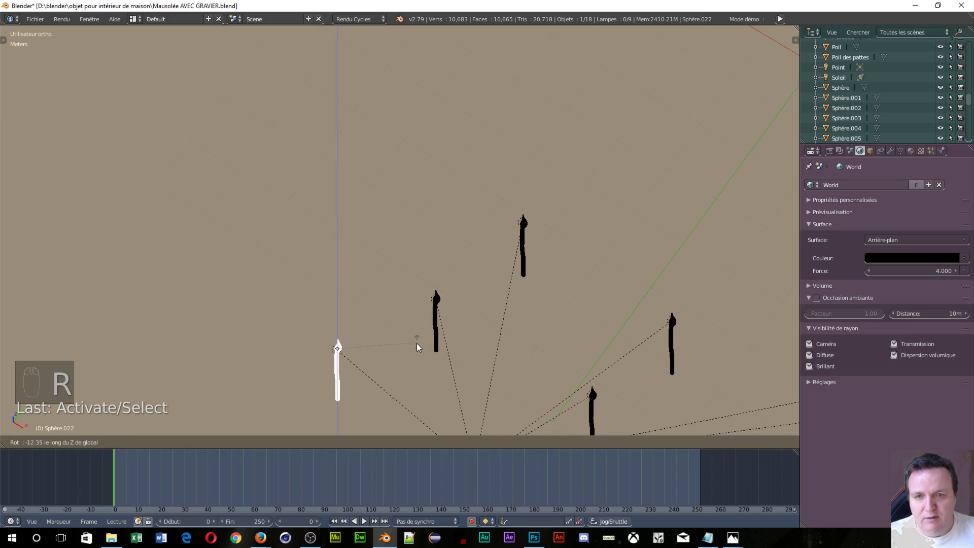
click(405, 361)
Rotate the two remaining torches on the -X side of the path by different angles
right_click(440, 327)
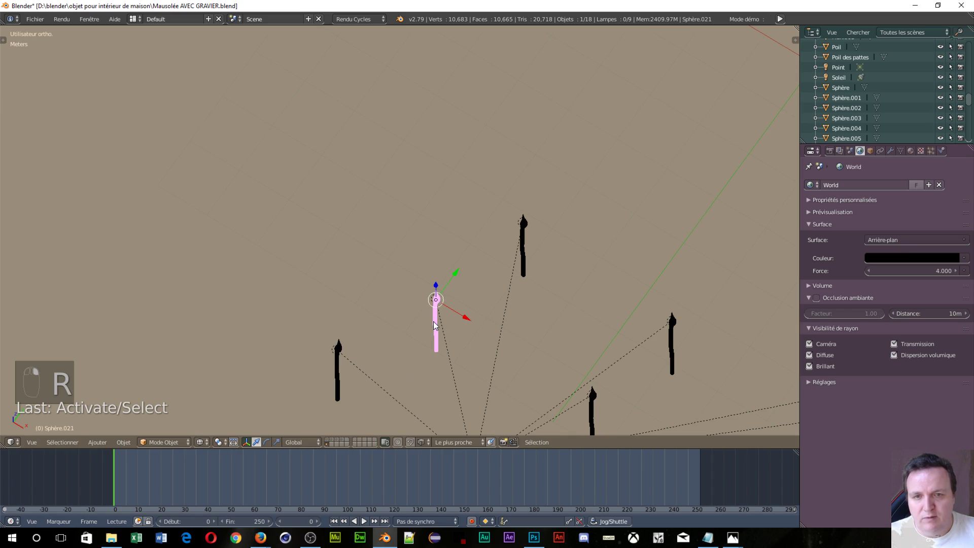
key(r)
key(z)
click(447, 292)
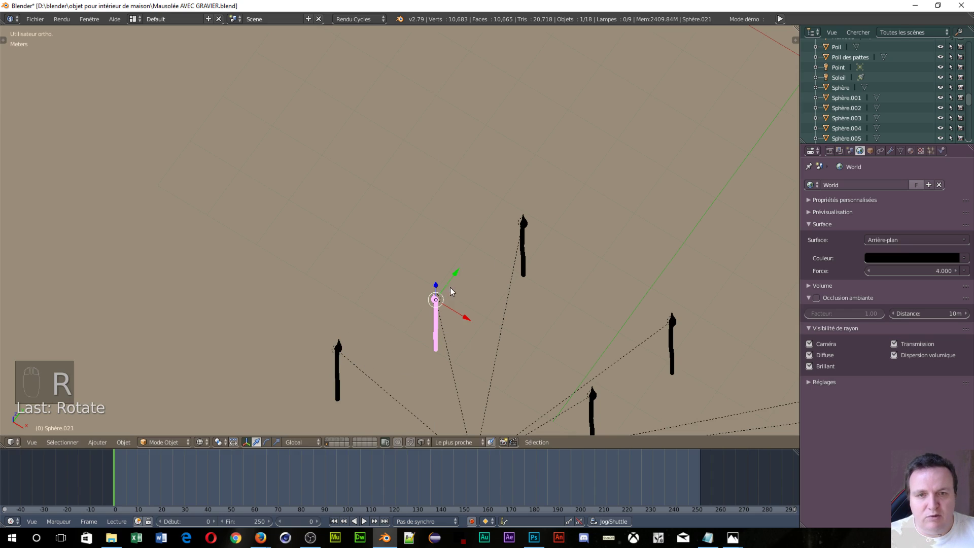
right_click(522, 239)
key(r)
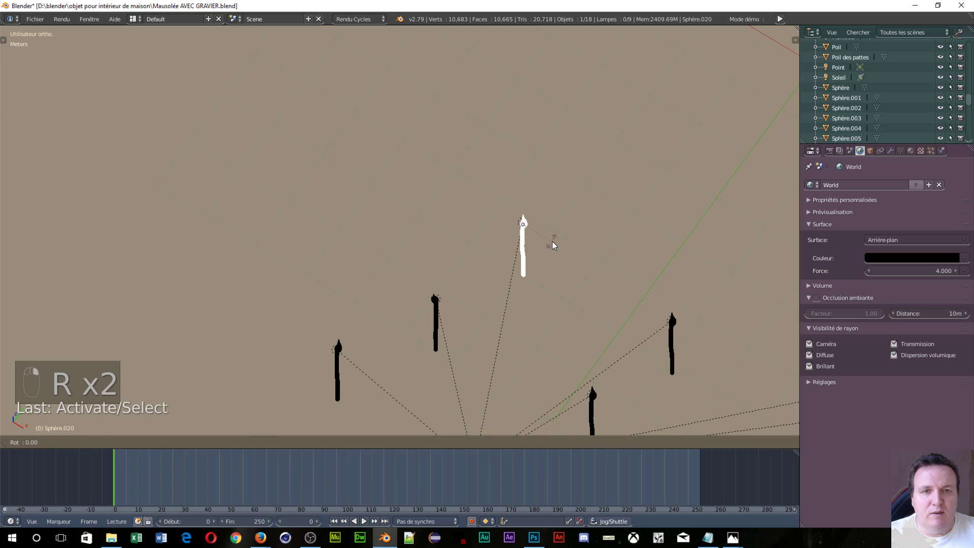
click(604, 329)
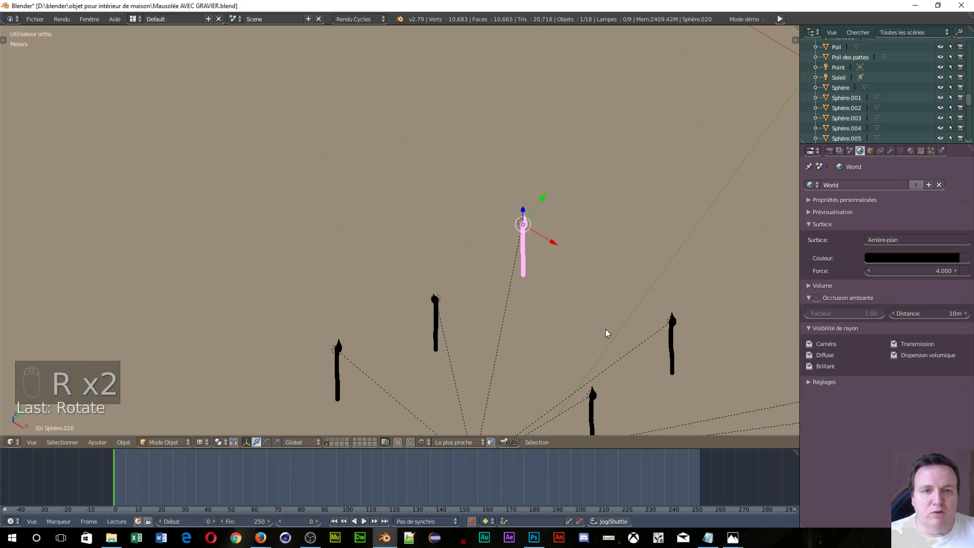
Rotate the two duplicated torches on the +X side of the path about the Z axis by differing angles
right_click(672, 342)
key(r)
key(z)
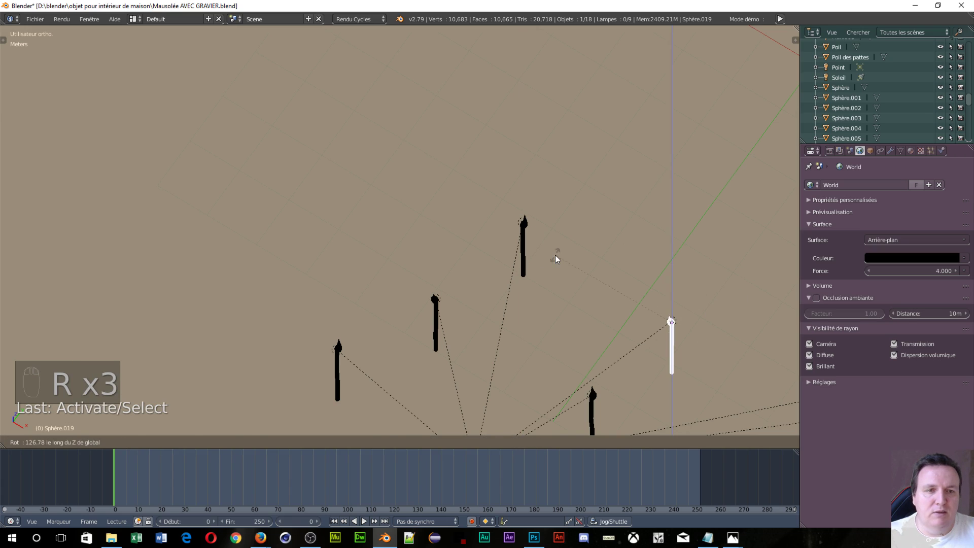
click(555, 254)
right_click(592, 425)
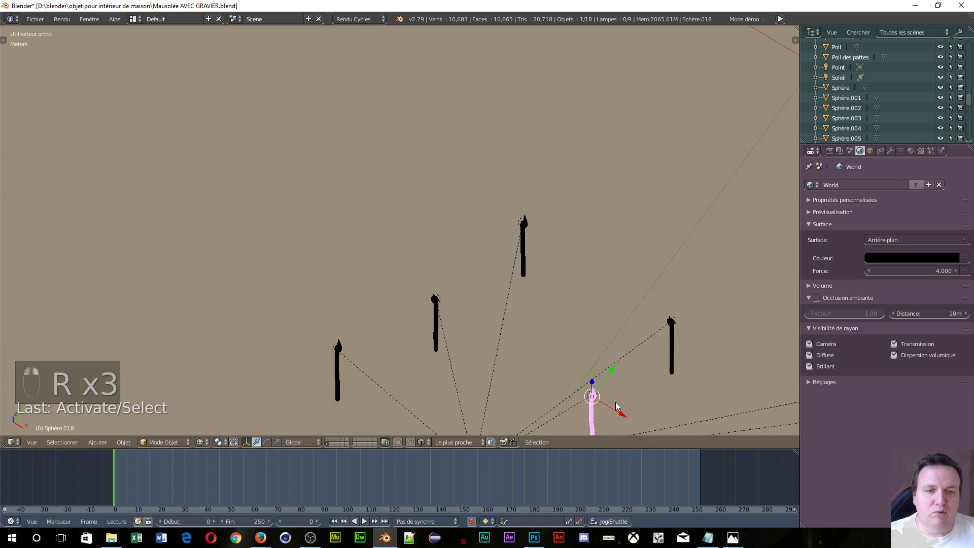
key(r)
key(z)
click(552, 419)
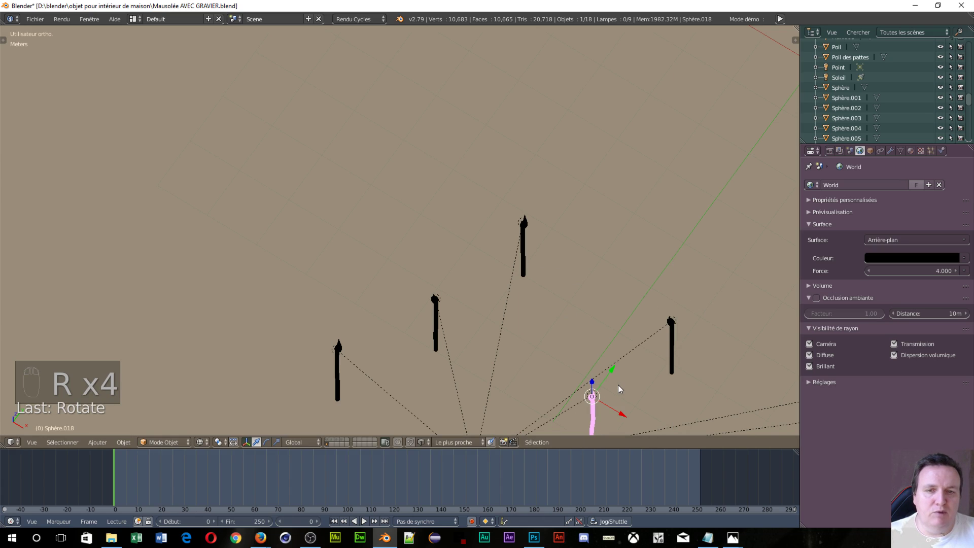
Rotate each of the three distant fence torches about the Z axis by a different angle
shift+middle_drag(663, 356, 785, 244)
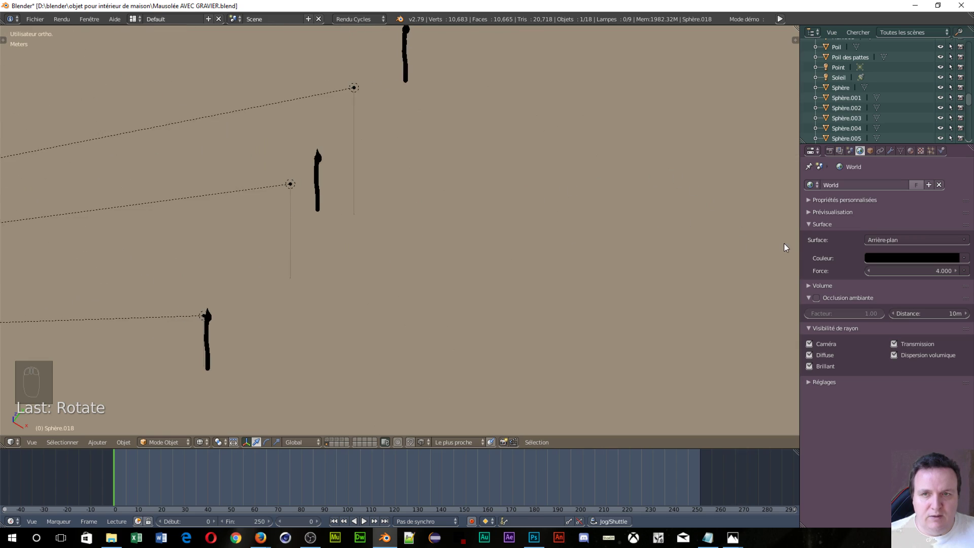
right_click(211, 331)
key(r)
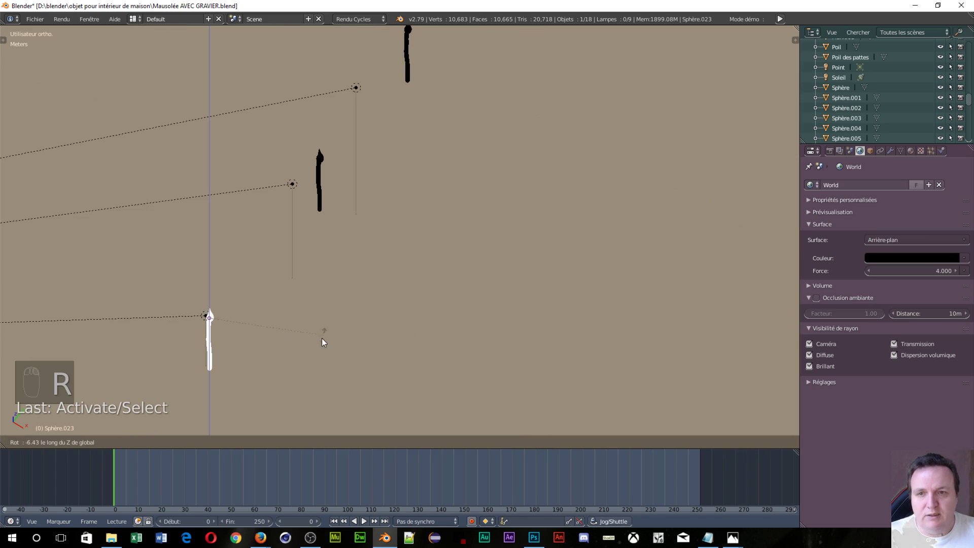
click(319, 325)
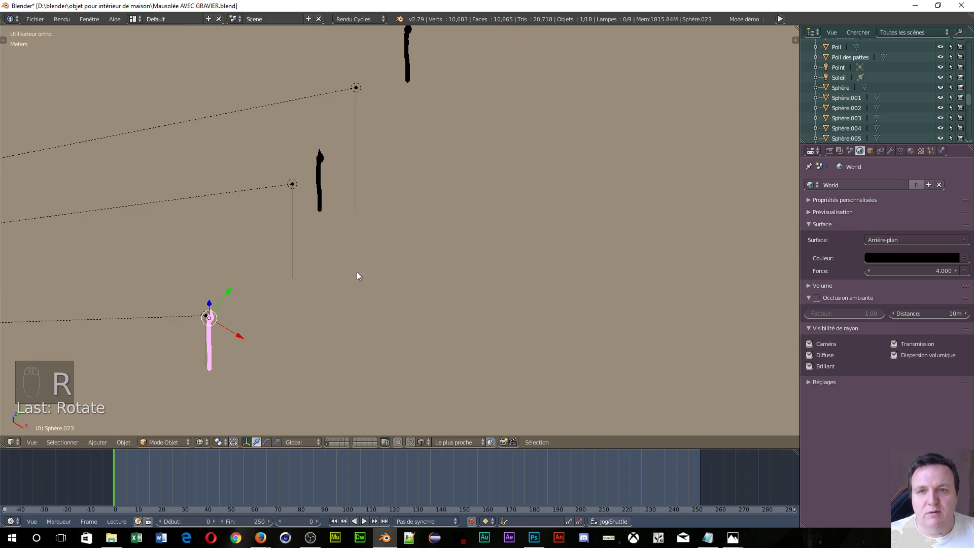
right_click(322, 167)
key(r)
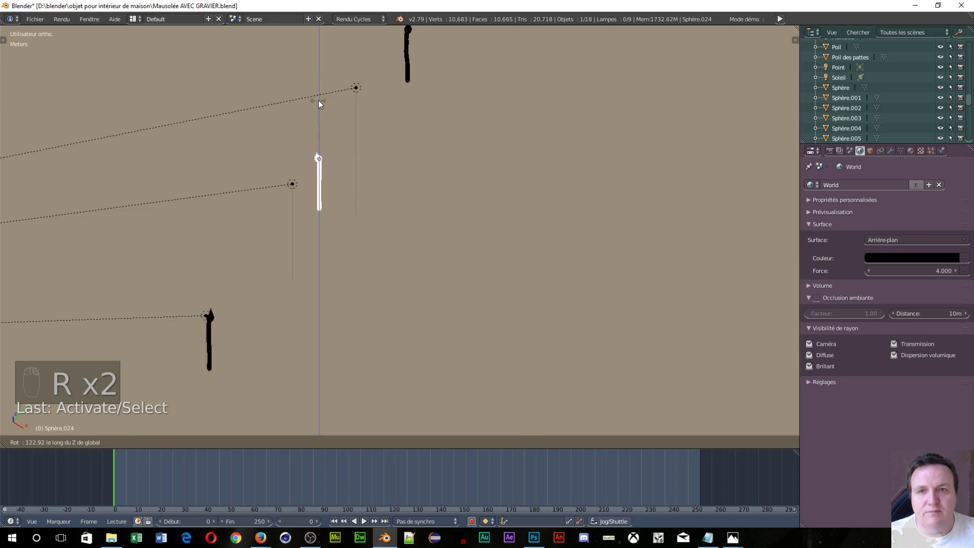
click(421, 62)
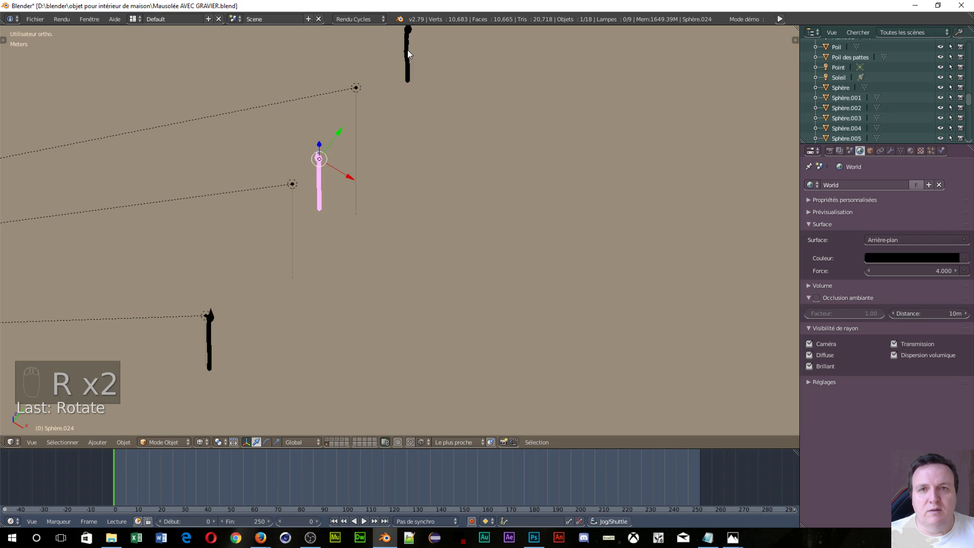
right_click(406, 50)
key(r)
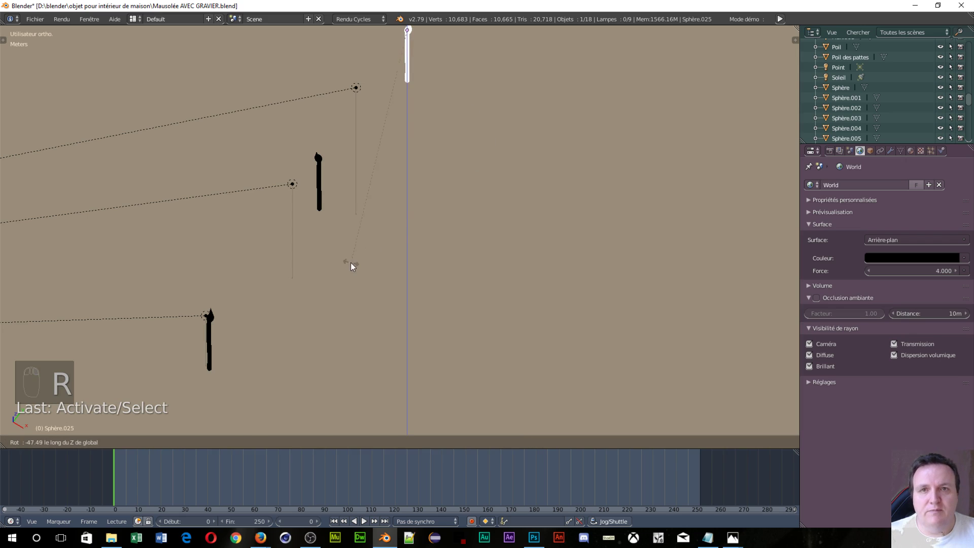
click(349, 265)
Select all torches and point lamps, move them to the first layer, and display that layer
scroll(260, 382, down, 9)
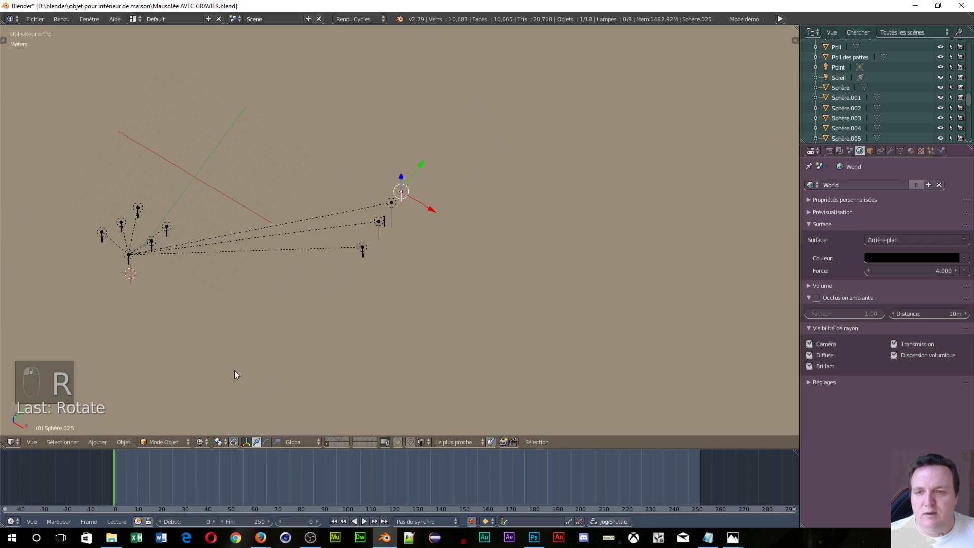
key(a)
key(a)
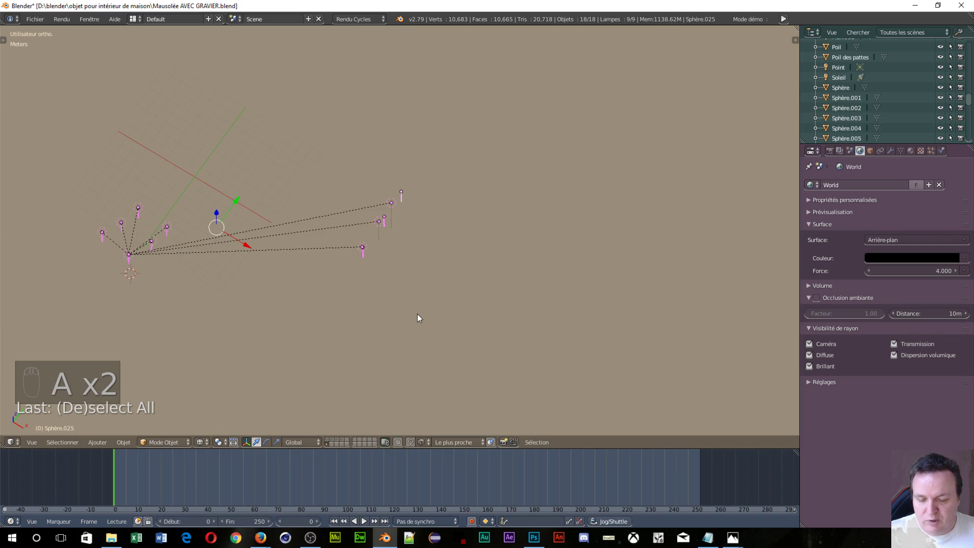
key(m)
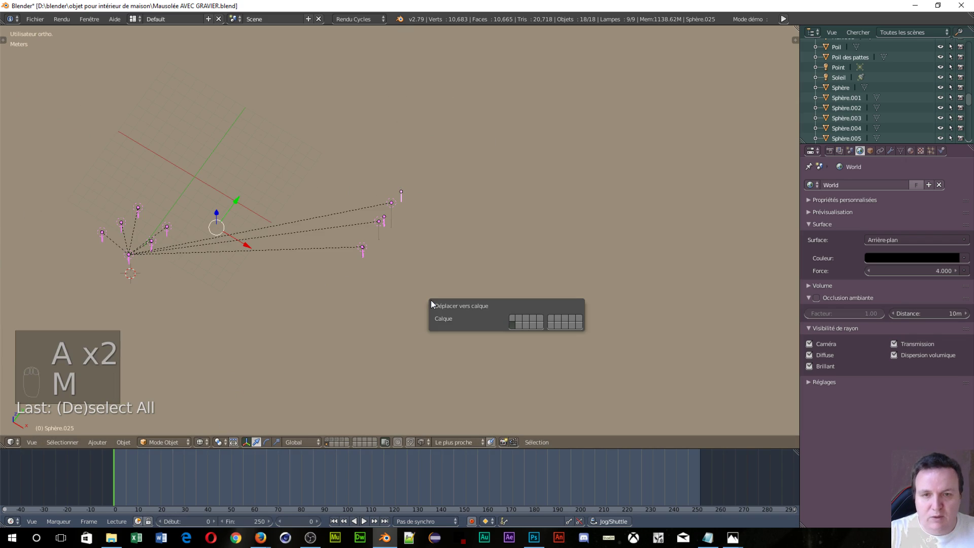
click(512, 317)
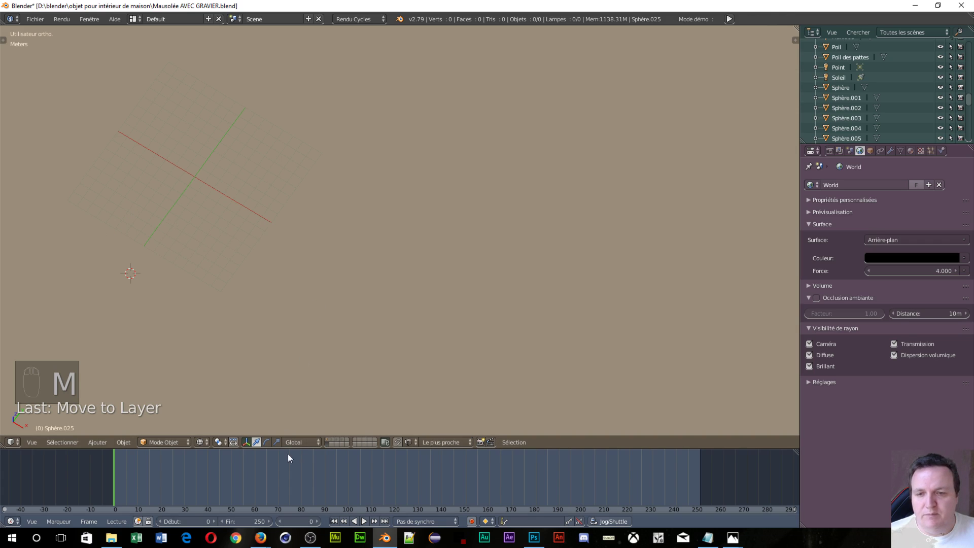
click(328, 443)
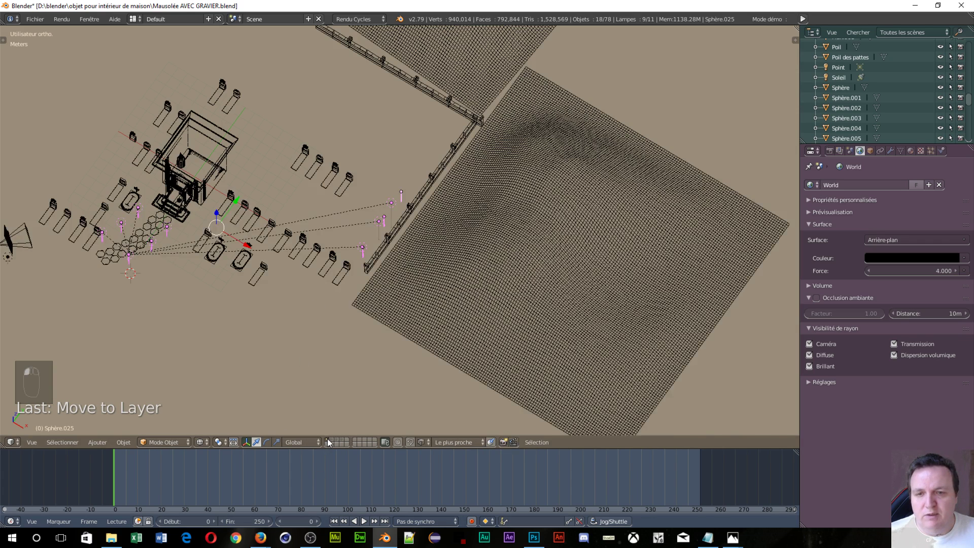
Move the two point lamps floating above the distant fence down to the flames of their torches
middle_drag(261, 326, 512, 259)
right_click(419, 202)
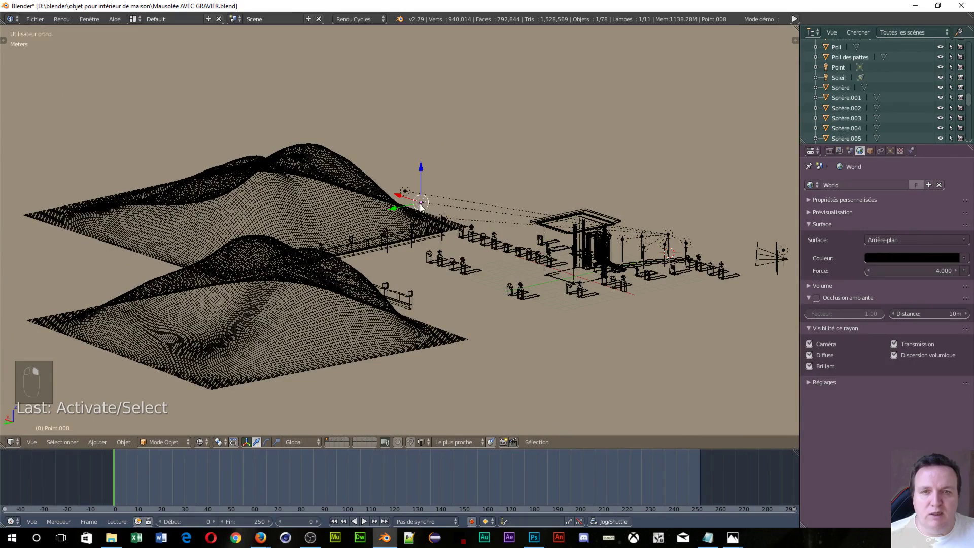
scroll(413, 277, up, 5)
scroll(413, 277, up, 4)
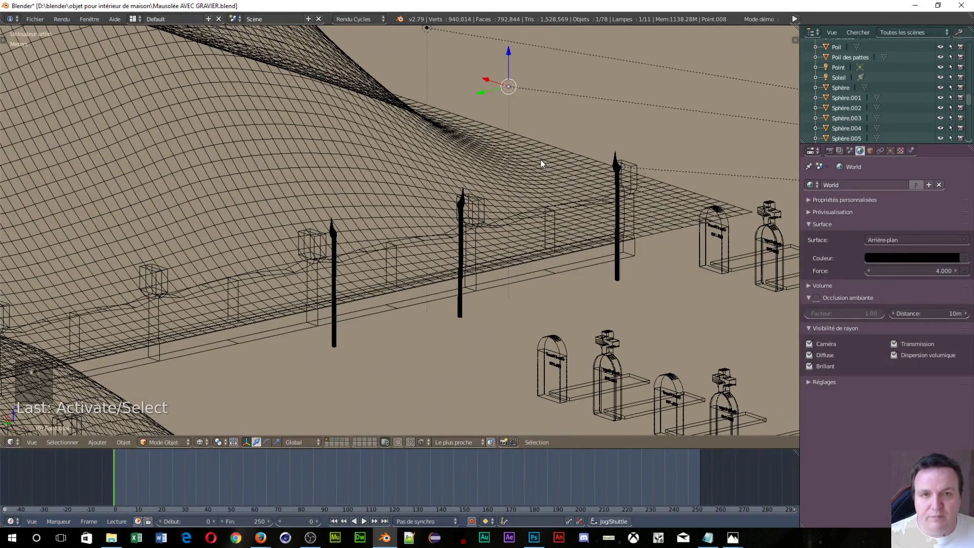
key(g)
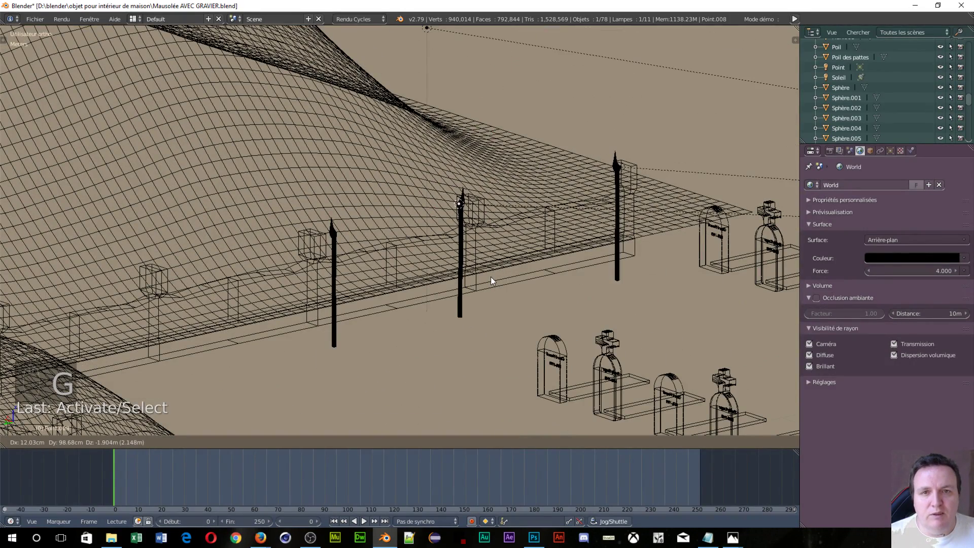
click(491, 276)
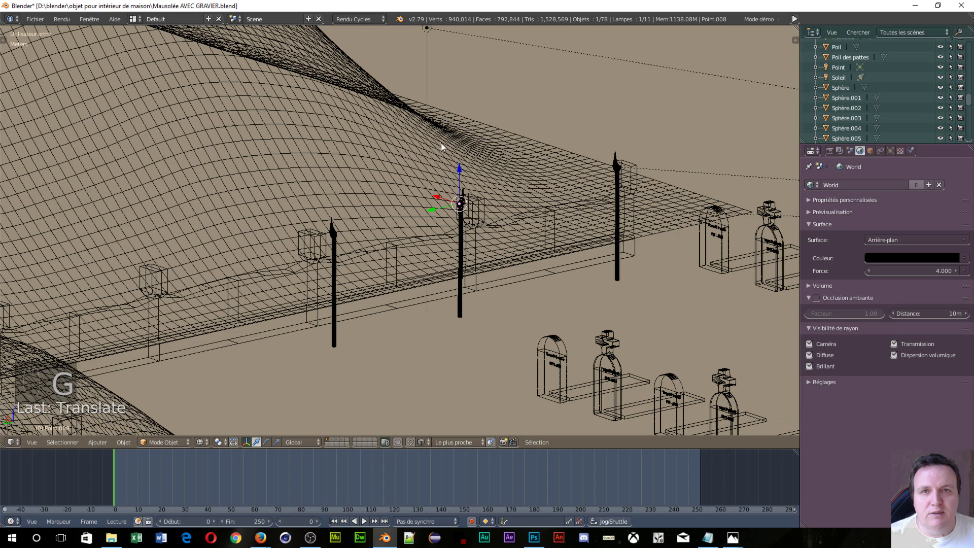
right_click(428, 31)
key(g)
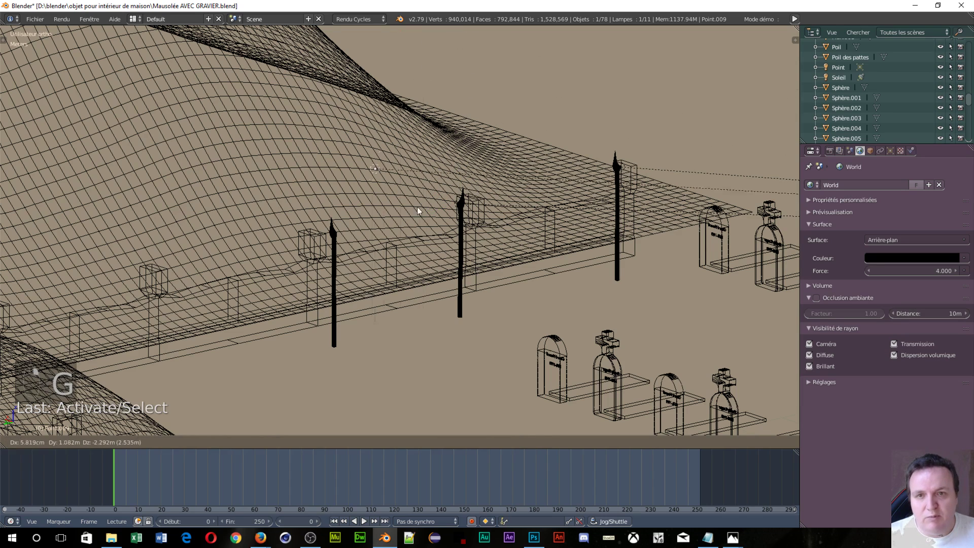
click(376, 270)
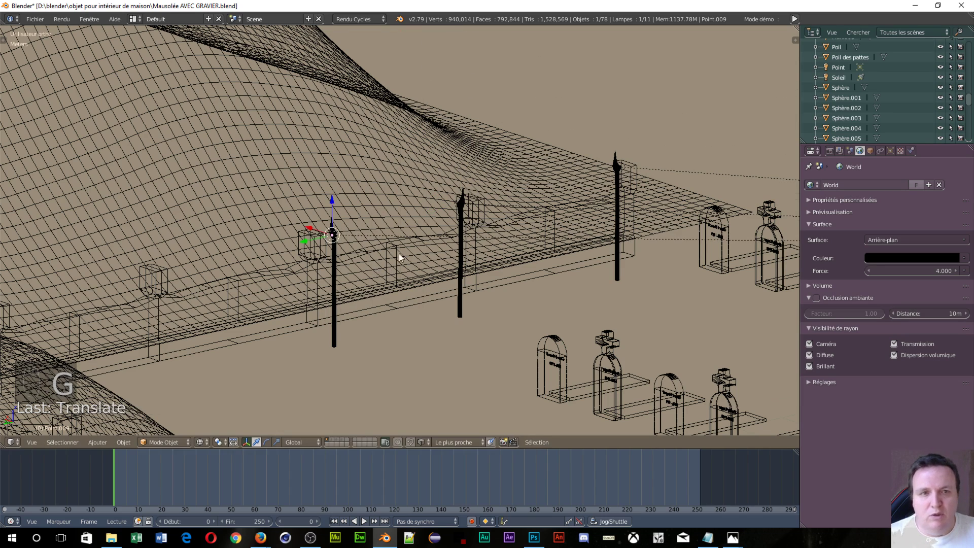
In front view, move the two misplaced fence point lamps along X and Z to line up with the torch flames
scroll(398, 253, down, 5)
middle_drag(635, 331, 418, 337)
scroll(415, 333, up, 8)
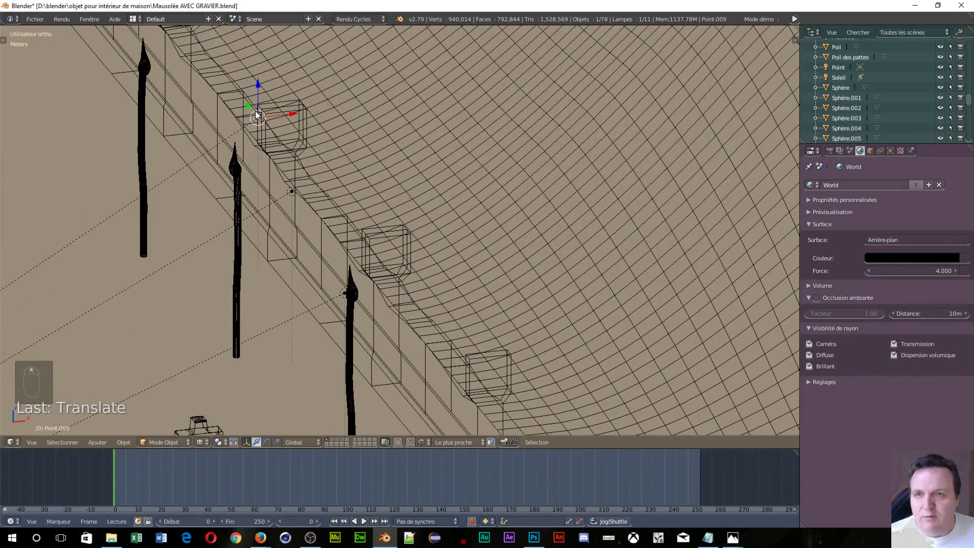
key(KP_1)
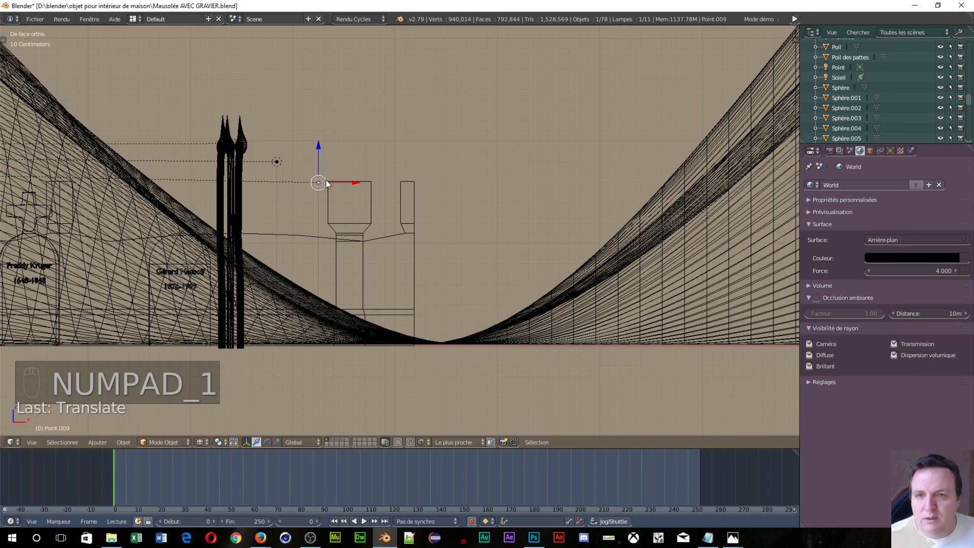
key(g)
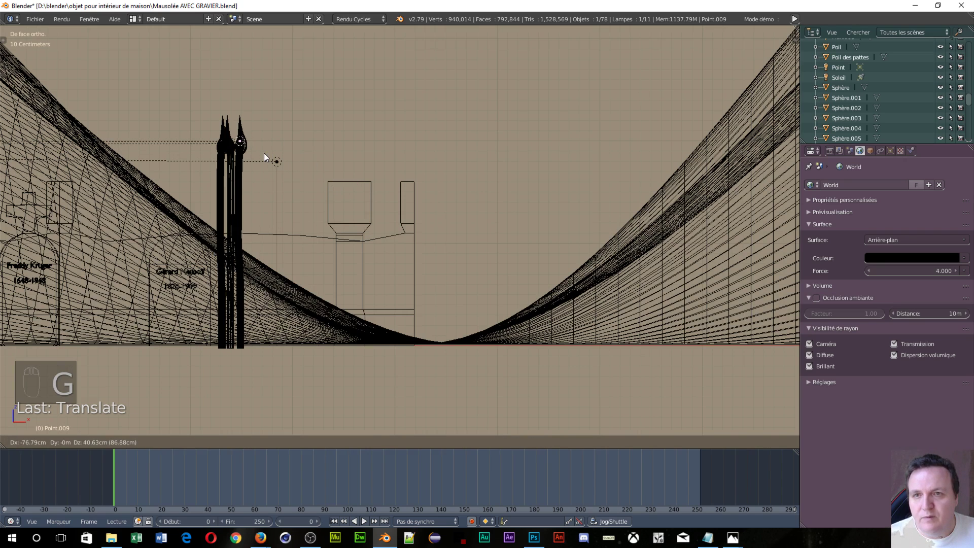
click(270, 156)
right_click(278, 163)
key(g)
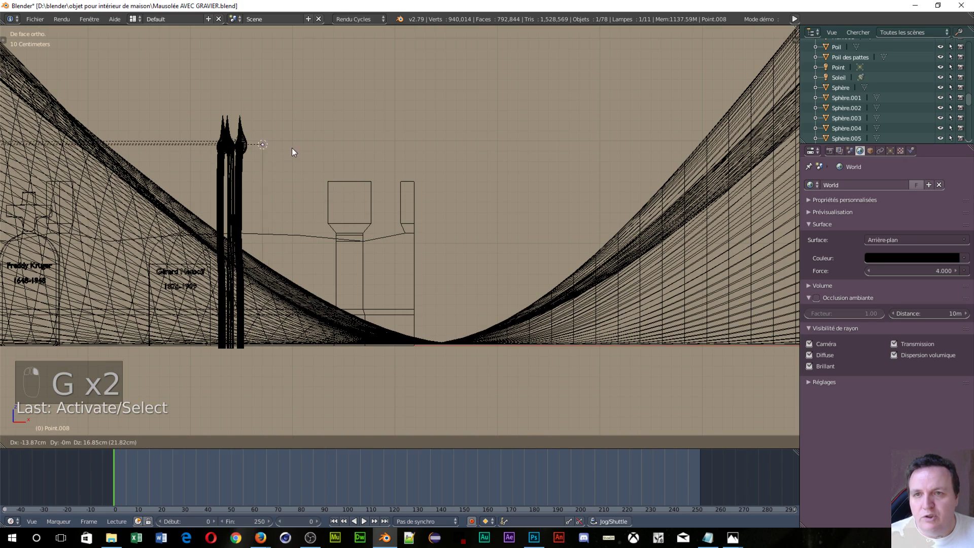
click(259, 148)
In right side view, move the same two point lamps along Y onto the flames of the middle and +Y fence torches
middle_drag(260, 148, 377, 233)
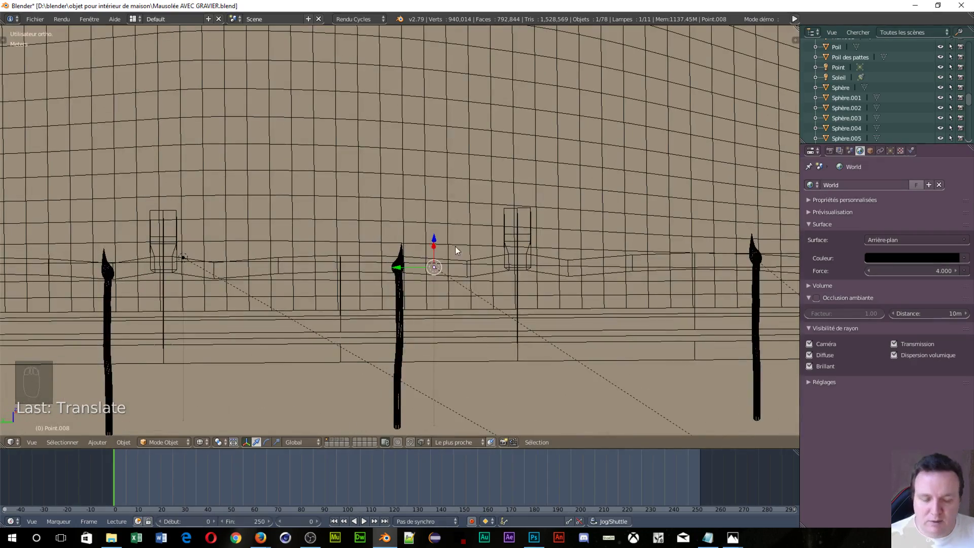
key(KP_3)
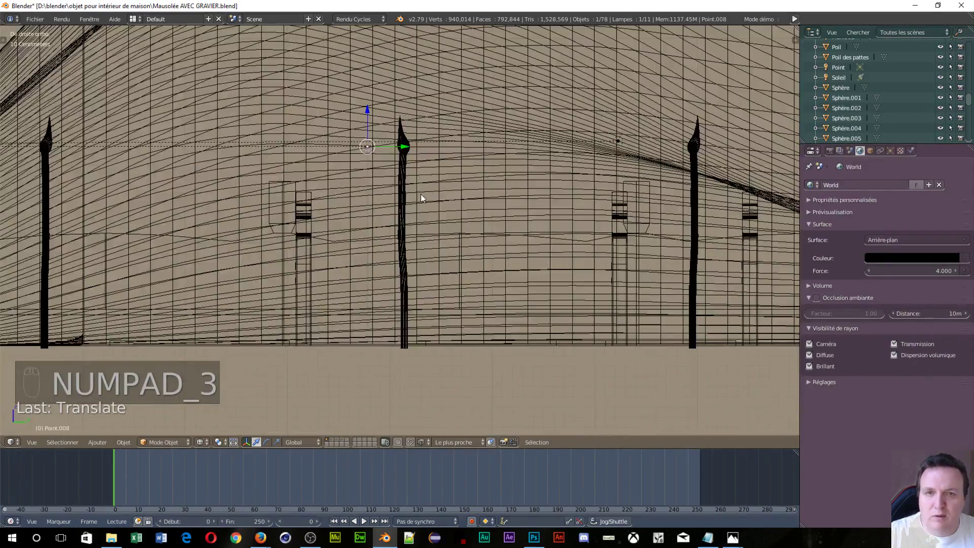
scroll(421, 198, down, 1)
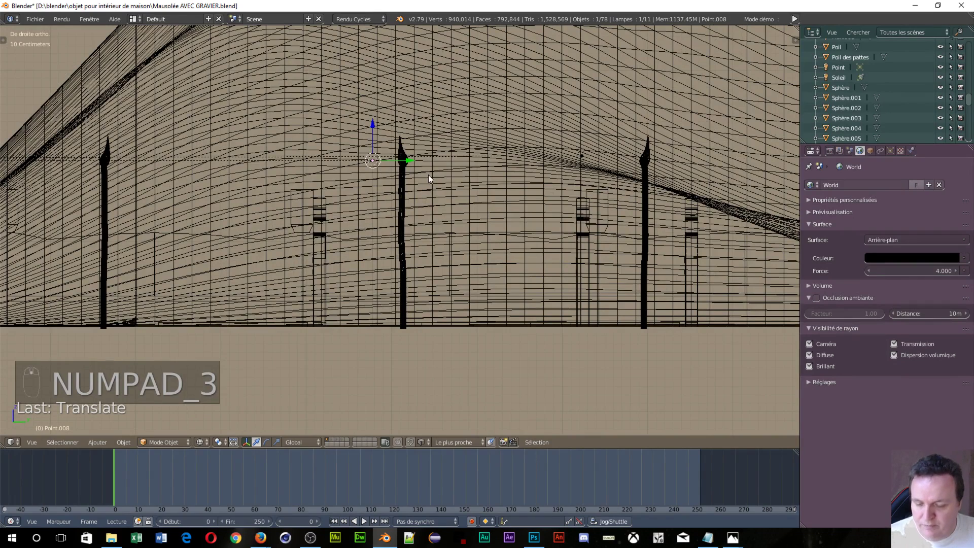
key(g)
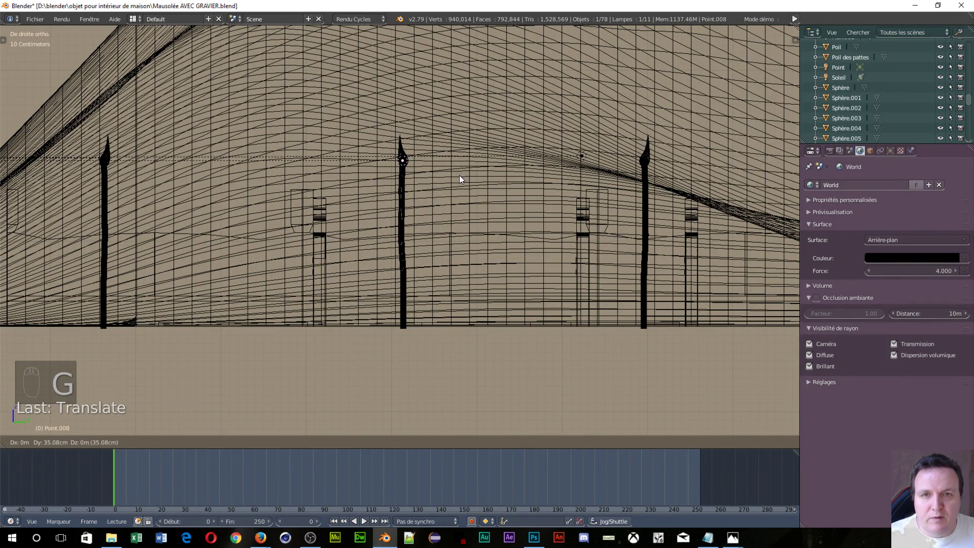
click(459, 173)
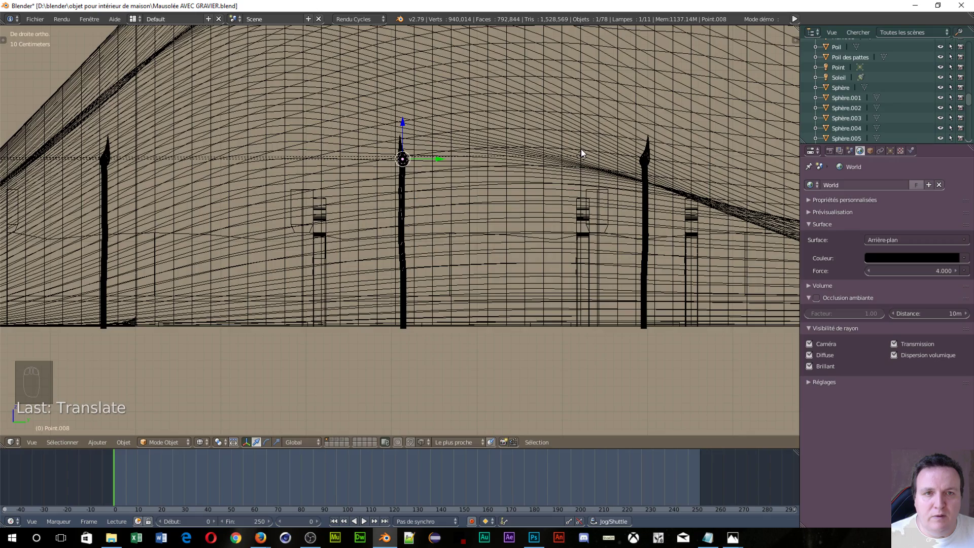
right_click(582, 154)
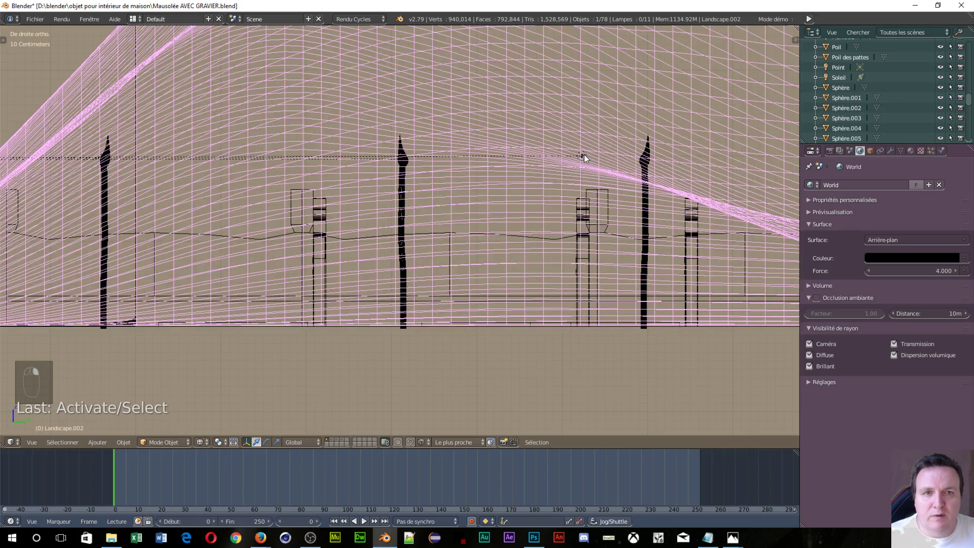
right_click(583, 154)
key(g)
click(646, 158)
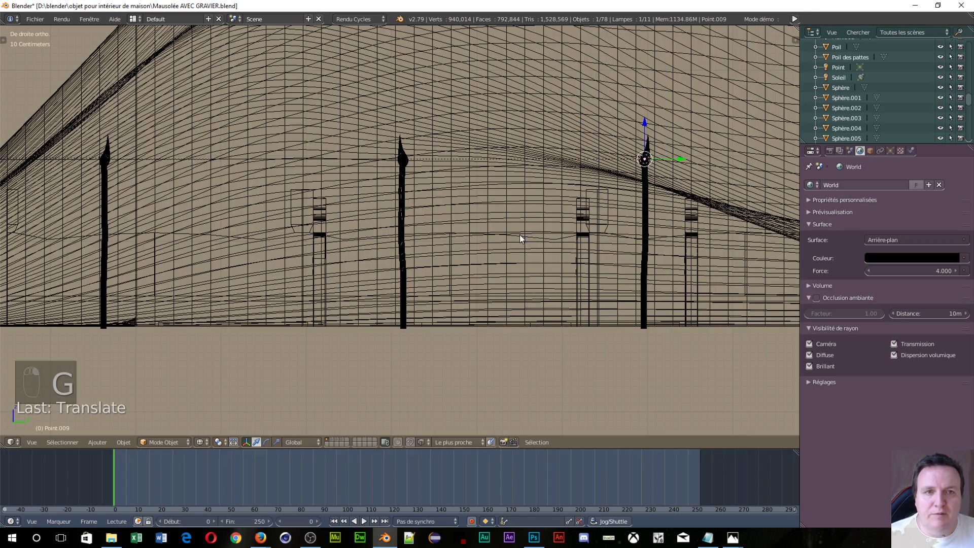
middle_drag(519, 234, 403, 311)
scroll(356, 311, down, 2)
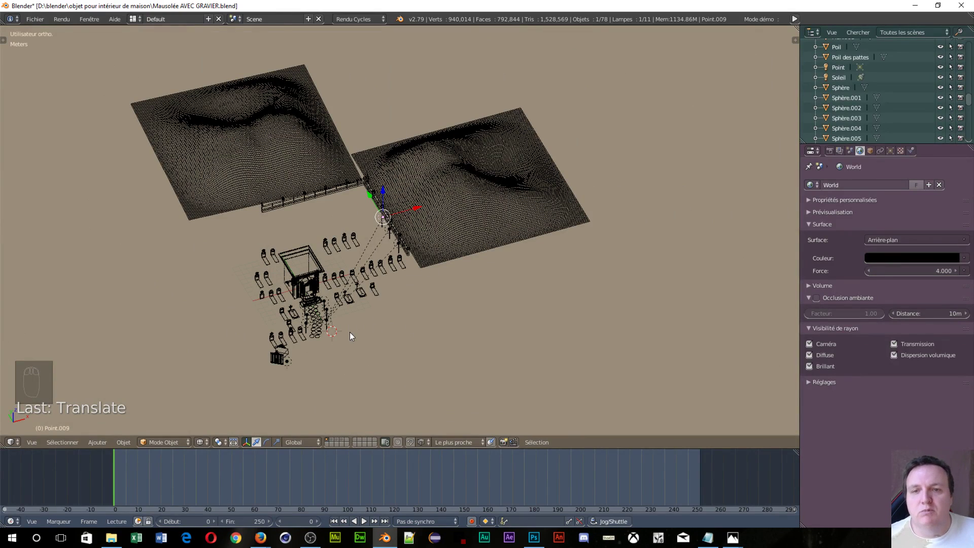
scroll(351, 331, up, 3)
scroll(337, 349, down, 5)
middle_drag(337, 349, 320, 327)
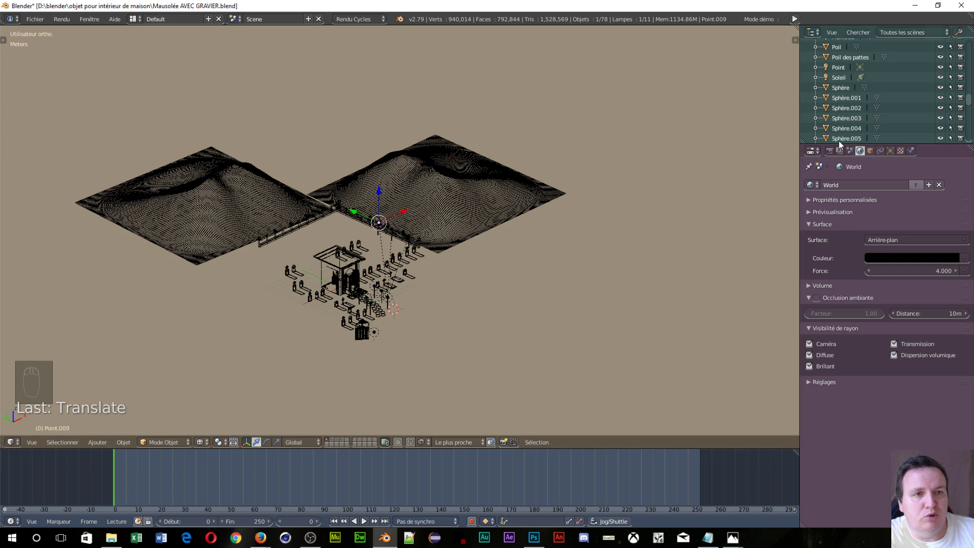
Review the scene's render settings, including resolution, output format, sampling, film and performance tile size
click(830, 150)
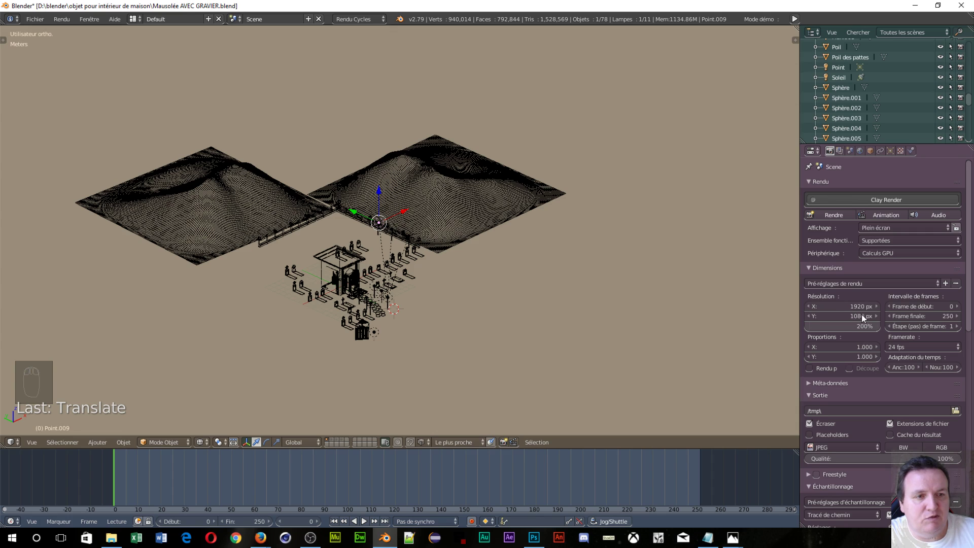
scroll(855, 350, down, 10)
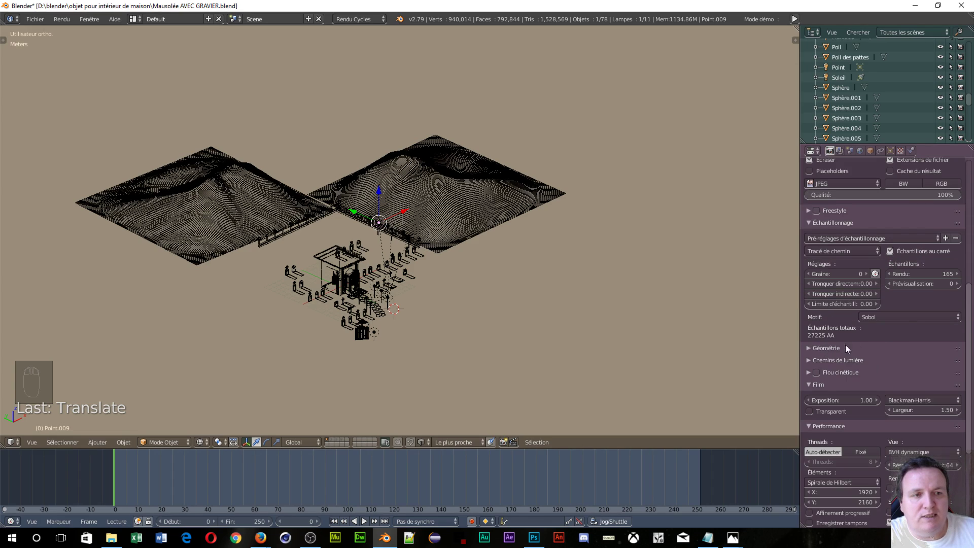
scroll(831, 350, down, 8)
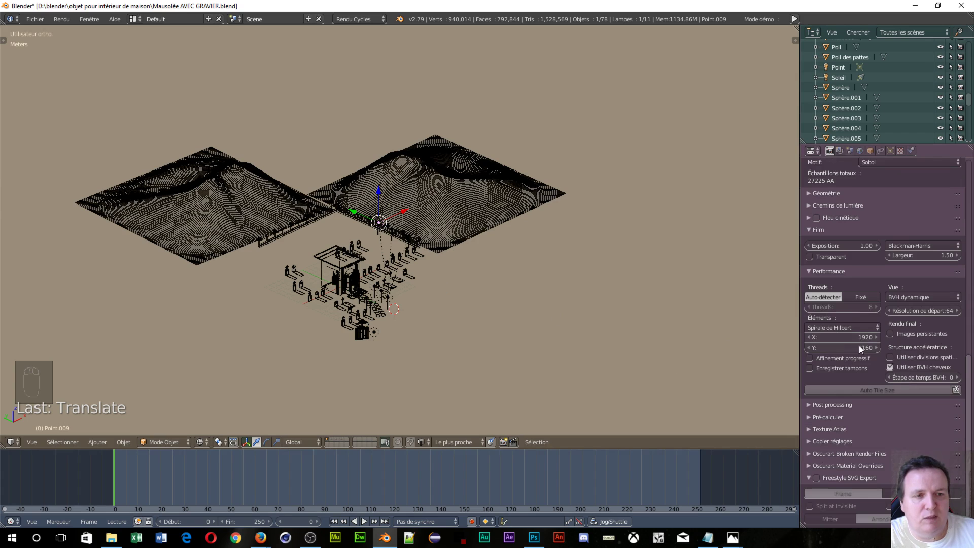
scroll(856, 350, up, 9)
scroll(850, 352, up, 11)
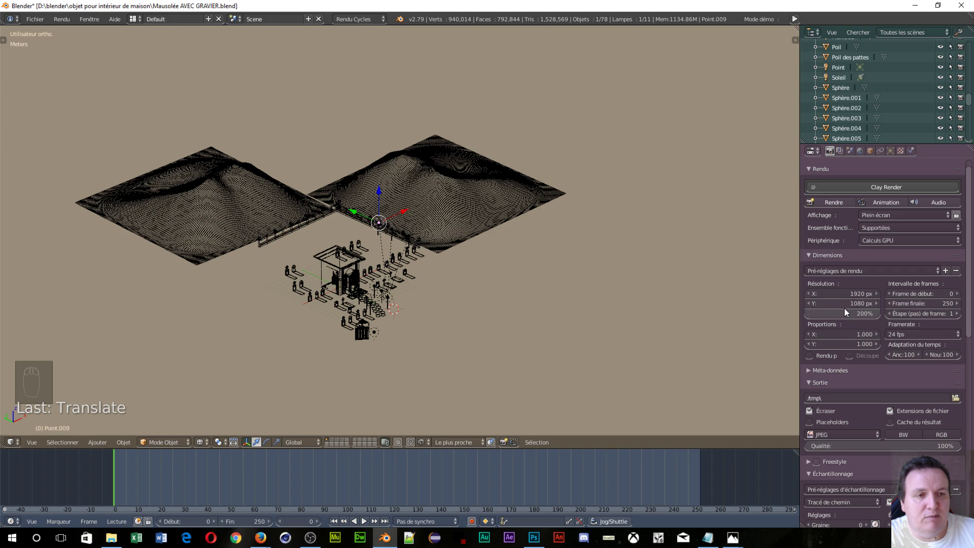
scroll(857, 366, down, 14)
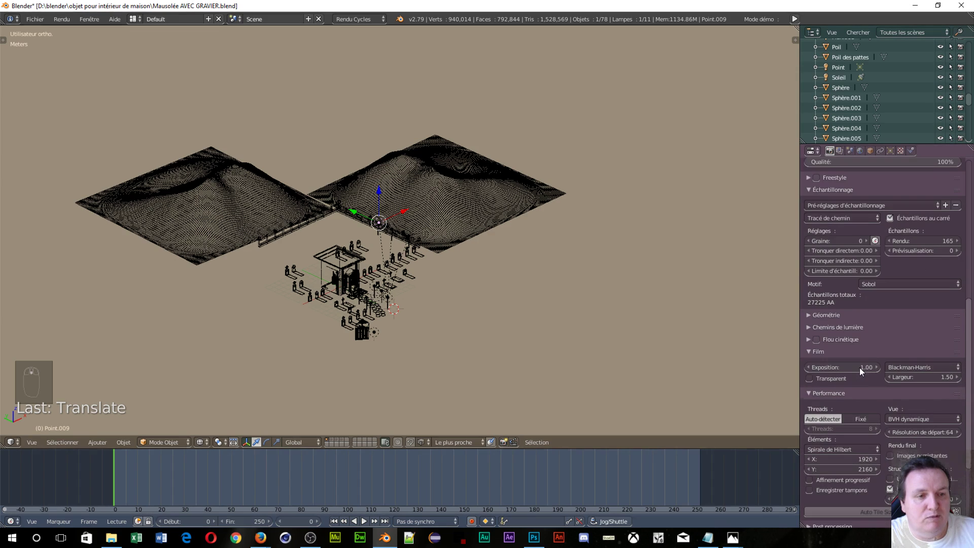
scroll(862, 454, up, 10)
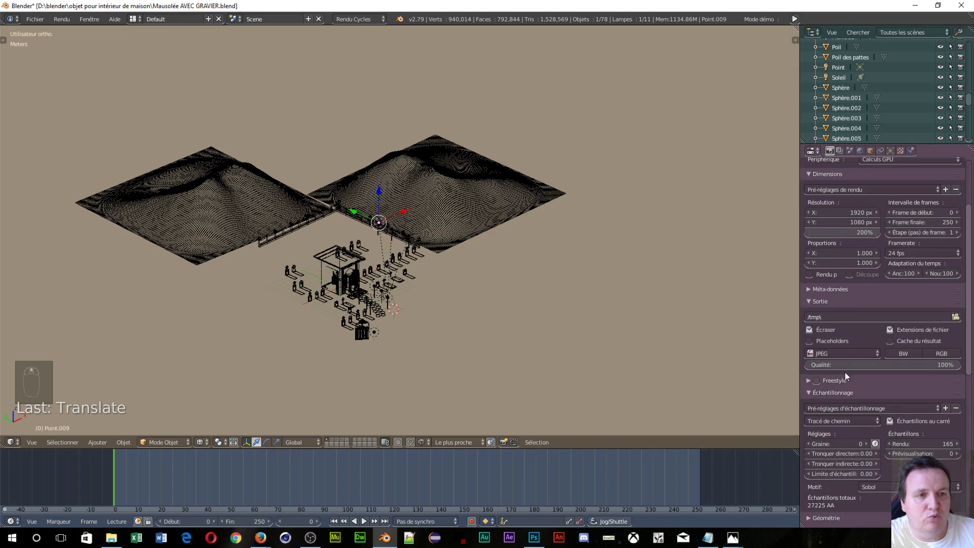
scroll(844, 227, down, 14)
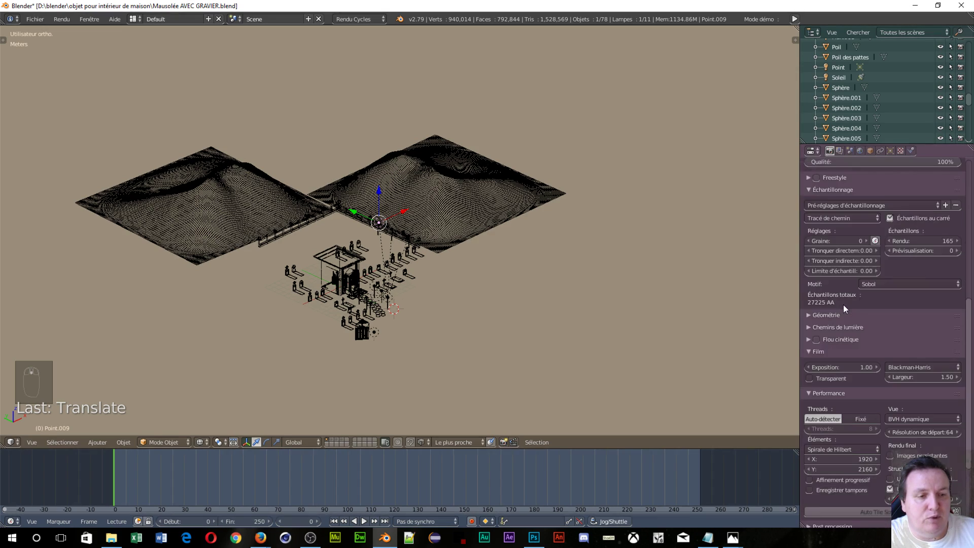
scroll(868, 389, up, 14)
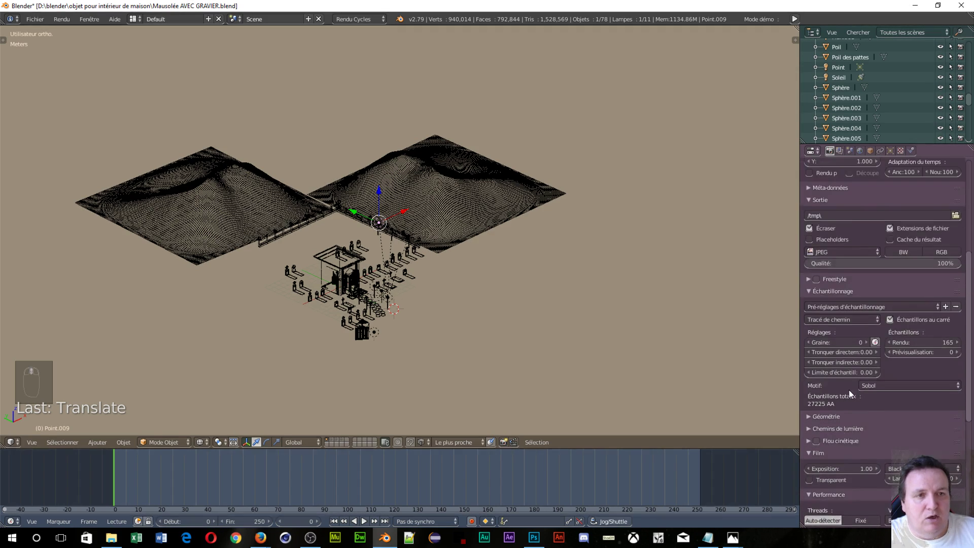